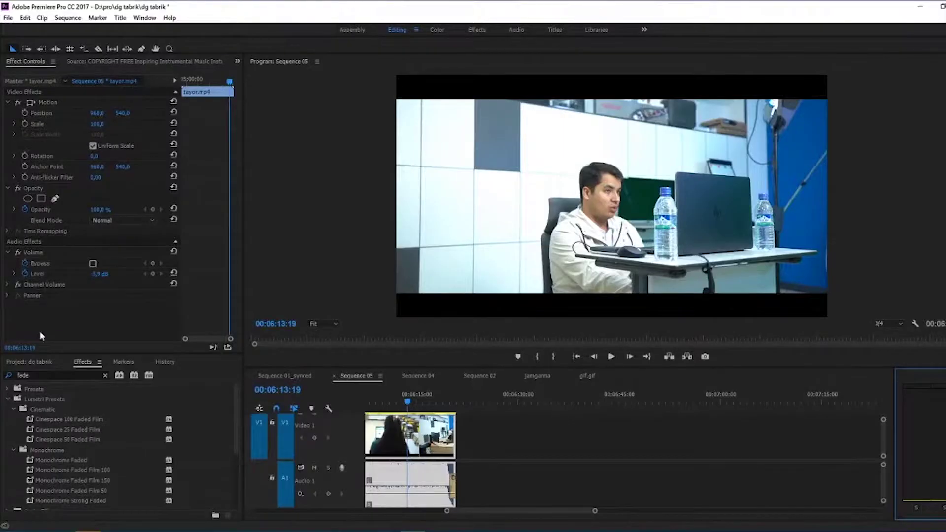
Dock the Project panel in the same group as Effect Controls and close the Source monitor
left_click_drag(40, 370, 32, 78)
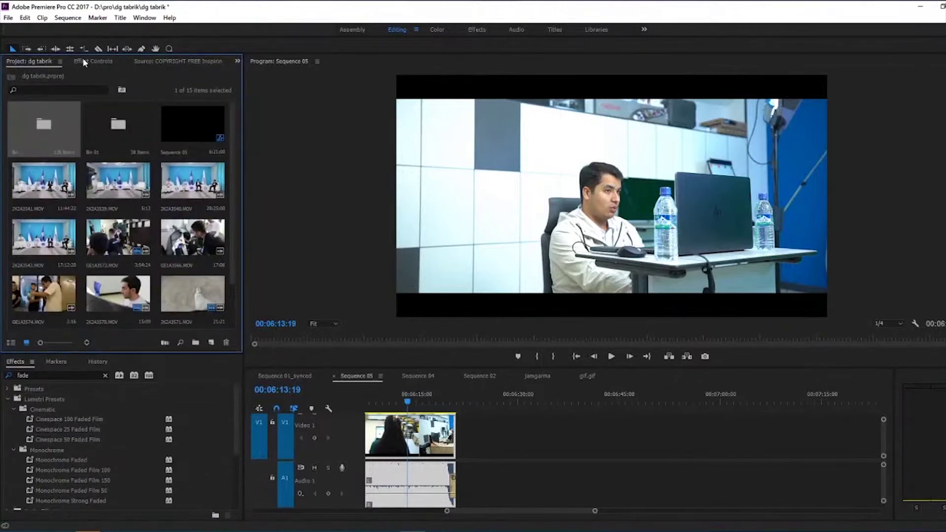
left_click(85, 61)
left_click(165, 63)
right_click(154, 63)
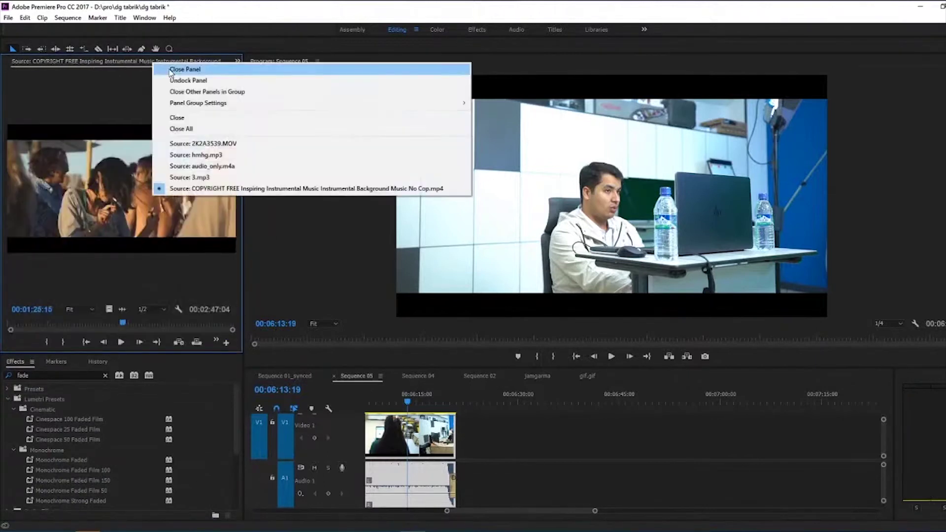
left_click(169, 70)
Dock the Effects panel as a narrow full-height column along the right edge, and close the History and Markers panels
left_click_drag(14, 363, 942, 266)
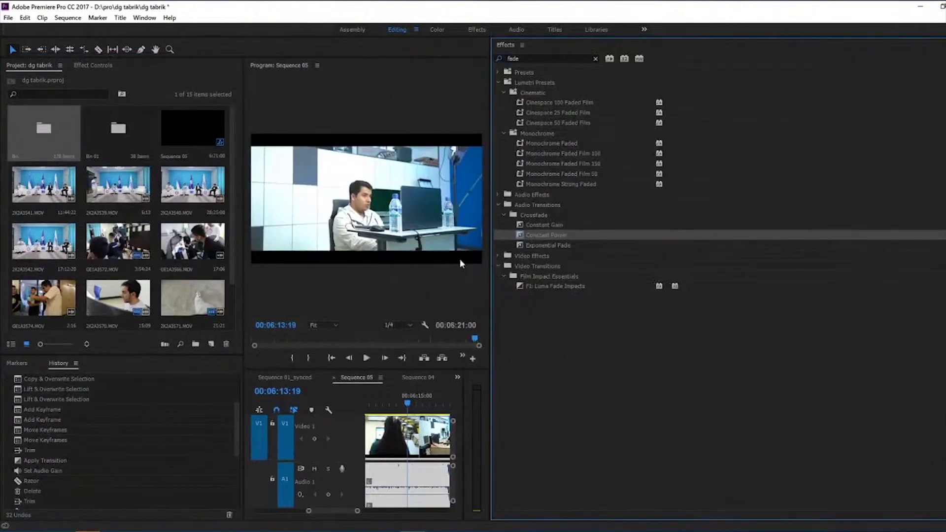
left_click_drag(495, 223, 842, 214)
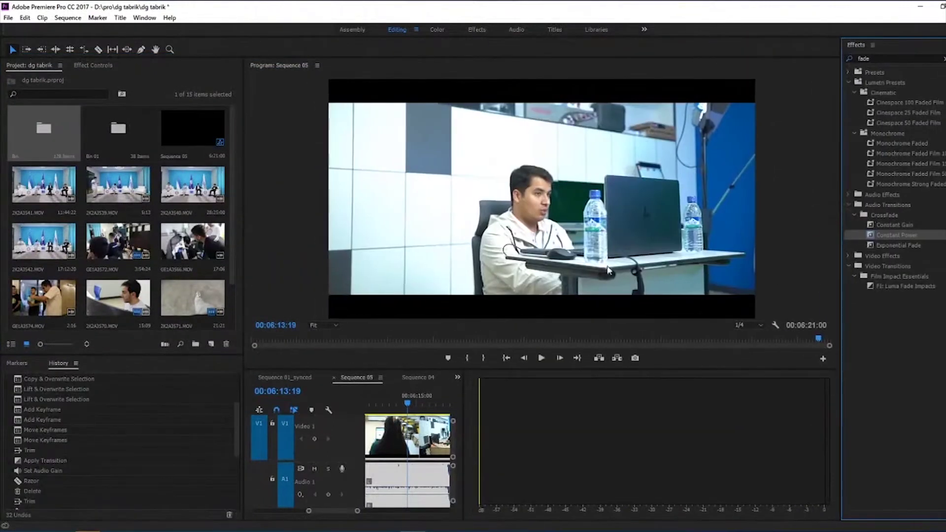
right_click(59, 363)
left_click(74, 369)
right_click(17, 363)
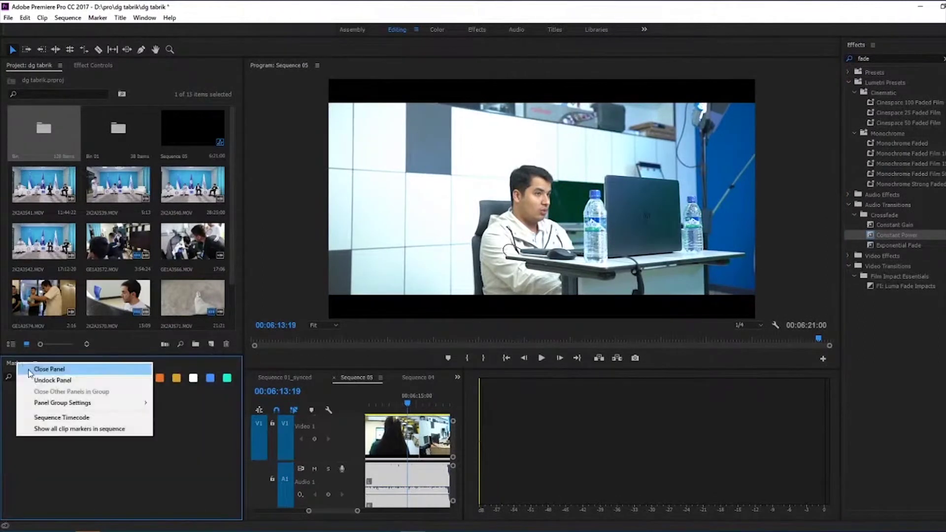
left_click(31, 367)
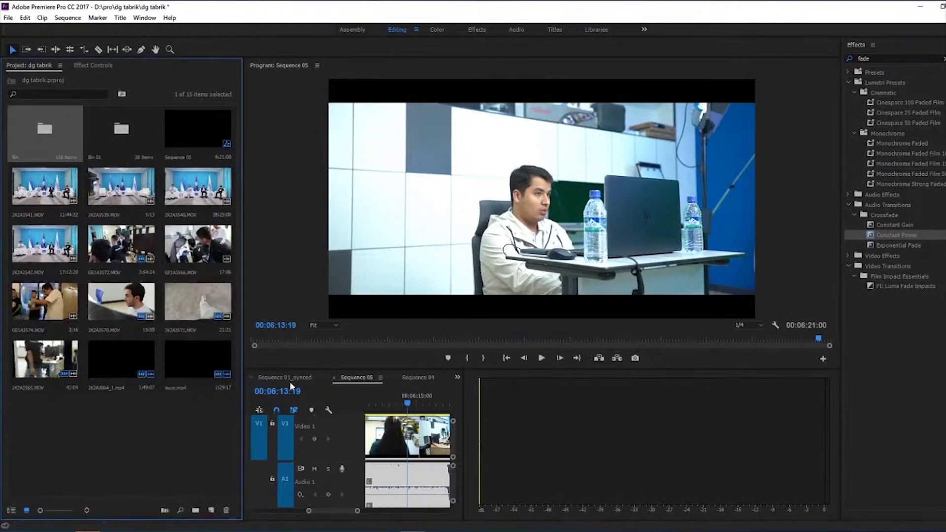
Group Project and Effect Controls above the timeline, with Project first, and widen the Sequence 01_synced timeline so the audio meters become a narrow strip
left_click(276, 376)
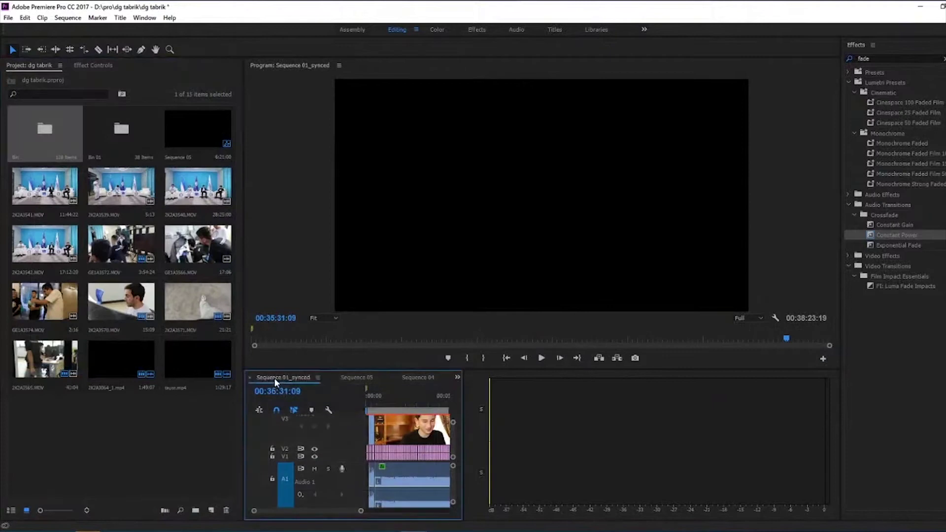
left_click_drag(35, 65, 275, 197)
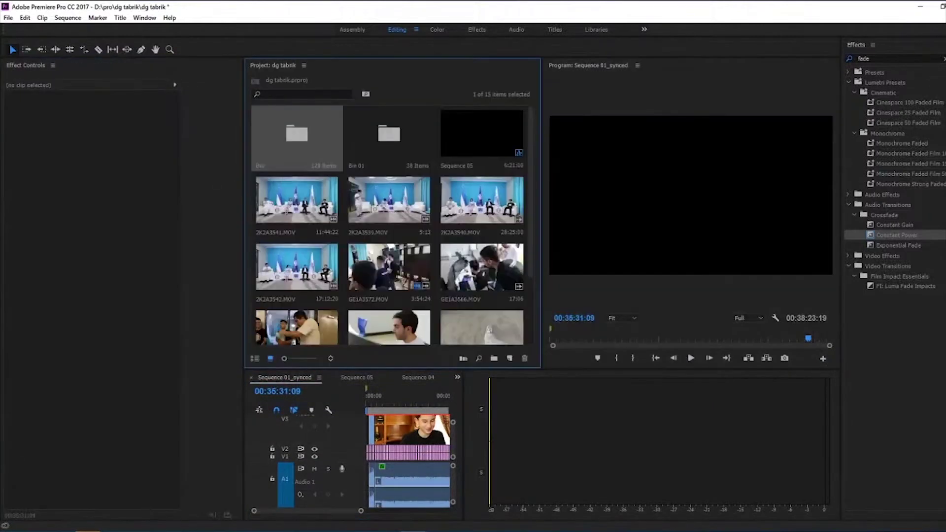
left_click_drag(28, 65, 277, 71)
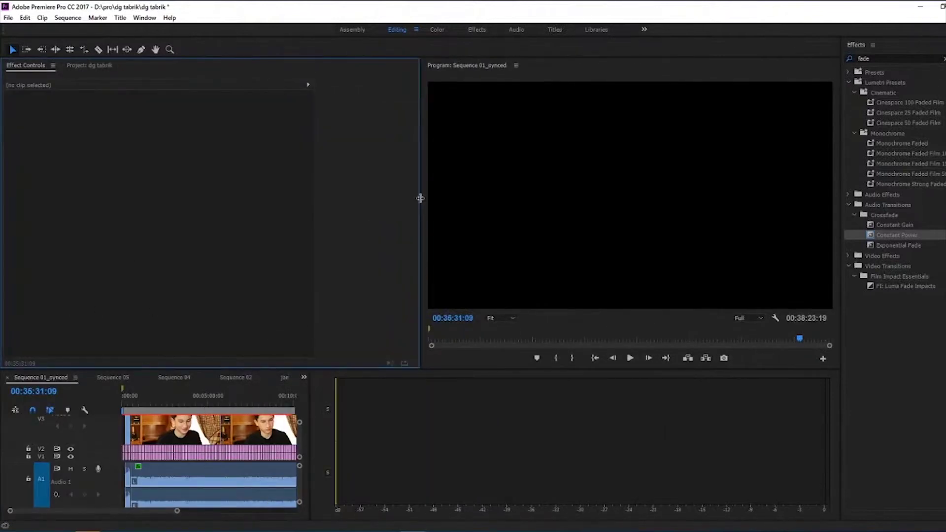
left_click_drag(419, 198, 226, 198)
left_click_drag(73, 68, 20, 67)
left_click_drag(310, 385, 805, 390)
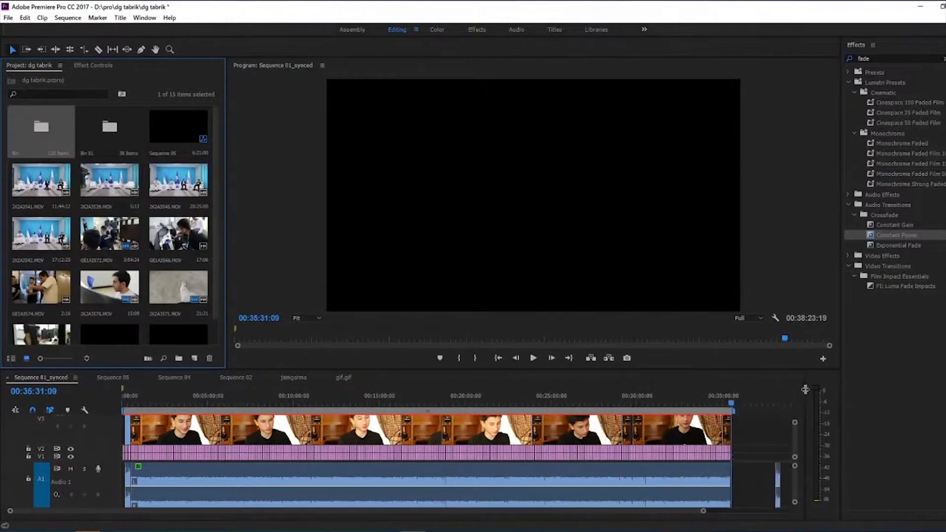
Open the bin named Bin in its own window, look through its folders, and close it
scroll(122, 268, "down", 1)
scroll(106, 219, "up", 1)
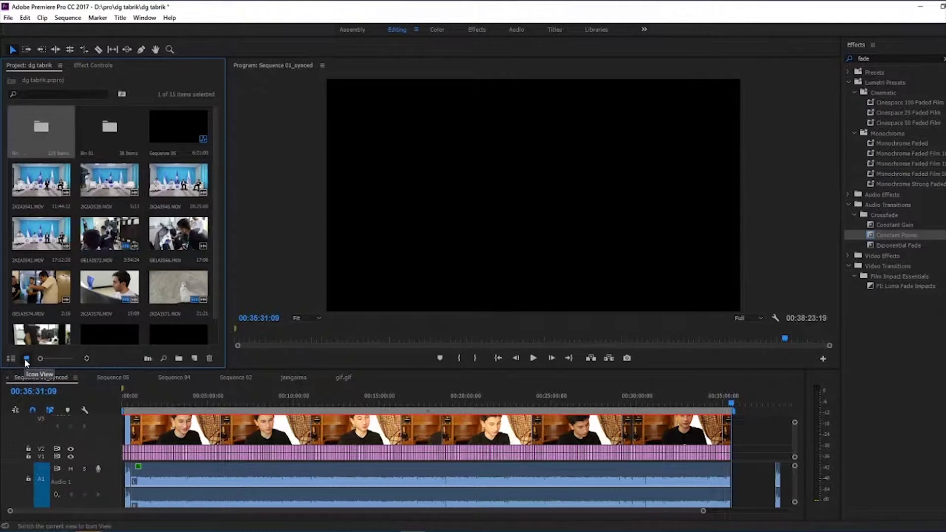
scroll(163, 277, "down", 1)
scroll(104, 253, "up", 1)
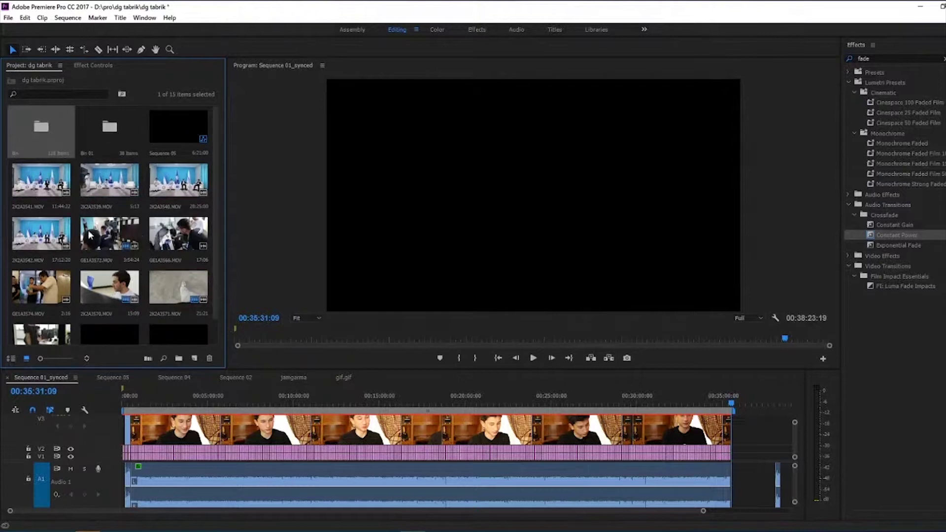
scroll(129, 279, "down", 1)
scroll(129, 277, "up", 1)
double_click(46, 131)
scroll(129, 168, "down", 3)
scroll(119, 167, "up", 3)
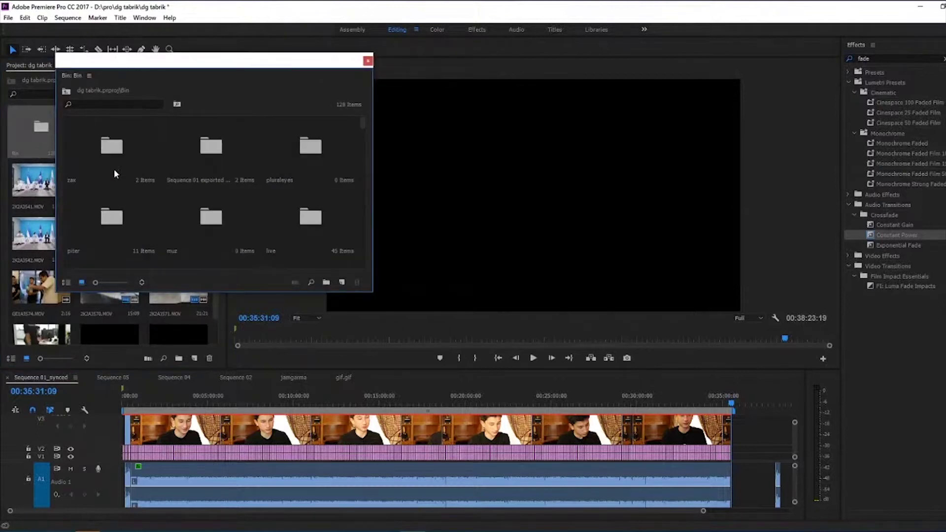
left_click(367, 62)
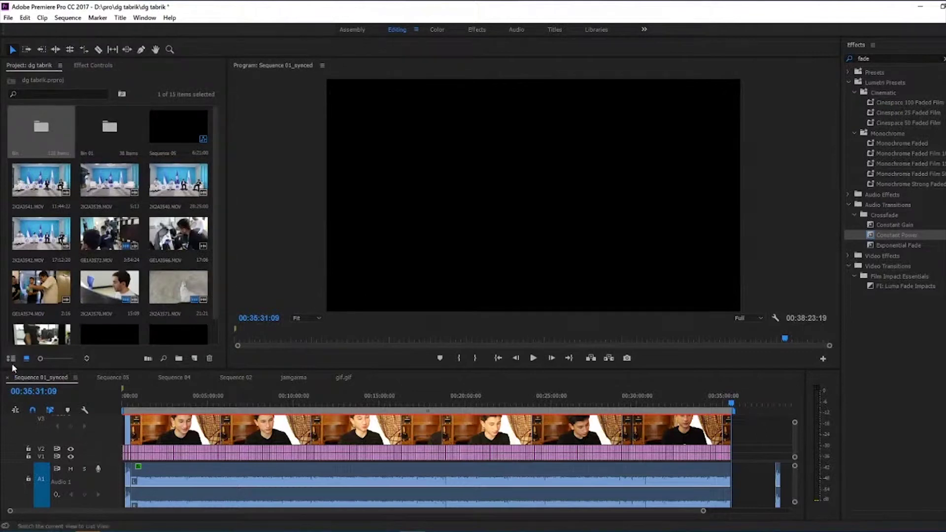
Switch the project items to list view, expand Bin to browse its contents, and collapse it again
left_click(8, 359)
left_click(10, 360)
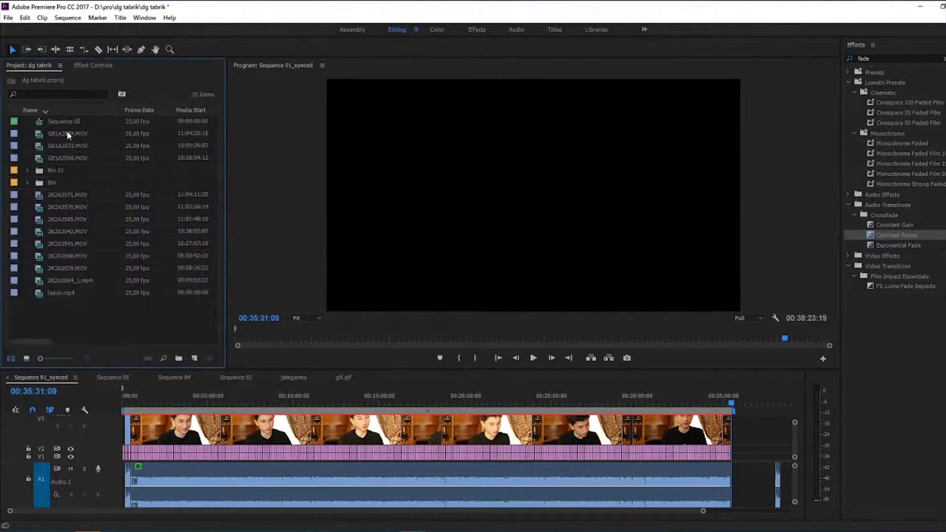
left_click(55, 184)
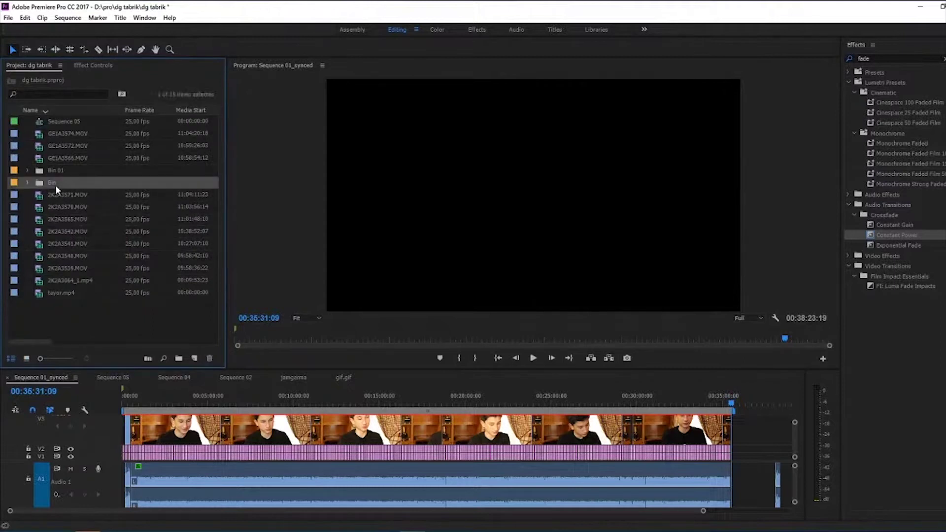
left_click(26, 185)
scroll(26, 185, "down", 1)
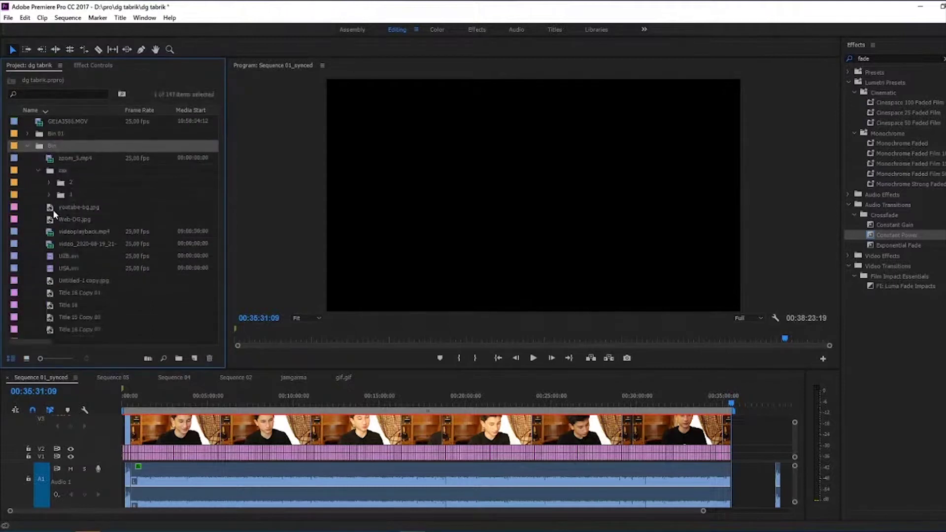
left_click(48, 183)
scroll(38, 164, "up", 1)
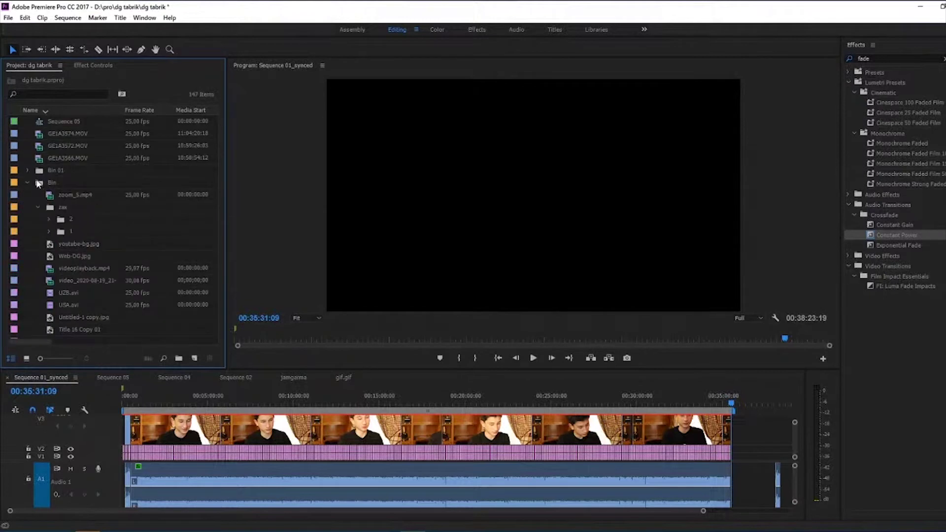
left_click(29, 182)
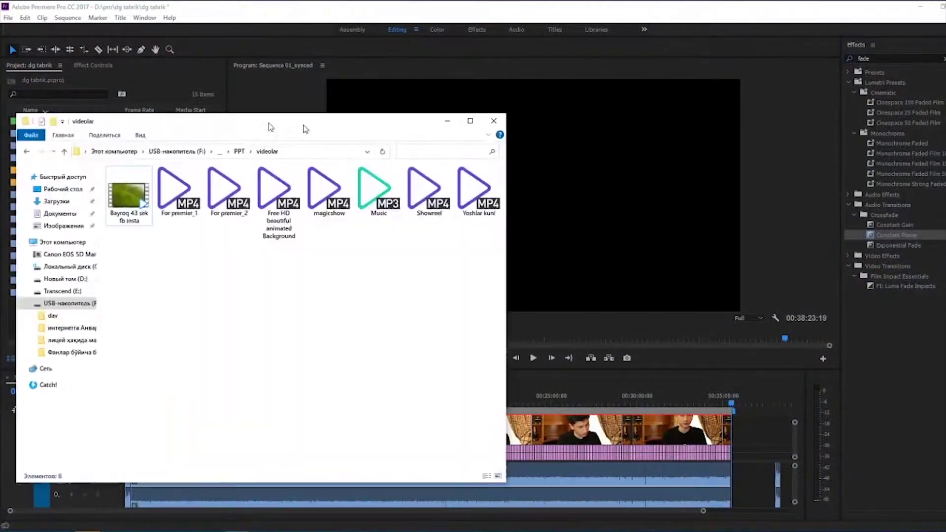
Import For premier_1 and For premier_2 into the project from the videolar folder in File Explorer
left_click_drag(268, 122, 641, 109)
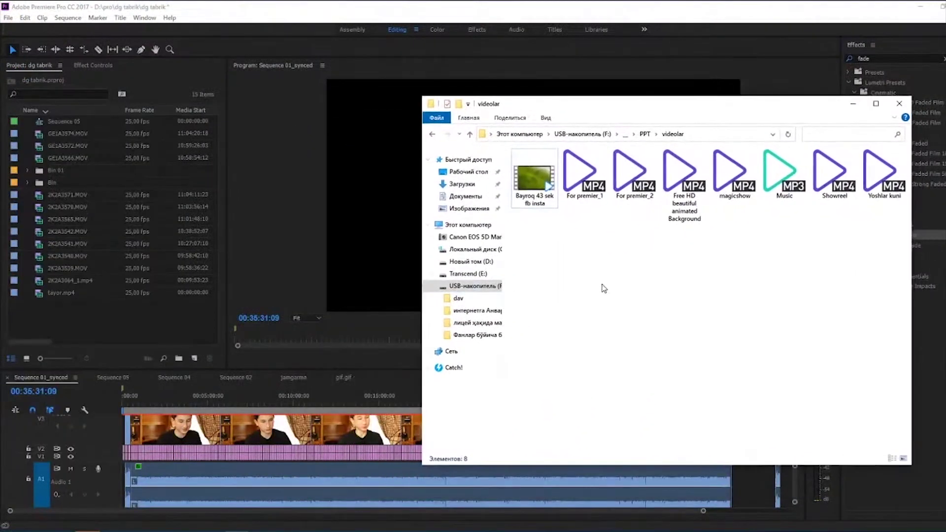
left_click_drag(602, 254, 164, 314)
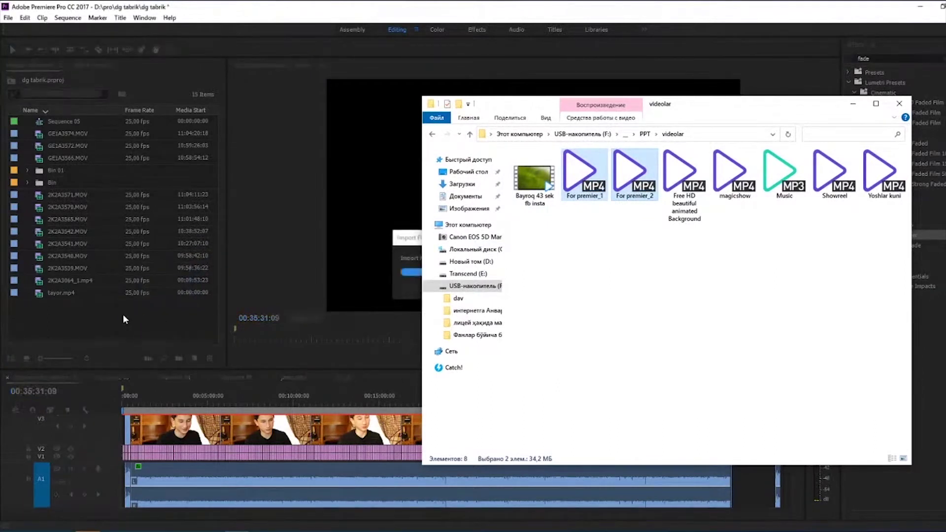
Examine the imported For premier clips' media properties with the project list maximized, and restore the layout
left_click(44, 180)
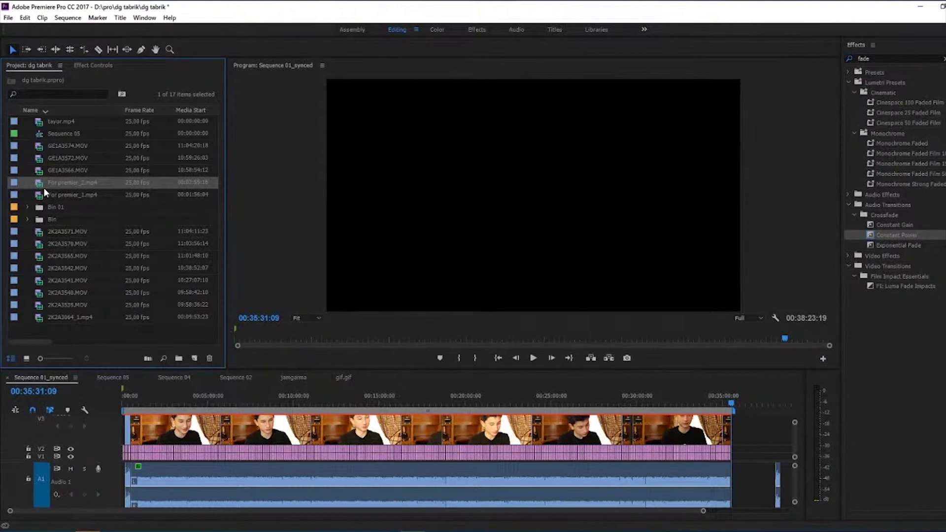
left_click(46, 195)
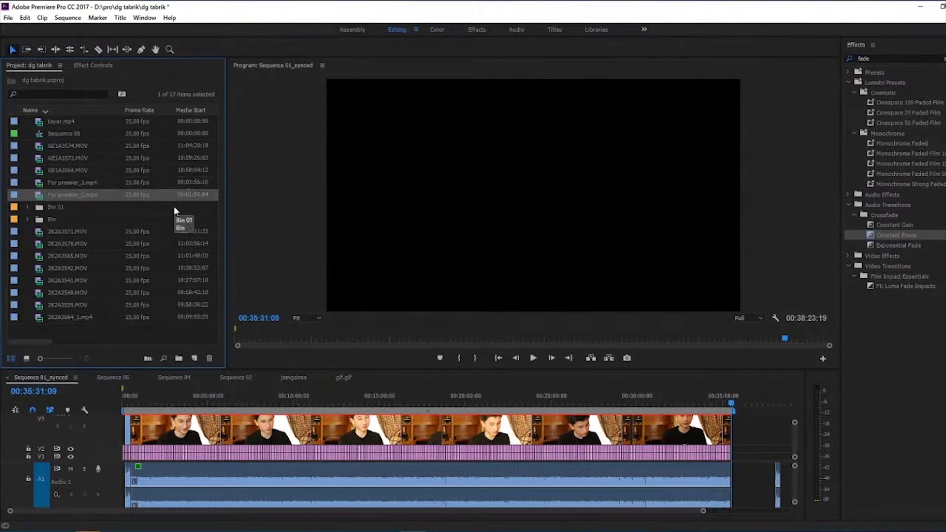
key("grave")
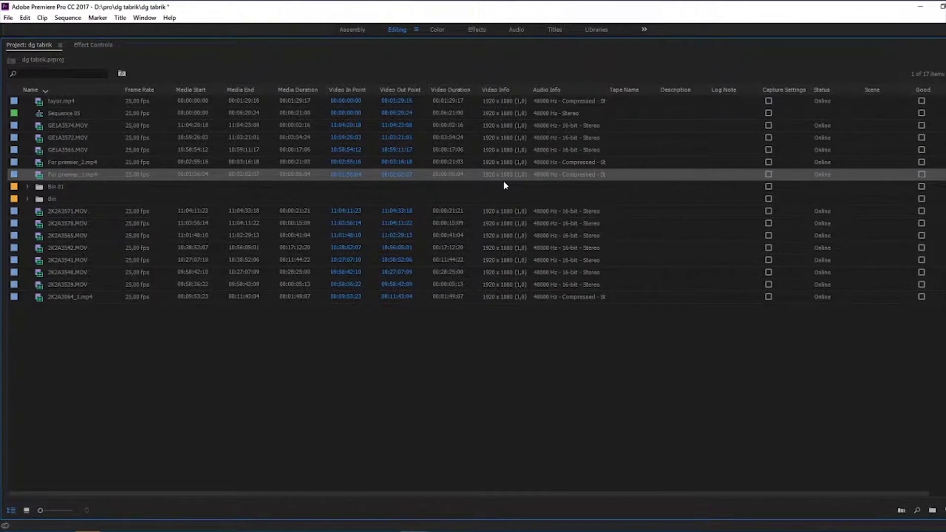
key("grave")
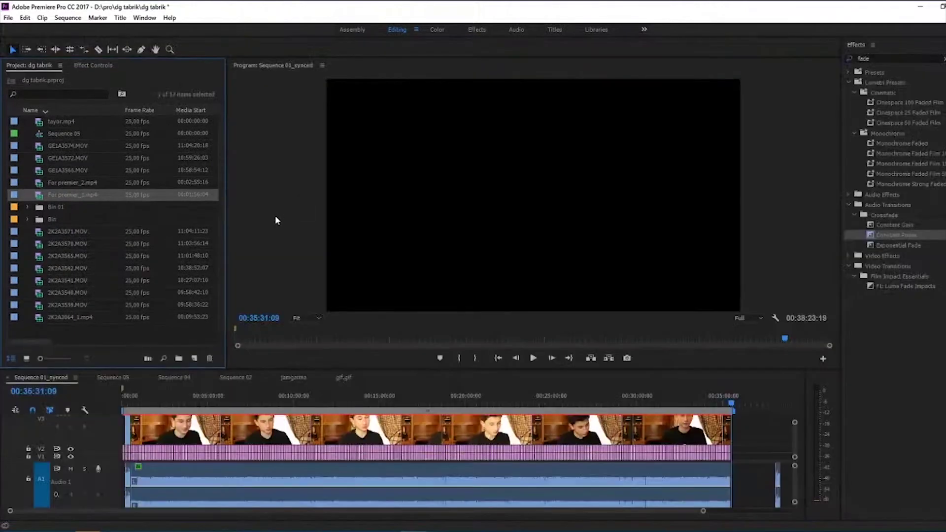
Create a new sequence with the Canon XF MPEG2 1080p25 preset after comparing it with the DSLR 1080p25 preset
key("ctrl+n")
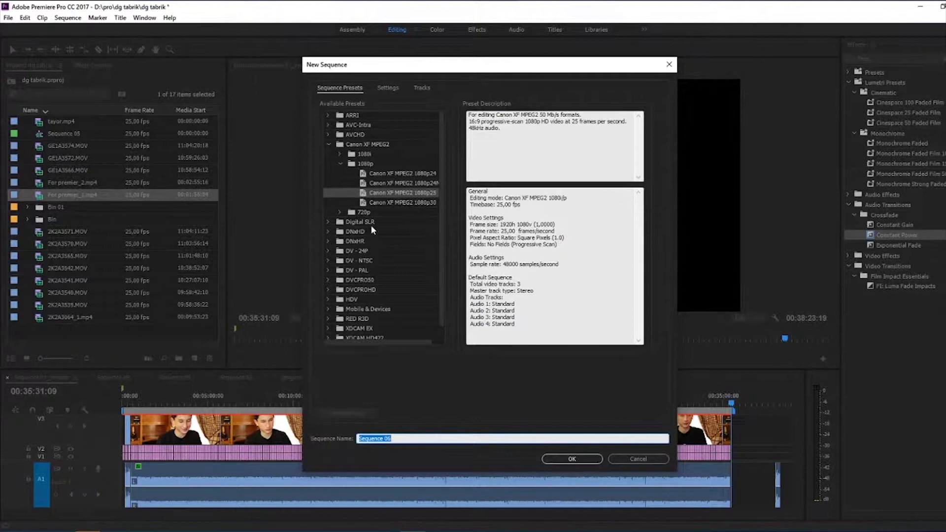
left_click(329, 222)
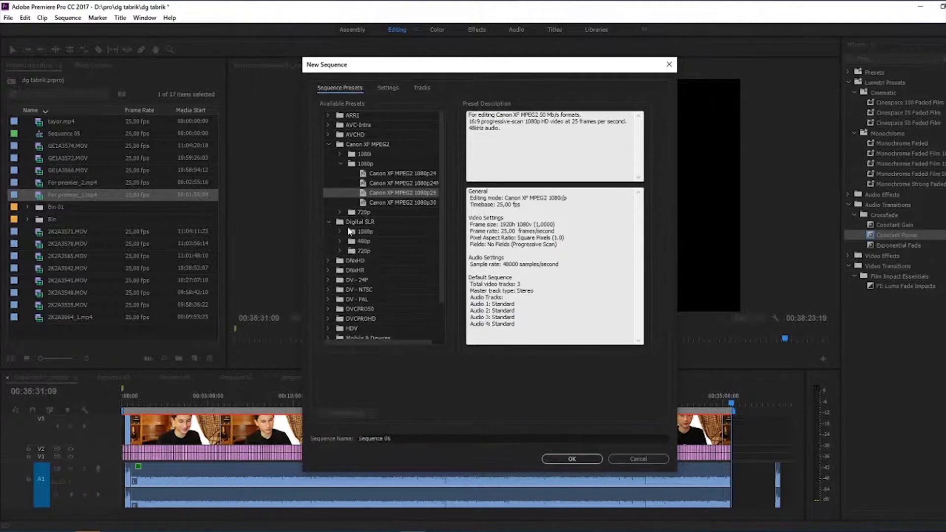
left_click(339, 232)
left_click(395, 250)
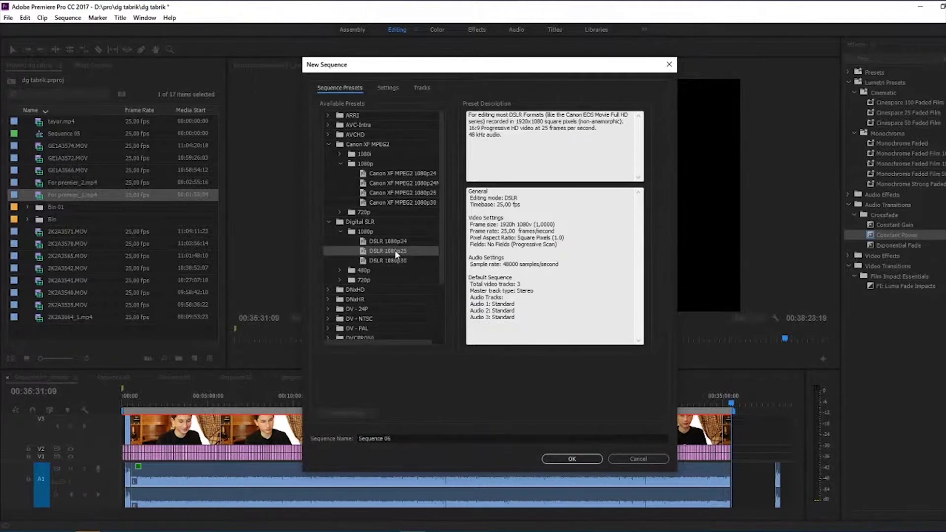
left_click(401, 192)
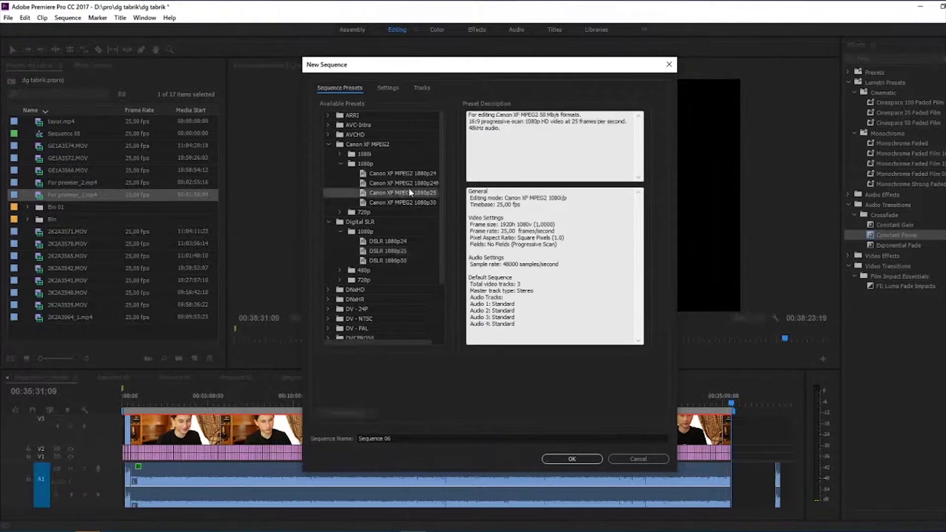
double_click(409, 192)
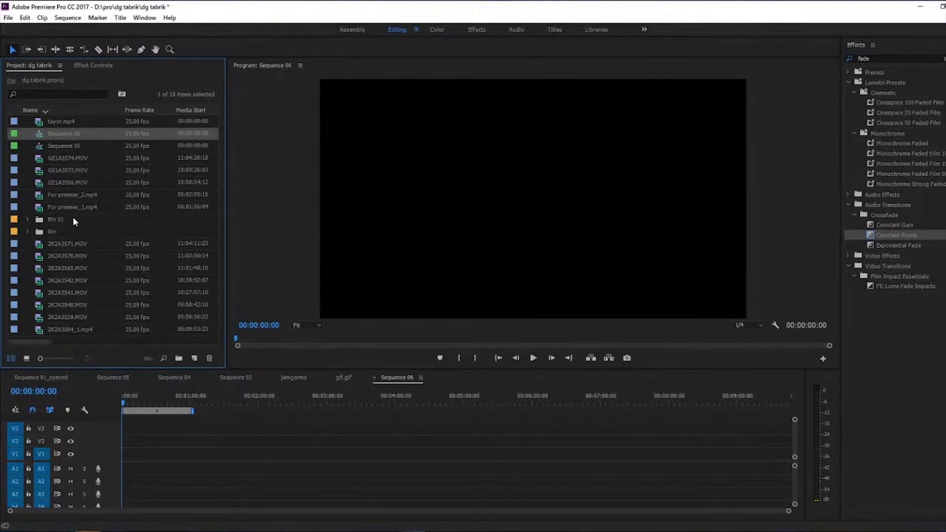
Place For premier_1.mp4 on track V1 at the start of the new sequence and scrub through it
left_click_drag(65, 209, 113, 459)
key("z")
left_click(158, 446)
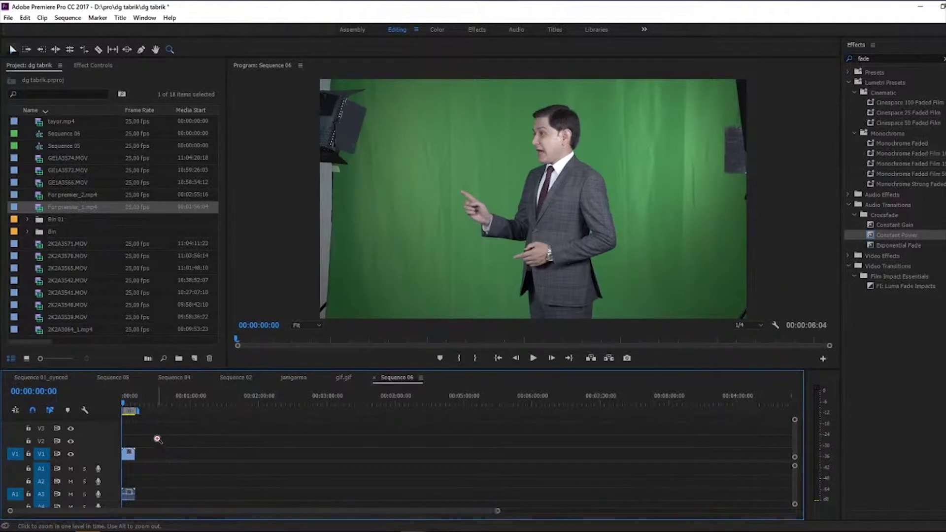
left_click(140, 428)
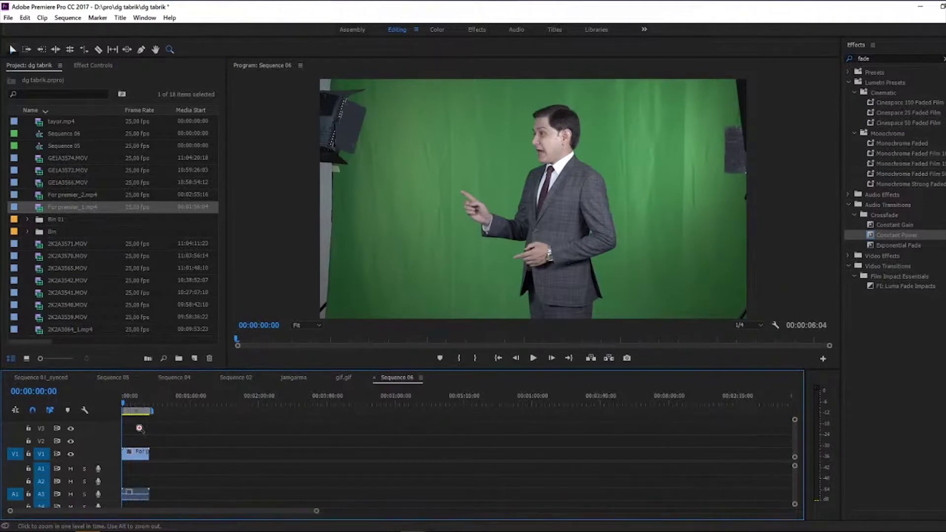
left_click(141, 427)
key("v")
left_click_drag(140, 405, 88, 410)
Add For premier_2.mp4 to track V1 ahead of For premier_1.mp4 and return the playhead to the sequence start
left_click_drag(69, 194, 206, 452)
left_click_drag(213, 405, 253, 404)
left_click_drag(222, 457, 165, 459)
left_click_drag(211, 404, 99, 415)
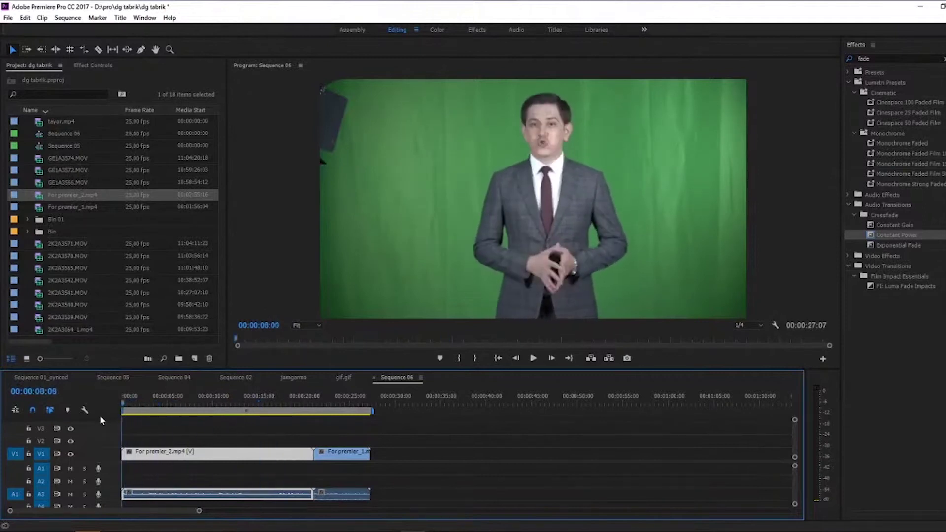
Play the sequence from its start, move the playhead to about nine seconds, and check the For premier_2.mp4 footage
key("space")
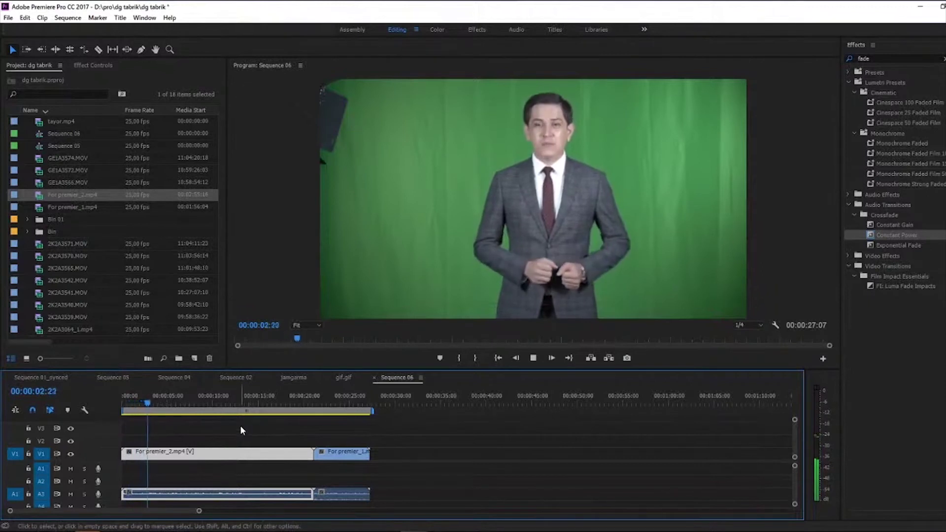
left_click(171, 425)
left_click_drag(171, 424, 226, 448)
left_click_drag(176, 401, 205, 402)
key("space")
left_click(192, 462)
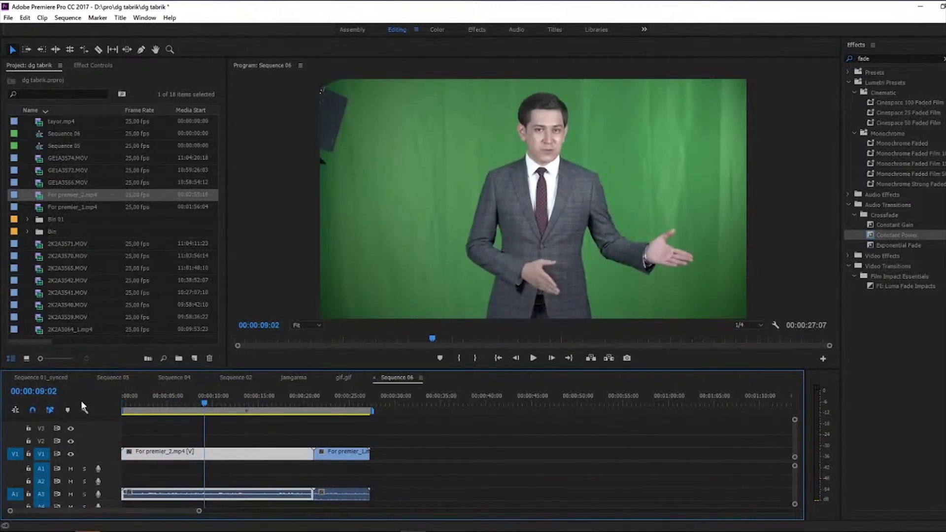
Split For premier_2.mp4 at 9:02 and again at 10:09 with the Razor tool
left_click(100, 50)
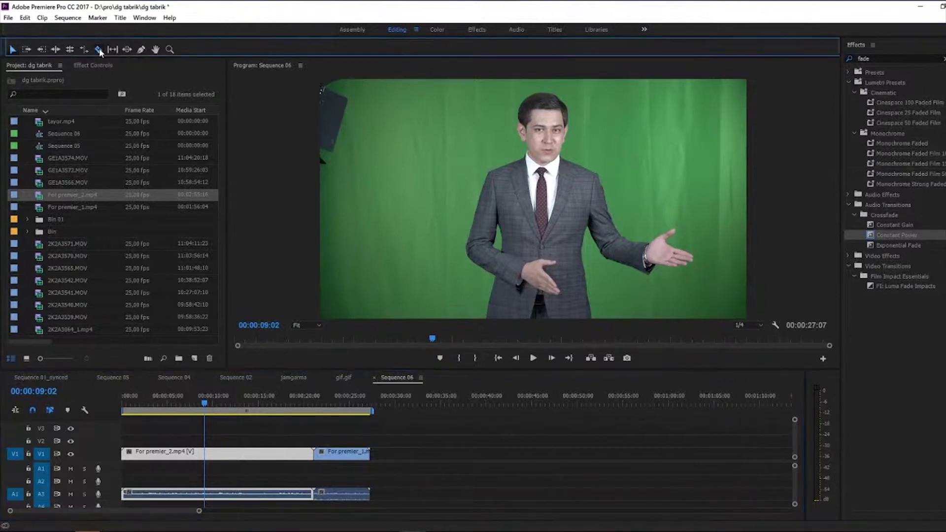
left_click(204, 452)
key("space")
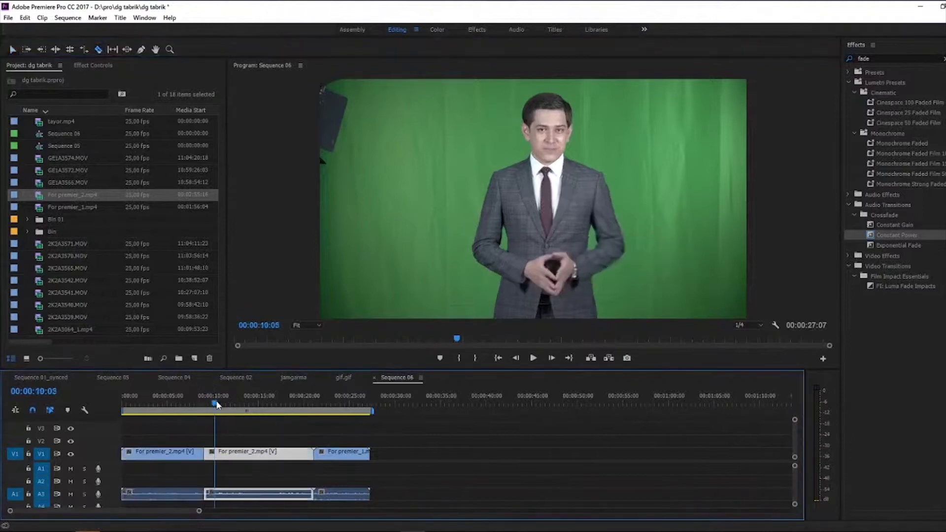
left_click(215, 452)
key("v")
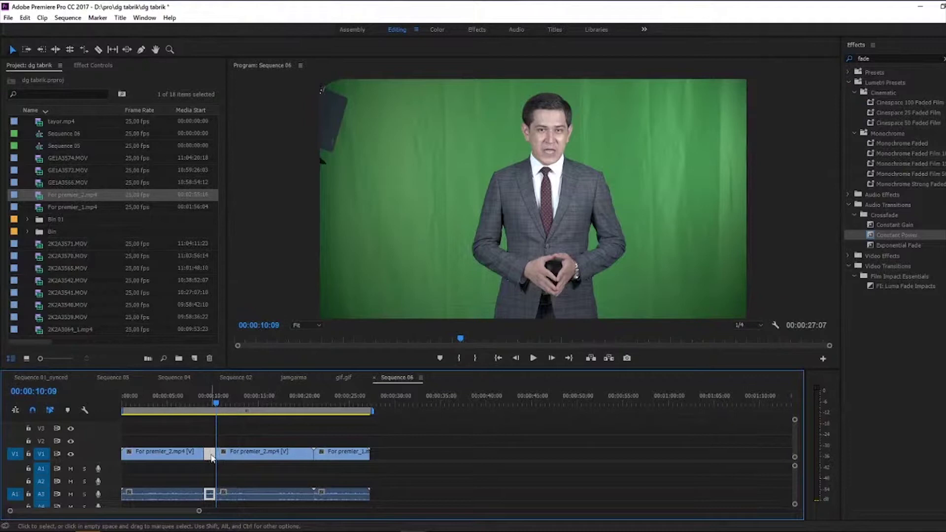
Delete the short segment between the two cuts in For premier_2.mp4
right_click(212, 458)
left_click(190, 432)
left_click(210, 456)
key("x")
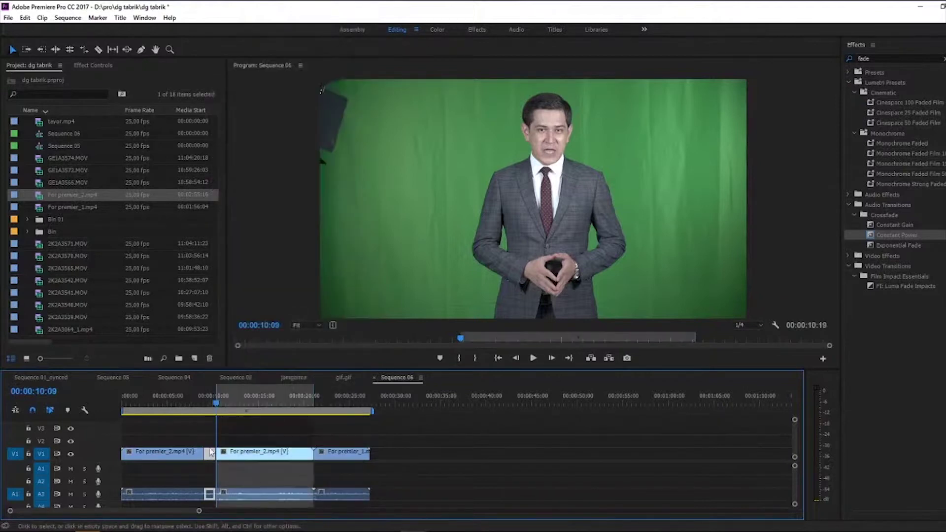
key("Delete")
left_click_drag(216, 403, 297, 408)
left_click(210, 453)
key("Delete")
Undo the segment deletion and both razor cuts in For premier_2.mp4
key("ctrl+z")
key("ctrl+z")
key("ctrl+z")
key("ctrl+z")
key("ctrl+z")
left_click(159, 425)
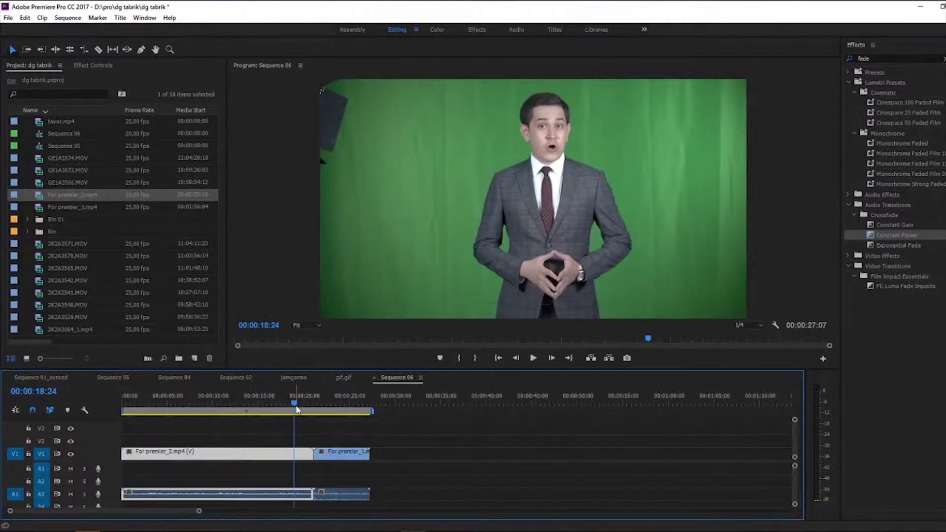
Find the Fast Blur effect by searching for "blur" and apply it to For premier_2.mp4, with the playhead at 20:01
left_click_drag(342, 456, 344, 464)
left_click(303, 397)
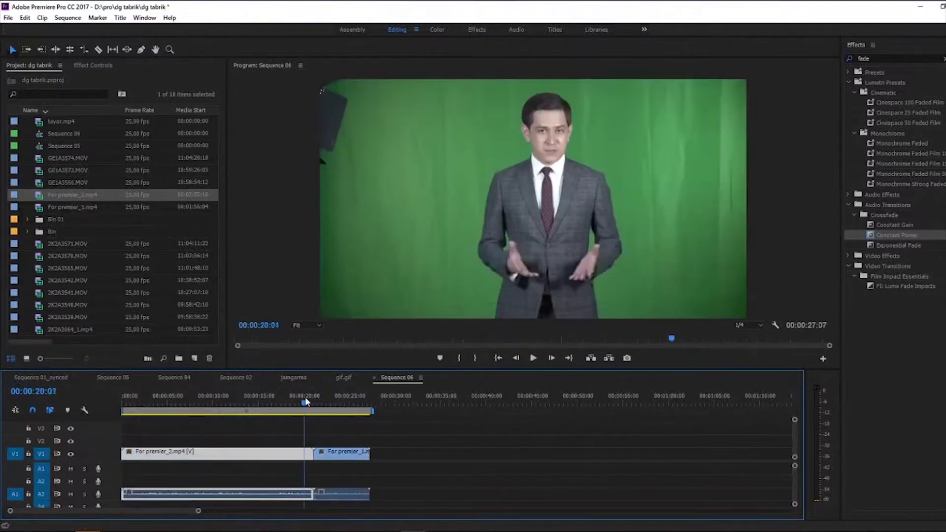
key("shift+7")
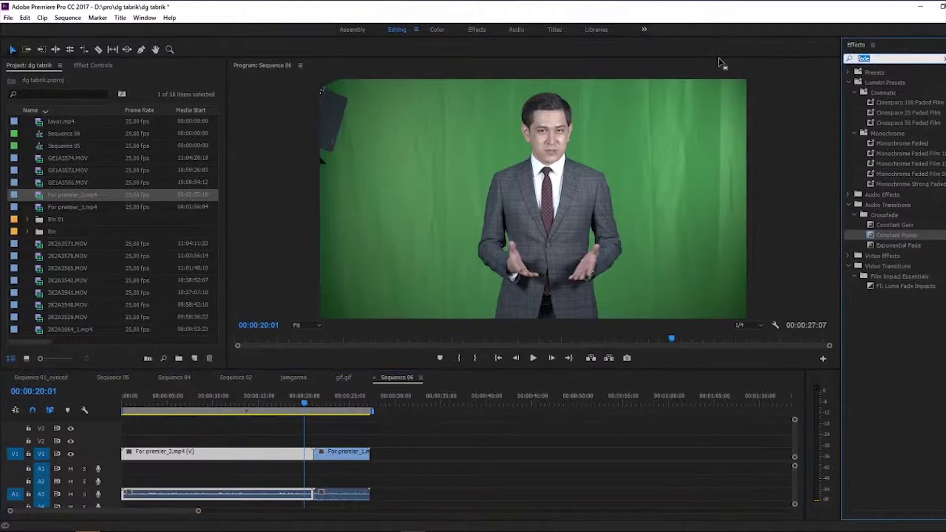
type("blur")
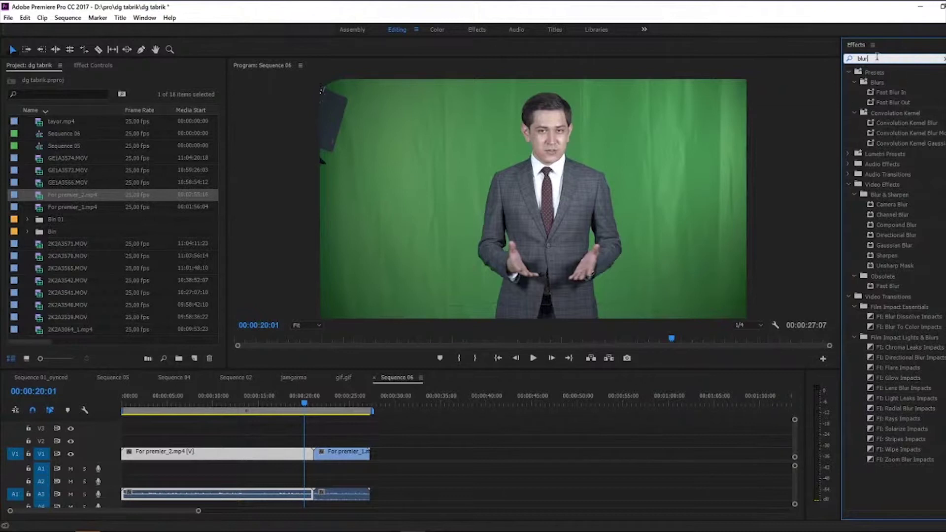
left_click(879, 286)
left_click_drag(312, 443, 300, 452)
left_click(304, 405)
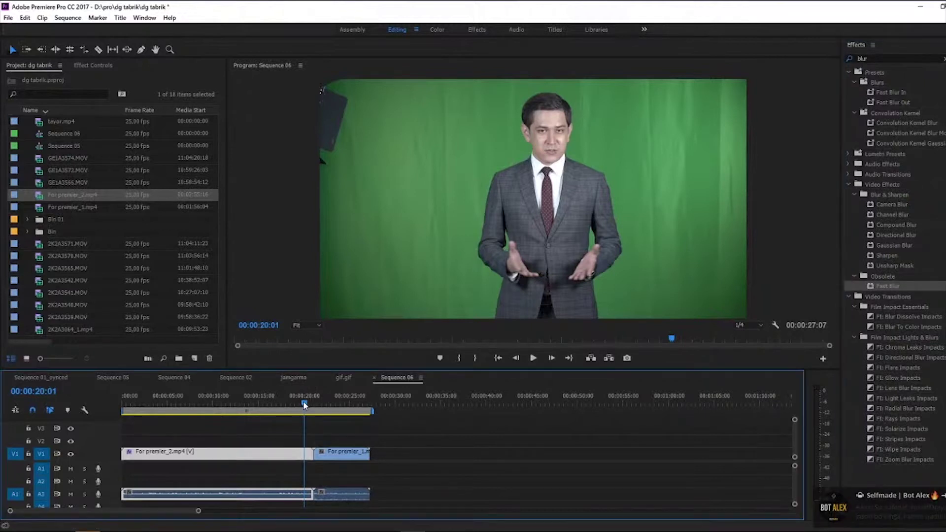
Try a strong Fast Blur on For premier_2.mp4, turn on Repeat Edge Pixels, and return Blurriness to 0
left_click(93, 65)
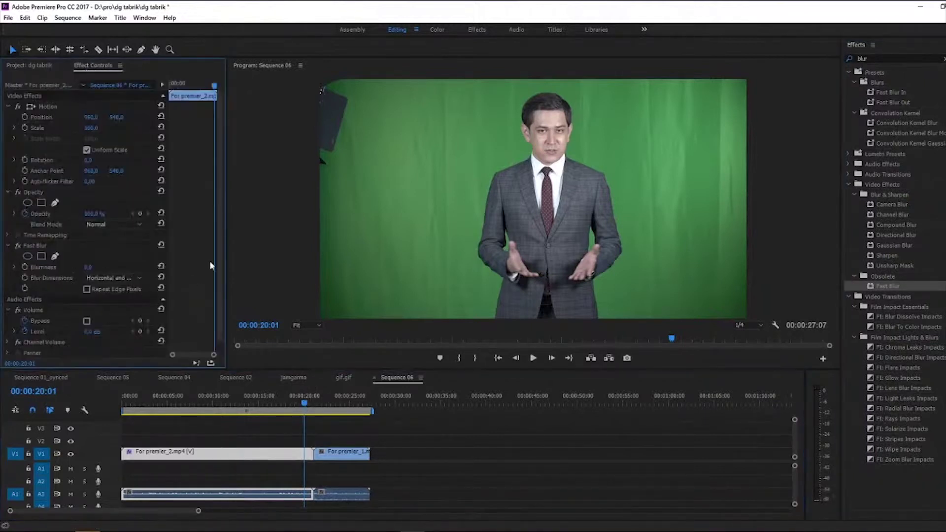
scroll(211, 265, "down", 1)
left_click_drag(97, 256, 116, 256)
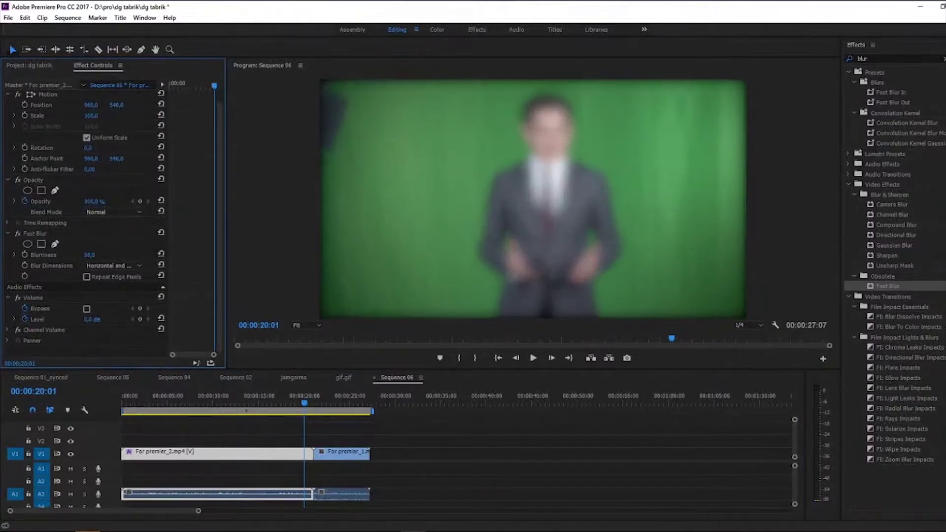
left_click(86, 277)
left_click_drag(89, 255, 81, 255)
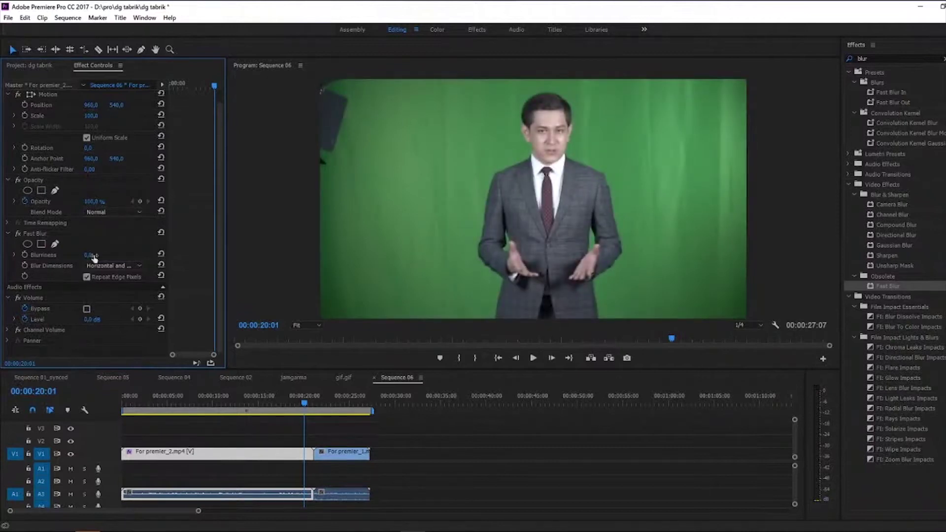
Leave a gap before For premier_1.mp4 and keyframe For premier_2.mp4's Blurriness from 0 at 19:11 to a strong blur at 20:16
left_click_drag(354, 454, 366, 454)
left_click(299, 405)
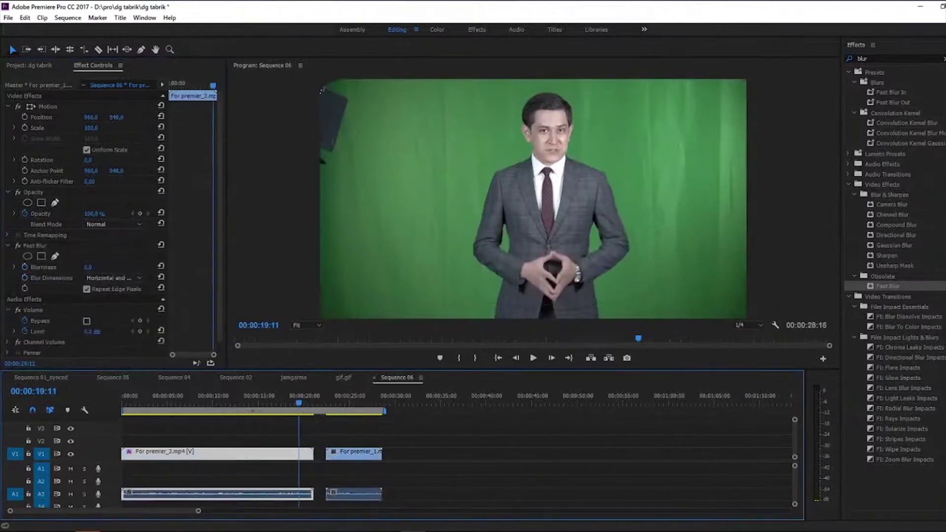
left_click(26, 264)
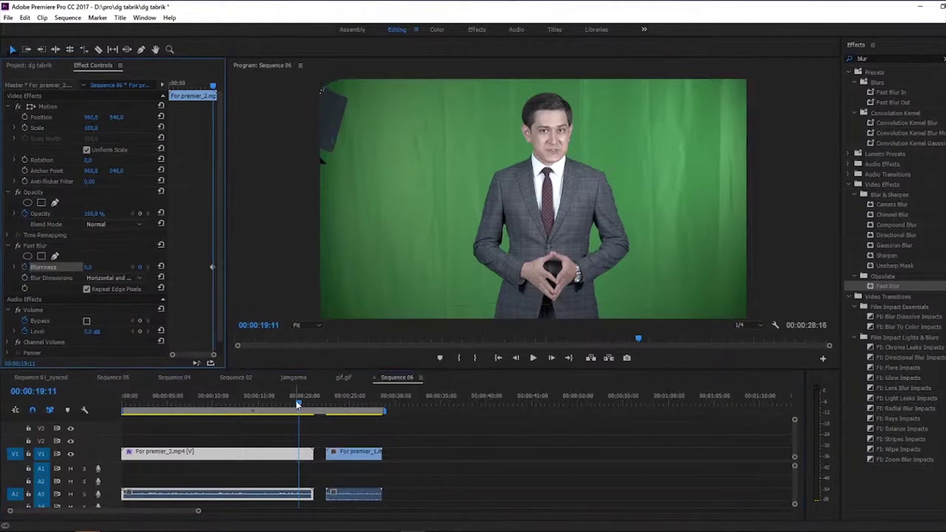
left_click_drag(300, 401, 310, 401)
left_click_drag(87, 267, 102, 267)
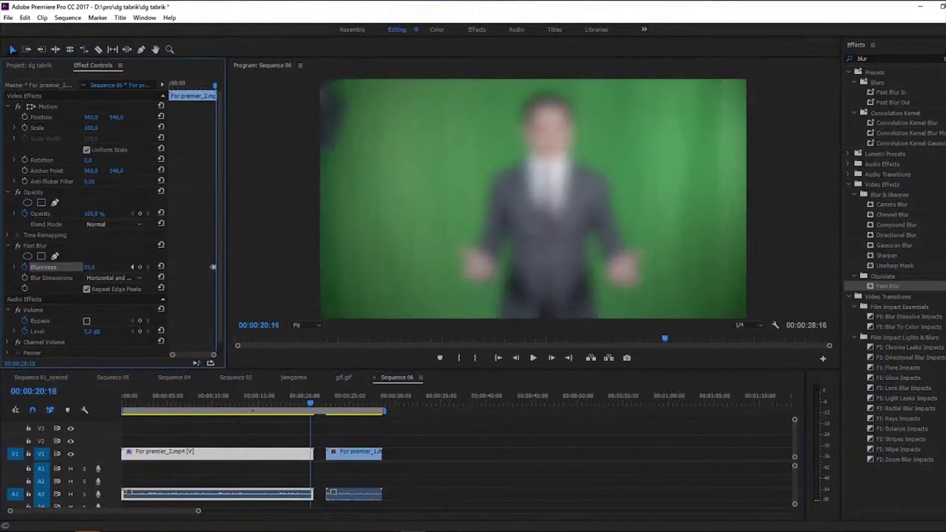
Play the end of For premier_2.mp4 repeatedly to review the animated blur
left_click(294, 403)
key("space")
left_click_drag(310, 404, 303, 406)
left_click(295, 403)
key("space")
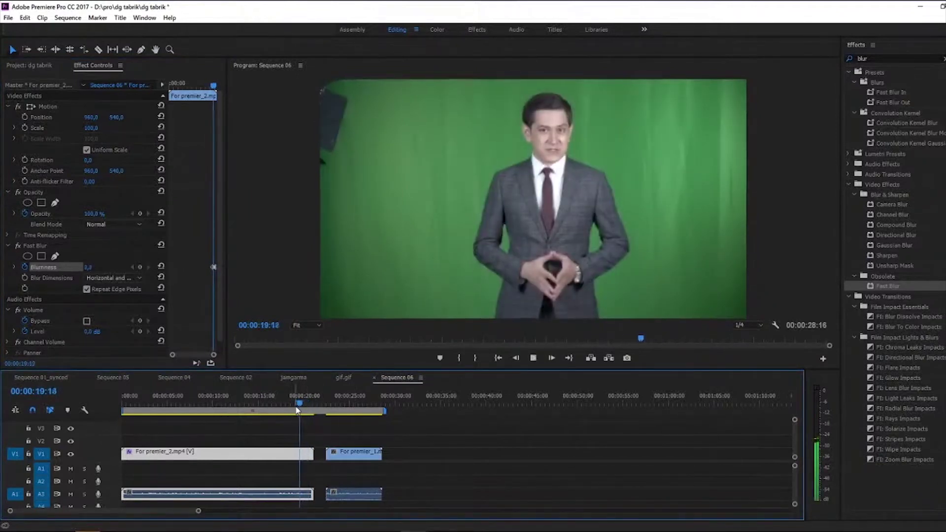
left_click(295, 403)
key("space")
left_click_drag(304, 402, 300, 403)
key("space")
Move For premier_1.mp4 back against the end of For premier_2.mp4 and park the playhead at 19:11
left_click_drag(346, 453, 333, 452)
left_click_drag(302, 403, 298, 407)
left_click(473, 436)
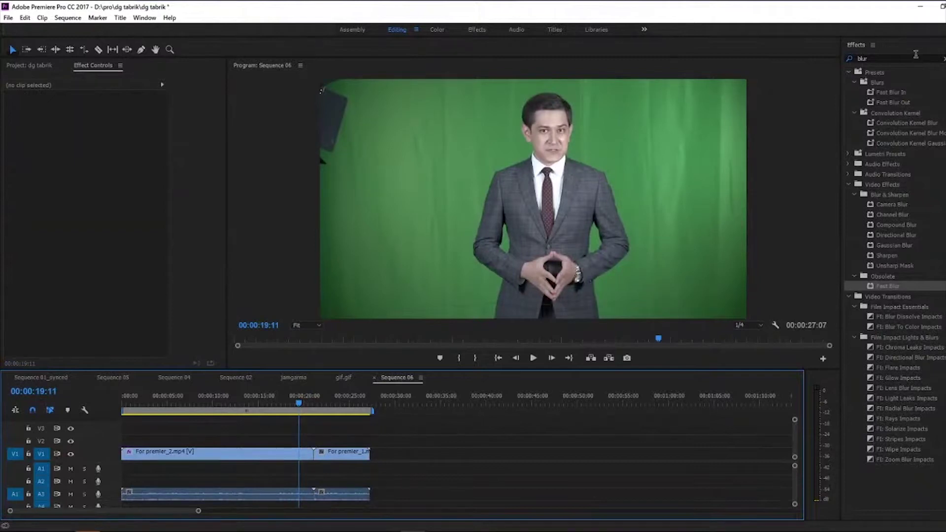
Clear the effects search and add a Cross Dissolve at the cut between For premier_2.mp4 and For premier_1.mp4
left_click(942, 59)
left_click(849, 123)
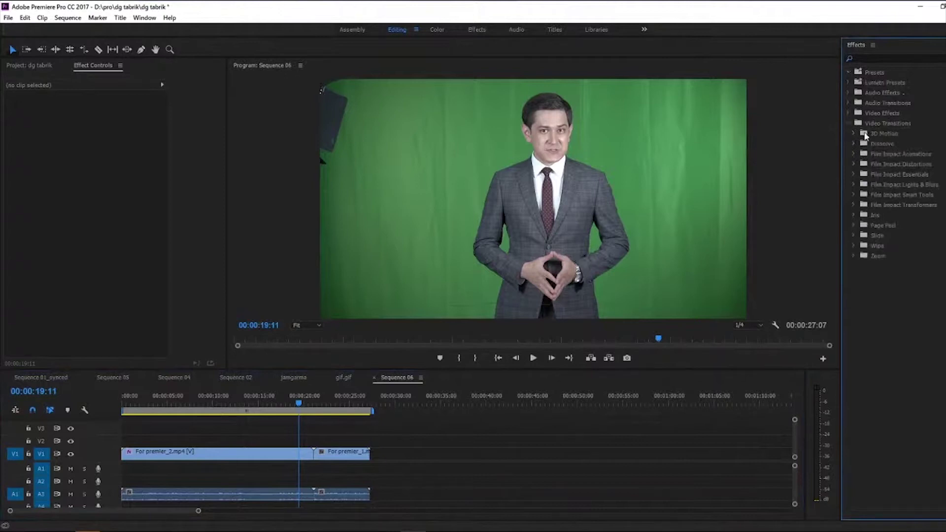
left_click(854, 143)
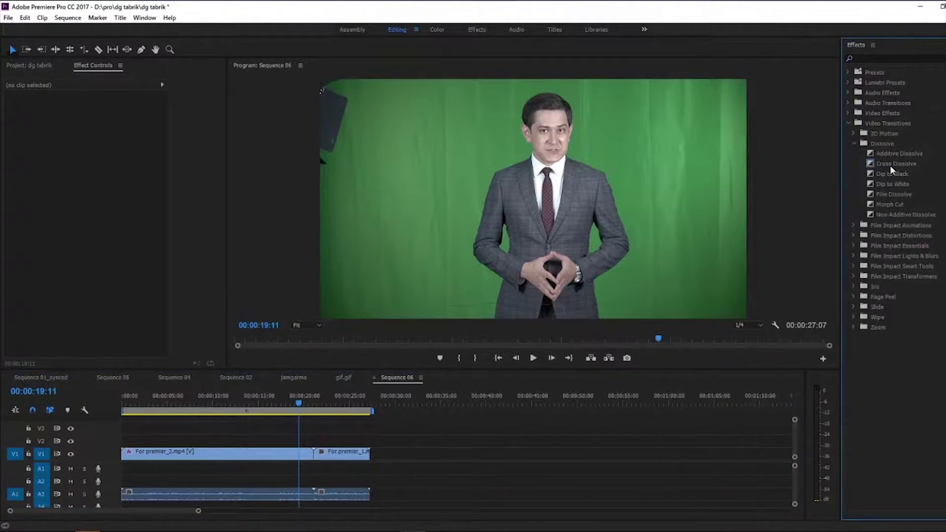
left_click_drag(890, 166, 679, 287)
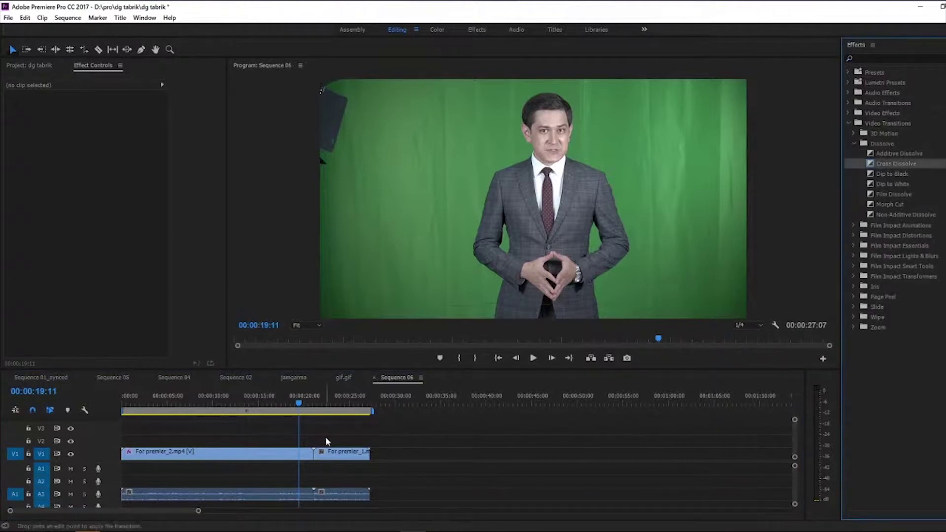
left_click_drag(326, 441, 314, 452)
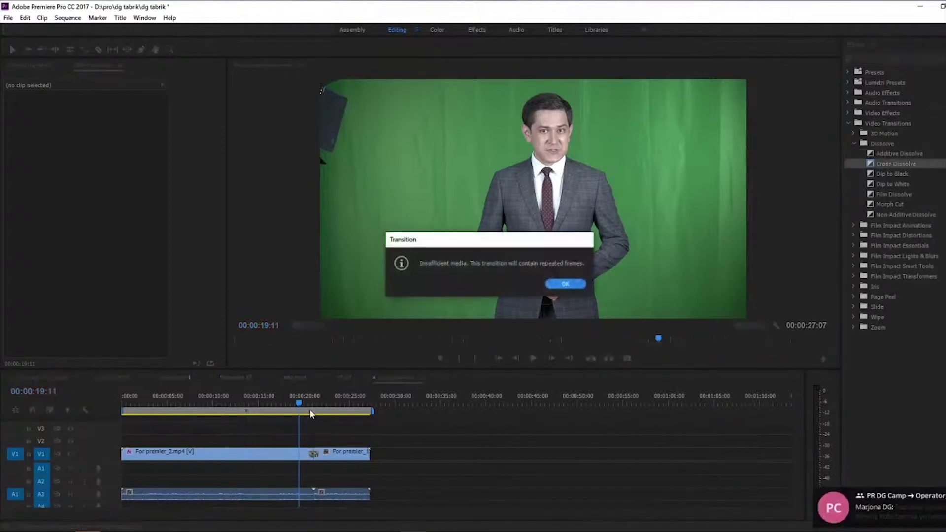
left_click(565, 284)
Play across the cut between the two clips to review the Cross Dissolve
left_click(308, 396)
key("space")
left_click(308, 402)
key("space")
left_click(307, 403)
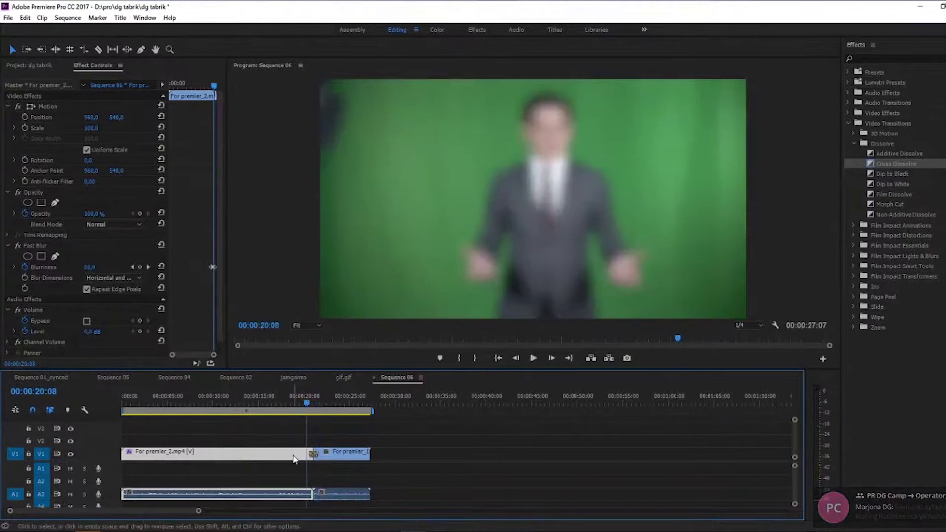
Add a transition at the start of For premier_2.mp4, delete its Fast Blur effect, and replay the cut
left_click_drag(203, 286, 217, 239)
left_click(31, 245)
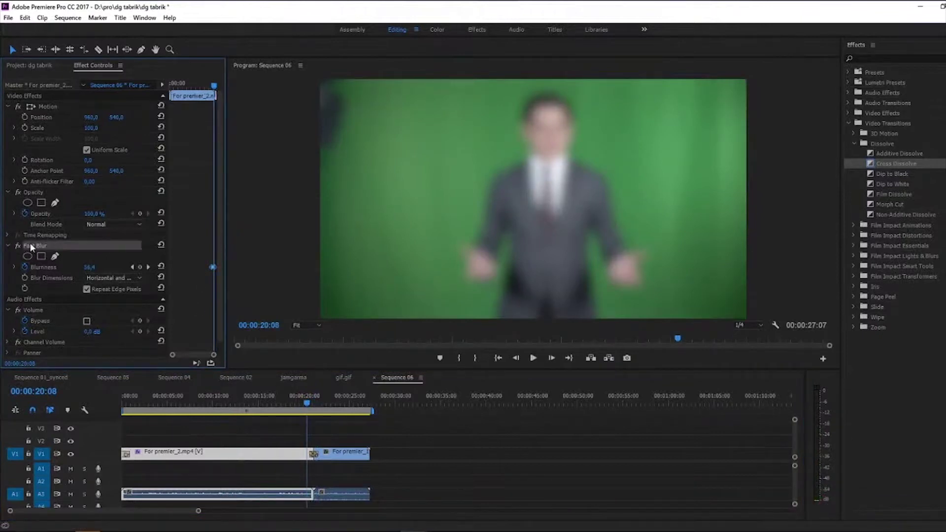
key("Delete")
key("space")
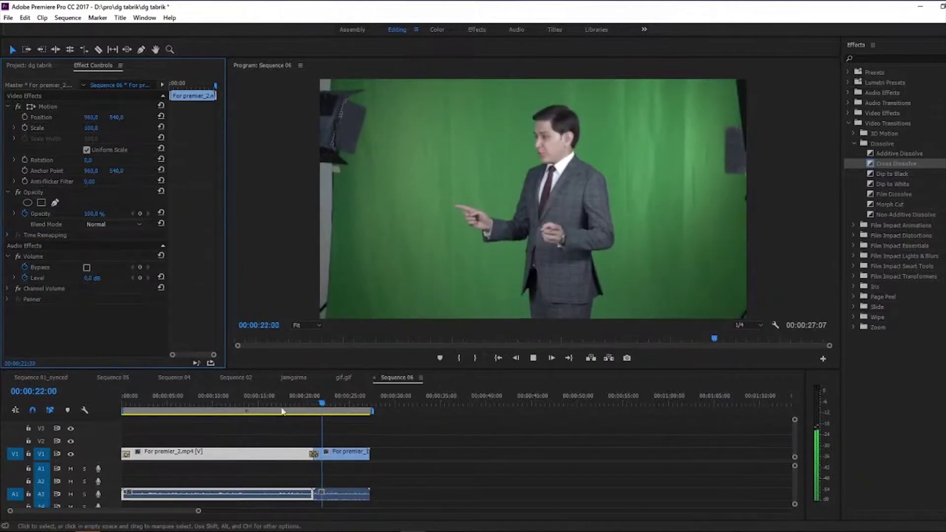
left_click(315, 398)
mouse_move(314, 400)
left_mouse_down()
mouse_move(306, 405)
mouse_move(327, 398)
mouse_move(303, 405)
left_mouse_up()
Shorten the end of For premier_2.mp4 without leaving a gap, add Dip to Black at the cut, and preview it
left_click_drag(312, 451, 308, 452)
left_click(892, 174)
key("space")
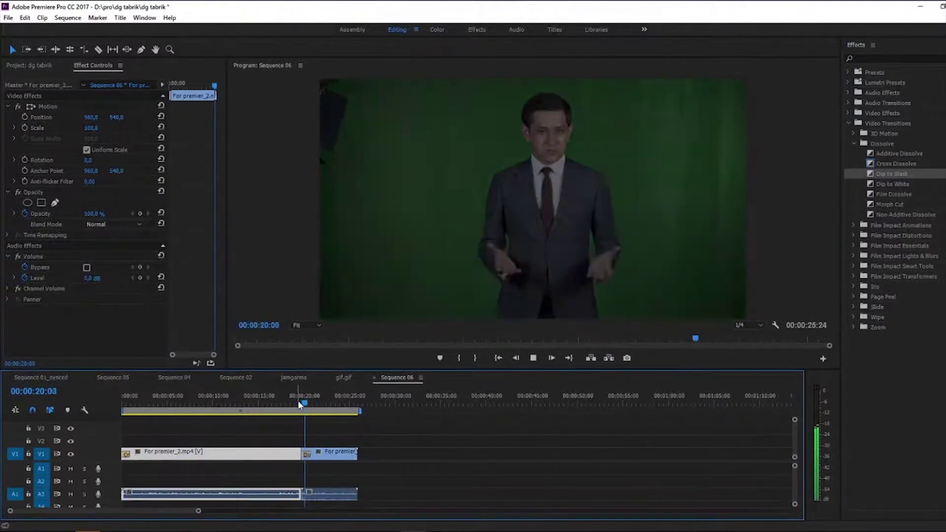
left_click(299, 404)
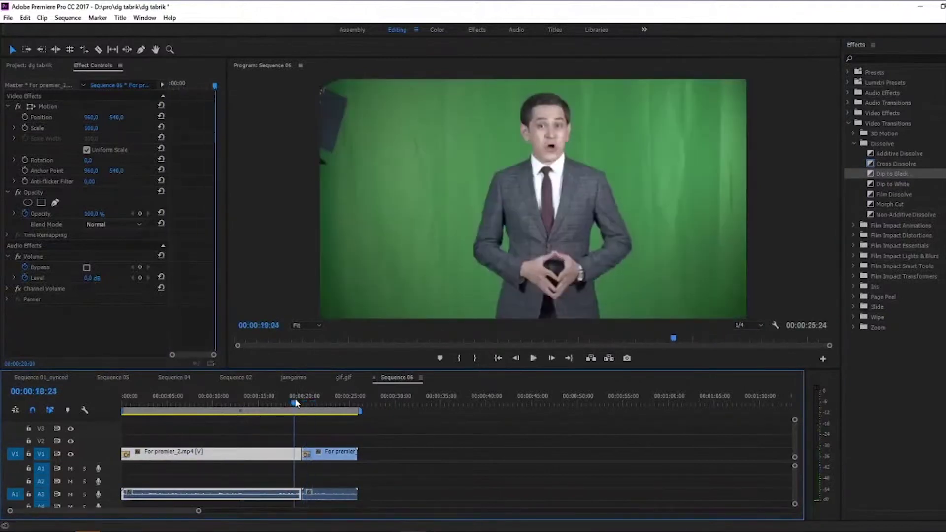
Set the Dip to Black transition's duration to 2:20 and play across the cut
left_click(308, 455)
double_click(308, 456)
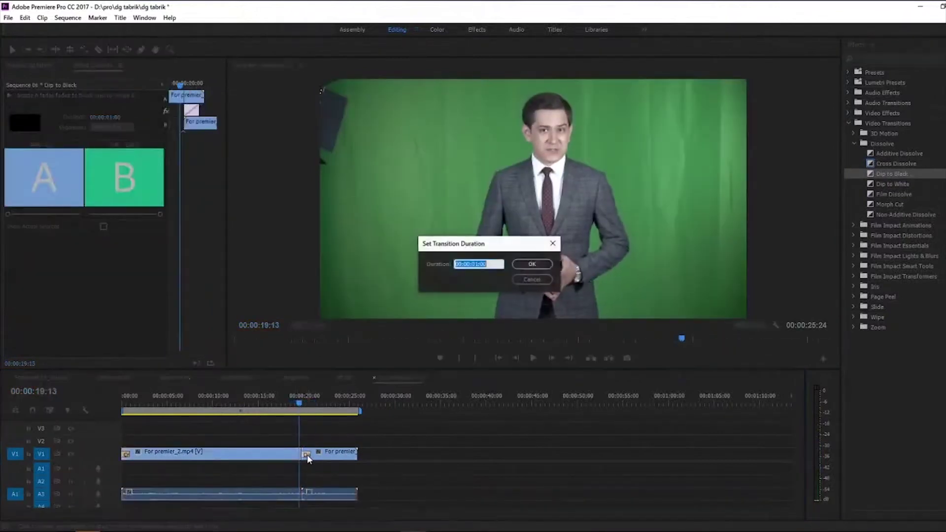
type("220")
key("Return")
key("space")
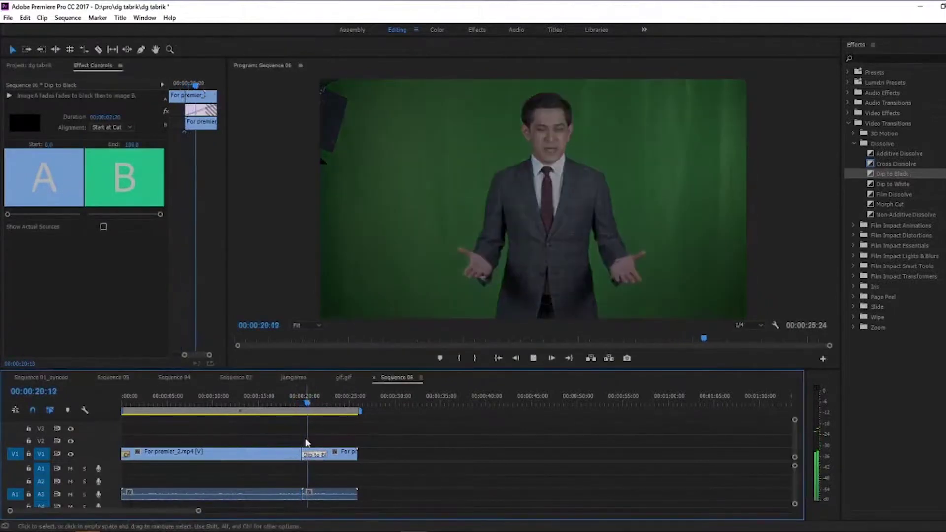
left_click_drag(314, 401, 293, 403)
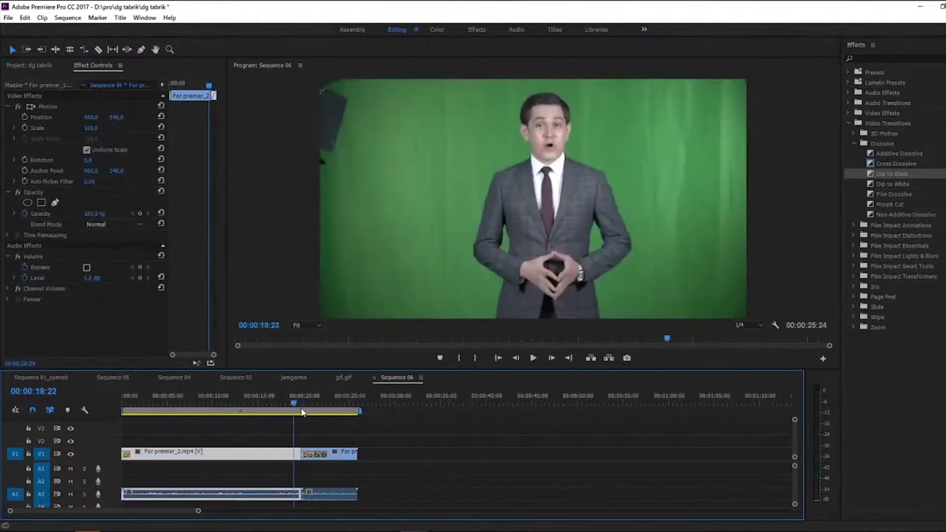
Replace the Dip to Black transition between the clips with Dip to White and preview it
left_click(307, 453)
left_click(377, 501)
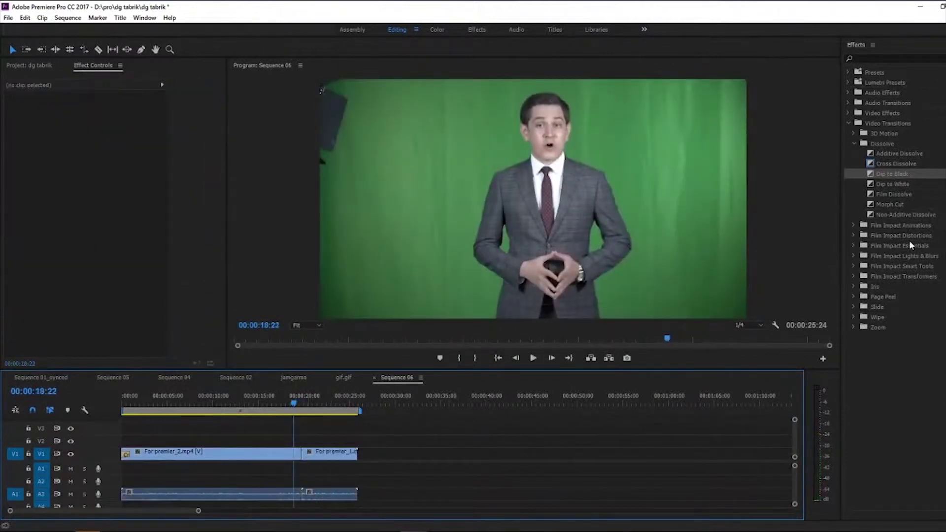
left_click_drag(888, 186, 284, 515)
left_click_drag(307, 467, 306, 453)
key("space")
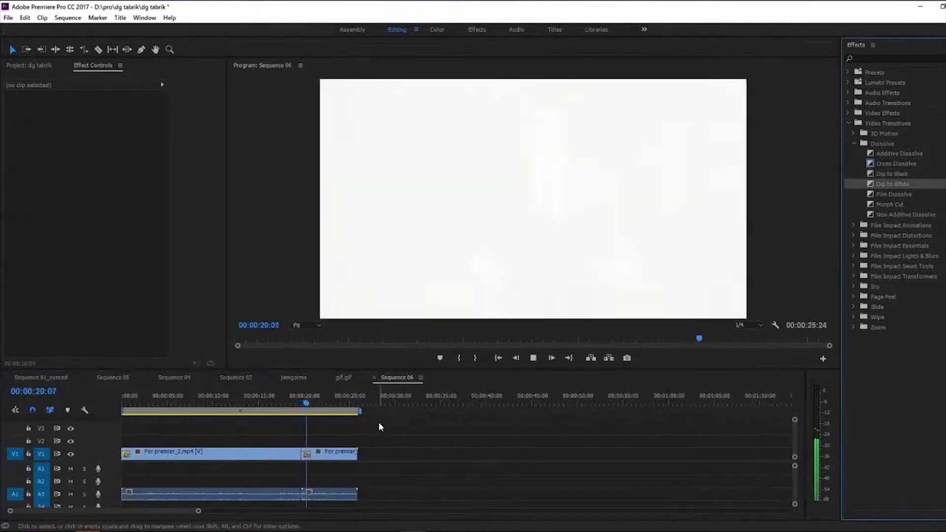
left_click(298, 400)
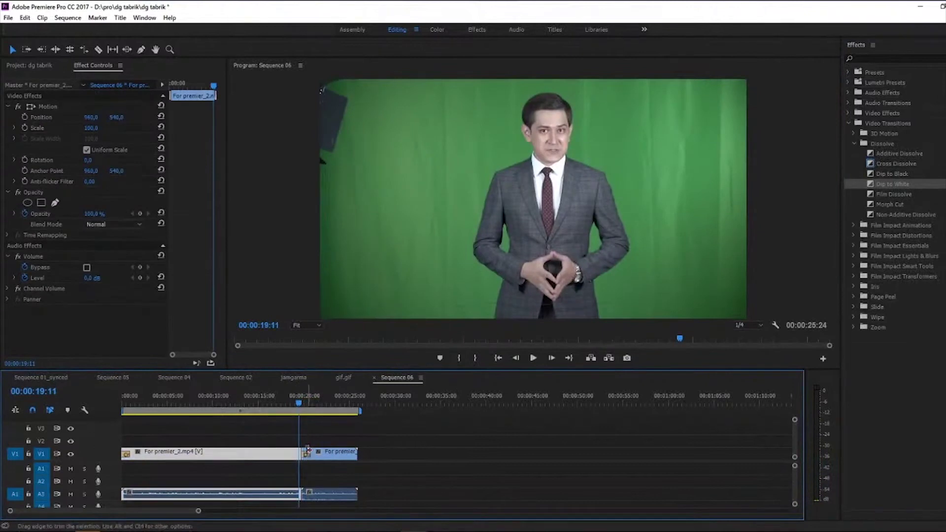
Replace the Dip to White transition between the clips with Additive Dissolve and play across the cut
left_click(307, 452)
key("Delete")
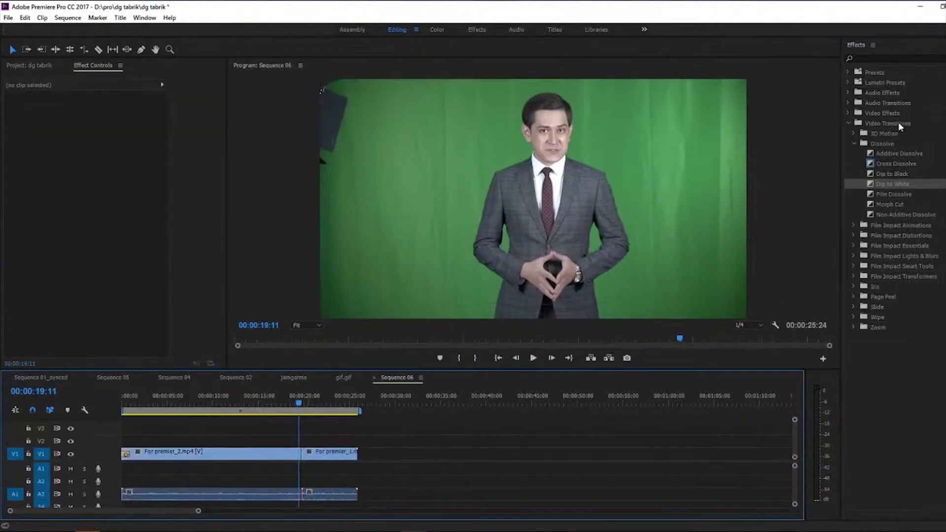
left_click(891, 152)
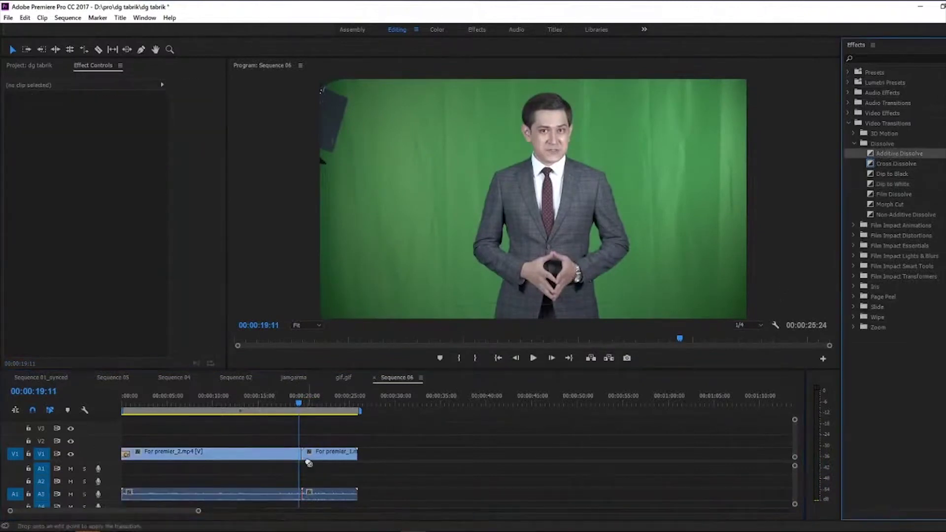
left_click_drag(309, 463, 308, 462)
key("space")
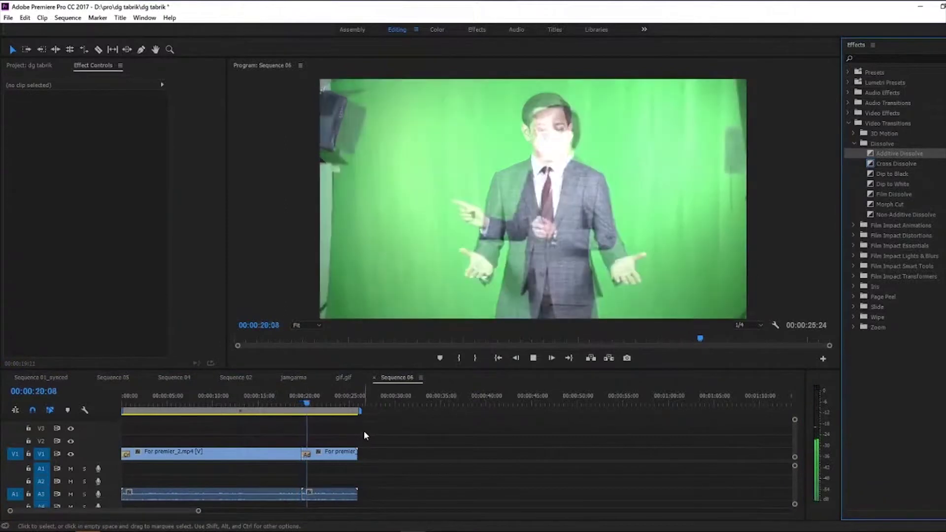
Set the Additive Dissolve's duration between the clips to 5 frames and play across the cut
left_click(297, 401)
key("space")
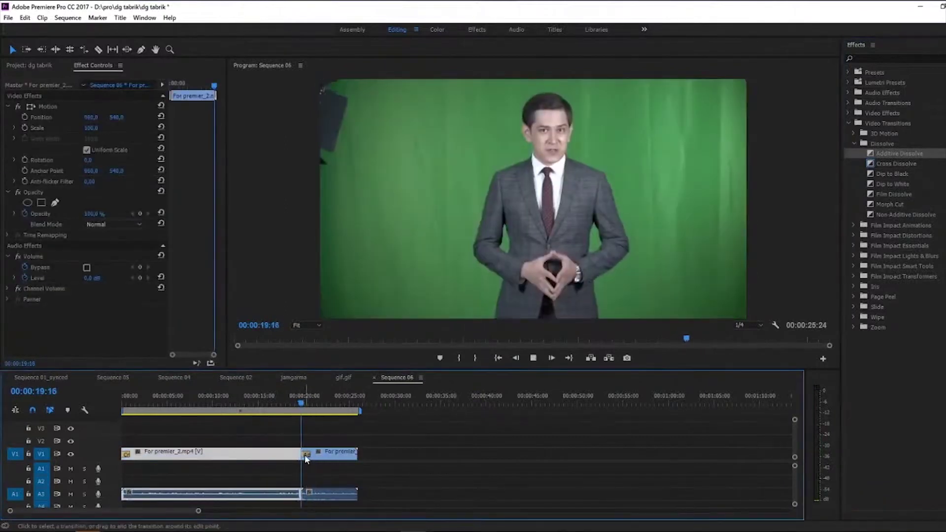
key("space")
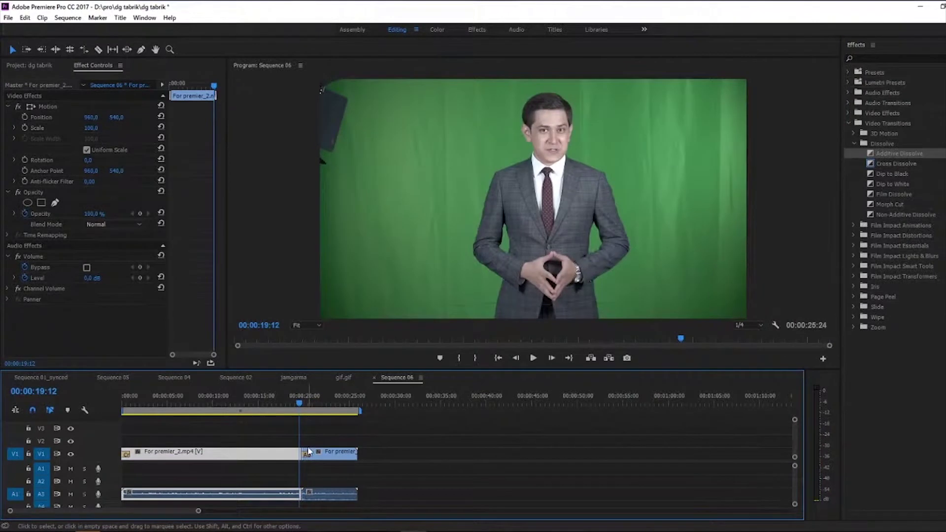
double_click(308, 453)
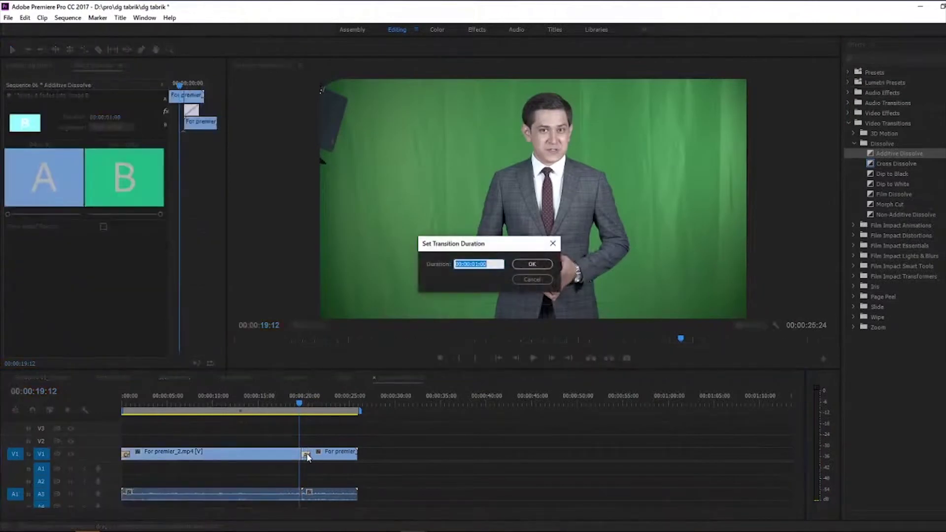
type("5")
key("Return")
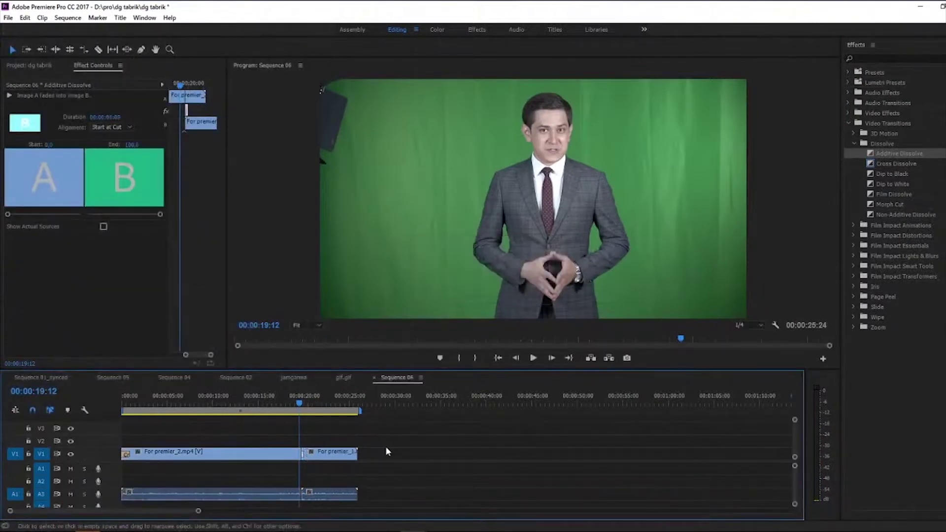
key("space")
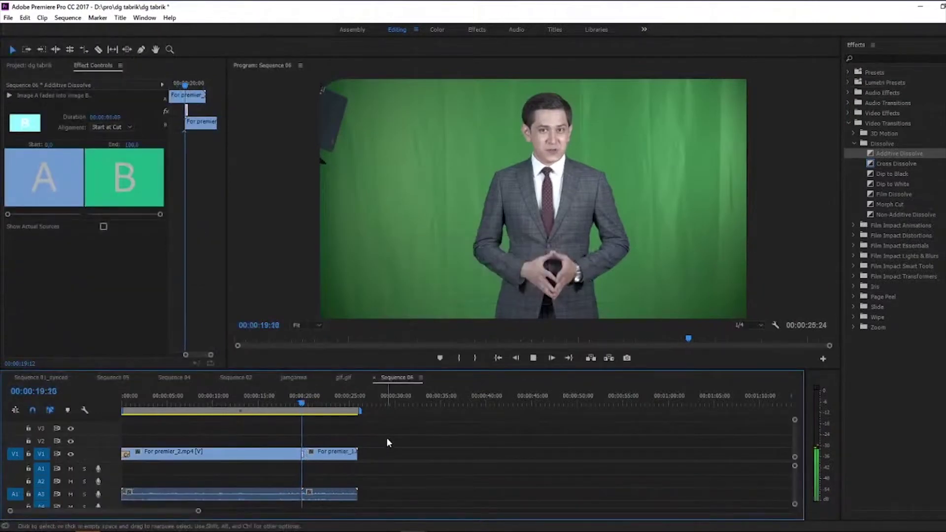
left_click(294, 401)
key("space")
key("space")
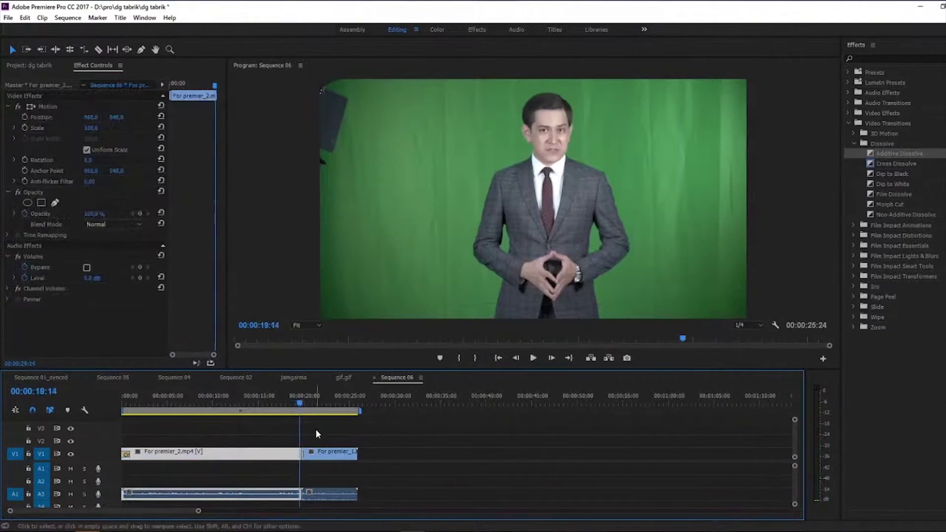
key("space")
left_click_drag(311, 405, 292, 409)
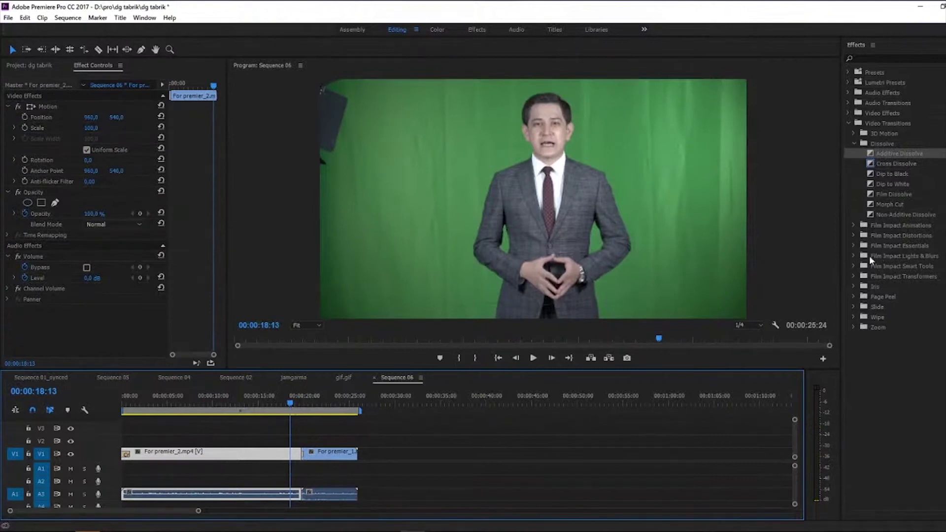
Replace the Additive Dissolve at the cut with FI: Directional Blur Impacts and preview it
left_click(853, 225)
left_click(853, 226)
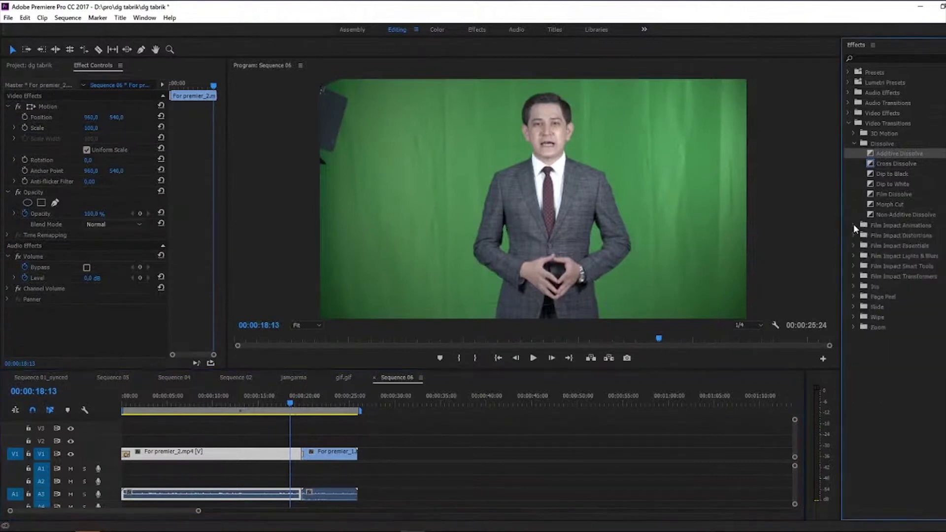
left_click(853, 255)
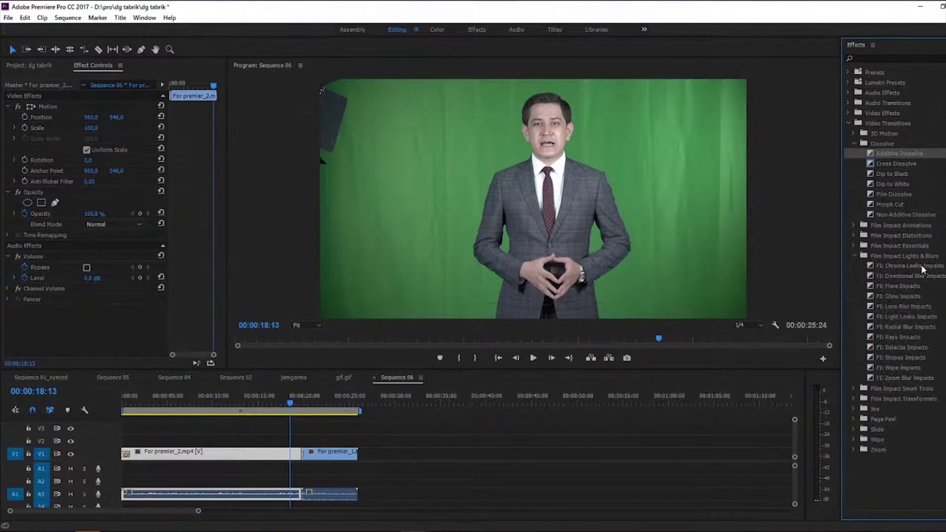
left_click_drag(912, 275, 344, 430)
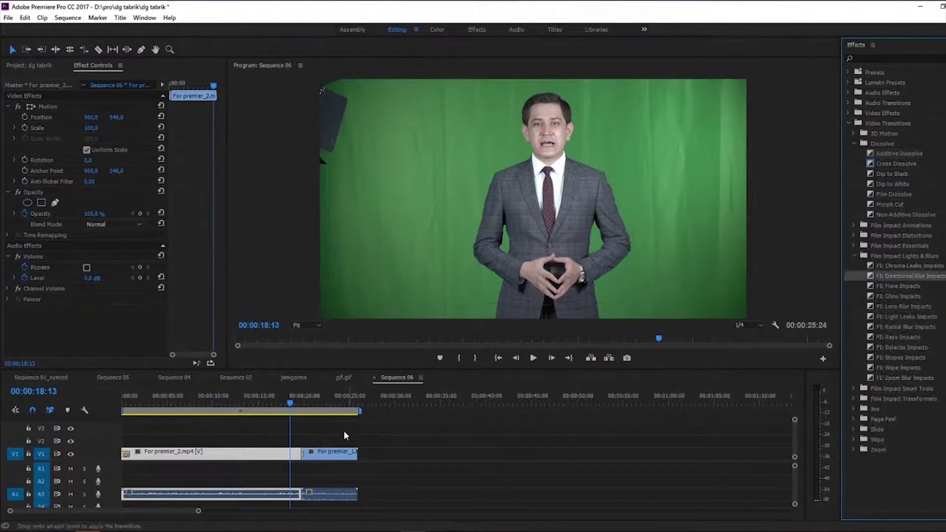
left_click_drag(303, 461, 314, 463)
key("space")
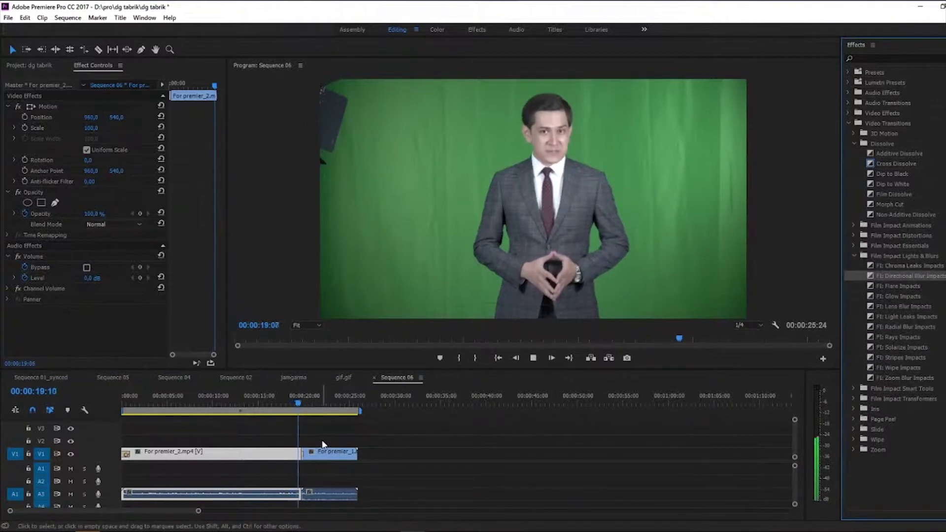
left_click(298, 399)
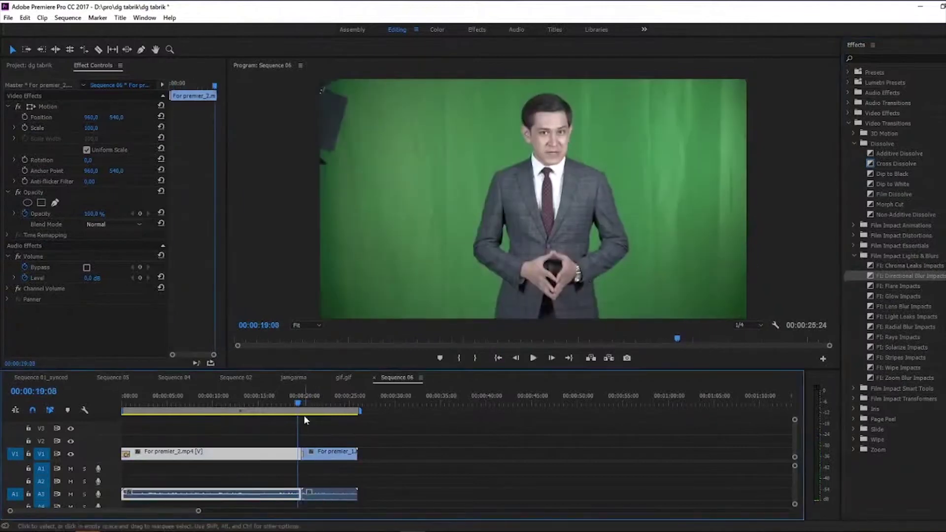
Set the FI: Directional Blur Impacts transition's duration to 15 frames and play across the cut
double_click(303, 453)
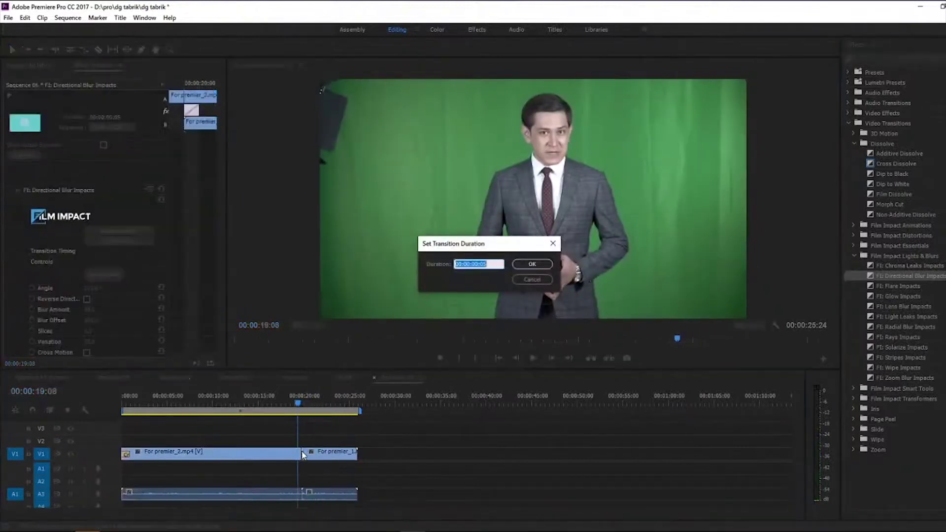
type("15")
key("Return")
key("space")
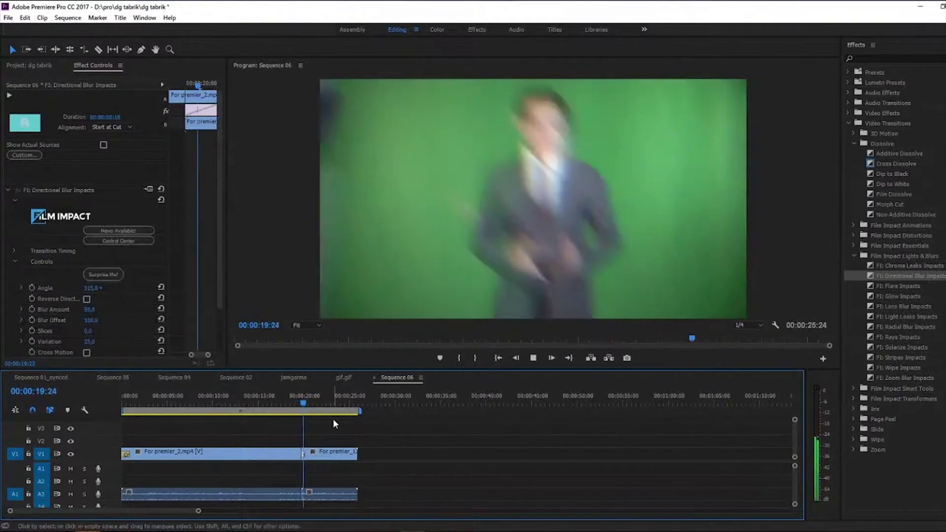
left_click_drag(310, 403, 299, 402)
key("space")
key("space")
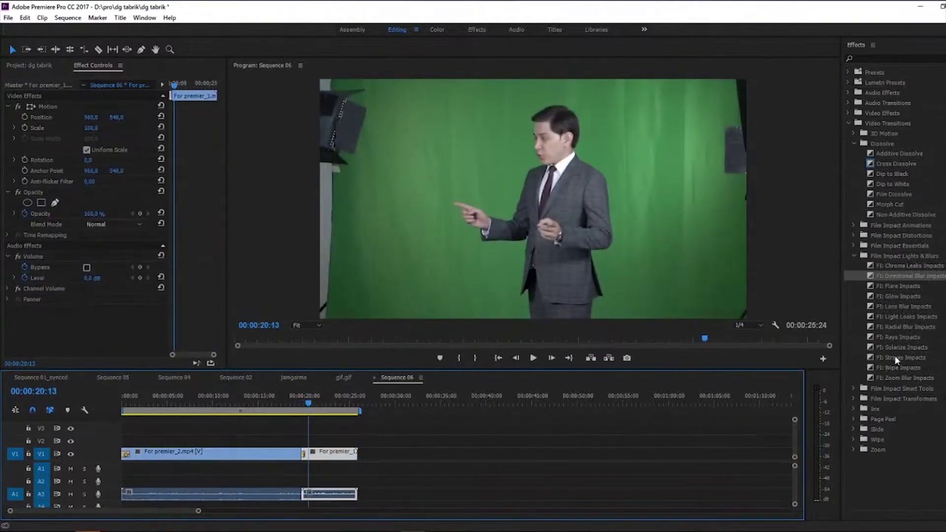
Replace the Directional Blur transition between the clips with FI: Glow Impacts and preview it
left_click_drag(891, 297, 870, 308)
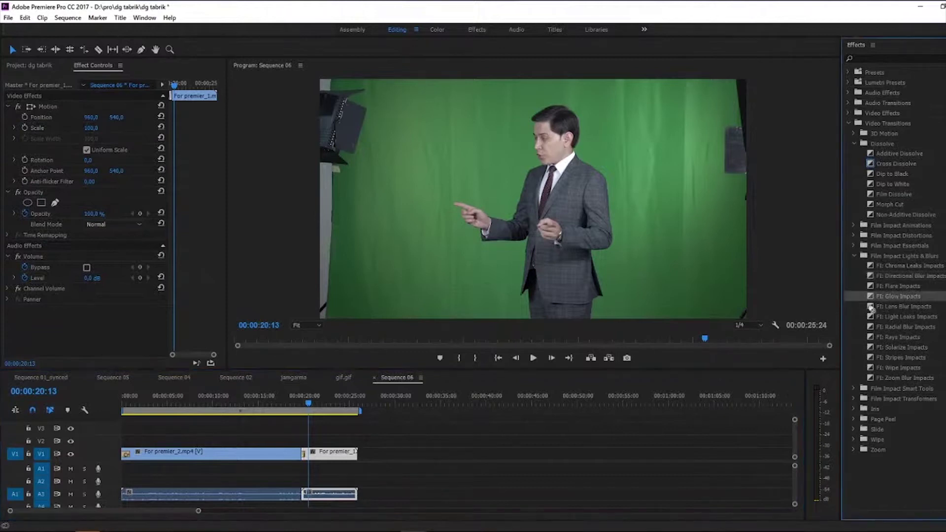
left_click_drag(308, 459, 305, 456)
left_click(297, 403)
key("space")
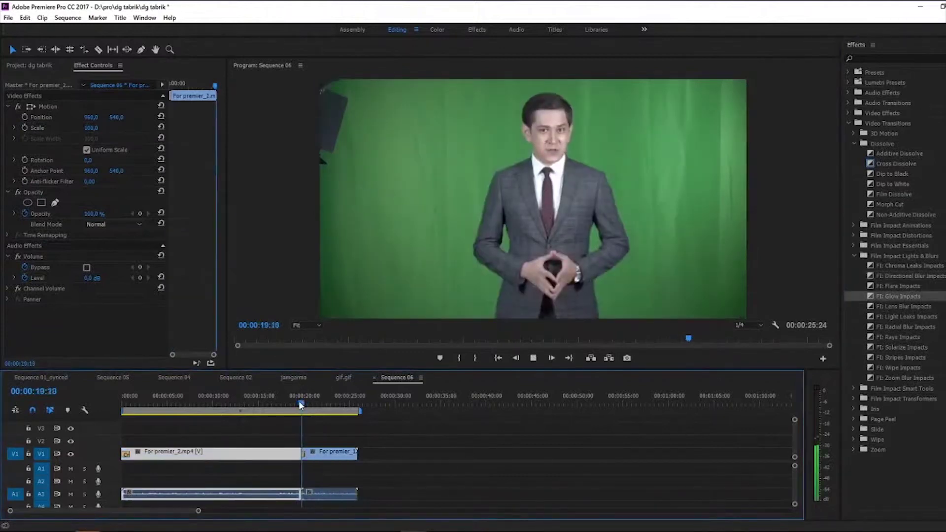
left_click(297, 403)
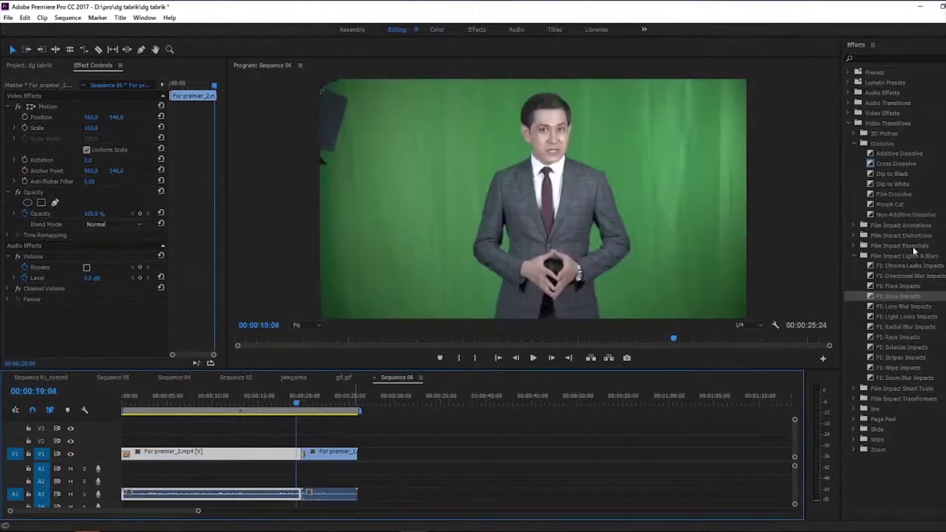
Browse the Film Impact transitions, replace the one at the cut with FI: Flash Impacts, and preview it
left_click(855, 256)
left_click(855, 266)
left_click(856, 266)
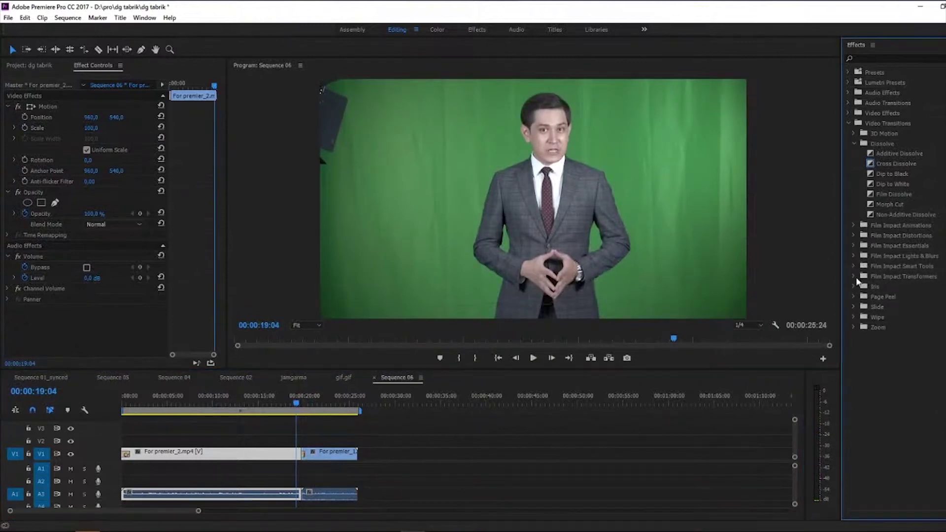
left_click(854, 276)
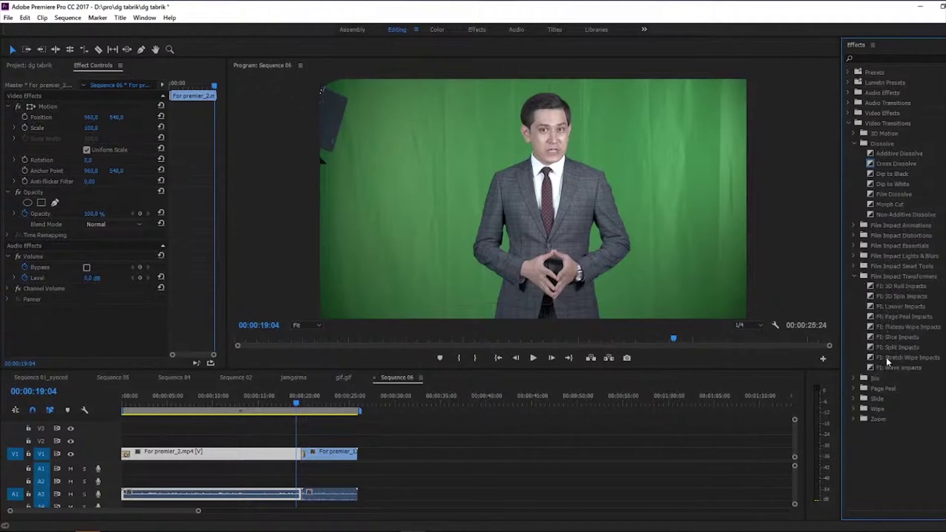
left_click(855, 276)
left_click(855, 246)
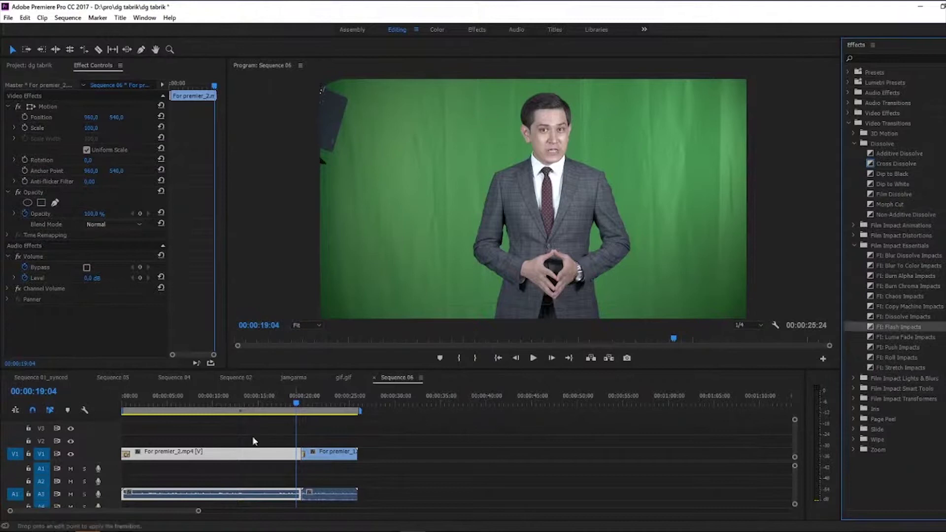
left_click_drag(302, 457, 302, 457)
key("space")
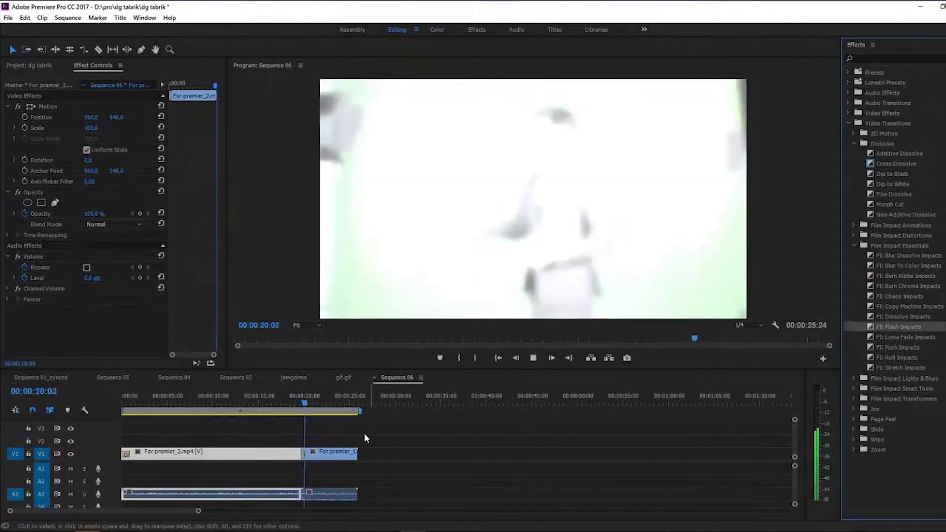
left_click(294, 404)
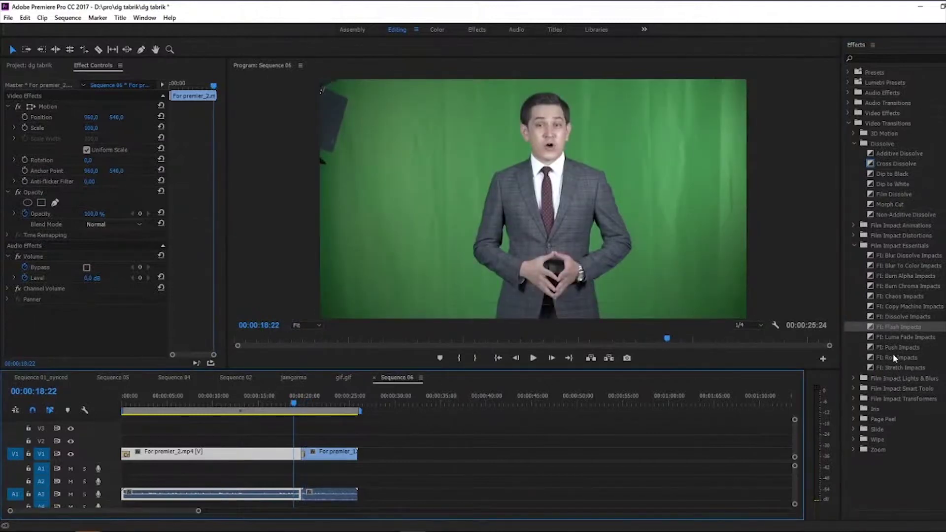
Replace the Flash transition between the clips with FI: Push Impacts and play across the cut
left_click_drag(893, 349, 428, 468)
left_click_drag(303, 457, 303, 457)
key("space")
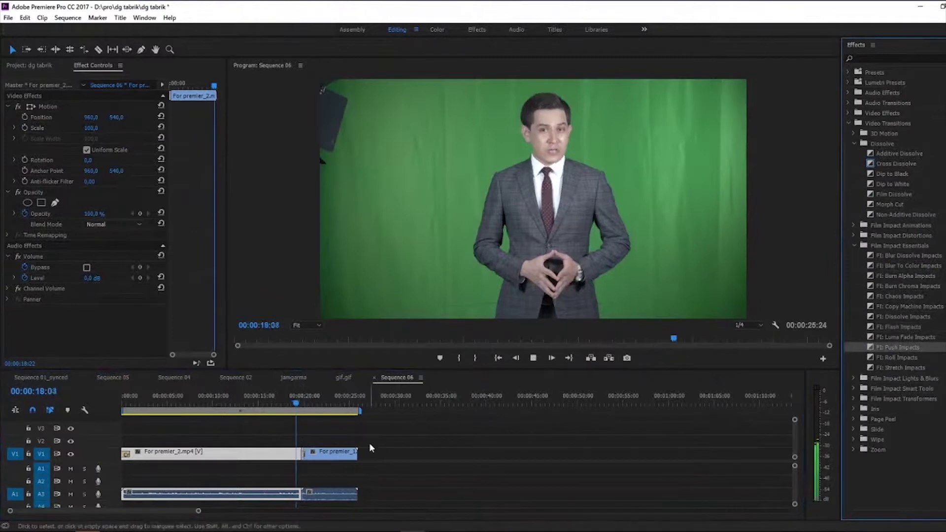
left_click_drag(301, 403, 295, 403)
key("space")
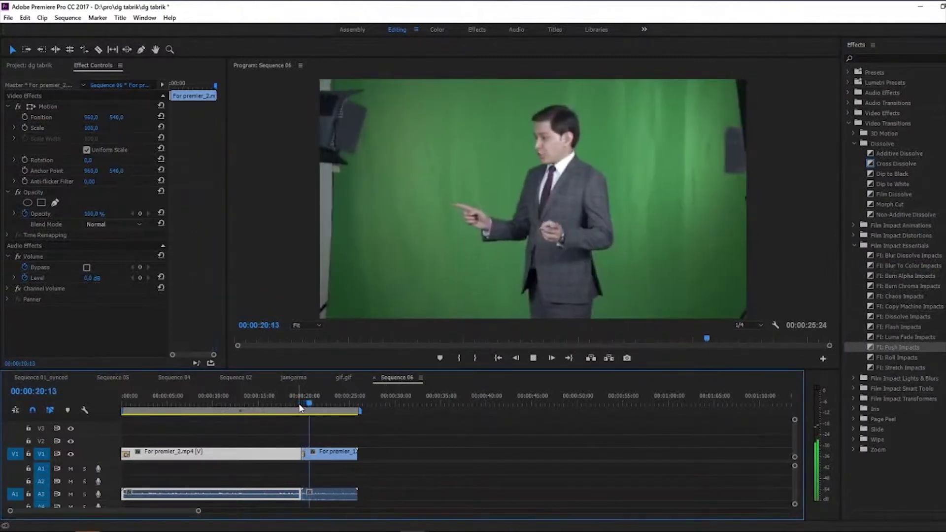
key("space")
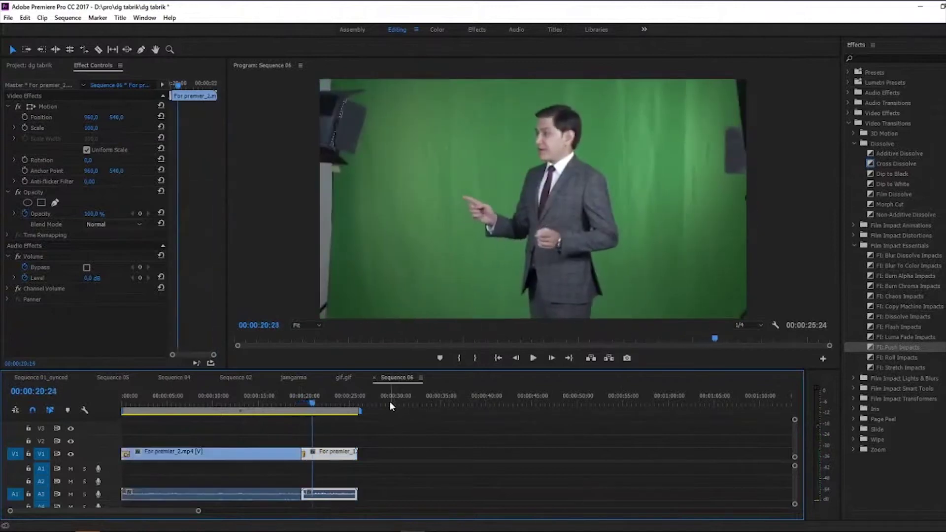
left_click(284, 403)
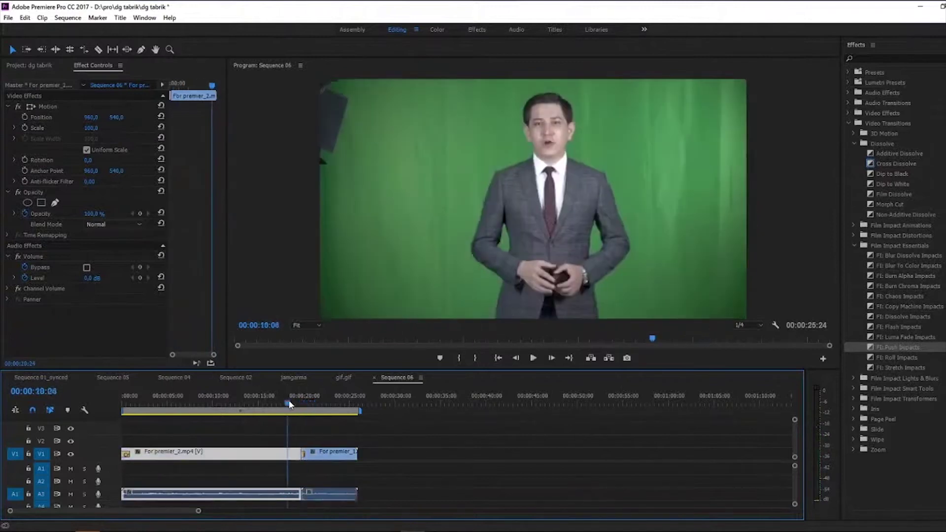
Delete the transition between the two clips and the one at the start of For premier_2.mp4
left_click(303, 456)
key("Delete")
left_click_drag(295, 403, 165, 419)
left_click(165, 440)
left_click(125, 454)
key("Delete")
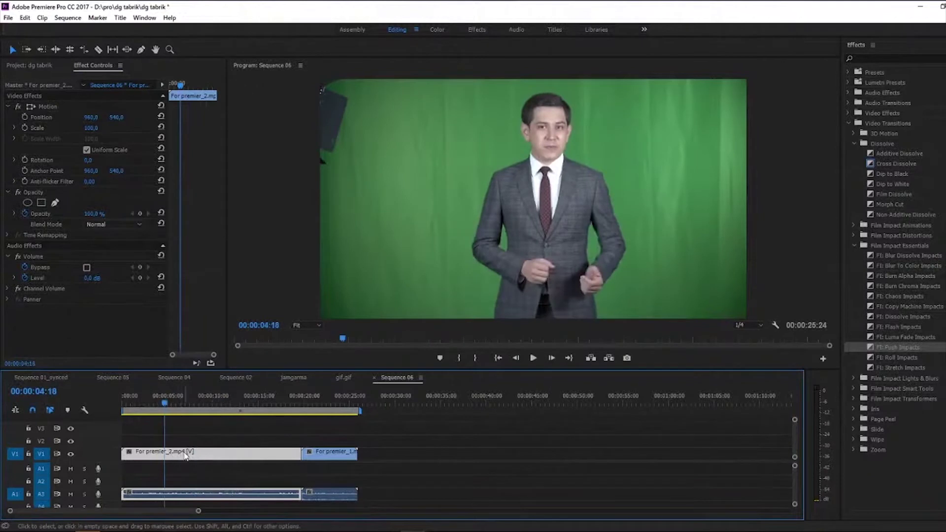
Place a copy of the For premier_2.mp4 clip on V1 starting at about 37 seconds, after a gap
left_click_drag(185, 456, 520, 473)
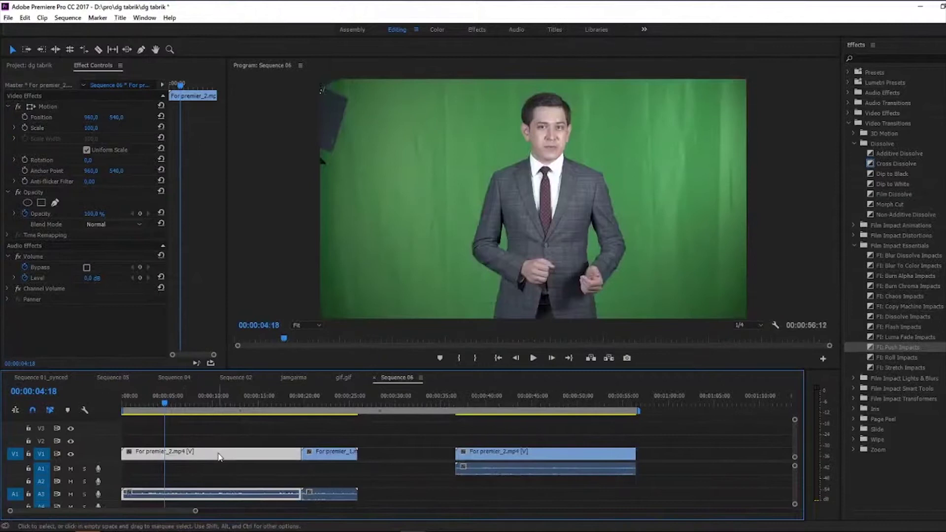
right_click(220, 456)
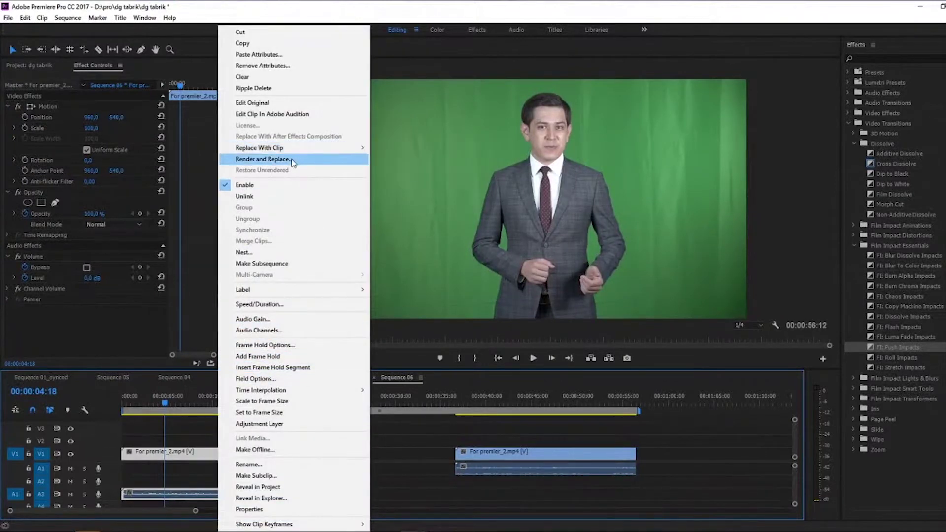
left_click_drag(152, 403, 206, 406)
left_click(217, 469)
left_click(221, 455)
right_click(221, 457)
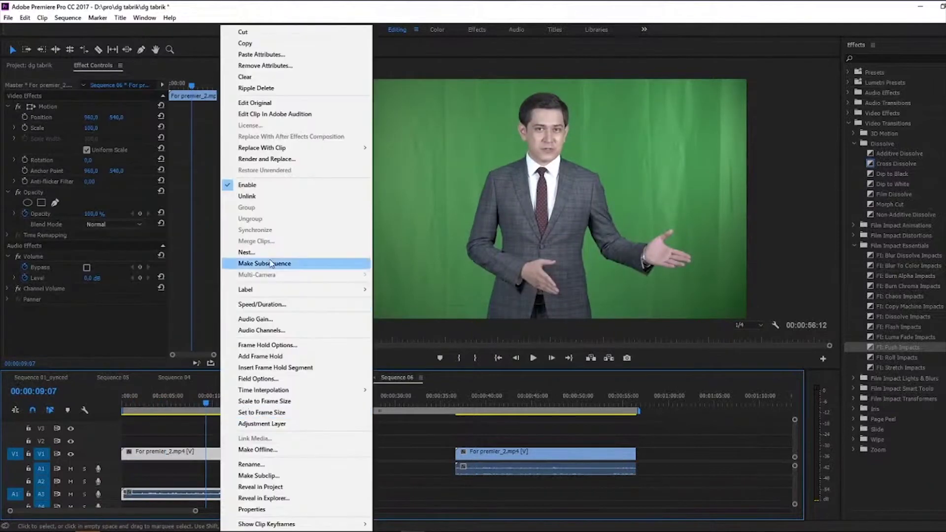
left_click(204, 428)
mouse_move(206, 407)
left_mouse_down()
mouse_move(192, 411)
mouse_move(199, 413)
left_mouse_up()
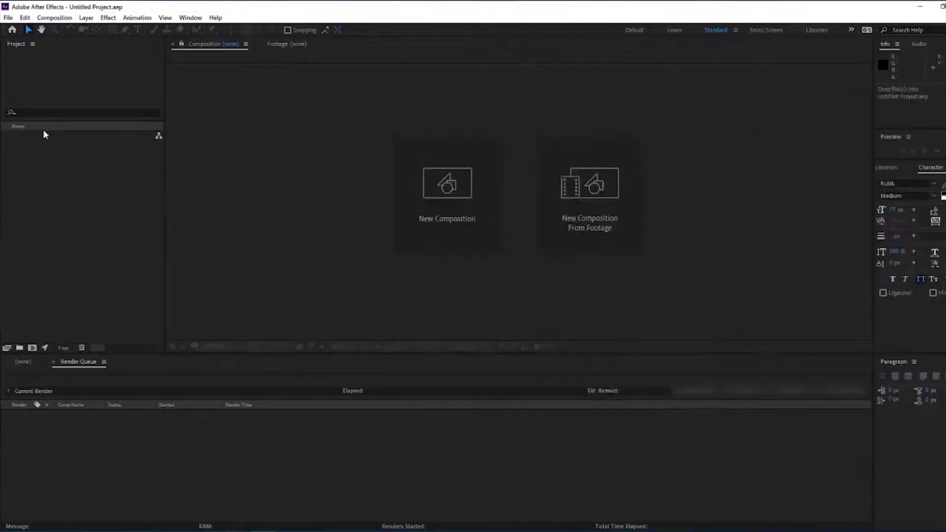
In After Effects, import For premier_2.mp4 into the project and create a composition from it
left_click_drag(44, 131, 43, 132)
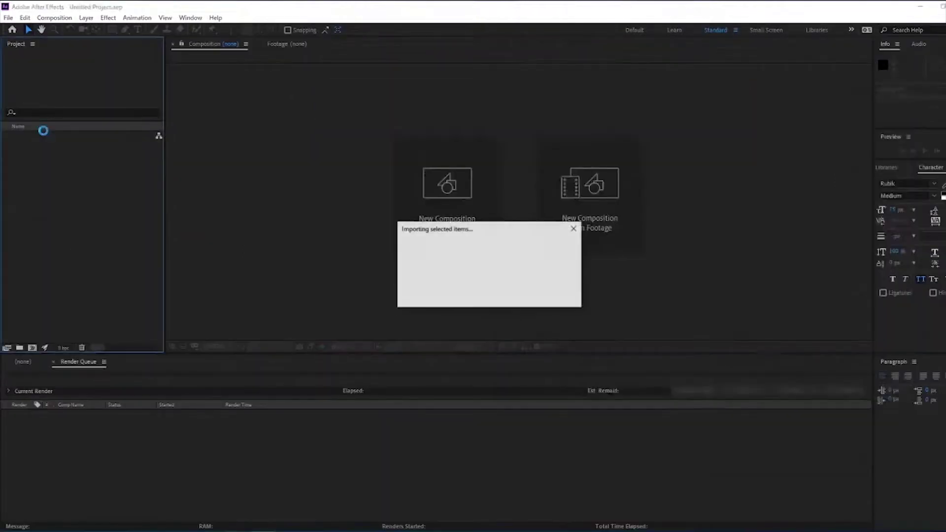
left_click(94, 170)
left_click(44, 138)
left_click_drag(36, 135, 33, 348)
Return to the composition's start and duplicate the For premier_2.mp4 layer until it has six copies stacked
left_click_drag(420, 380, 297, 400)
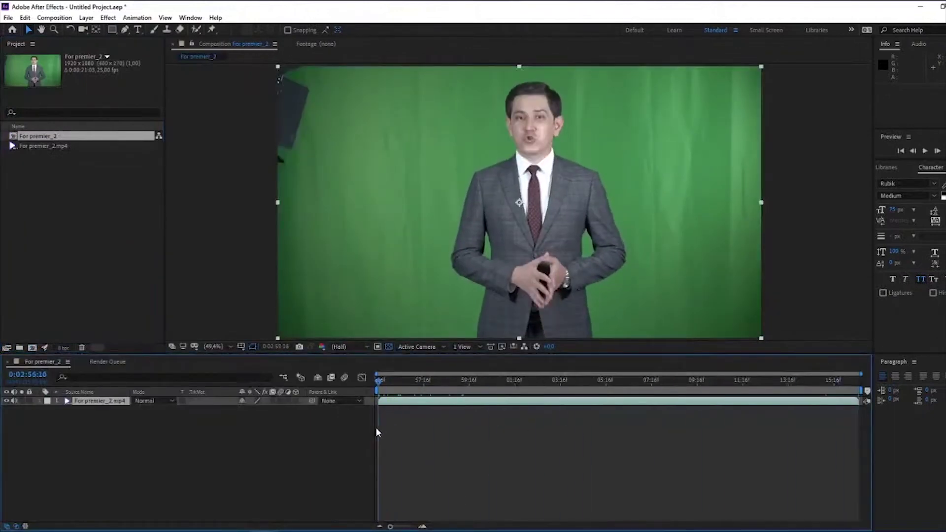
key("ctrl+d")
key("ctrl+d")
key("ctrl+d")
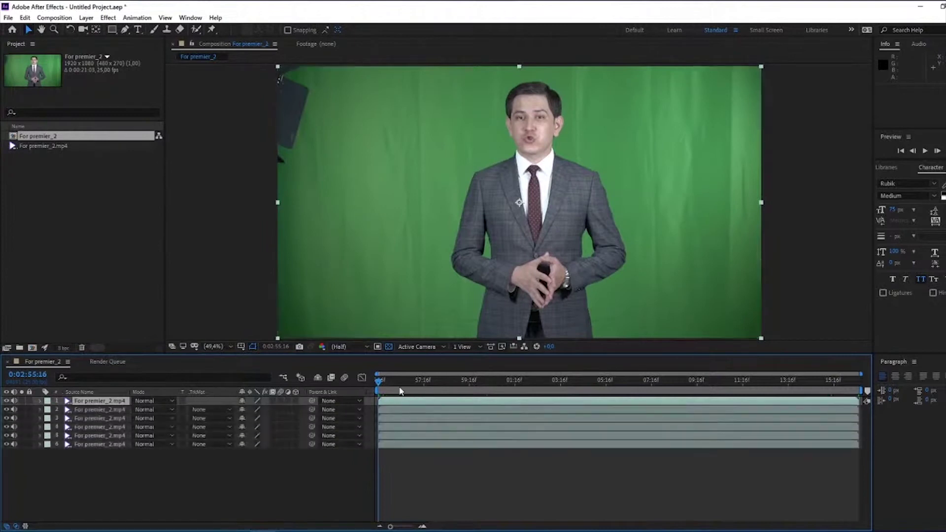
Undo the layer duplications until a single For premier_2.mp4 layer is left and play the composition
key("ctrl+z")
key("ctrl+z")
key("ctrl+z")
key("space")
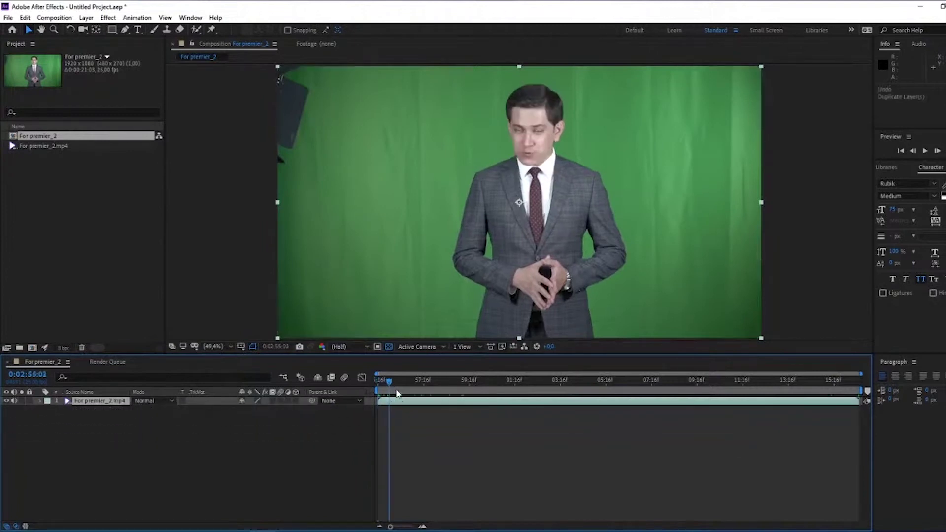
Bring up the list of effects and presets and deselect the composition's layer
left_click(890, 168)
left_click(905, 180)
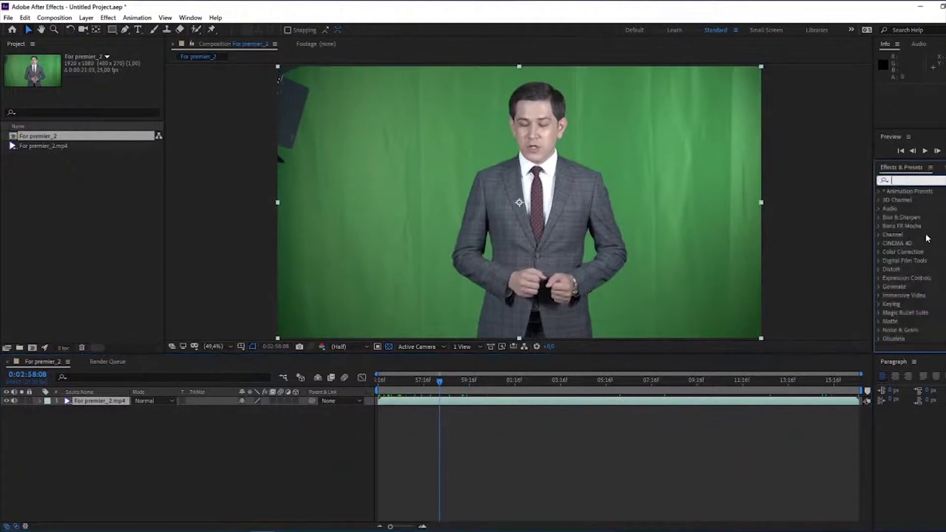
left_click(102, 214)
left_click(279, 476)
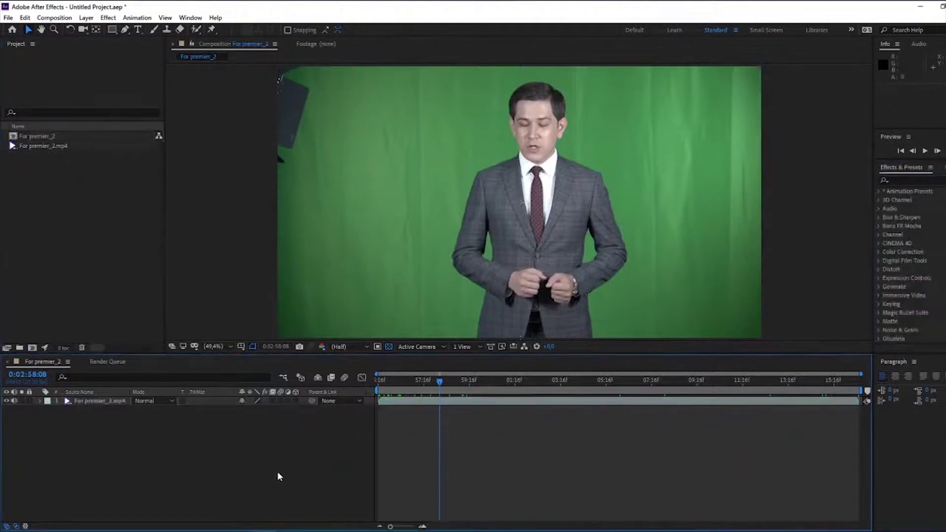
Scrub through the composition to the presenter's wide arm gesture at 0:03:04:15, with the For premier_2.mp4 layer selected
left_click(382, 394)
left_click_drag(382, 395, 509, 404)
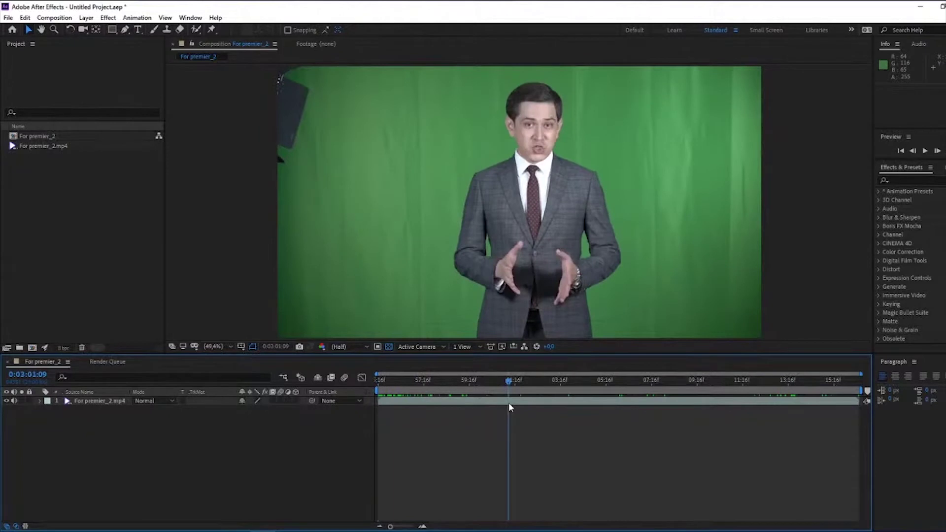
left_click(508, 403)
scroll(480, 310, "down", 2)
mouse_move(487, 383)
left_mouse_down()
mouse_move(360, 393)
mouse_move(471, 389)
left_mouse_up()
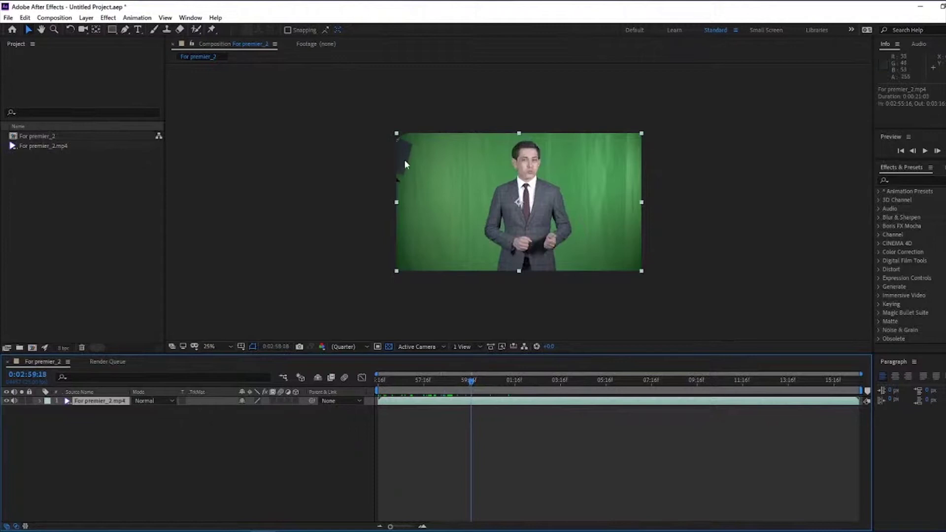
left_click_drag(472, 382, 583, 405)
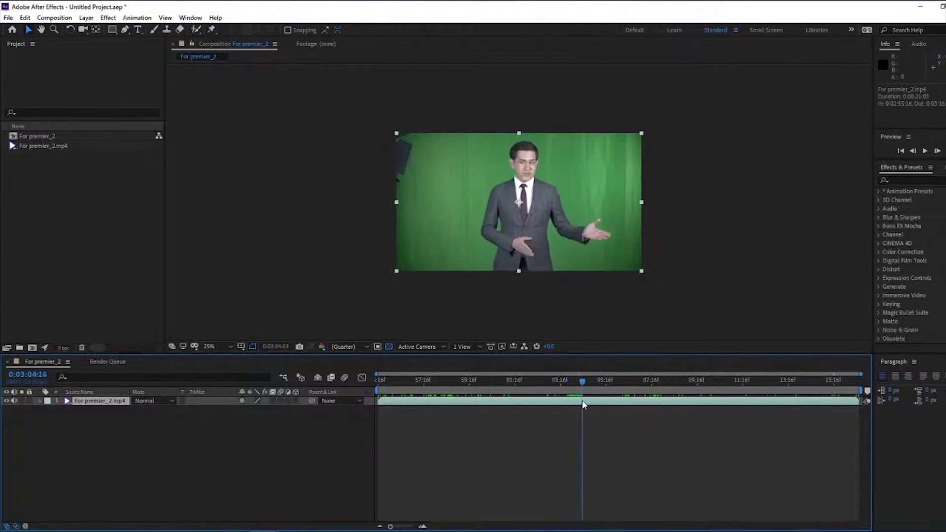
Draw a closed curved mask on the For premier_2.mp4 layer with the Pen tool, loosely around the presenter and his outstretched hand
left_click(125, 31)
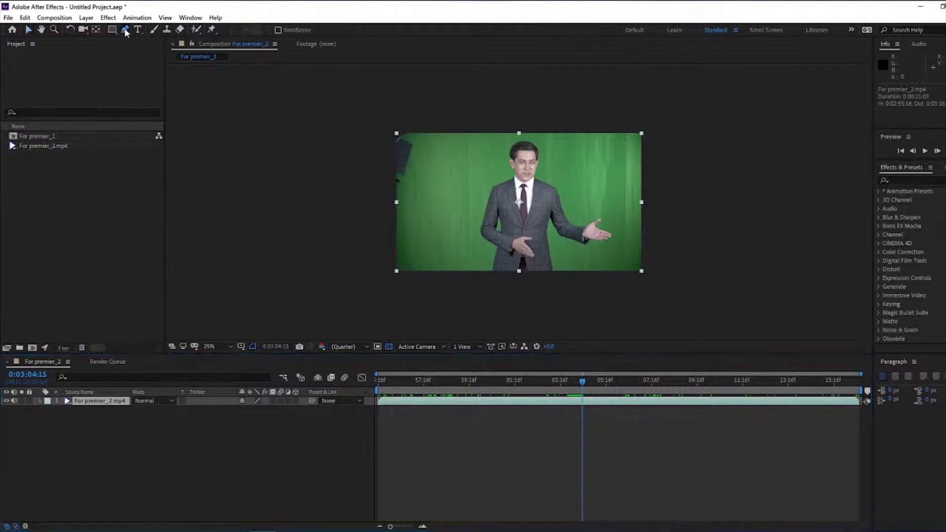
left_click(91, 405)
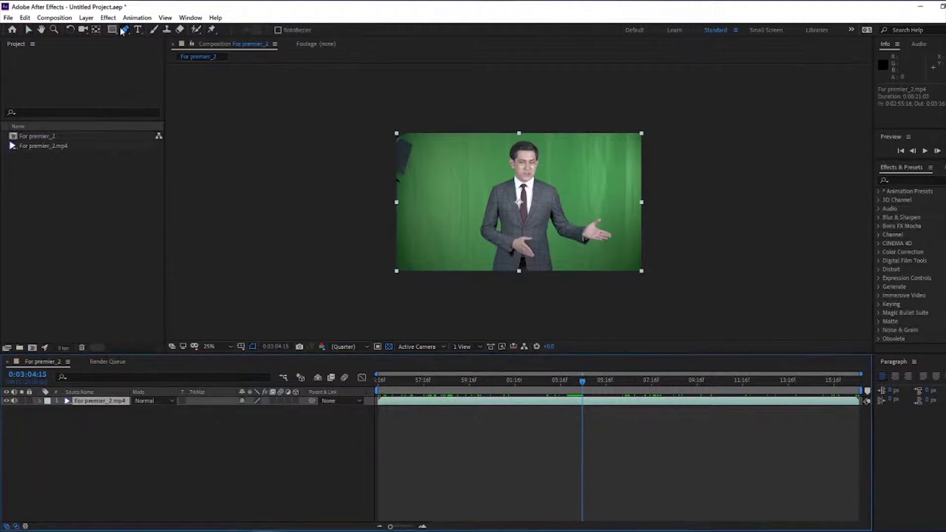
left_click_drag(590, 287, 621, 266)
left_click_drag(623, 218, 623, 209)
left_click(588, 147)
left_click_drag(550, 129, 480, 137)
left_click_drag(439, 163, 429, 178)
left_click_drag(412, 222, 438, 288)
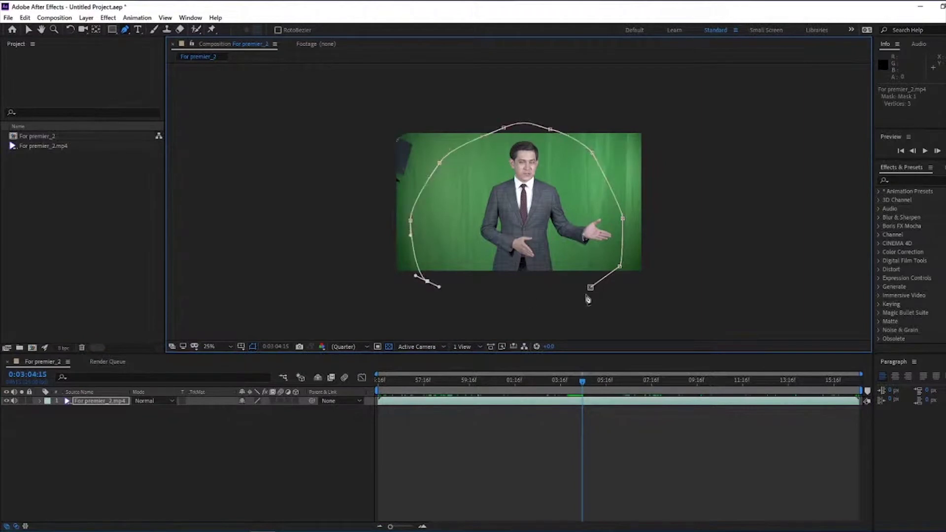
left_click(590, 287)
Return to 0:02:55:22, search the effects for "keyli" and apply Keylight (1.2) to the masked For premier_2.mp4 layer
left_click_drag(407, 381, 383, 409)
key("period")
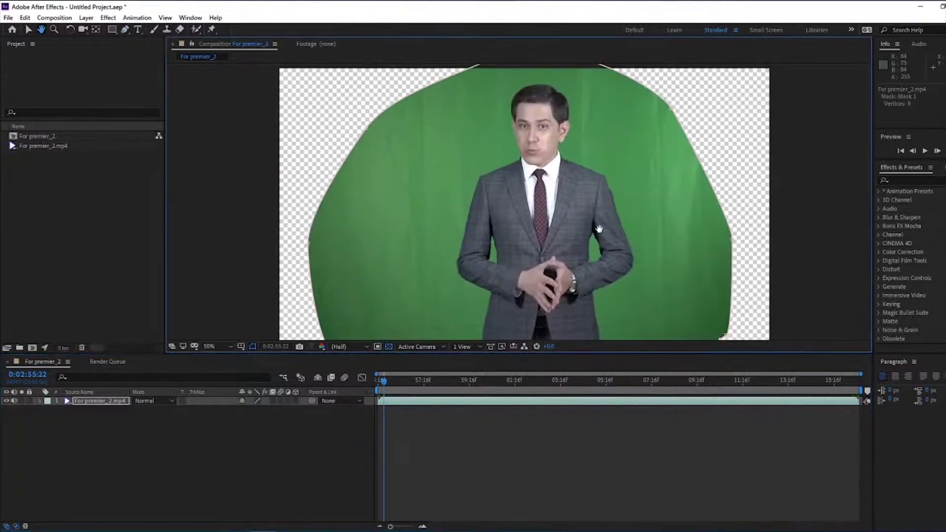
left_click(891, 180)
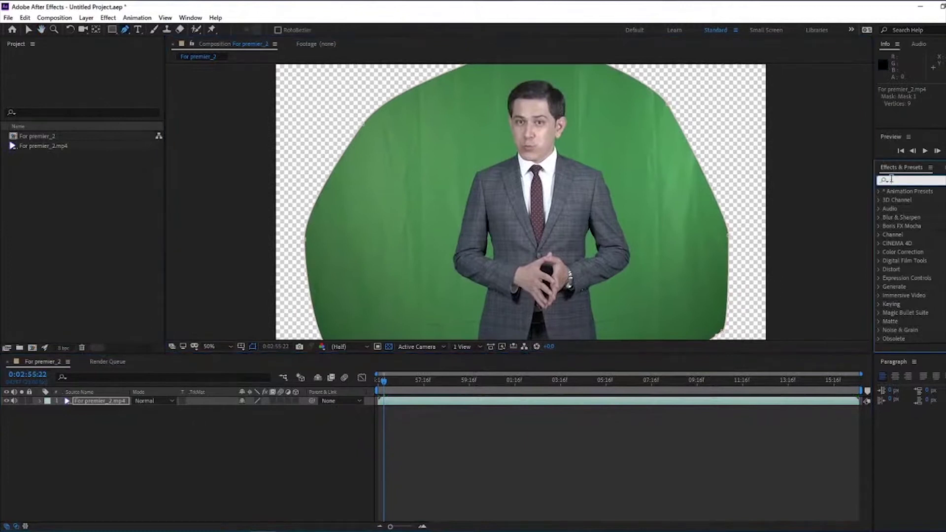
type("key")
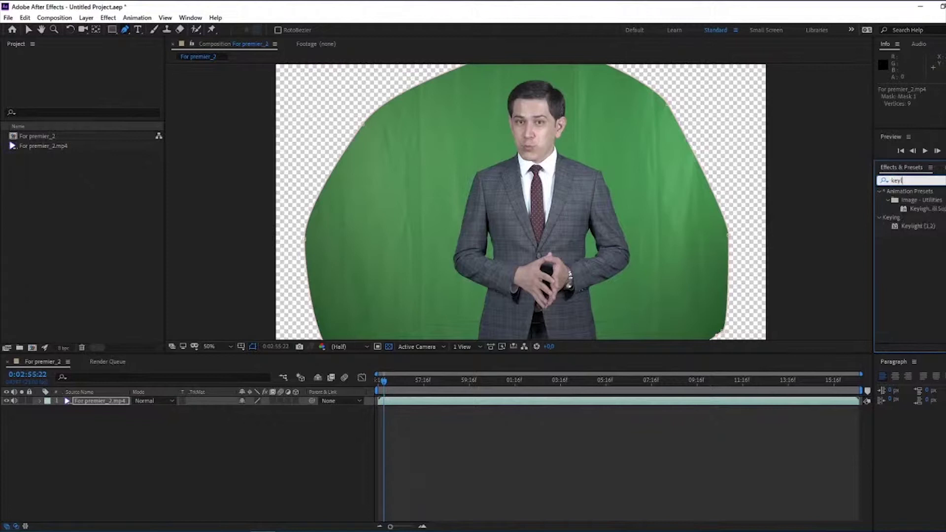
type("li")
left_click(921, 226)
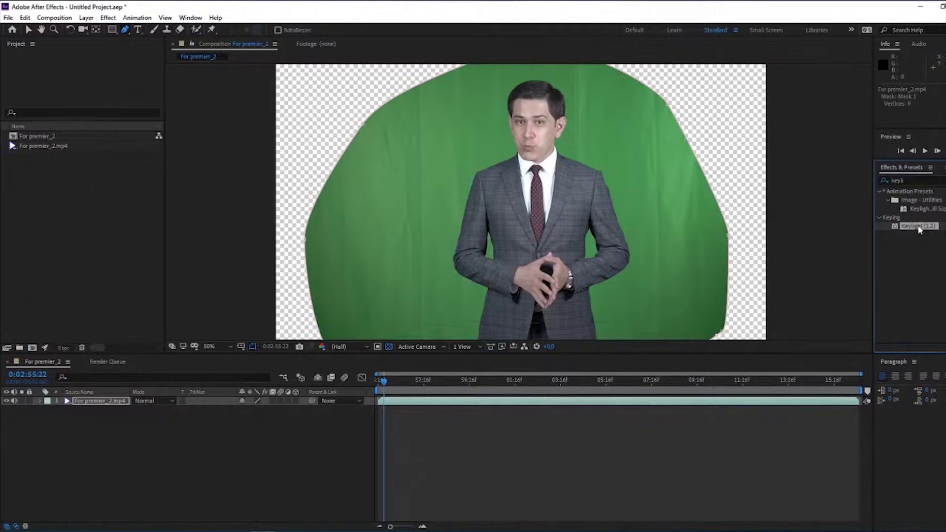
left_click_drag(918, 229, 636, 242)
left_click_drag(497, 187, 537, 252)
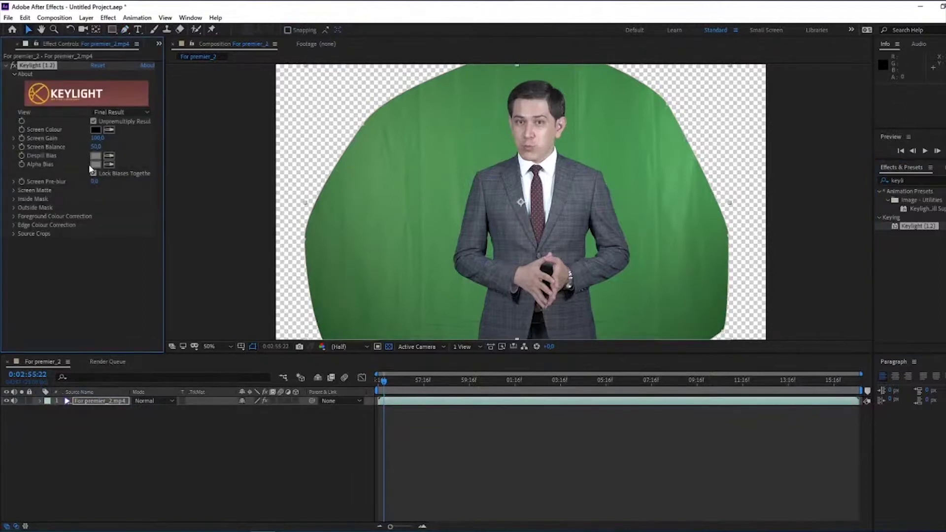
Sample the green backdrop beside the presenter's head as Keylight's Screen Colour
left_click(110, 130)
left_click(458, 145)
scroll(518, 186, "down", 2)
scroll(521, 196, "up", 2)
left_click_drag(522, 199, 523, 188)
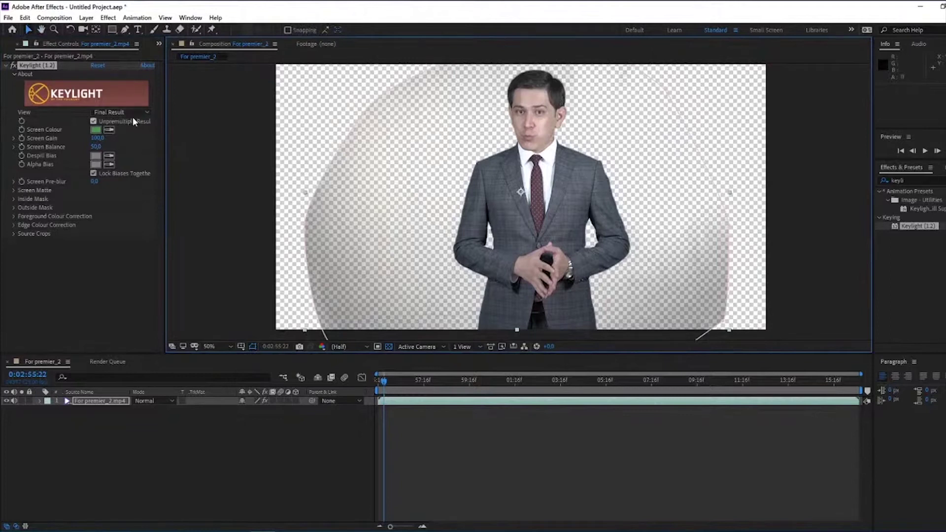
Switch Keylight's view to Screen Matte and raise Screen Gain to 110.5
left_click(113, 114)
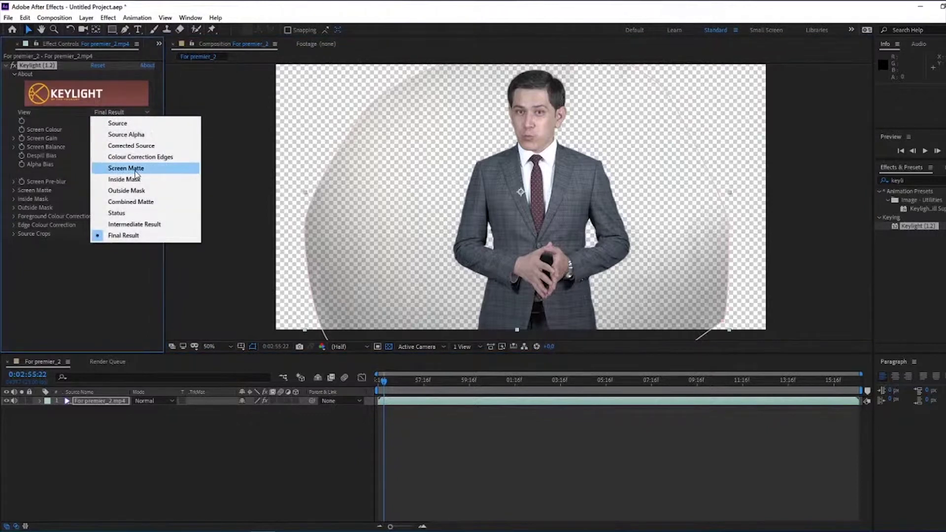
left_click(126, 169)
left_click_drag(108, 140, 173, 147)
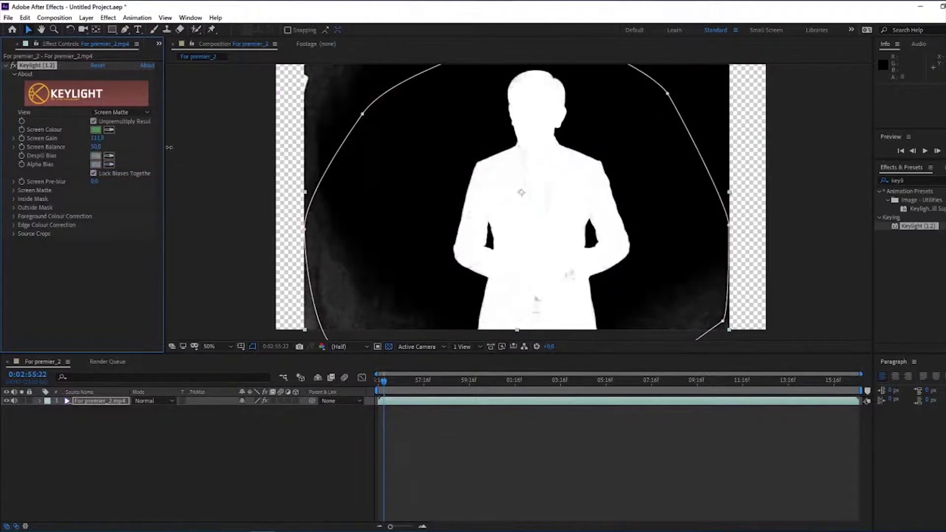
Examine the screen matte inside the presenter's silhouette and in the background around him
scroll(497, 224, "down", 2)
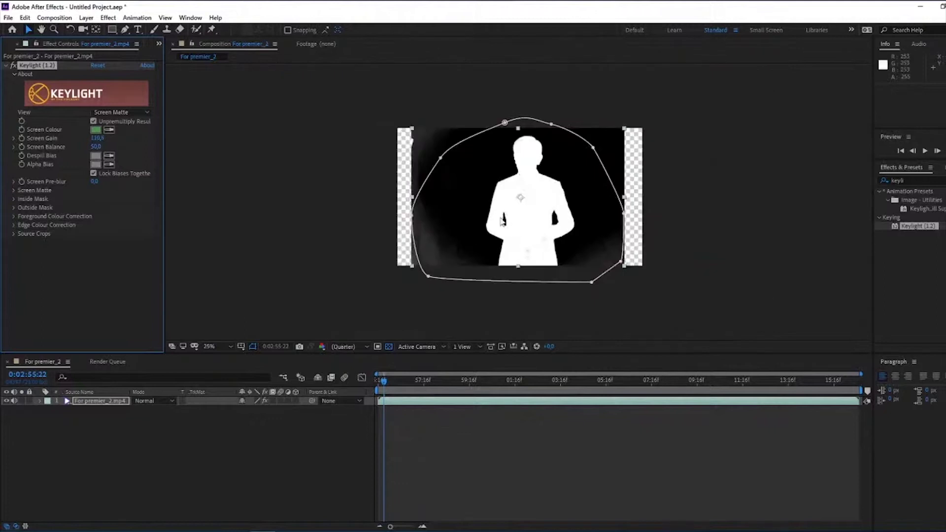
scroll(519, 246, "up", 2)
left_click_drag(519, 247, 489, 254)
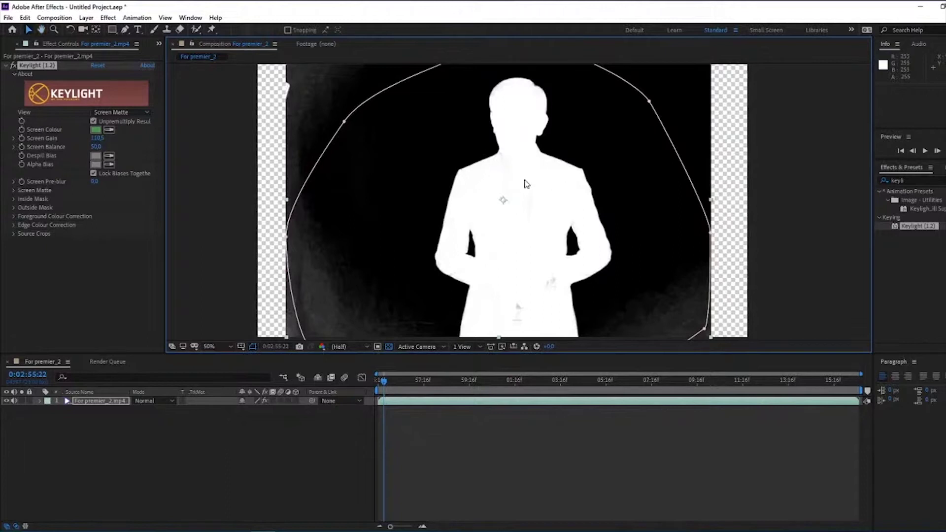
scroll(545, 291, "up", 2)
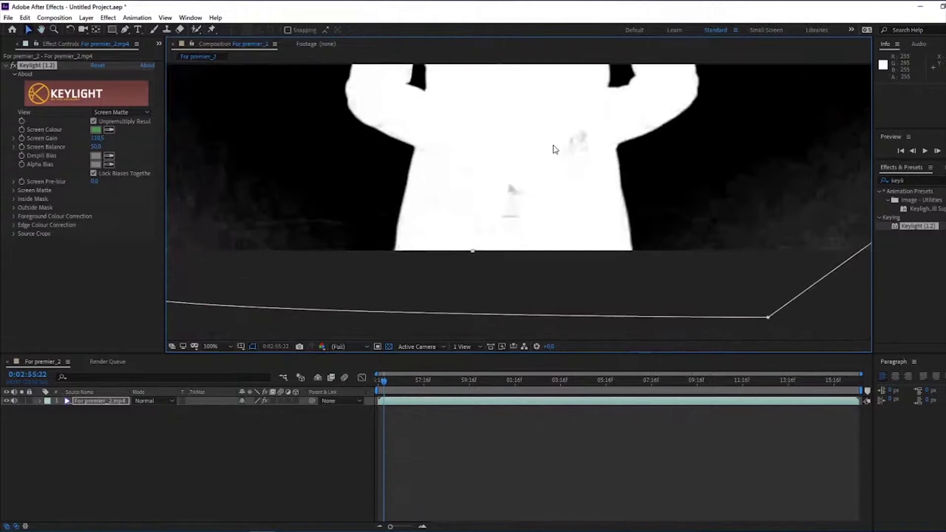
scroll(557, 148, "down", 2)
scroll(519, 253, "down", 2)
scroll(400, 202, "up", 2)
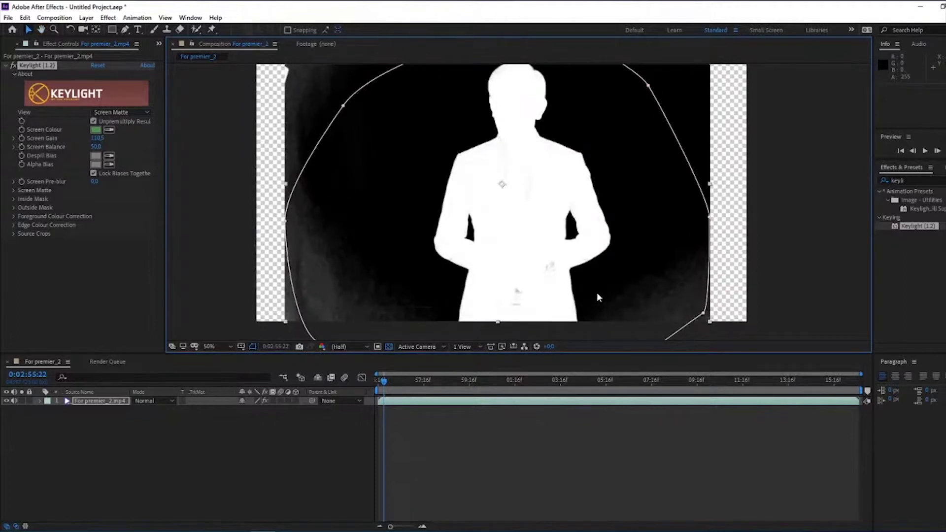
Expand Keylight's Screen Matte settings and raise Clip Black to about 34
left_click(27, 191)
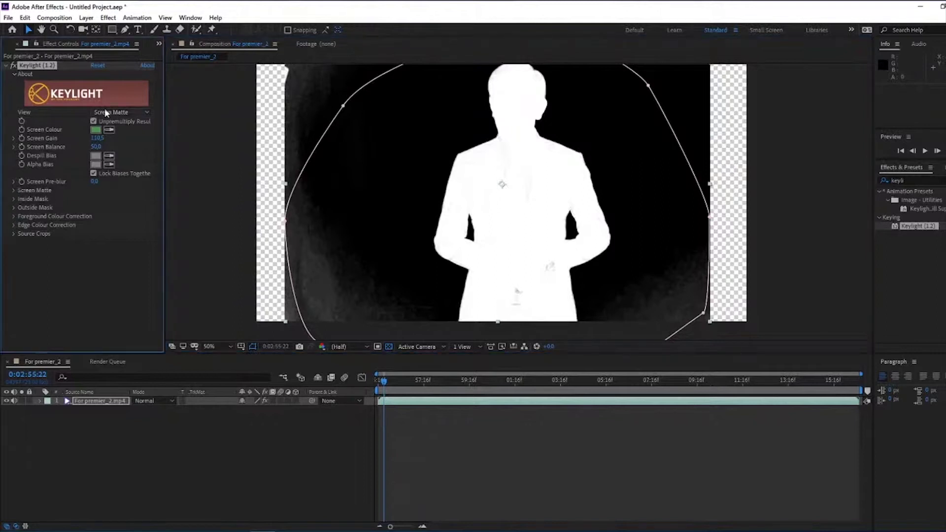
left_click(117, 111)
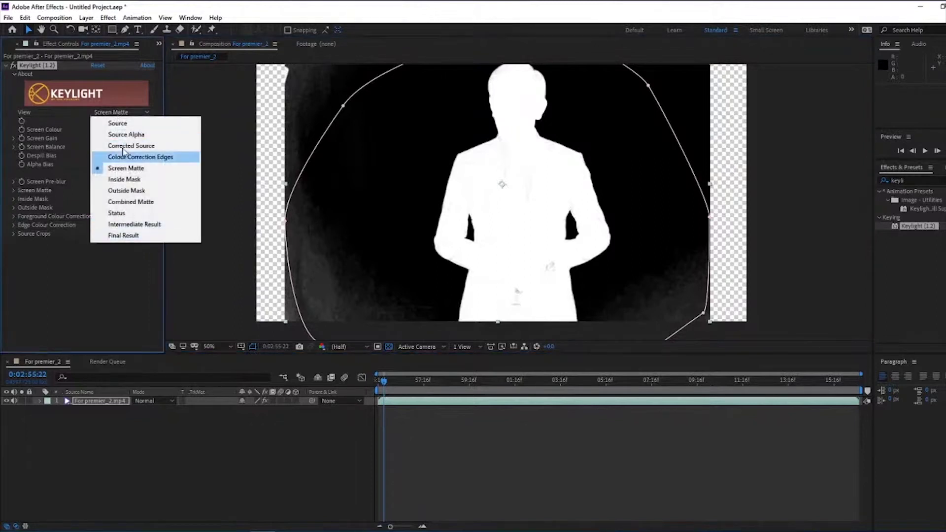
left_click(16, 236)
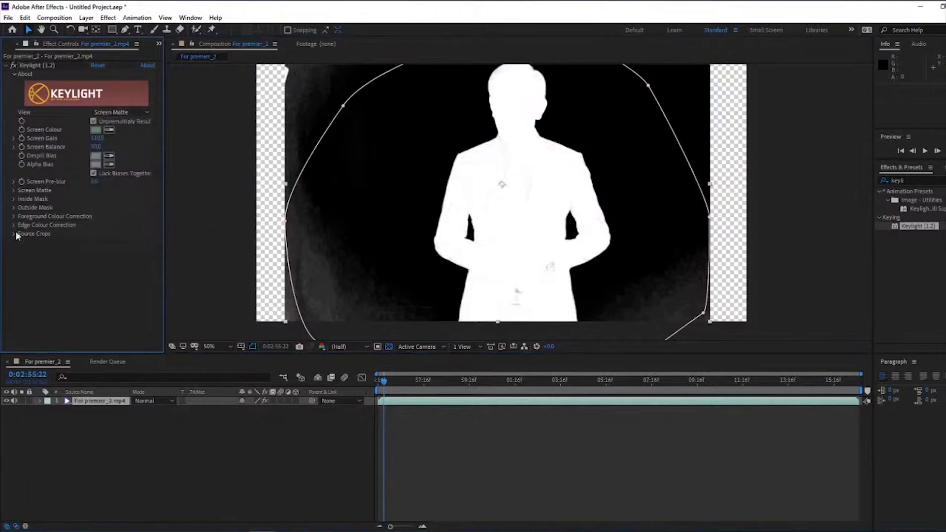
left_click(14, 190)
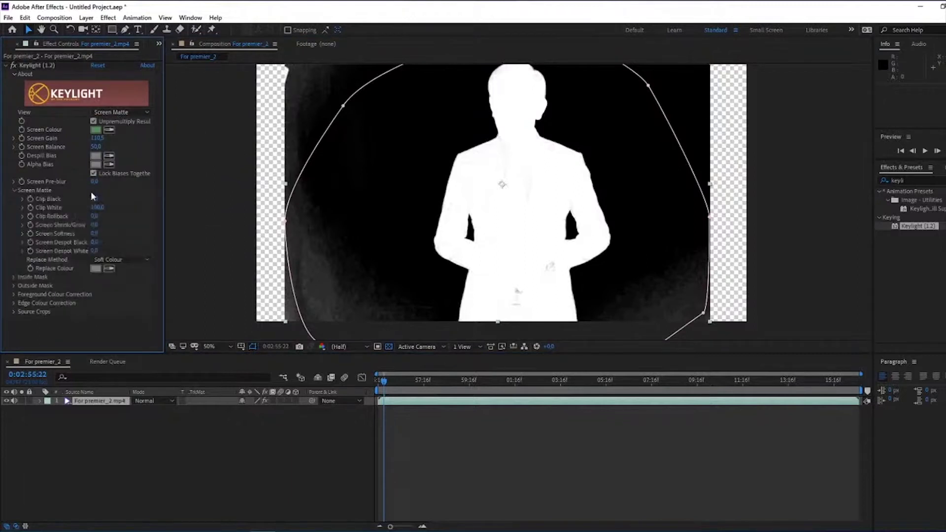
left_click_drag(97, 201, 182, 209)
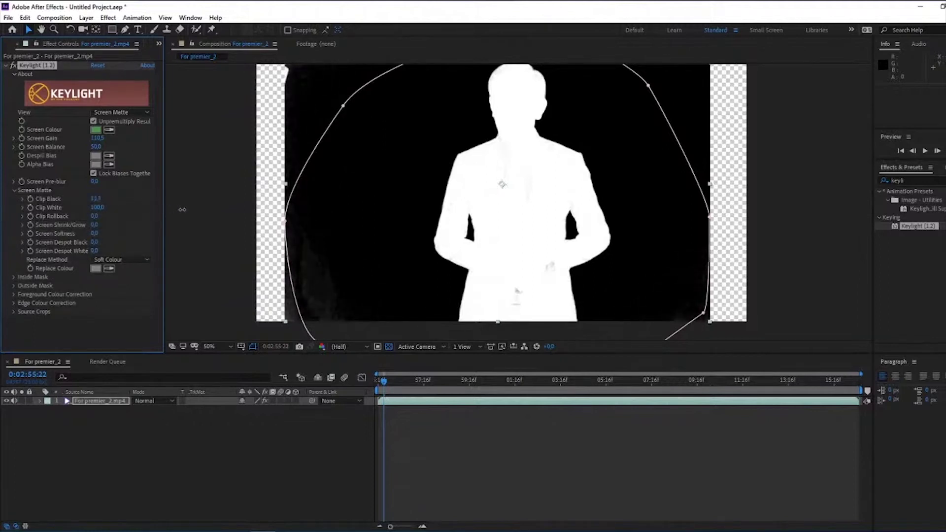
left_click_drag(96, 197, 155, 197)
left_click_drag(492, 255, 461, 271)
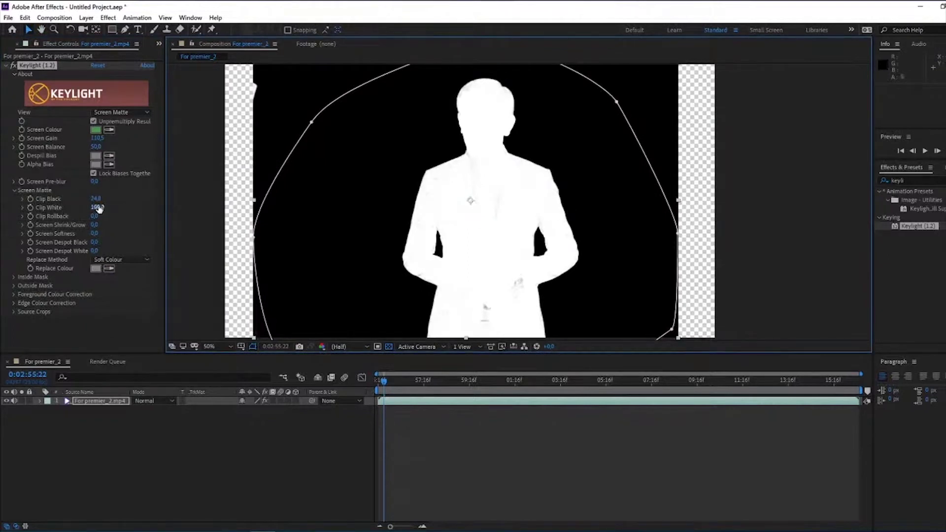
Lower Keylight's Clip White to 78.3
left_click(97, 207)
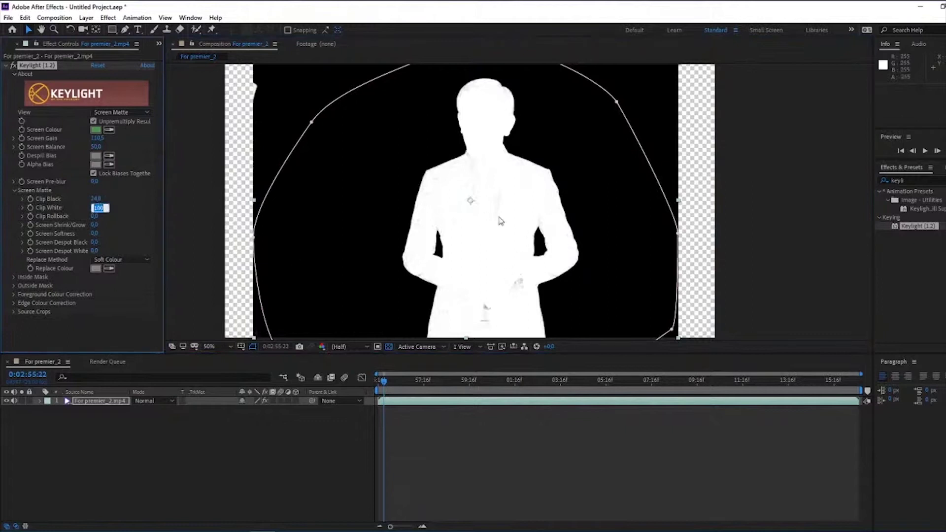
left_click(138, 196)
left_click_drag(93, 209, 151, 221)
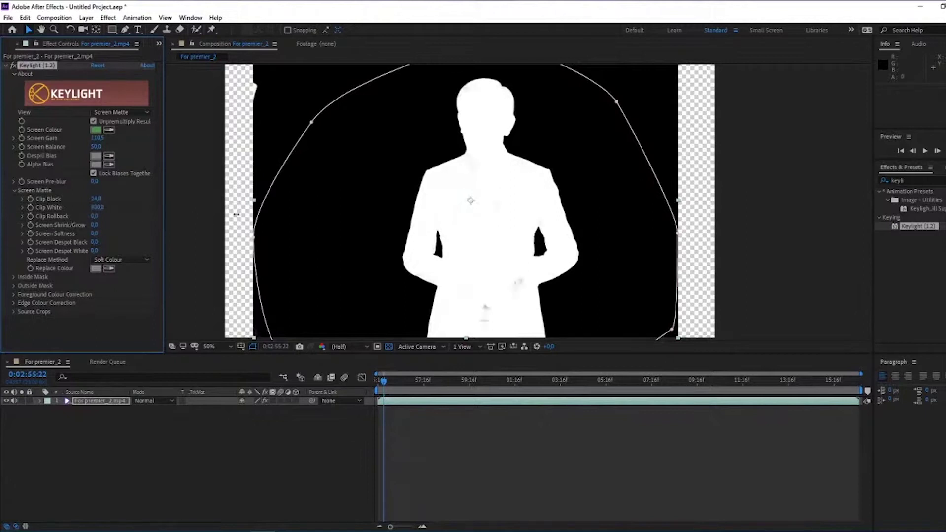
left_click_drag(244, 213, 137, 227)
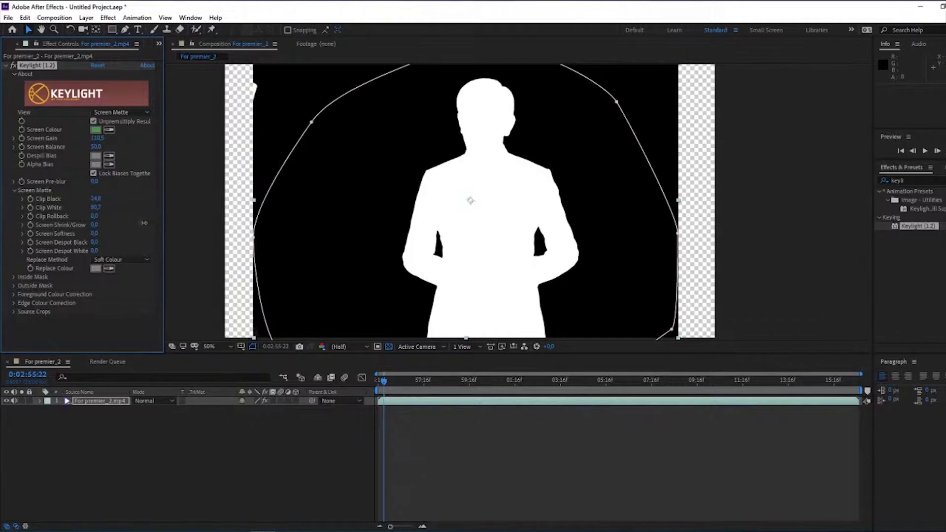
Switch Keylight's view back to Final Result and examine the keyed edges around the presenter's head, suit and hands
left_click(130, 114)
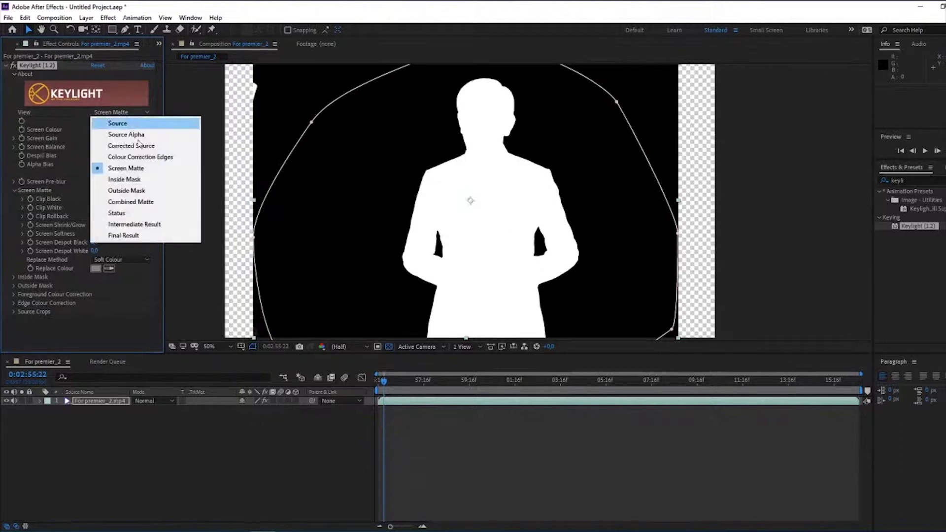
left_click(130, 235)
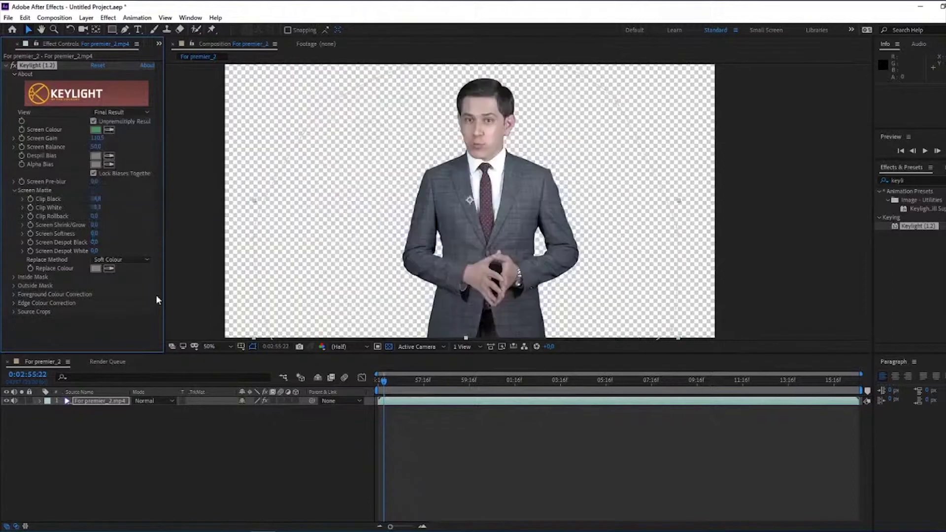
left_click_drag(473, 250, 444, 243)
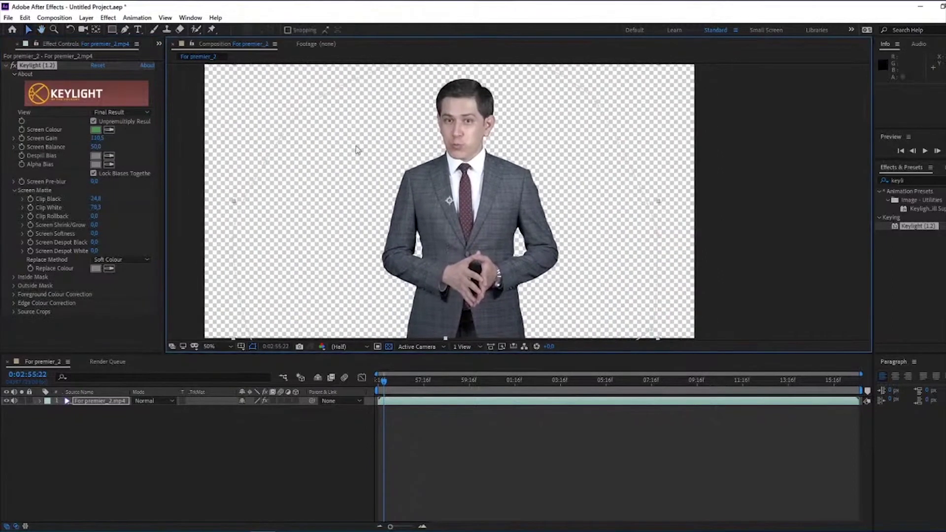
scroll(492, 187, "up", 1)
left_click_drag(492, 187, 516, 336)
scroll(499, 171, "up", 1)
scroll(499, 171, "down", 1)
left_click_drag(542, 146, 559, 36)
scroll(533, 185, "up", 1)
left_click_drag(516, 220, 512, 251)
scroll(510, 266, "down", 1)
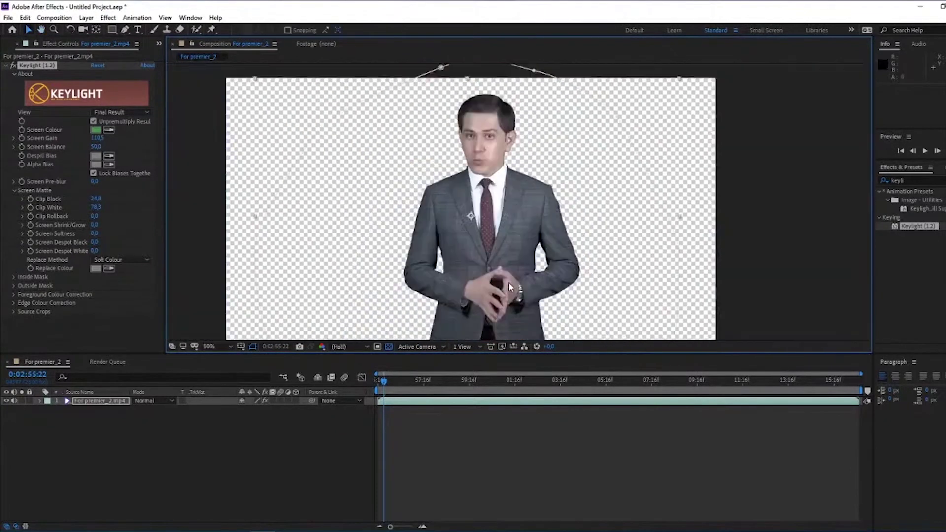
Set Keylight's Replace Method to Hard Colour
left_click(116, 260)
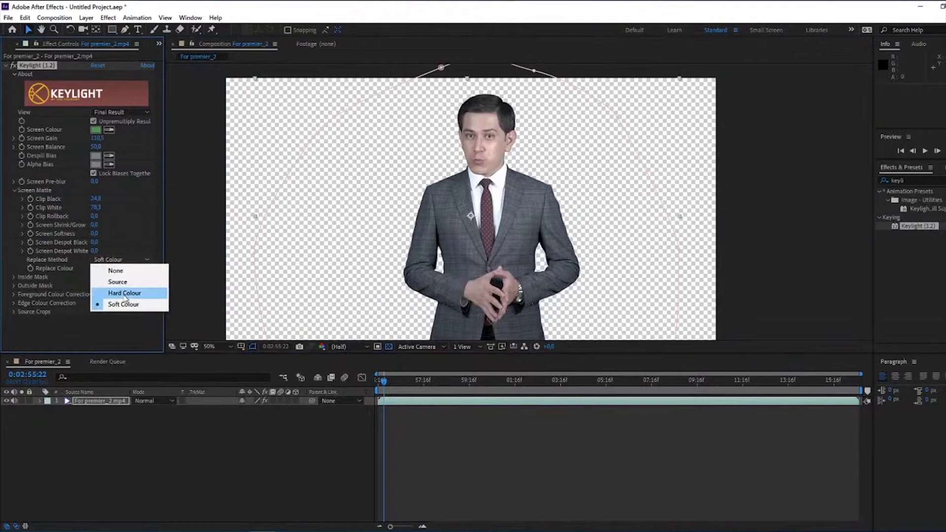
left_click(125, 295)
left_click(121, 260)
left_click(126, 295)
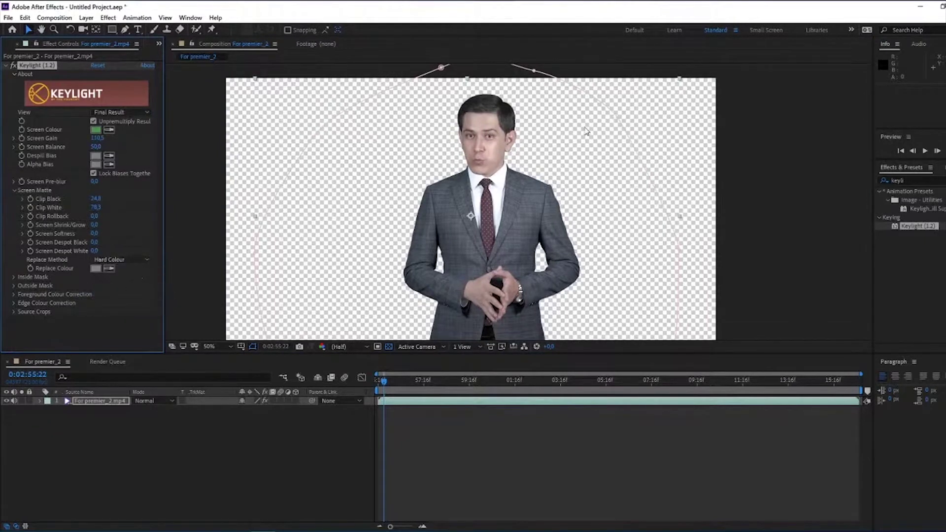
Refine the matte edge around the presenter's head by setting Screen Shrink/Grow to -0.2 and Screen Softness to 0.4
scroll(524, 126, "up", 1)
left_click_drag(525, 121, 493, 264)
scroll(492, 188, "up", 1)
left_click_drag(484, 184, 486, 188)
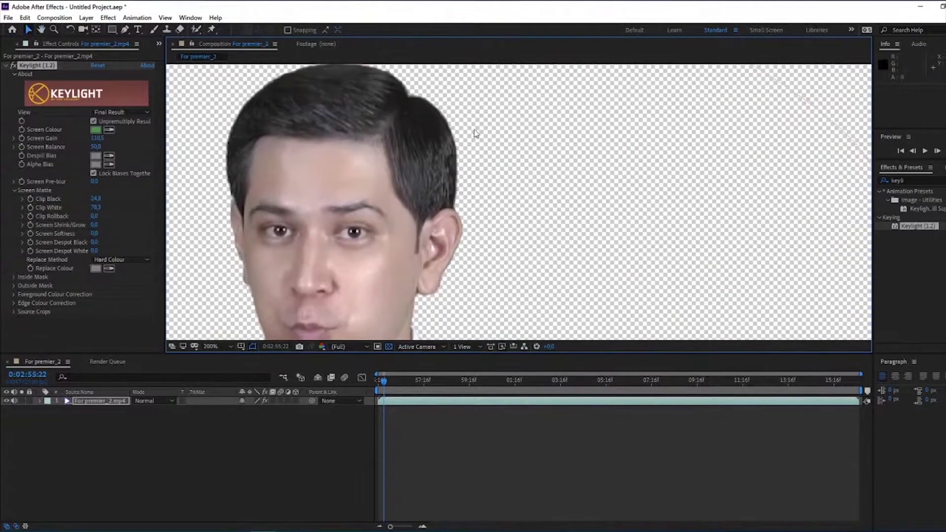
mouse_move(95, 228)
left_mouse_down()
mouse_move(73, 232)
mouse_move(82, 235)
left_mouse_up()
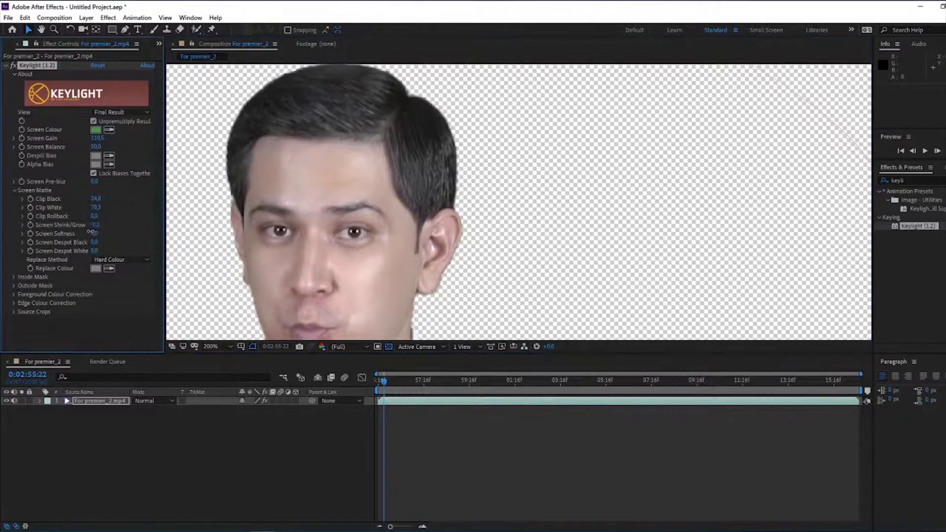
left_click_drag(97, 235, 102, 235)
Examine the refined key on the presenter's whole figure, from the head down to the hands and suit edges
scroll(291, 238, "down", 2)
left_click_drag(448, 275, 466, 227)
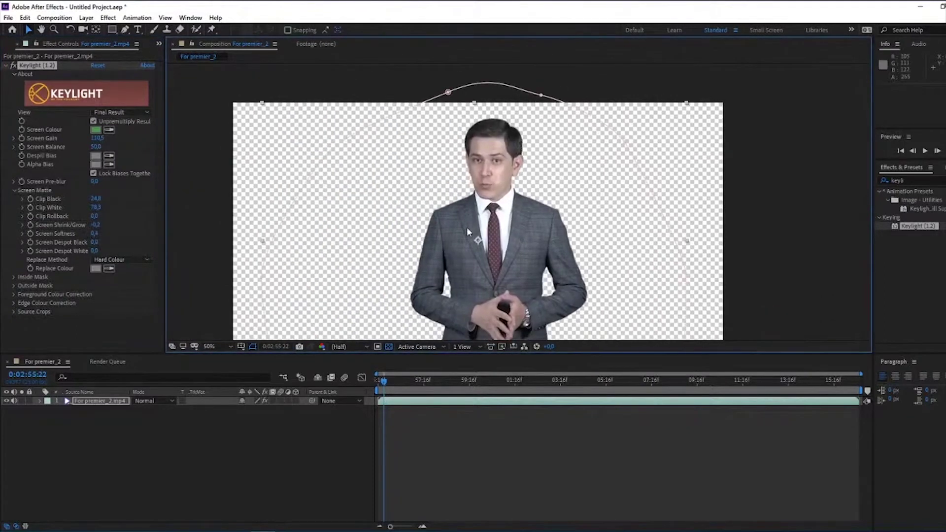
scroll(495, 145, "up", 1)
scroll(496, 144, "down", 4)
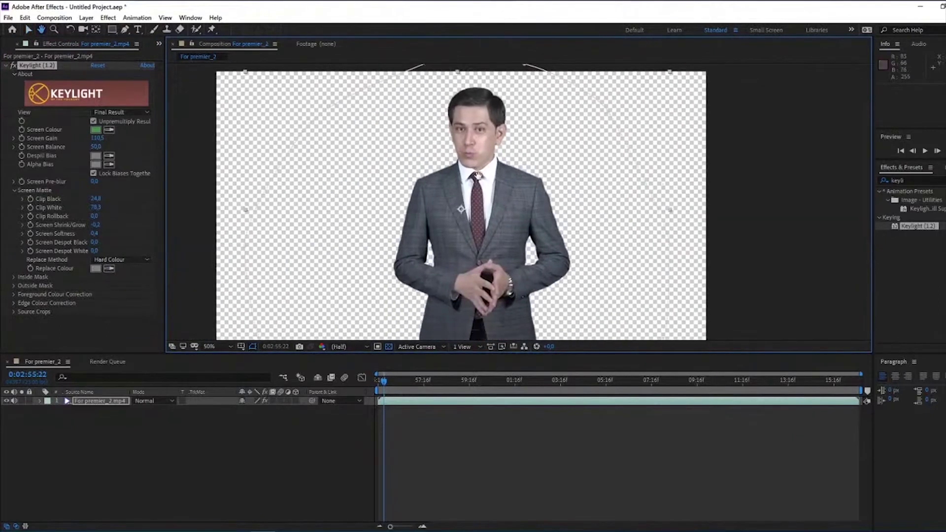
key("h")
scroll(509, 202, "up", 2)
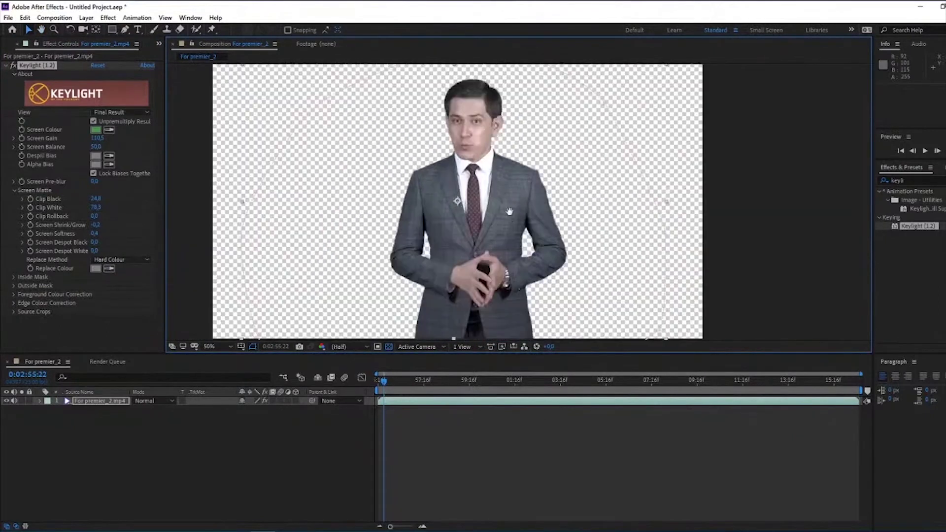
key("v")
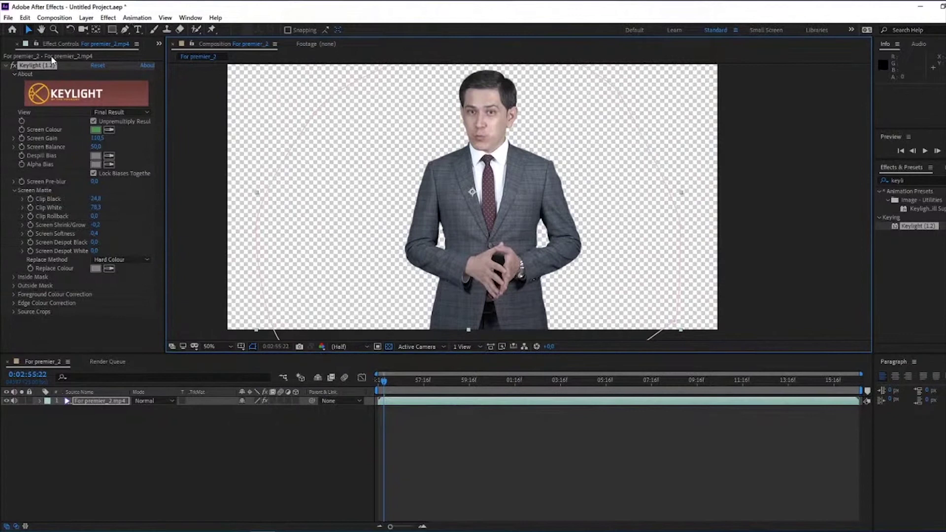
Create a new full-frame solid layer in a deep cyan colour
left_click(16, 44)
left_click(170, 444)
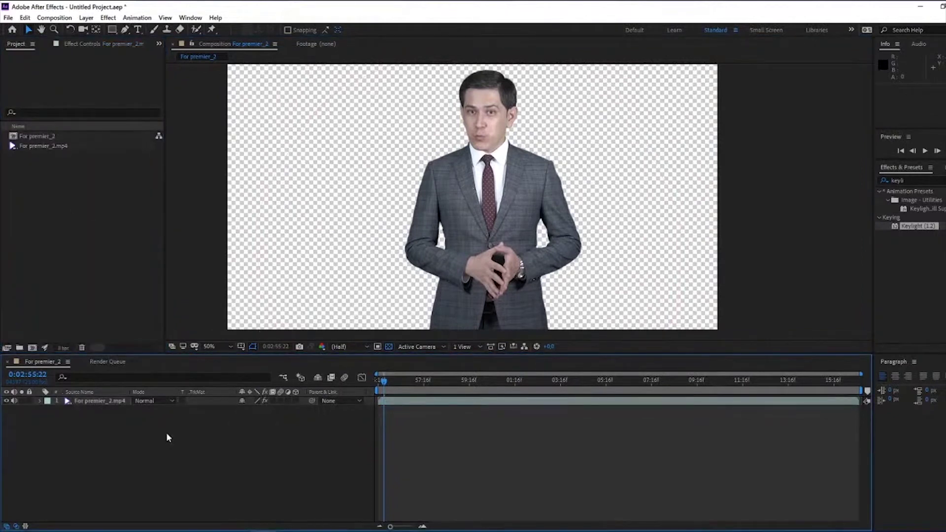
left_click(86, 18)
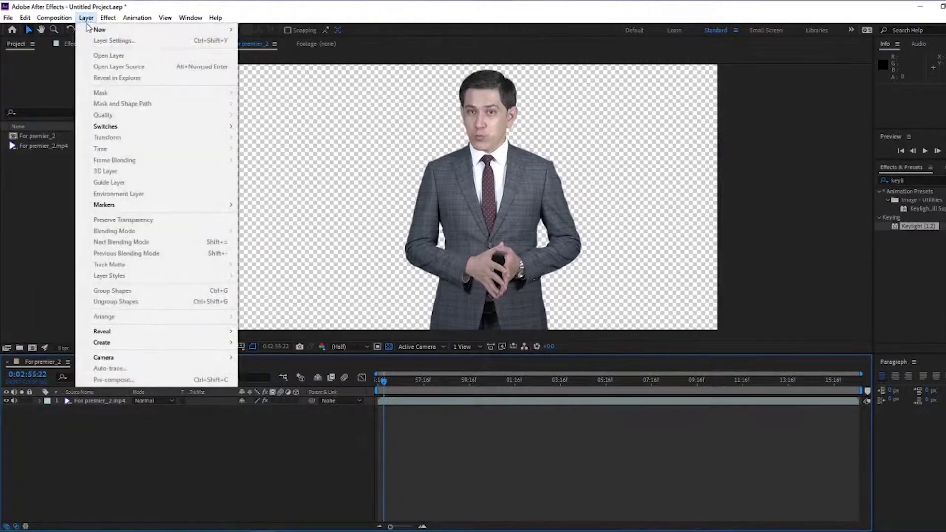
mouse_move(98, 29)
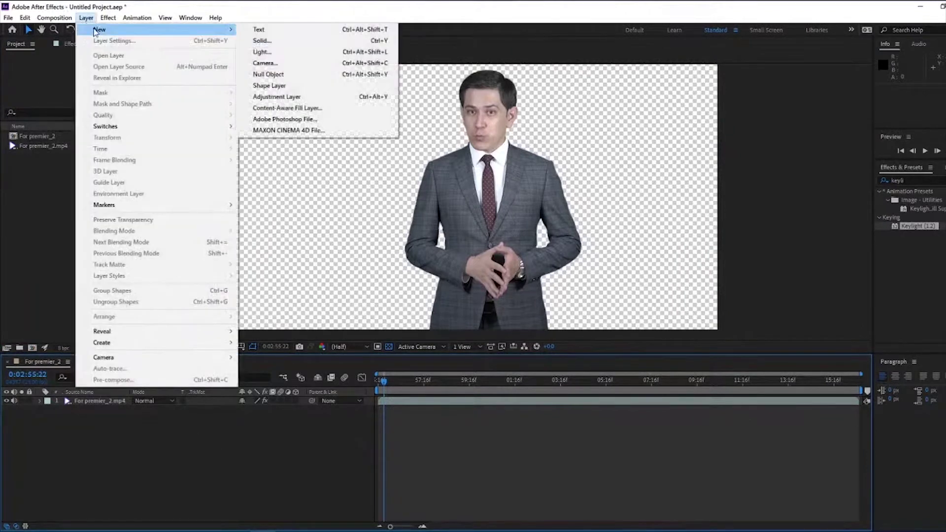
left_click(278, 43)
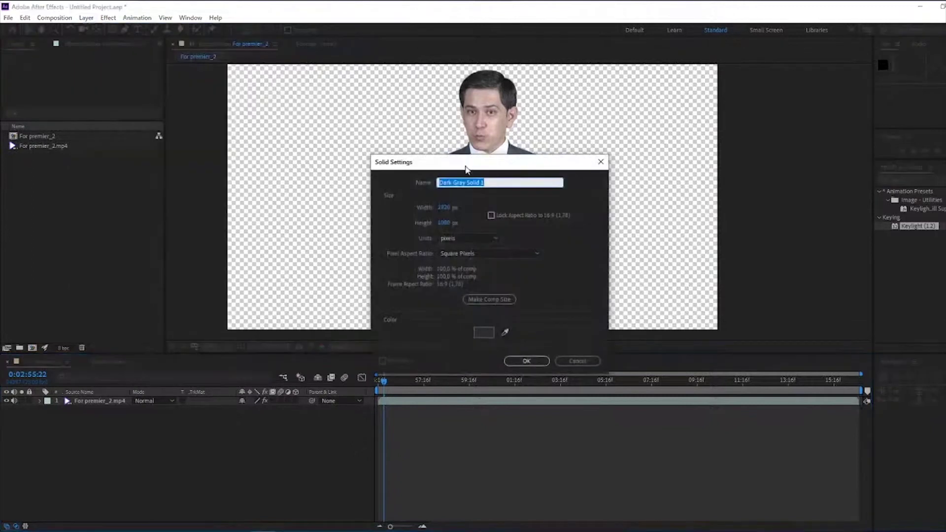
left_click_drag(466, 165, 216, 109)
left_click(229, 277)
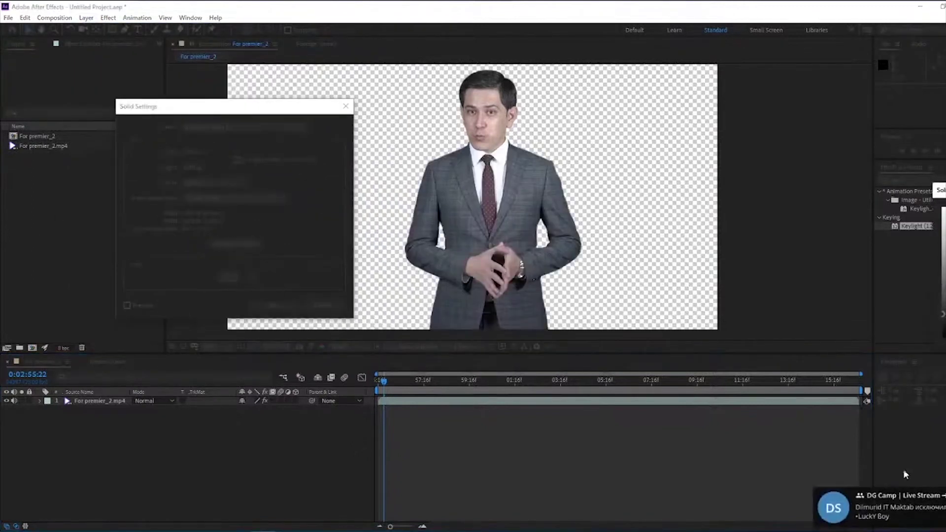
left_click_drag(944, 191, 152, 175)
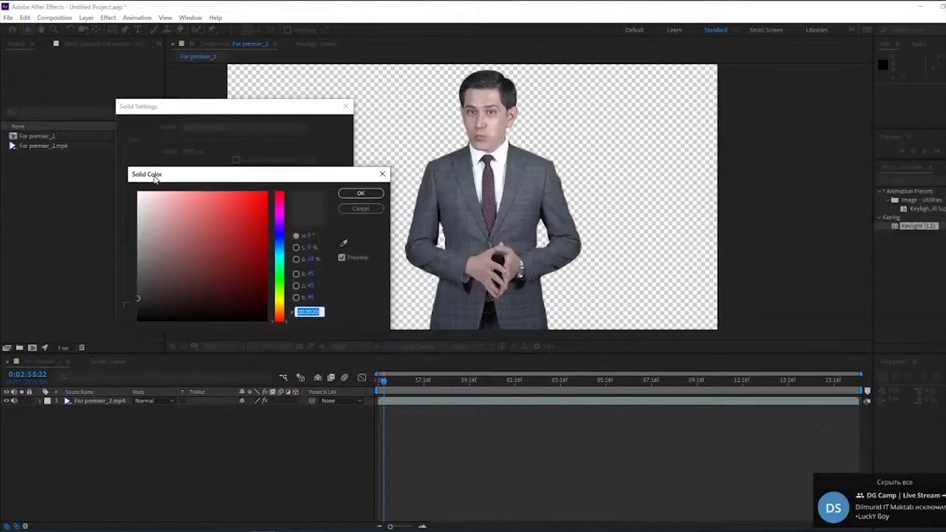
left_click(268, 223)
left_click(279, 249)
left_click_drag(256, 213, 288, 256)
left_click(352, 192)
left_click(271, 306)
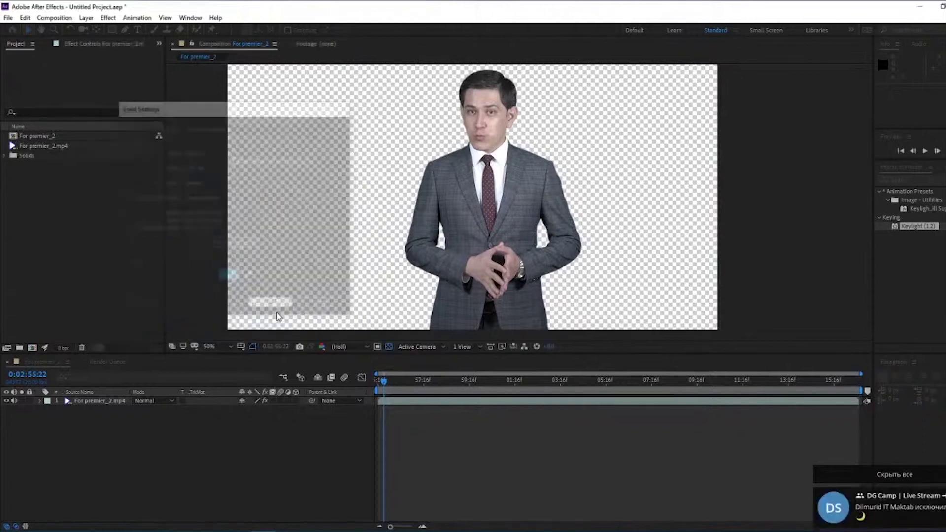
Place the cyan solid below the presenter footage and apply the Gradient Ramp effect to it
left_click_drag(114, 405, 120, 416)
left_click_drag(413, 381, 407, 412)
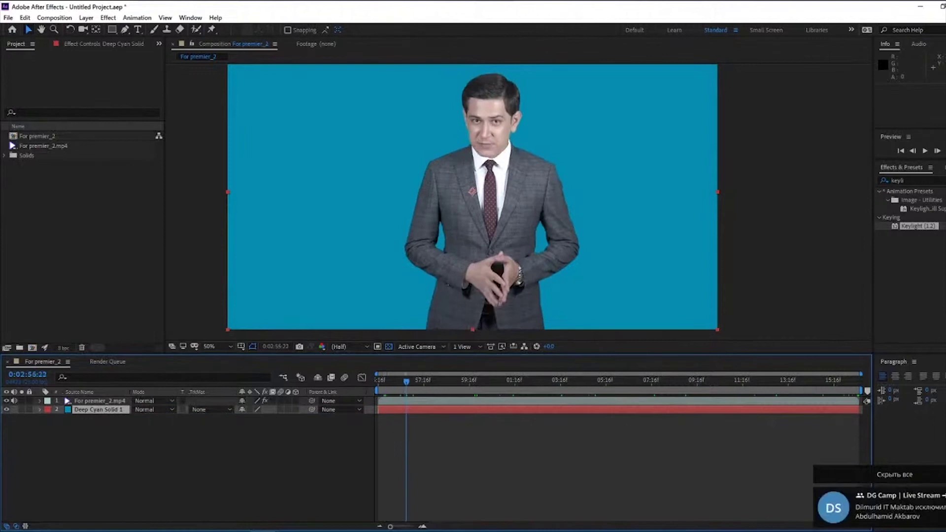
left_click(906, 181)
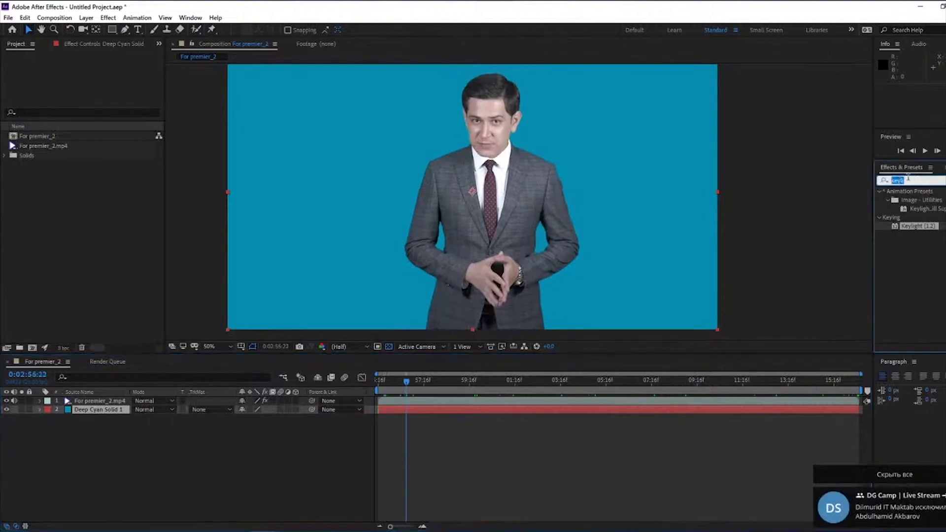
type("ramp")
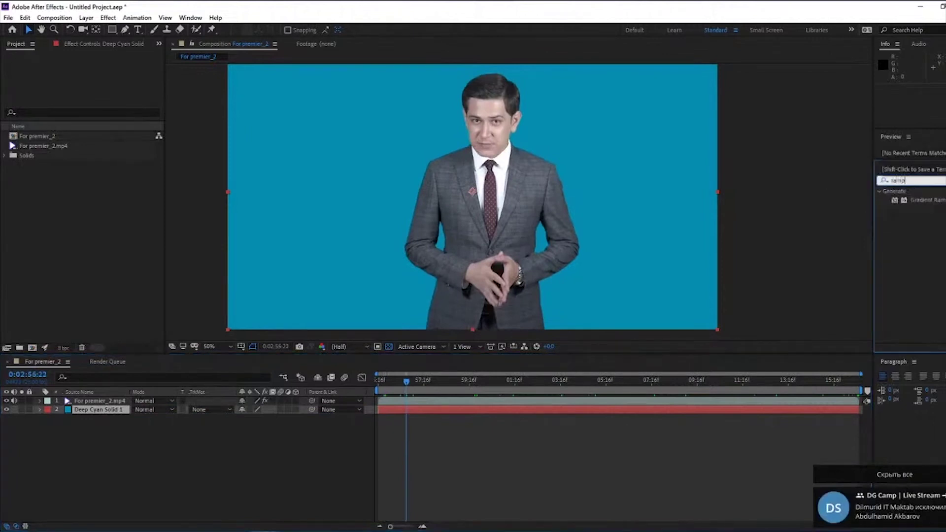
left_click_drag(931, 200, 535, 415)
Change the gradient to a Radial Ramp and swap its start and end colours
left_click(119, 108)
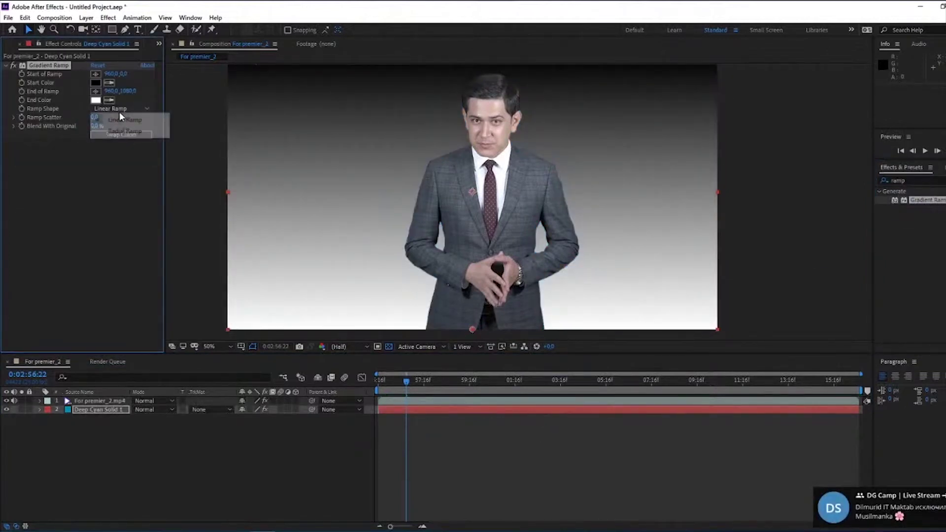
left_click(123, 130)
left_click(121, 137)
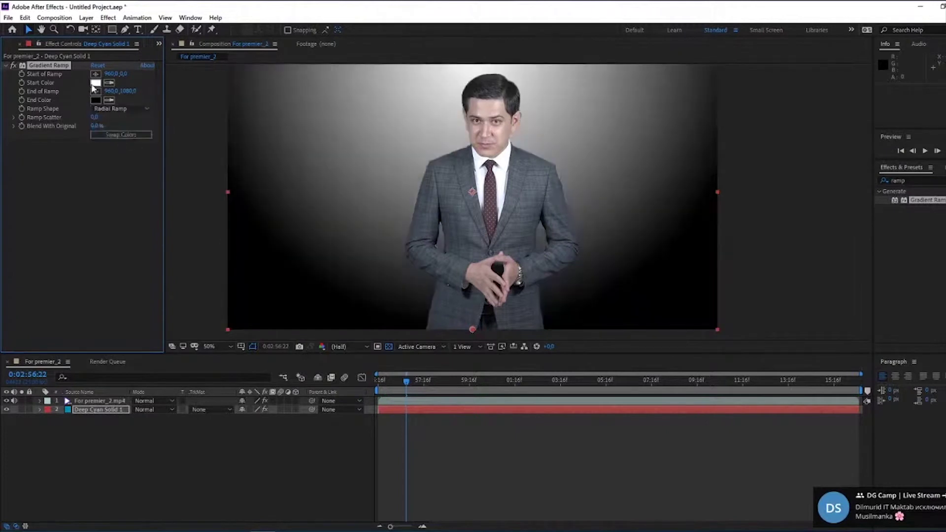
Move the gradient's start point to the frame's centre behind the presenter and its end point below the frame, at about 976, 1556
scroll(465, 174, "down", 1)
left_click_drag(494, 132, 495, 196)
key("ctrl+z")
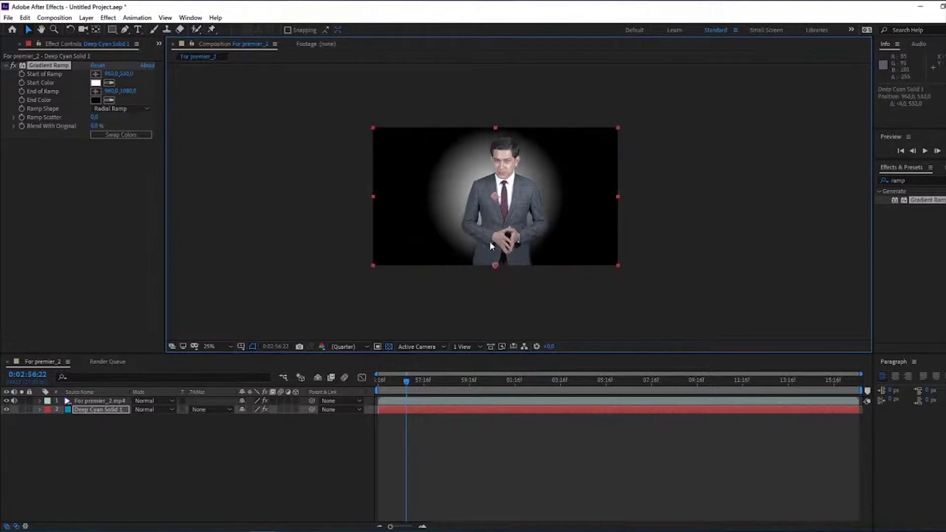
left_click_drag(496, 266, 497, 325)
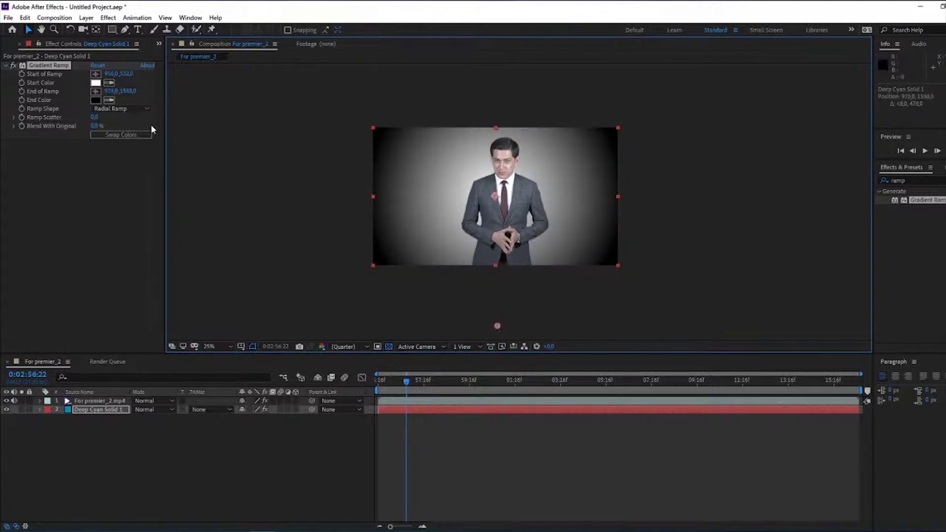
Set the gradient's end colour to very dark navy (000F1A) and its start colour to light blue
left_click(96, 100)
left_click(281, 265)
mouse_move(281, 265)
left_mouse_down()
mouse_move(282, 247)
mouse_move(269, 308)
left_mouse_up()
left_click(361, 193)
left_click(96, 82)
mouse_move(280, 264)
left_mouse_down()
mouse_move(280, 250)
mouse_move(232, 215)
mouse_move(230, 194)
left_mouse_up()
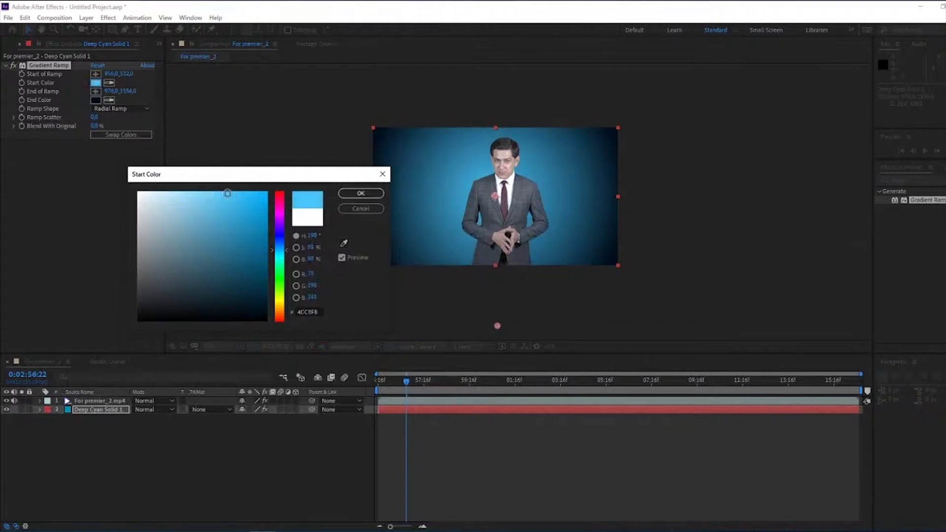
left_click(361, 193)
Lighten the gradient's end colour to a medium blue and move its end point farther below the frame
left_click(96, 101)
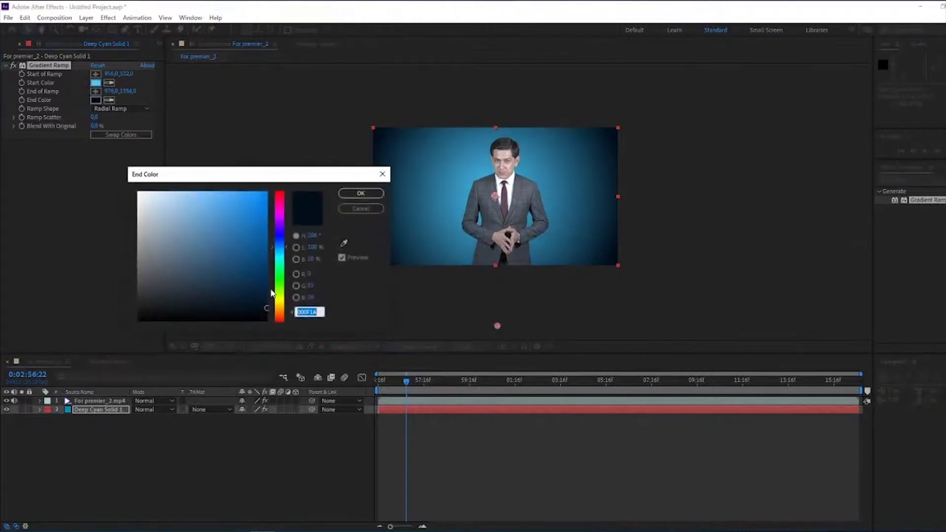
left_click_drag(264, 294, 243, 284)
left_click_drag(286, 251, 287, 254)
left_click(361, 193)
mouse_move(509, 263)
left_mouse_down()
mouse_move(511, 283)
mouse_move(501, 277)
left_mouse_up()
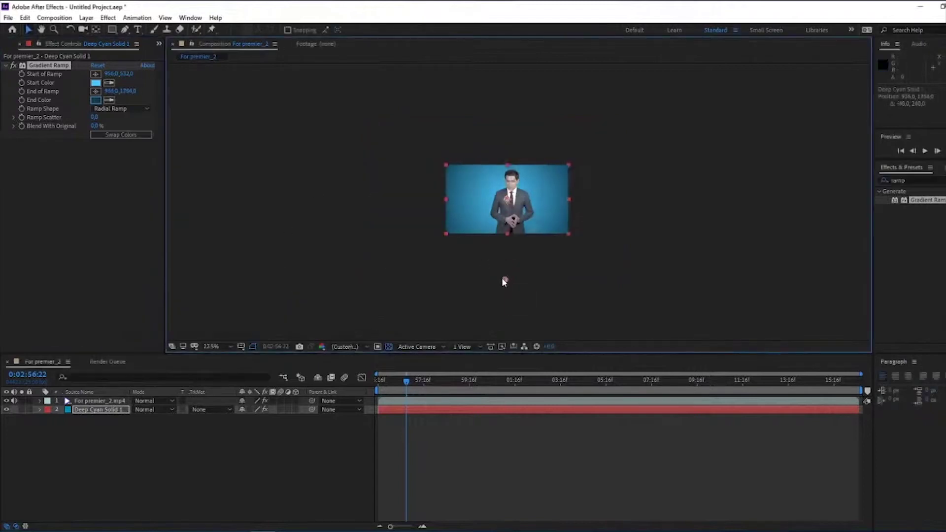
Nudge the For premier_2.mp4 layer left to position 920, 540 and check the presenter against the blue background
key("period")
left_click(498, 251)
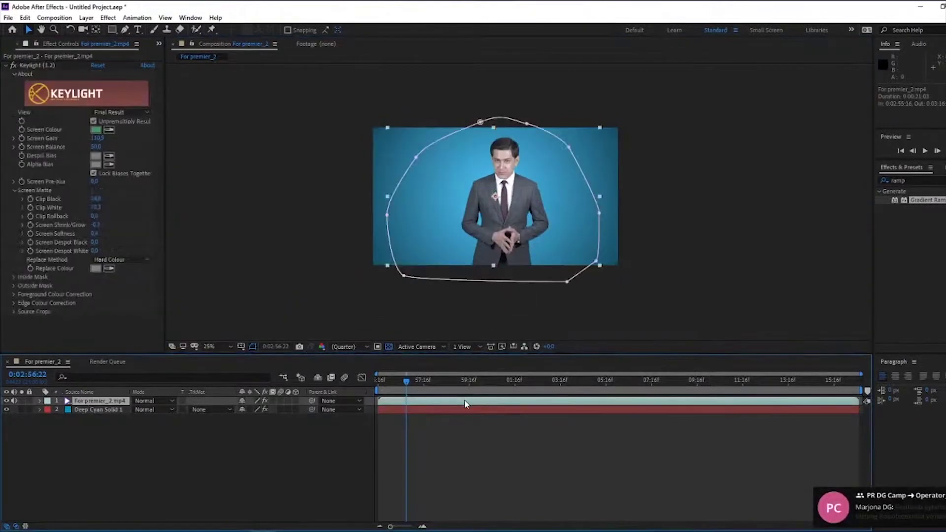
key("Left")
key("Left")
key("Left")
key("Left")
key("Left")
key("Left")
key("Left")
key("Left")
key("Left")
key("Left")
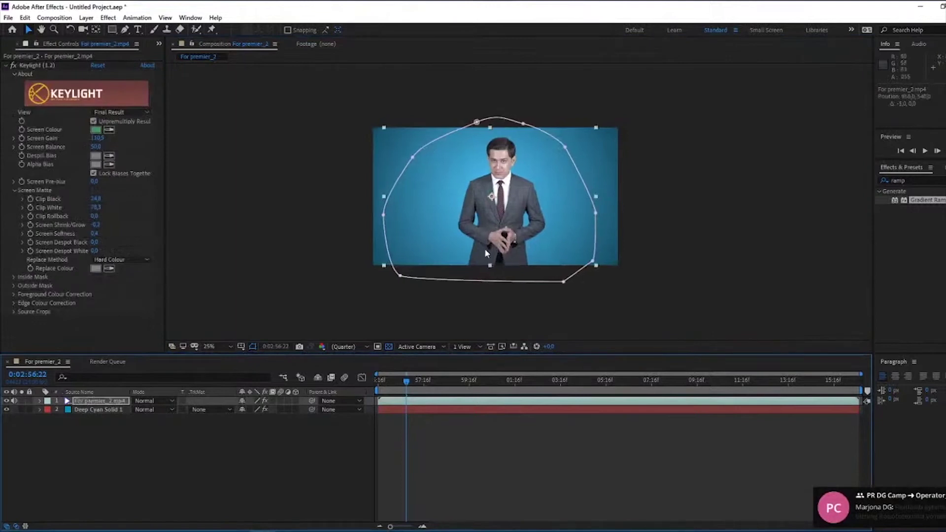
scroll(526, 297, "up", 2)
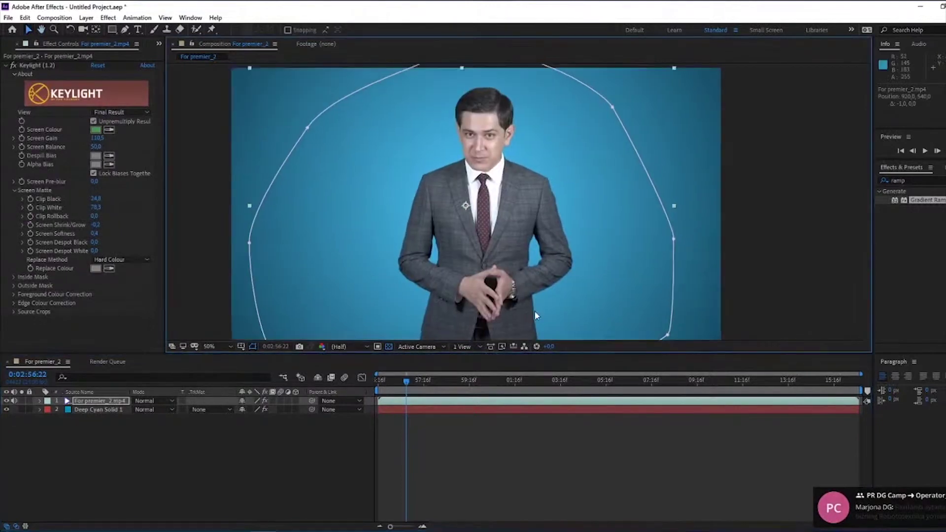
scroll(544, 310, "down", 2)
left_click_drag(445, 382, 398, 397)
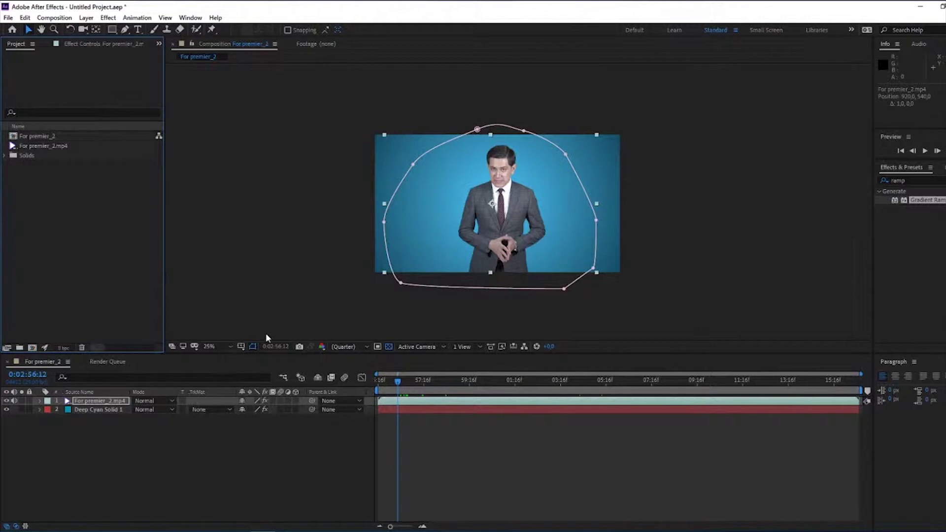
Switch to File Explorer and import the Free HD beautiful animated Background video from the videolar folder into the After Effects project
left_click(237, 531)
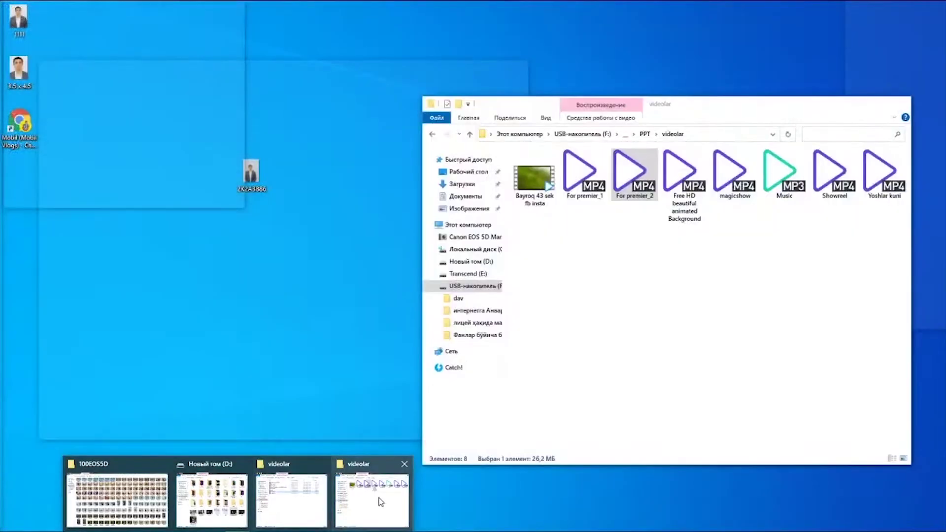
left_click(380, 499)
left_click(781, 290)
left_click_drag(685, 206, 49, 243)
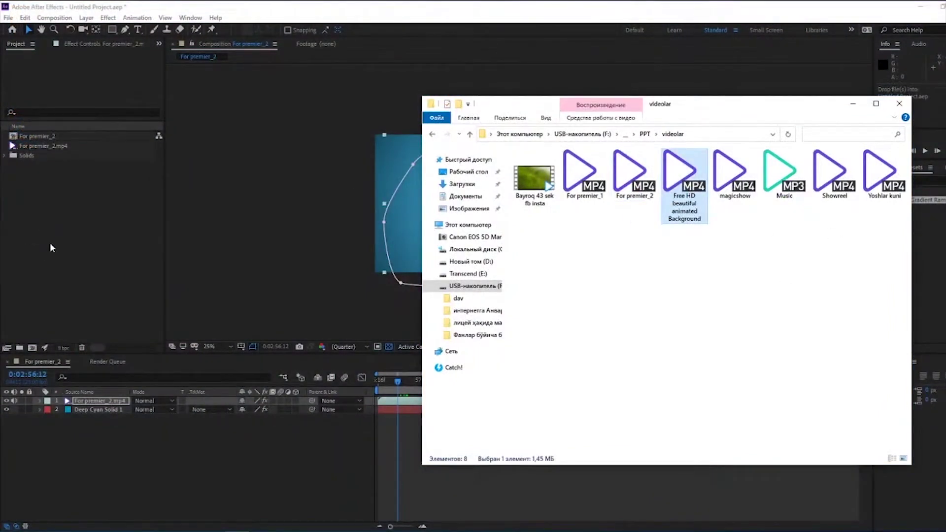
left_click(163, 458)
Add the animated background video to the composition between the presenter footage and the cyan solid, and preview it at about 0:02:56:22
left_click_drag(474, 239, 476, 239)
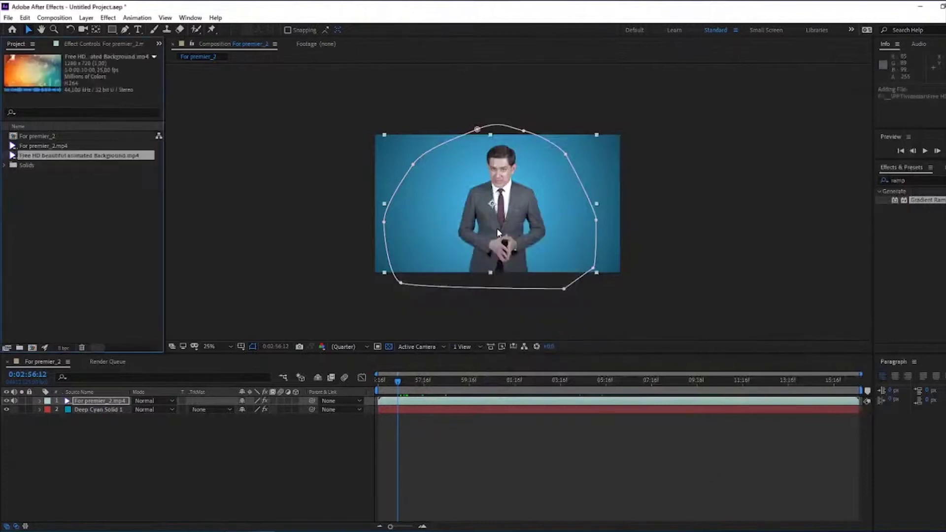
scroll(496, 228, "up", 2)
left_click_drag(155, 393, 151, 408)
left_click(374, 391)
left_click_drag(379, 392, 407, 389)
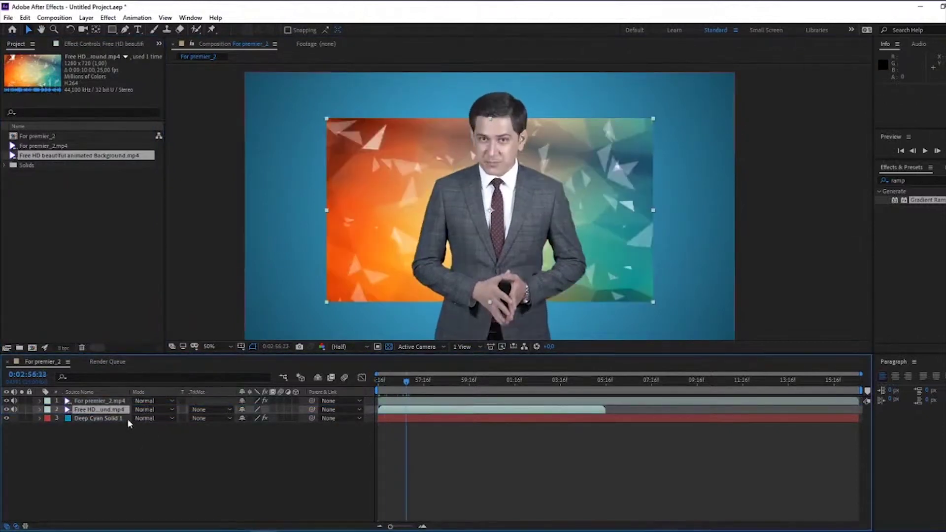
Scale the animated background layer to 151.4% so it fills the whole frame
key("s")
left_click_drag(255, 418, 496, 412)
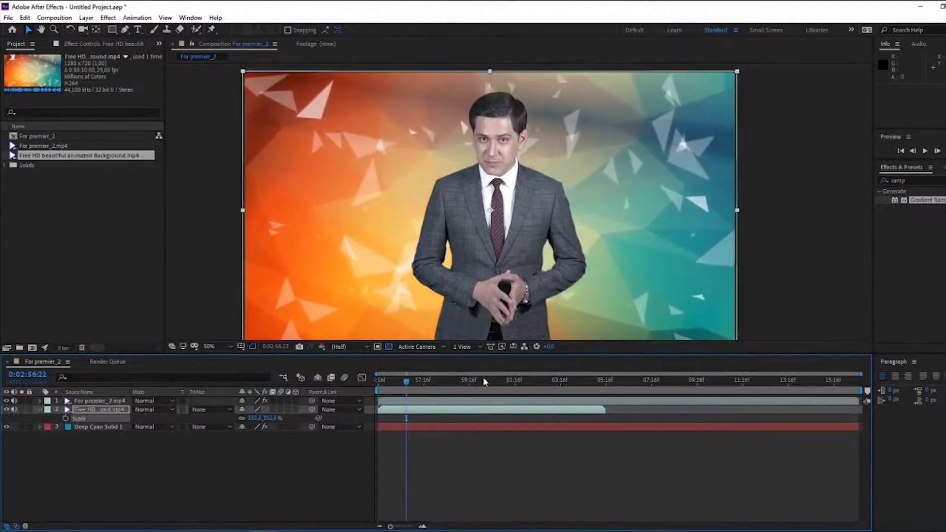
key("comma")
key("comma")
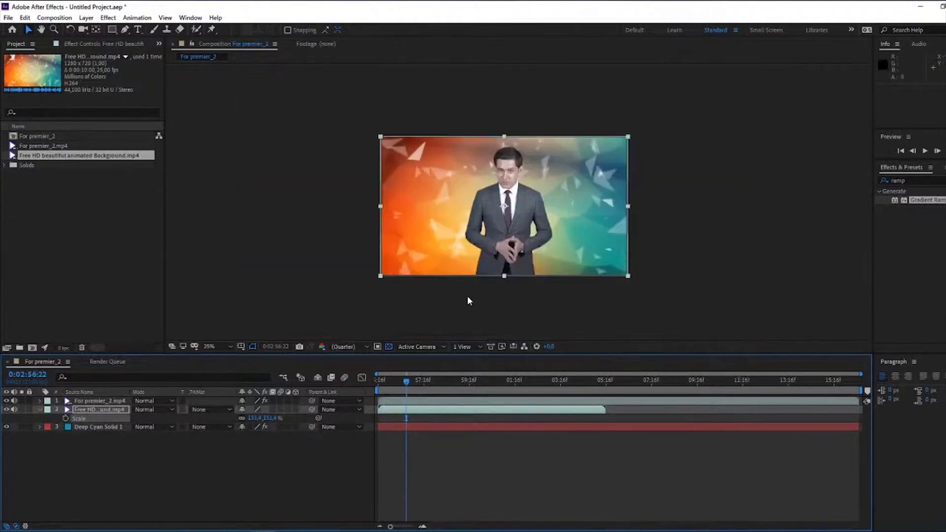
Play and scrub through the composition to review the presenter over the animated background
scroll(467, 297, "up", 2)
left_click_drag(407, 384, 529, 406)
key("space")
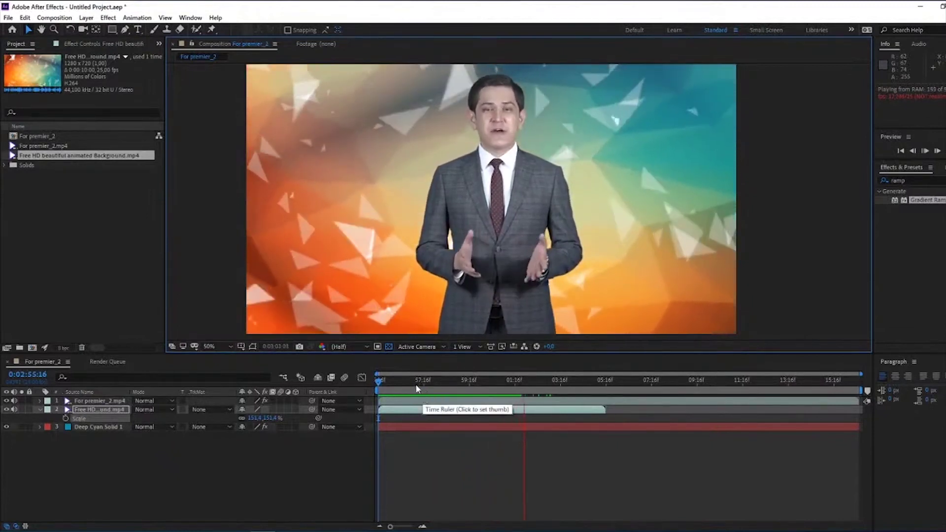
left_click_drag(392, 379, 486, 377)
left_click(452, 439)
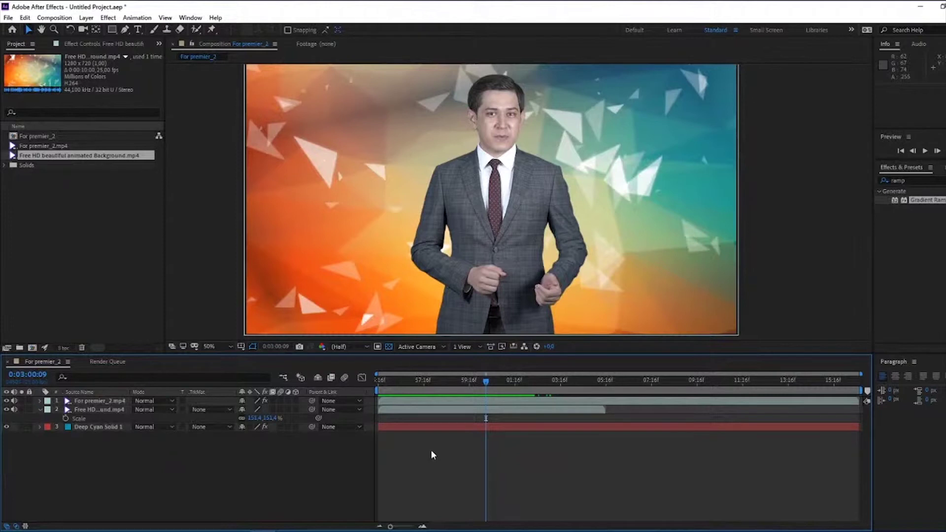
left_click(438, 382)
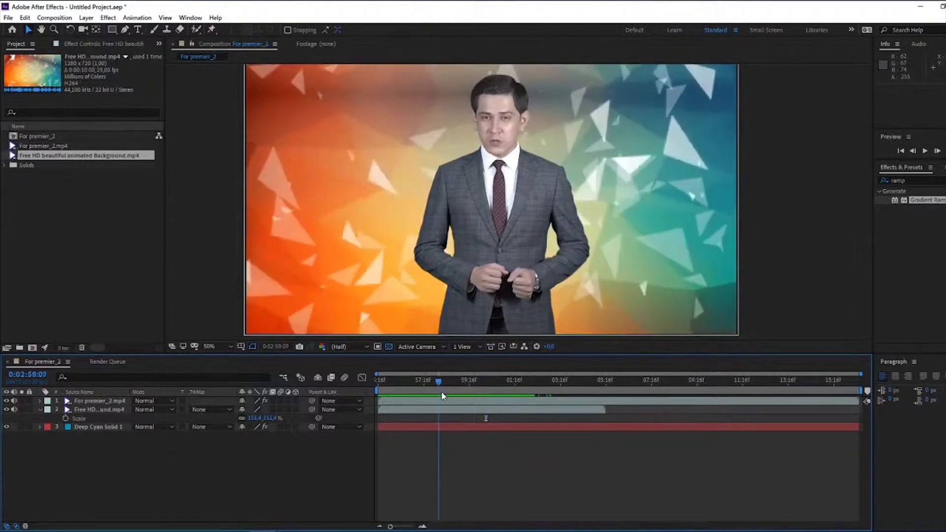
left_click(451, 394)
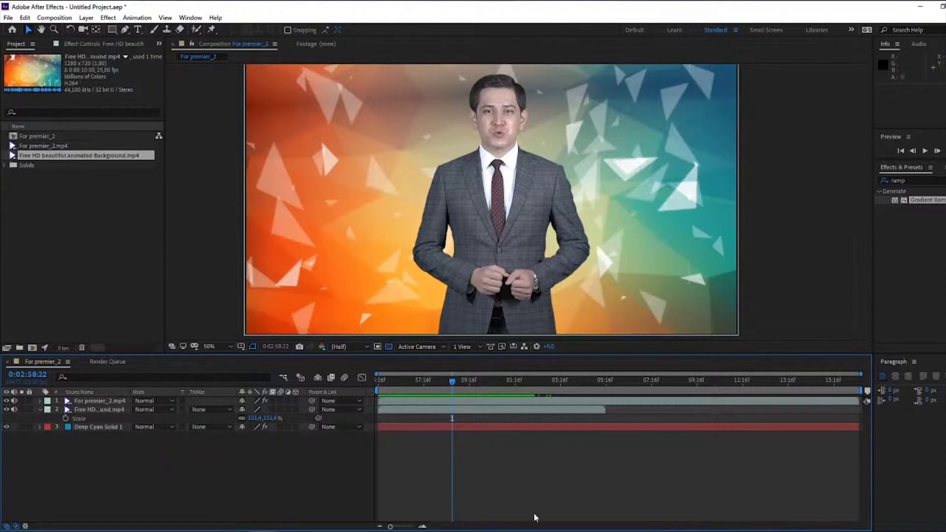
Delete the Deep Cyan Solid 1 layer from the For premier_2 composition
left_click_drag(468, 391, 404, 403)
left_click(426, 427)
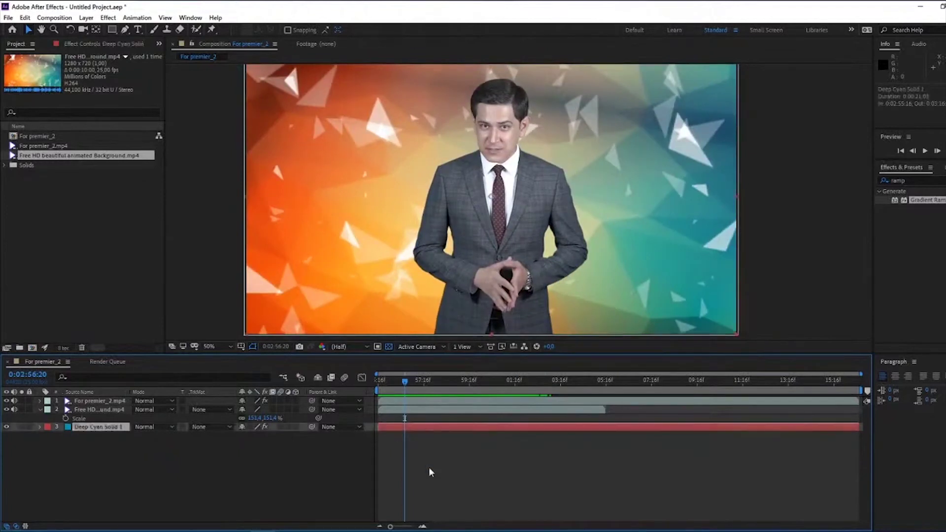
key("Delete")
left_click(376, 383)
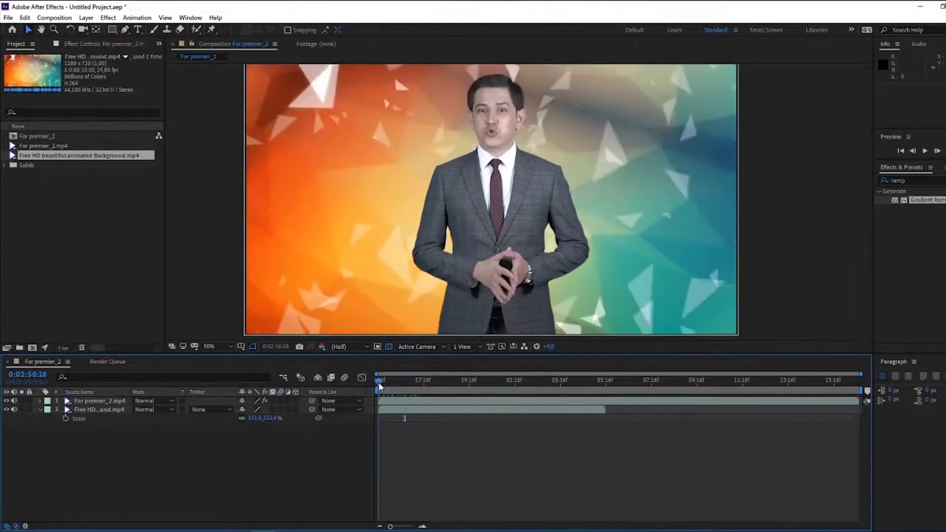
Compare the composition with and without the presenter by repeatedly toggling the For premier_2.mp4 layer's visibility, leaving it visible
left_click(98, 410)
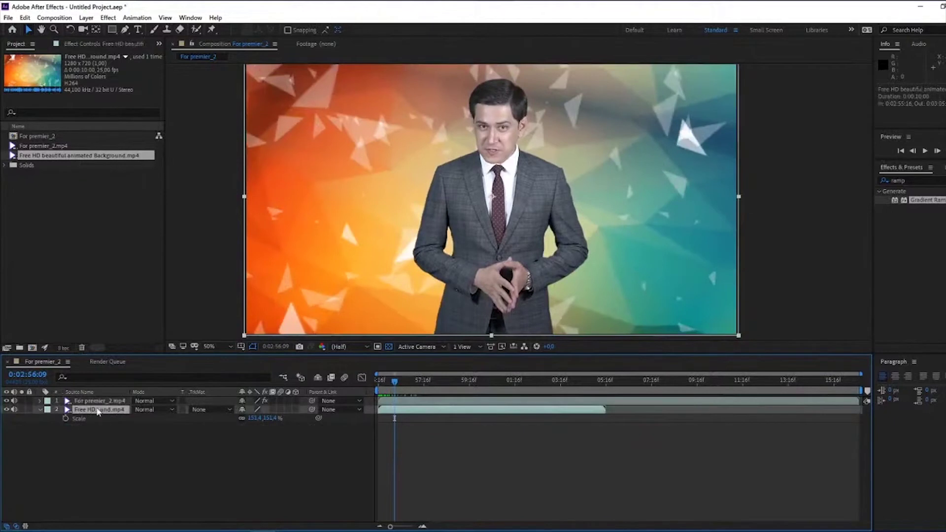
left_click(118, 401)
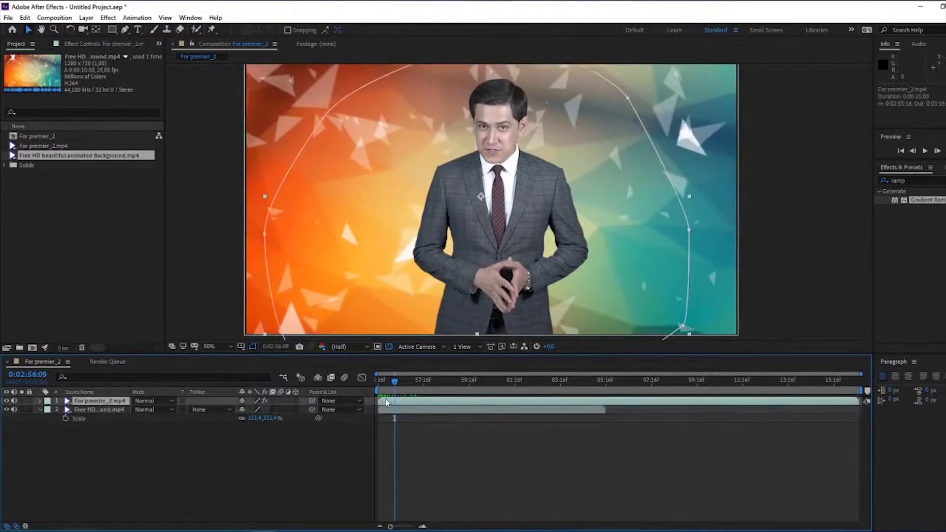
left_click(397, 385)
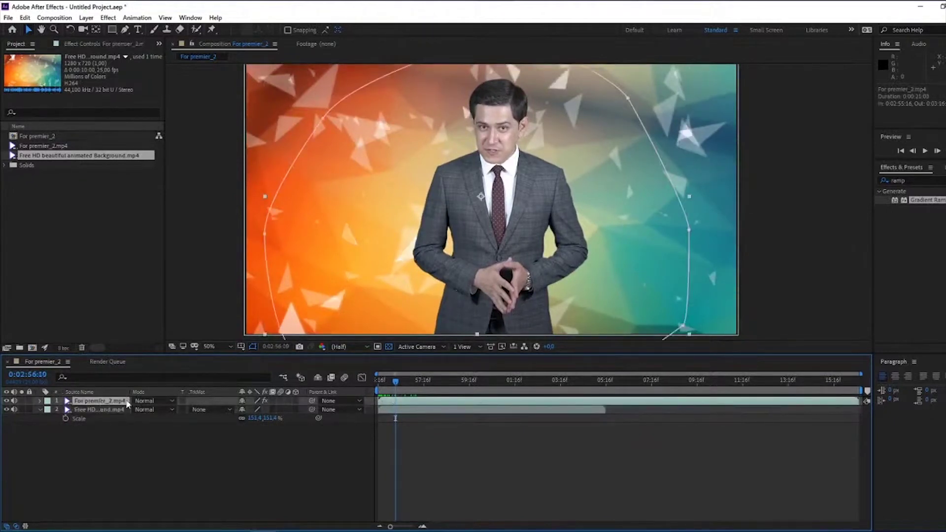
left_click(7, 401)
left_click(7, 400)
left_click(6, 400)
left_click(7, 401)
left_click(7, 401)
left_click(6, 401)
left_click(7, 401)
left_click(7, 401)
left_click(6, 401)
left_click(7, 401)
Trim the end of the For premier_2.mp4 layer to the current time at 0:02:58:13
left_click_drag(412, 397, 445, 395)
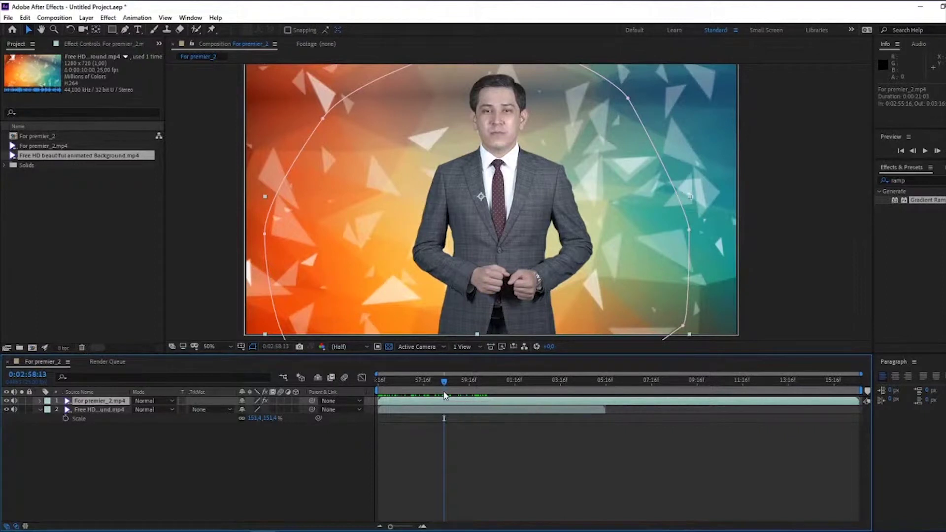
key("alt+bracketright")
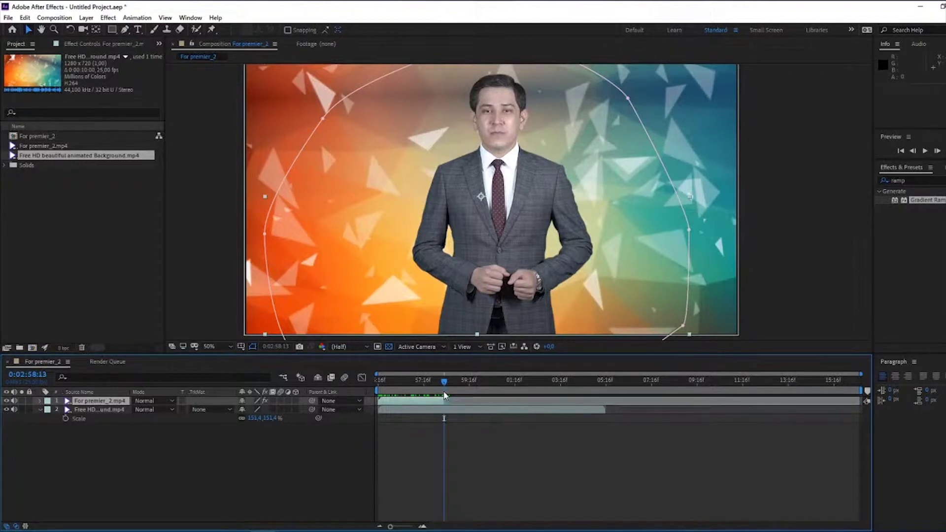
mouse_move(443, 400)
left_mouse_down()
mouse_move(859, 400)
mouse_move(446, 400)
left_mouse_up()
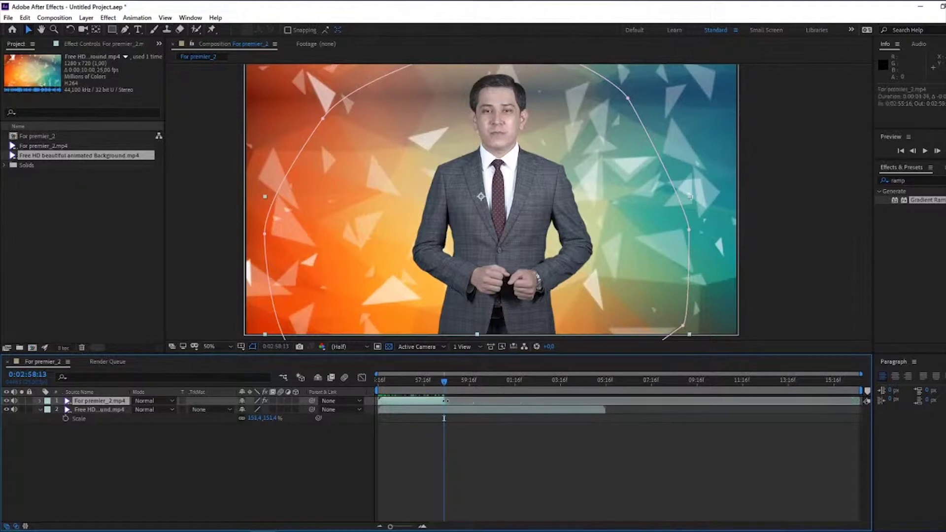
Play back the presenter layer's abrupt cut and extend the layer's end to about 0:02:59:01
left_click(441, 387)
key("space")
left_click(438, 385)
key("space")
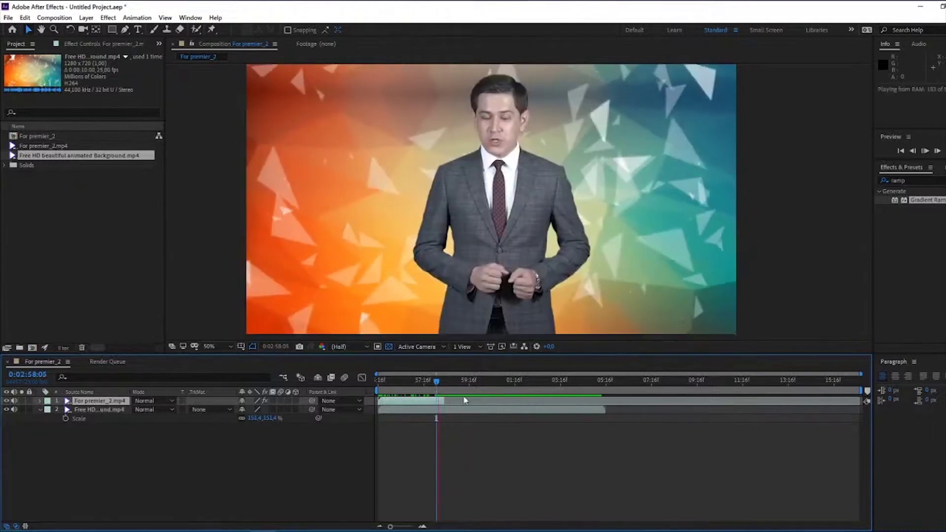
key("space")
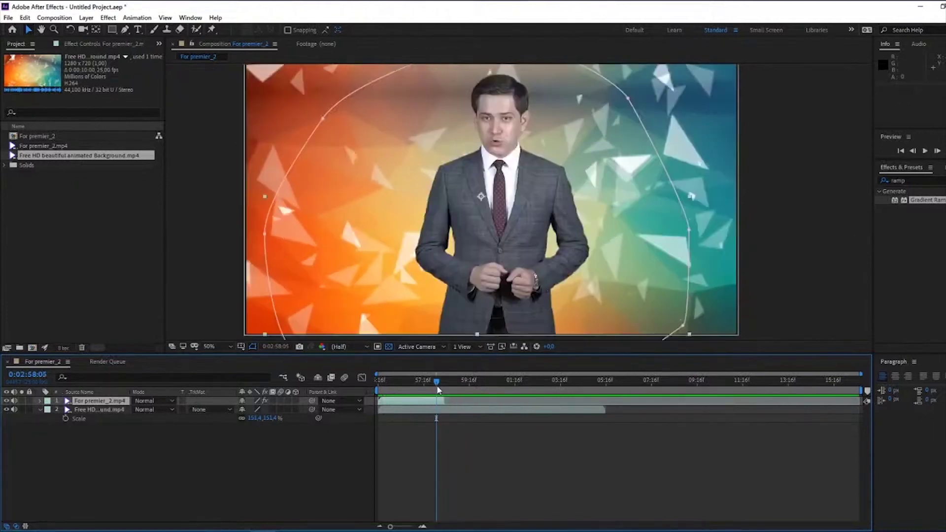
mouse_move(447, 398)
left_mouse_down()
mouse_move(457, 398)
mouse_move(443, 387)
left_mouse_up()
Keyframe the For premier_2.mp4 layer's Opacity from 100% at 0:02:58:12 to 0% at 0:02:59:01
key("t")
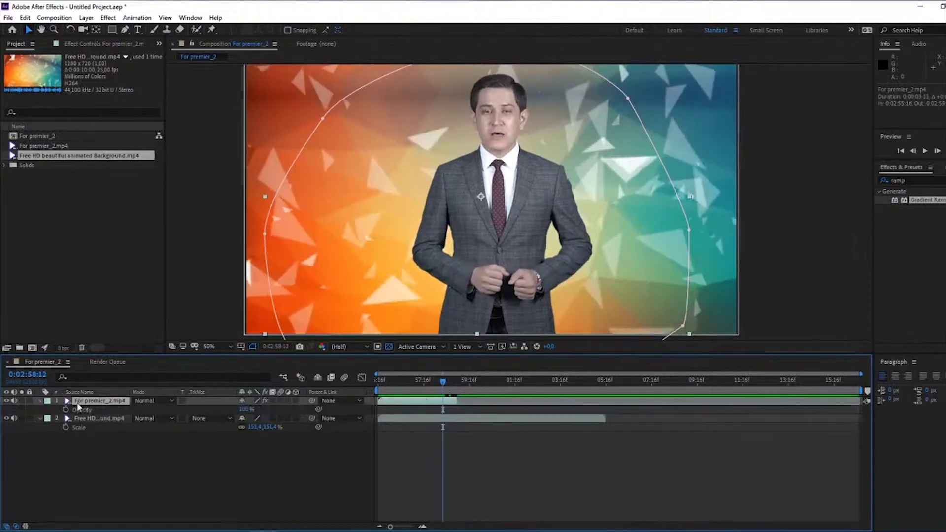
left_click(40, 400)
left_click(41, 400)
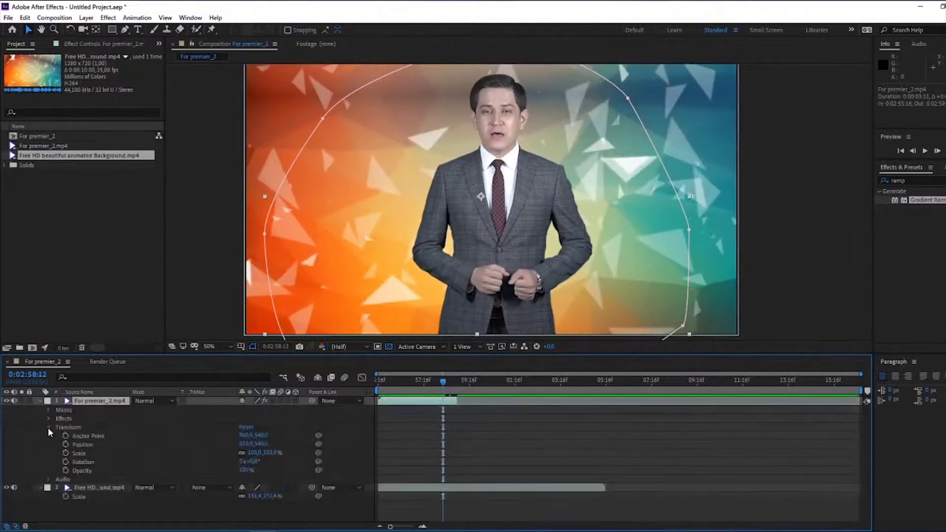
left_click(48, 427)
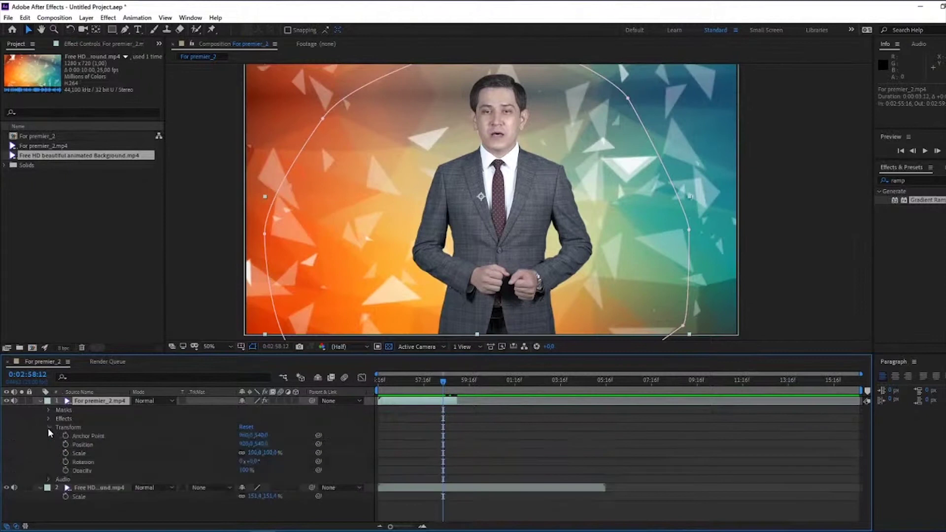
left_click(78, 470)
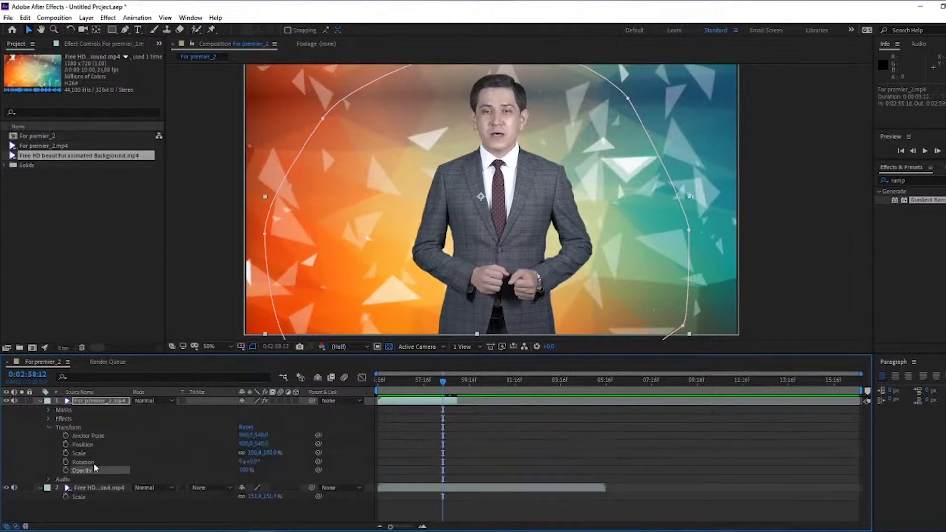
left_click(66, 472)
left_click(455, 380)
left_click_drag(243, 471, 197, 471)
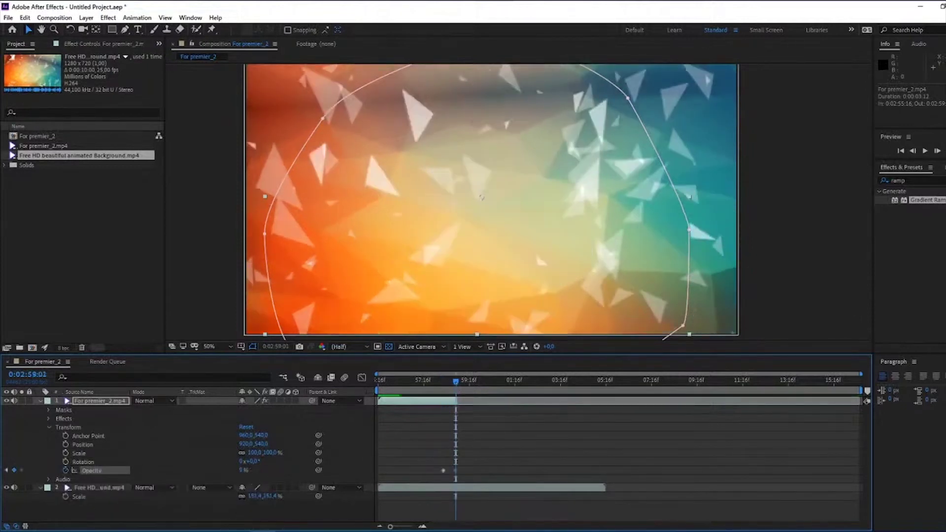
Scrub and play through the presenter's opacity fade-out around 0:02:58:12
left_click_drag(456, 381, 442, 384)
key("space")
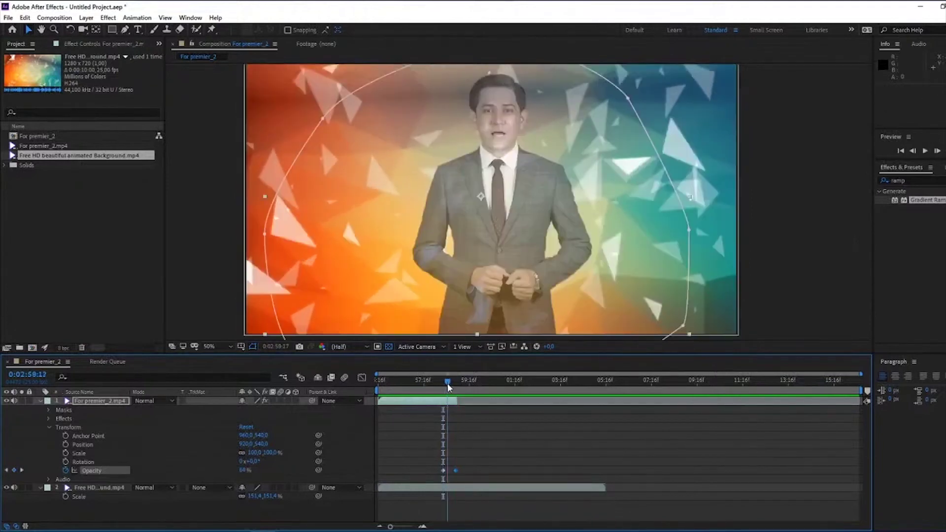
key("space")
key("space")
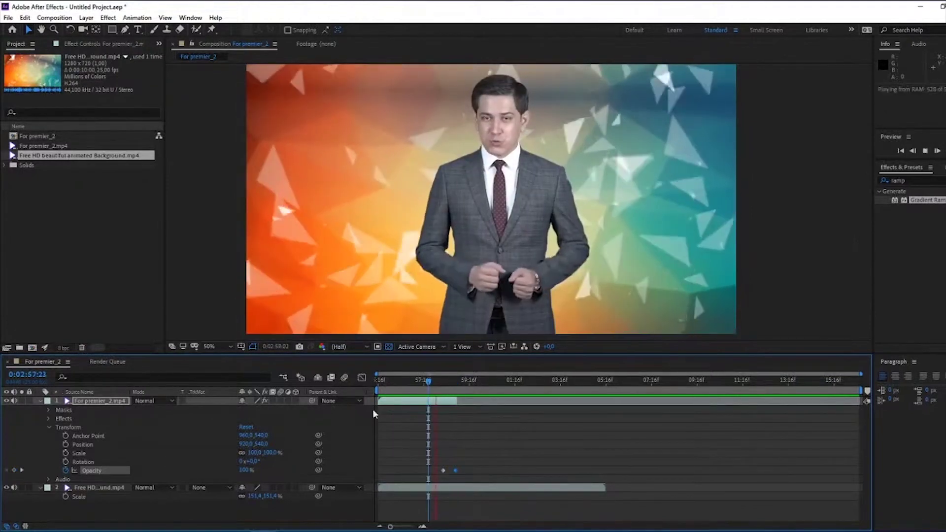
left_click(405, 383)
key("space")
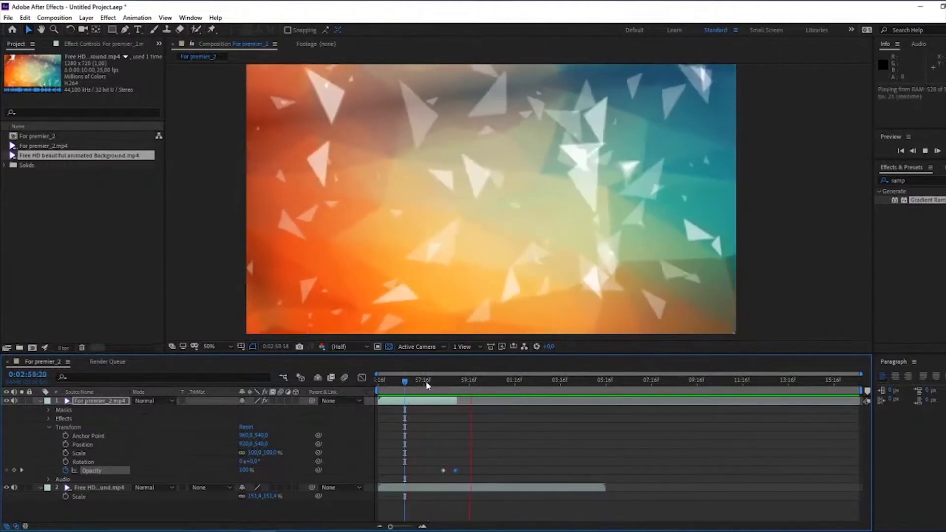
left_click(442, 382)
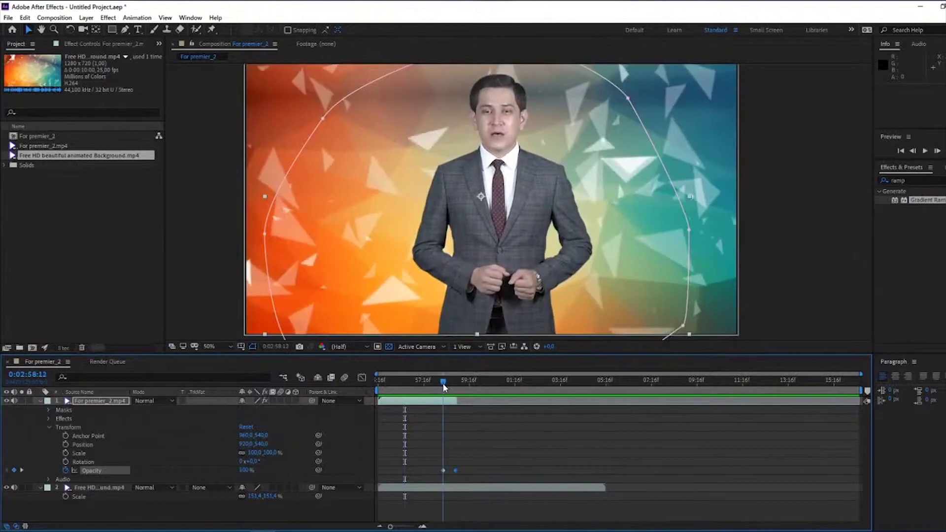
Delete both Opacity keyframes of the For premier_2.mp4 layer and reopen its Transform properties
left_click_drag(500, 455, 429, 481)
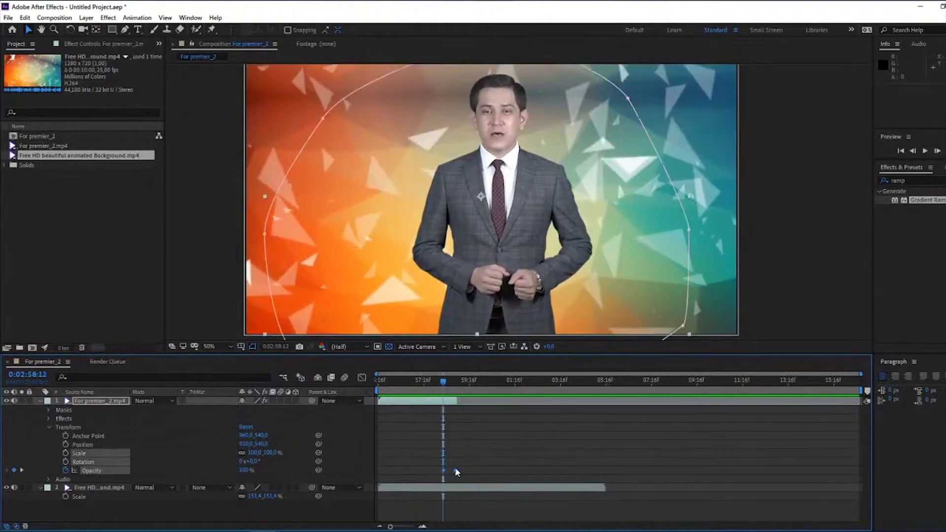
key("Delete")
left_click(49, 426)
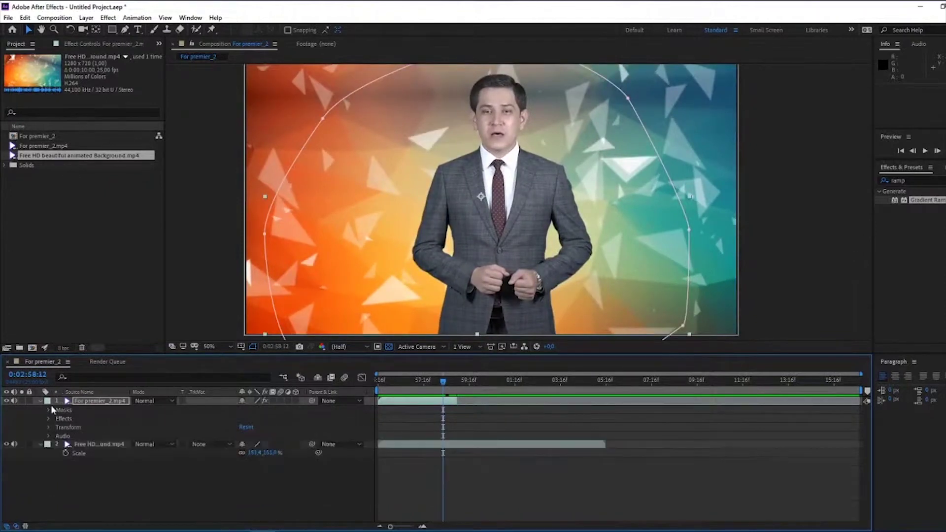
left_click(40, 401)
left_click(40, 401)
left_click(49, 427)
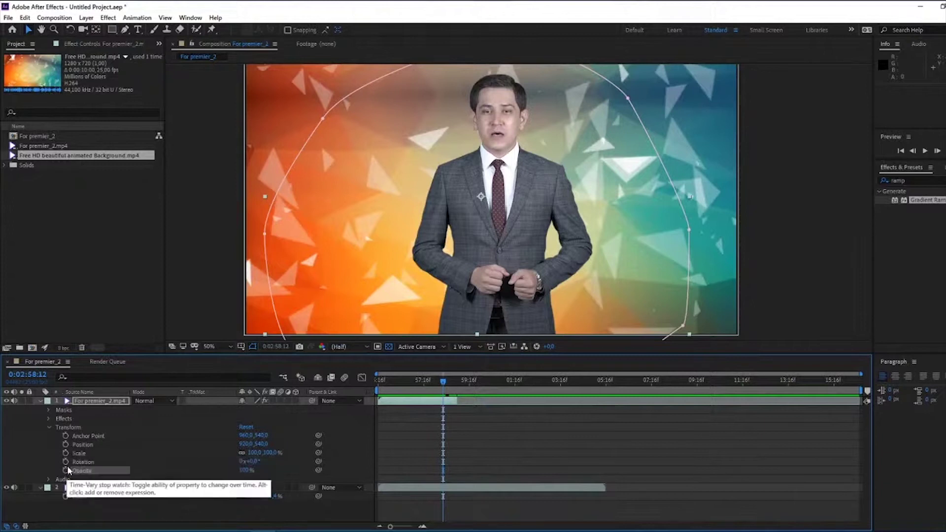
Try out different Transform values on the For premier_2.mp4 layer, leaving its position at 902, 540
left_click_drag(249, 461, 466, 451)
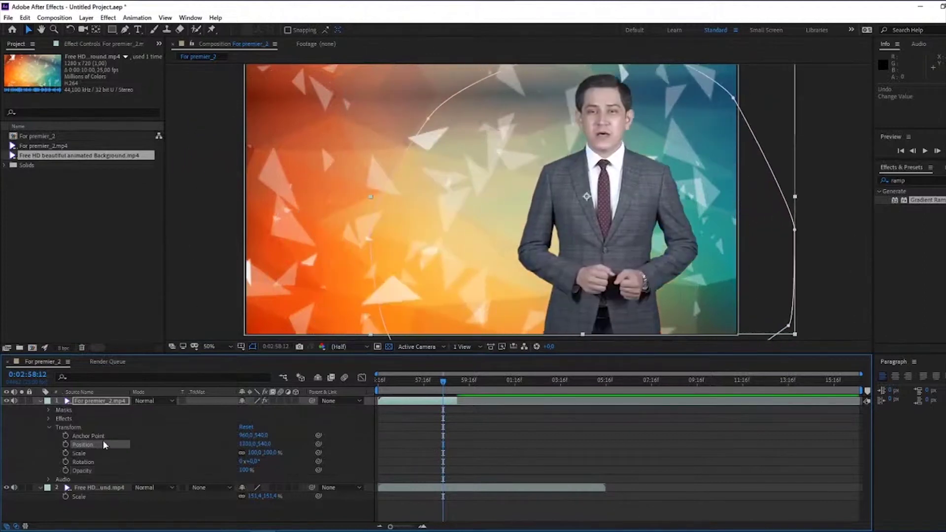
left_click_drag(254, 444, 39, 457)
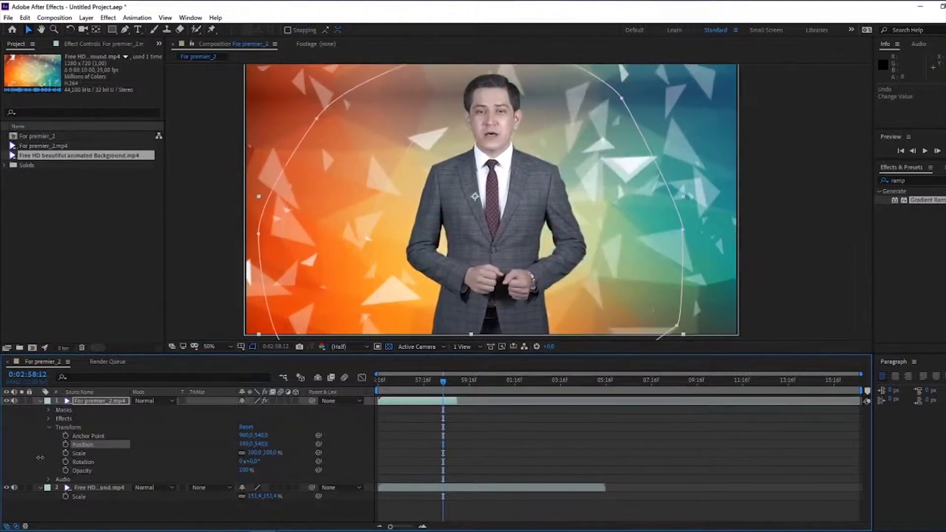
left_click_drag(247, 470, 276, 474)
Fade out the For premier_2.mp4 layer with Opacity keyframes of 100% at 0:02:58:12 and 0% at 0:02:59:01
left_click(66, 470)
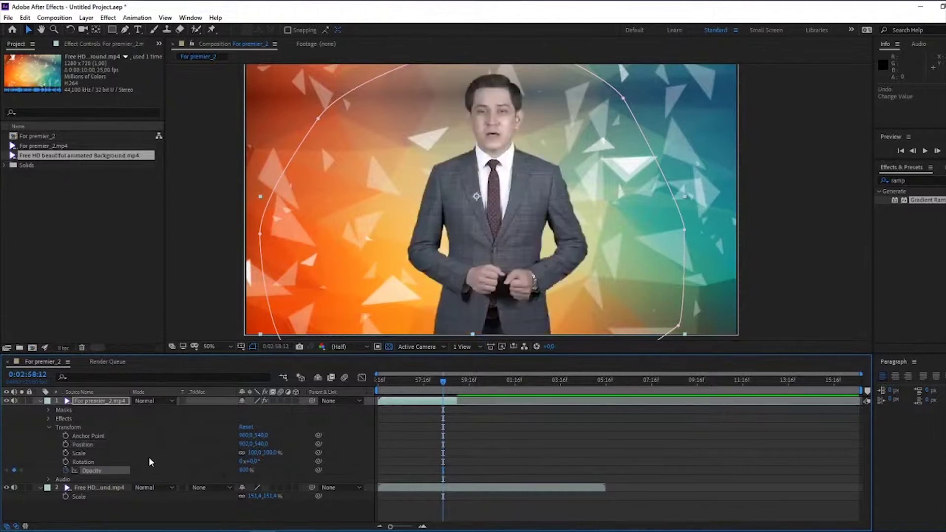
mouse_move(442, 391)
left_mouse_down()
mouse_move(454, 383)
mouse_move(441, 385)
left_mouse_up()
key("equal")
key("equal")
key("equal")
key("equal")
key("equal")
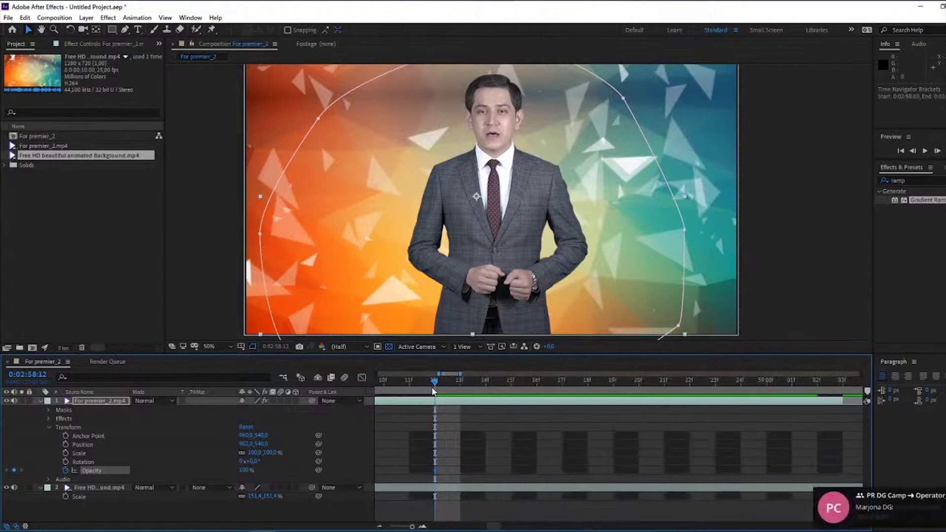
key("minus")
key("minus")
key("minus")
key("equal")
left_click_drag(441, 383, 524, 380)
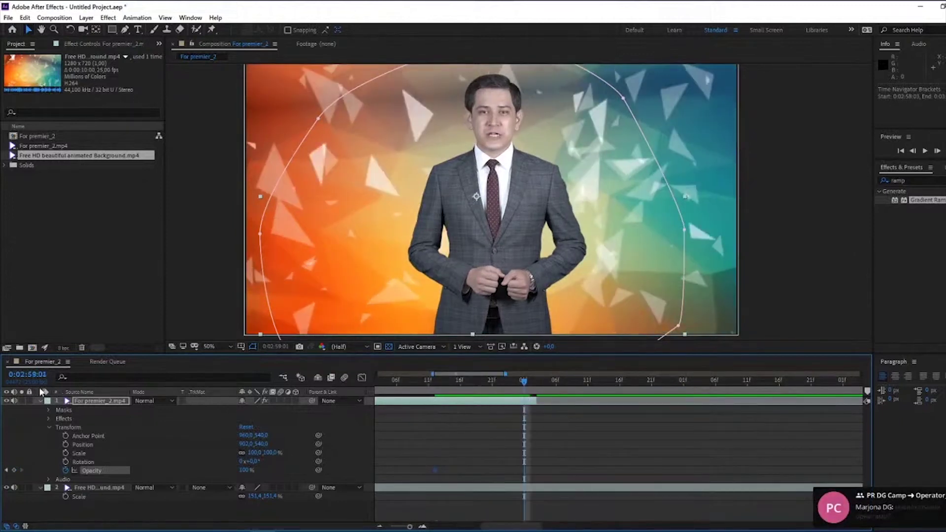
left_click_drag(246, 470, 157, 472)
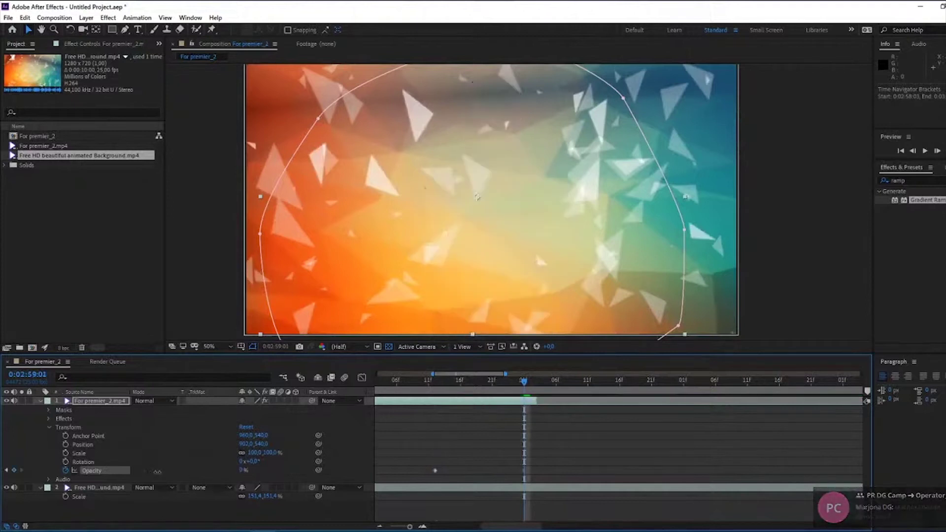
Preview the recreated presenter fade-out by playing and scrubbing around its first Opacity keyframe
key("minus")
key("minus")
left_click(495, 396)
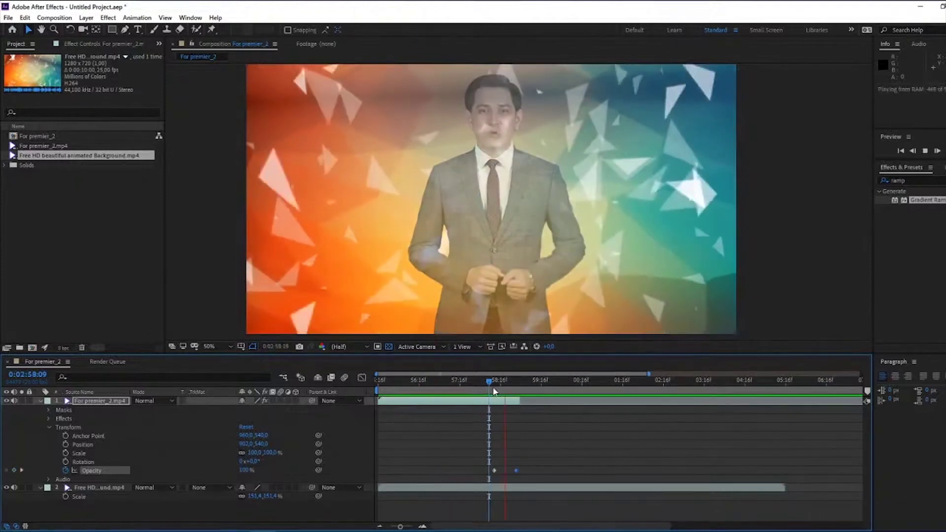
key("space")
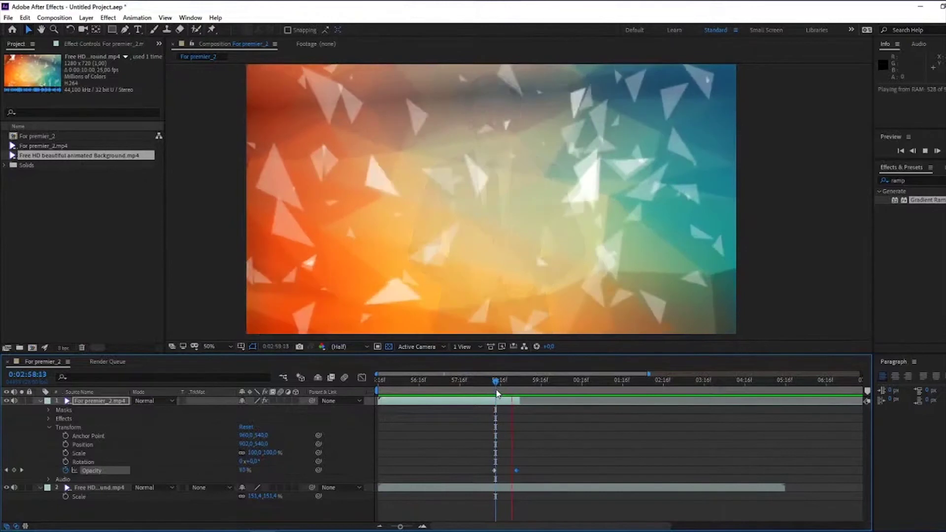
left_click_drag(498, 393, 494, 397)
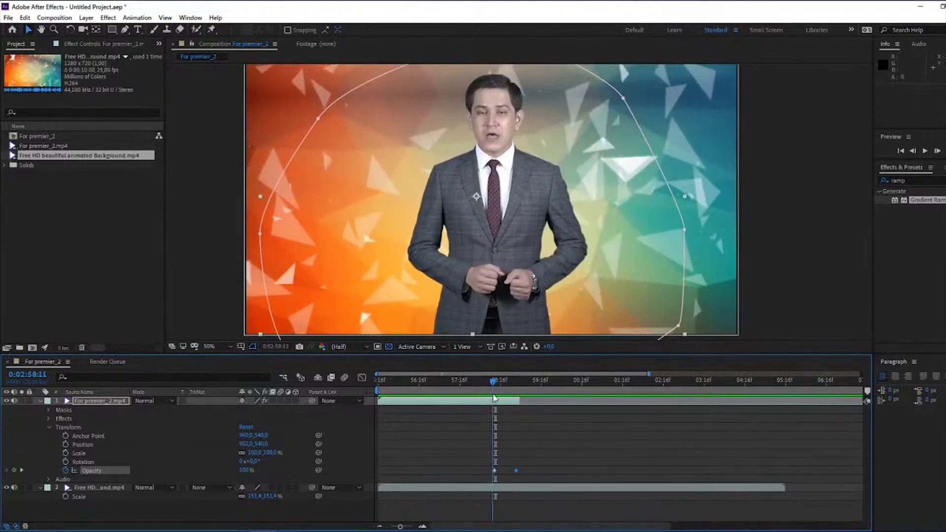
Apply the Fast Box Blur effect to the For premier_2.mp4 layer and collapse its Keylight settings
left_click(918, 179)
type("ffas")
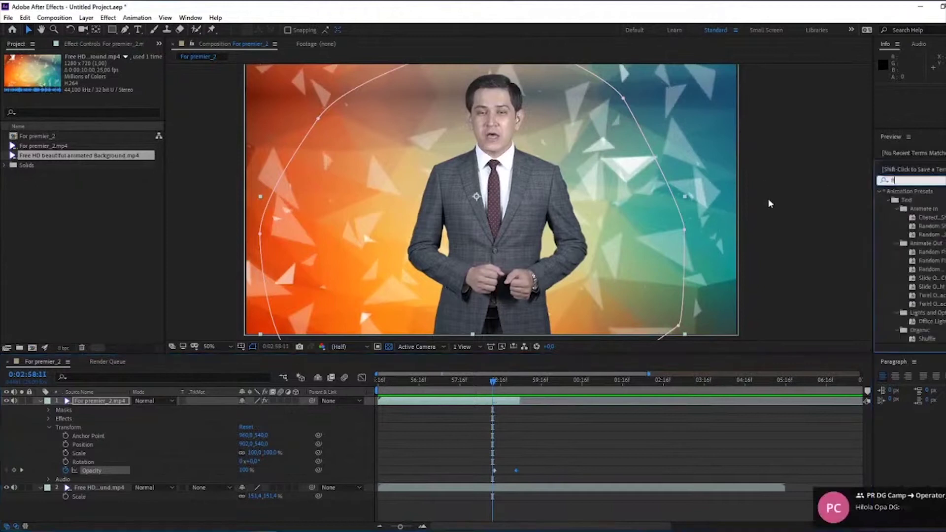
key("BackSpace")
key("BackSpace")
key("BackSpace")
type("ast")
left_click_drag(925, 209, 516, 407)
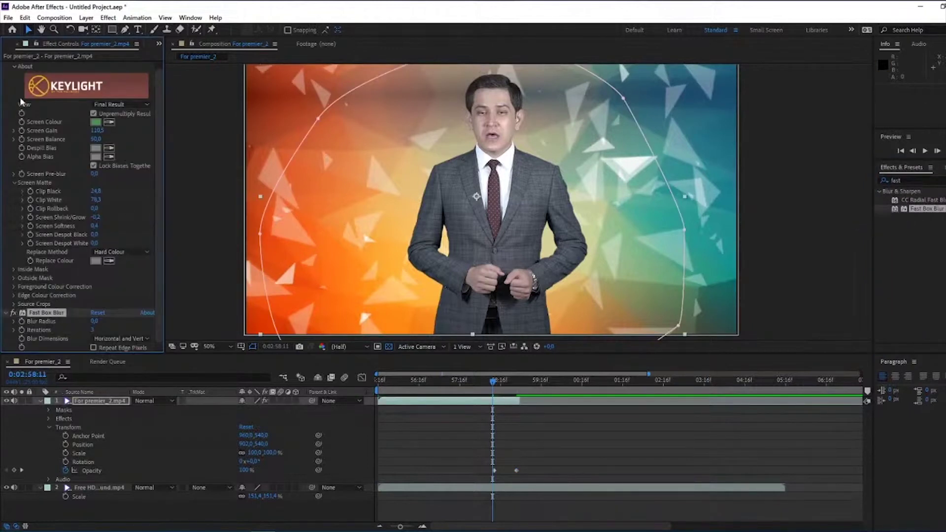
scroll(14, 92, "up", 1)
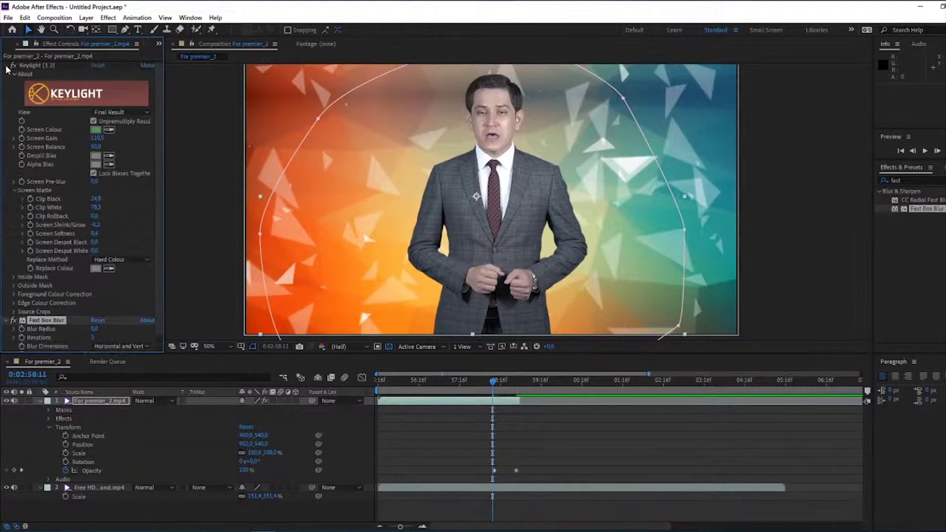
left_click(6, 66)
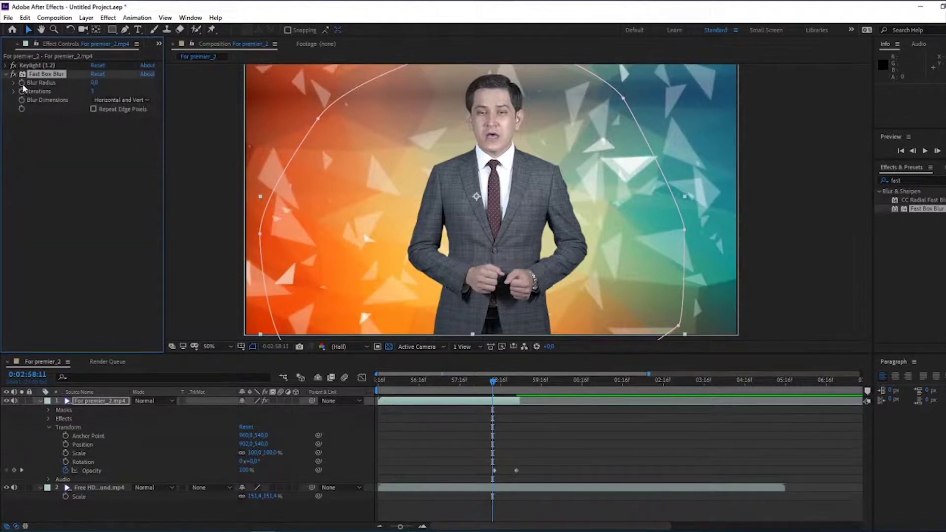
Keyframe the Fast Box Blur's Blur Radius from 0 at 0:02:58:12 to about 74 at 0:02:58:23
left_click(495, 382)
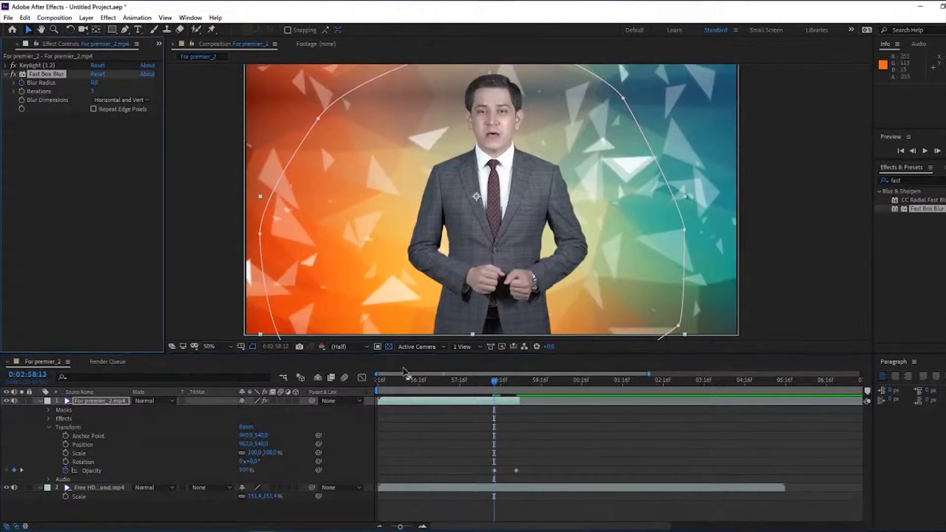
left_click_drag(493, 389, 513, 388)
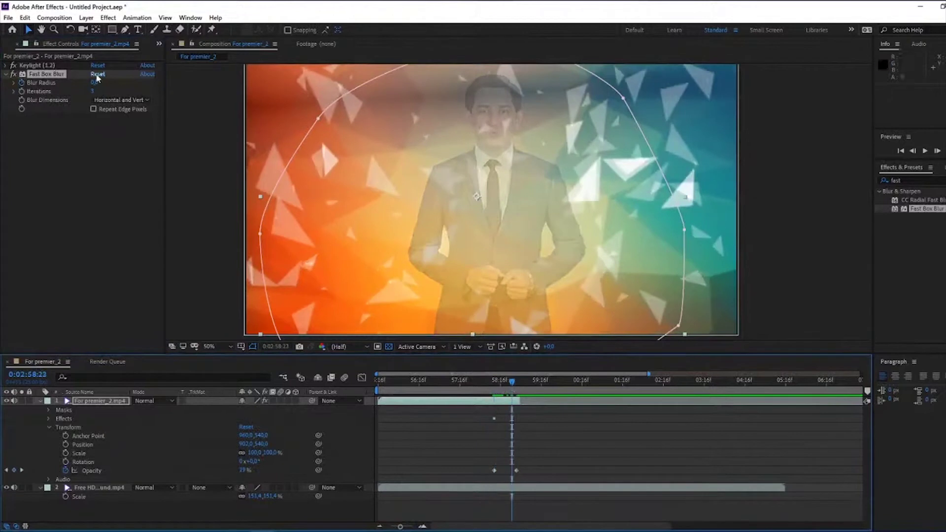
left_click_drag(94, 82, 136, 89)
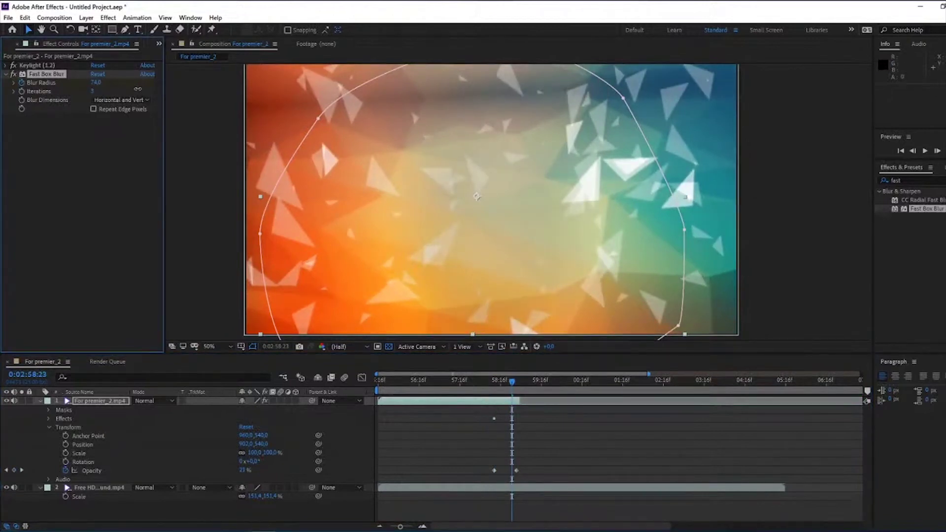
Reveal the For premier_2.mp4 layer's keyframed properties and shift both Blur Radius keyframes ahead of the Opacity keyframes
left_click(510, 438)
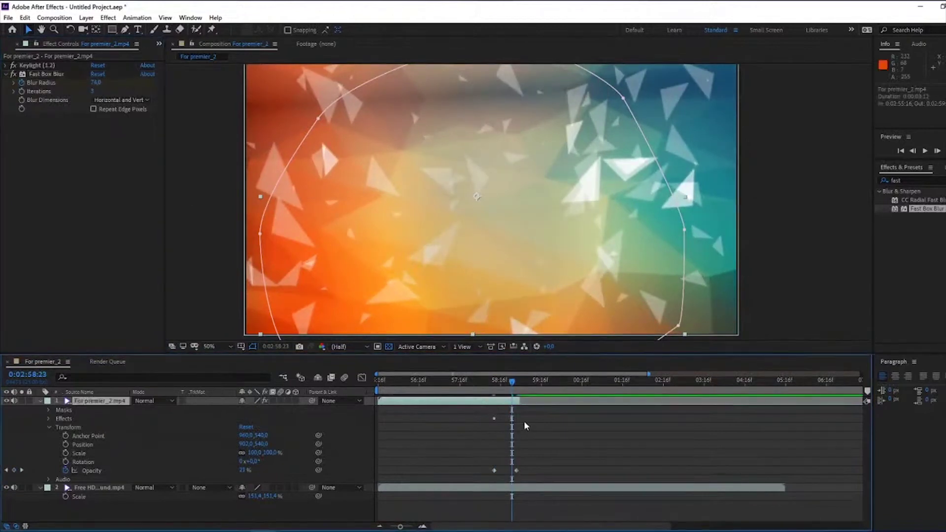
key("u")
left_click(494, 419)
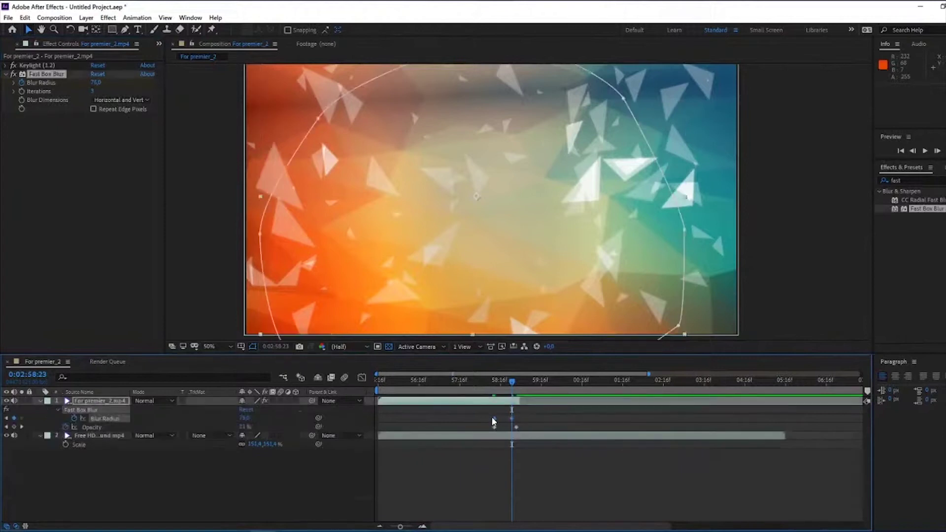
left_click(473, 383)
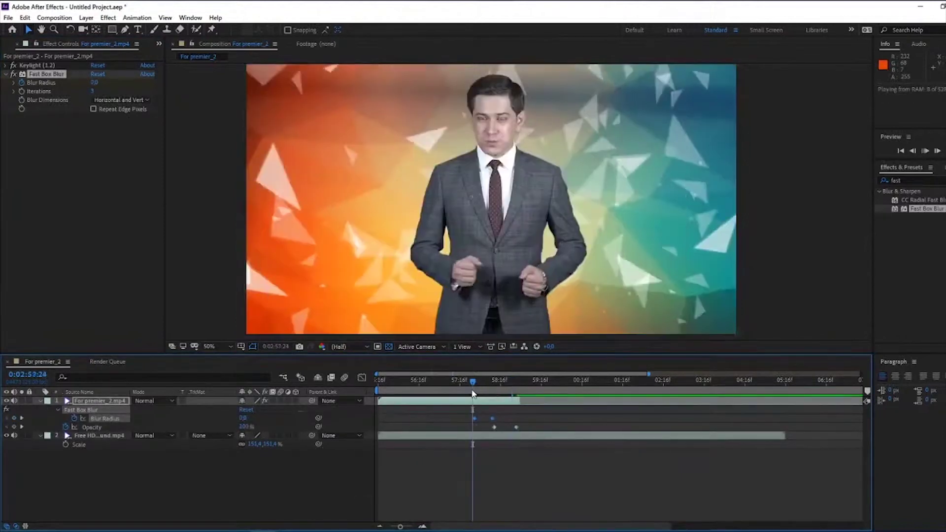
left_click(479, 385)
left_click_drag(492, 419, 503, 417)
Preview the presenter's combined blur and fade-out from about 0:02:58:01
key("space")
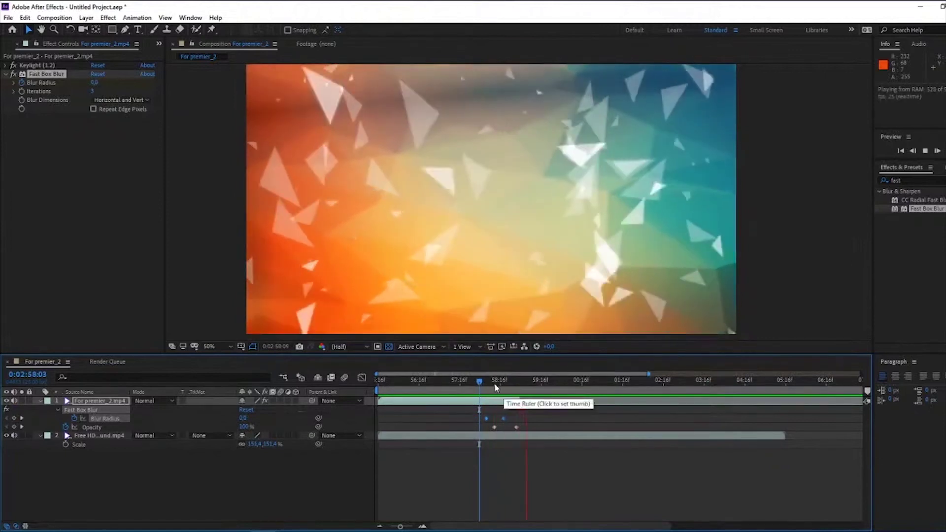
left_click(476, 389)
key("space")
key("space")
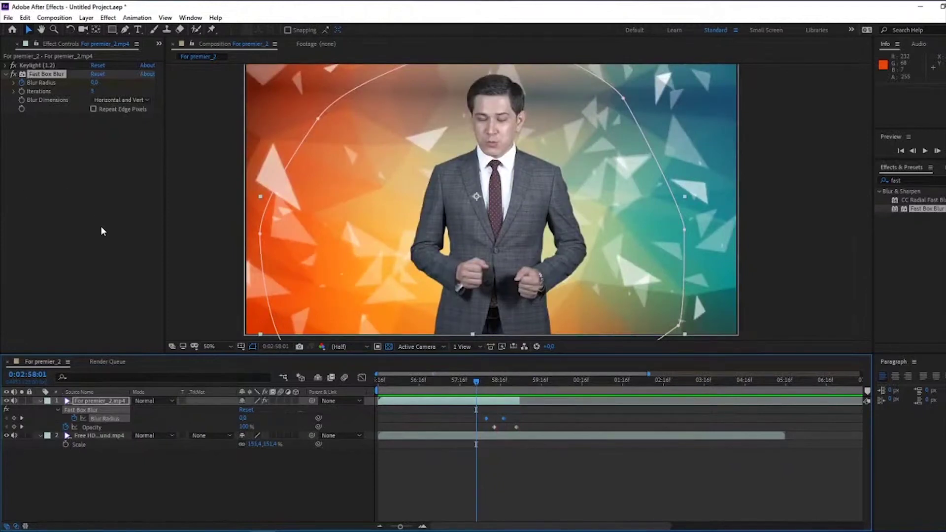
key("space")
Move both Blur Radius keyframes slightly earlier and play the transition
left_click(520, 415)
left_click_drag(531, 424, 490, 425)
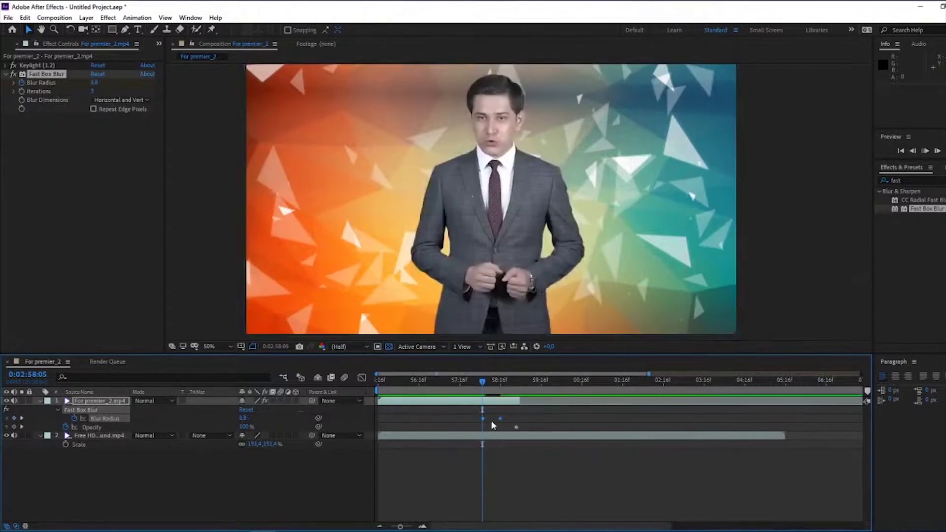
key("space")
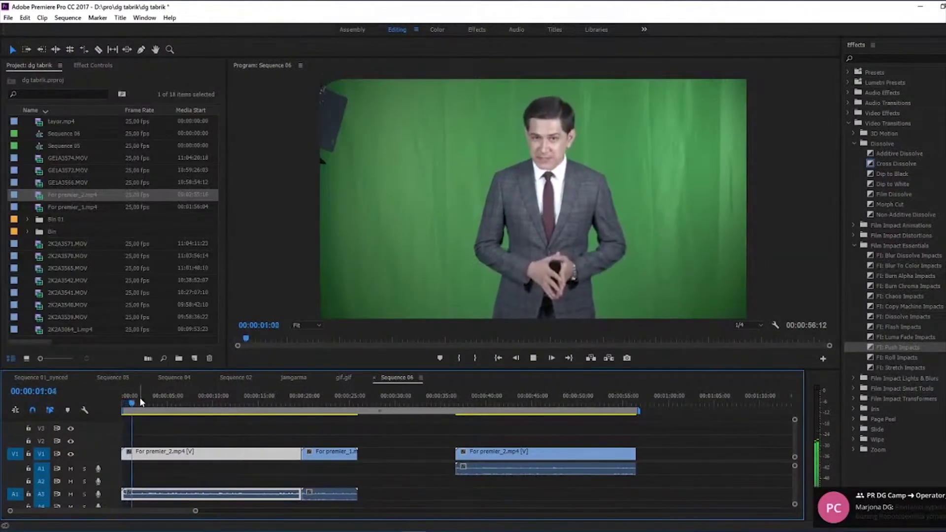
In Premiere Pro, move the audio of the first two clips in Sequence 06 from track A3 to A2
key("space")
left_click(182, 482)
left_click_drag(167, 493, 167, 482)
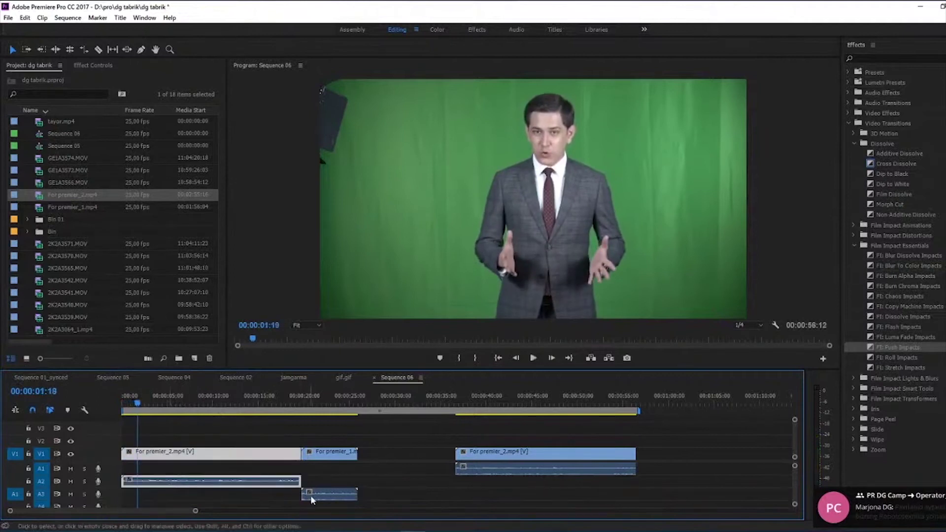
left_click_drag(310, 494, 310, 483)
left_click(266, 499)
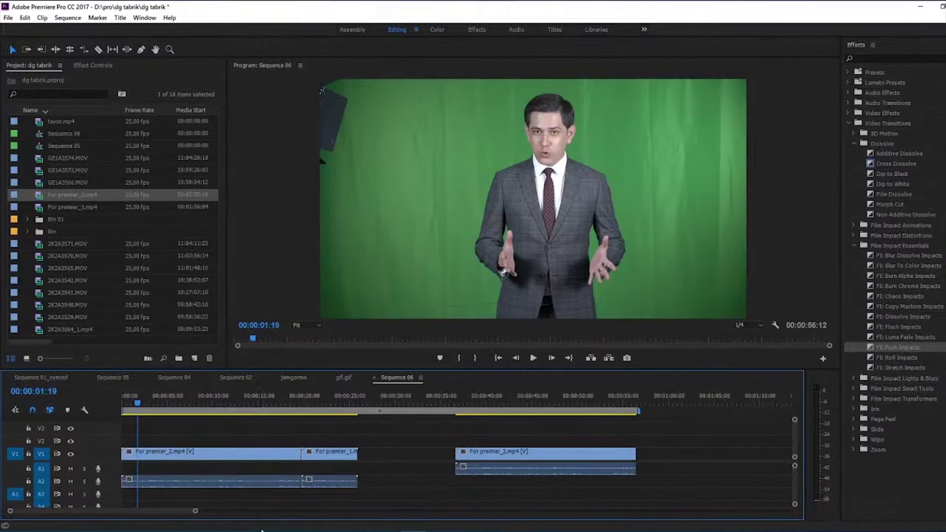
Import the Music MP3 from the videolar folder into the dg tabrik project
left_click(238, 531)
left_click(381, 492)
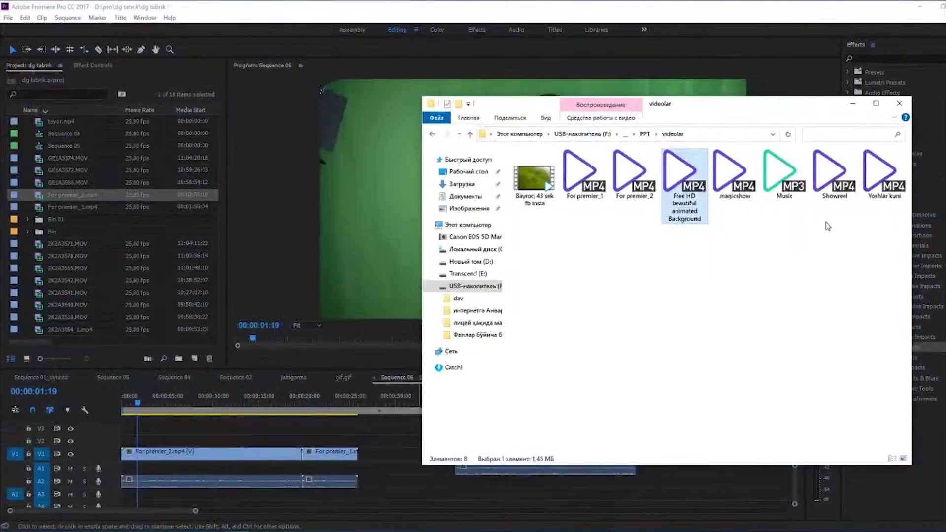
left_click_drag(786, 183, 72, 283)
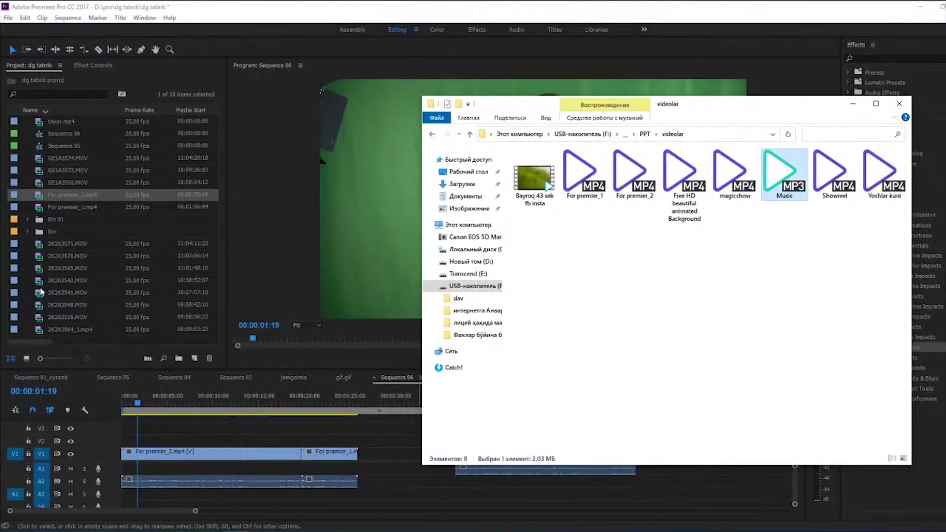
left_click_drag(777, 174, 108, 290)
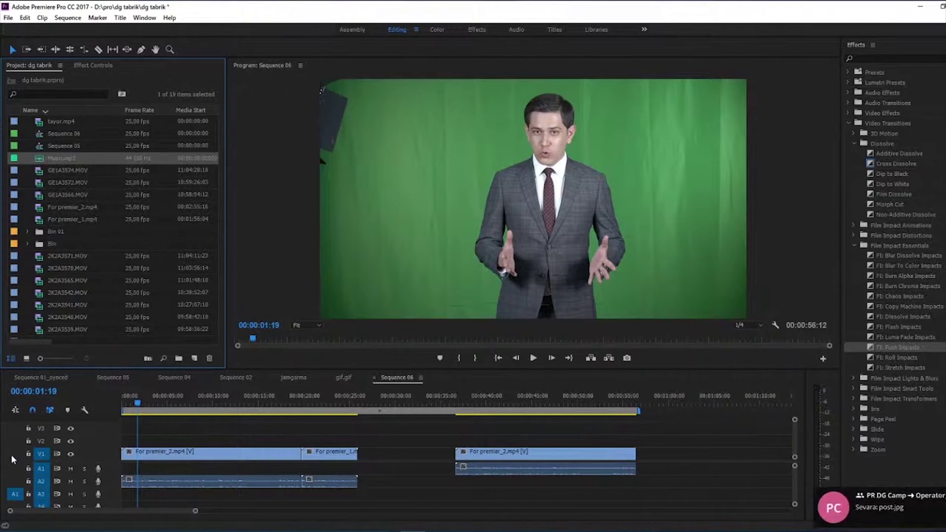
Enlarge video track V1 and place Music.mp3 at the start of audio track A3
double_click(88, 457)
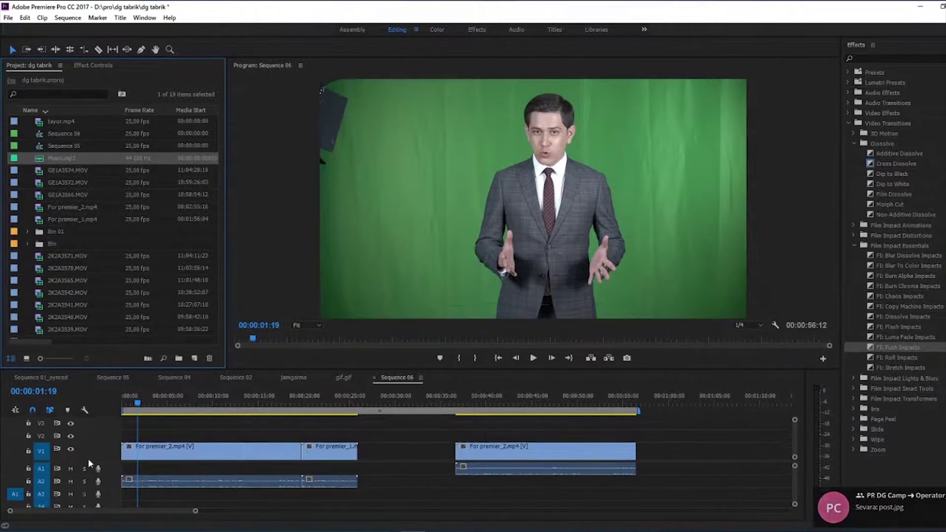
left_click(105, 468)
left_click_drag(57, 158, 119, 493)
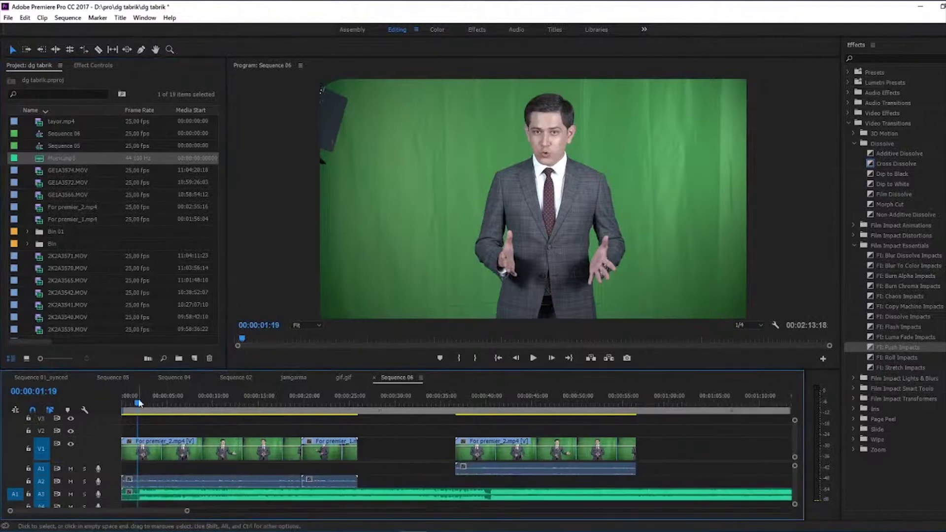
Play Sequence 06 from the beginning to hear the voice with the music, then return the playhead to about 0:00:05:18
left_click_drag(140, 403, 111, 401)
key("space")
key("z")
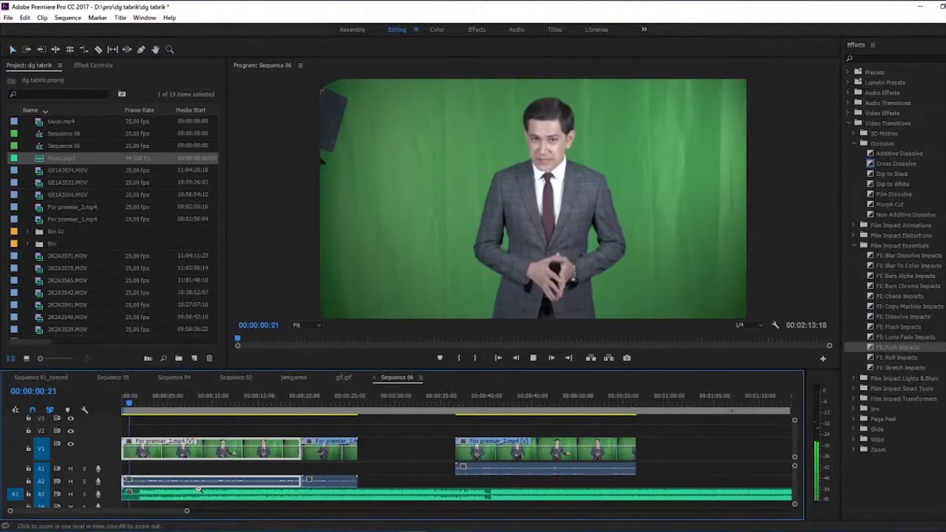
left_click(215, 469)
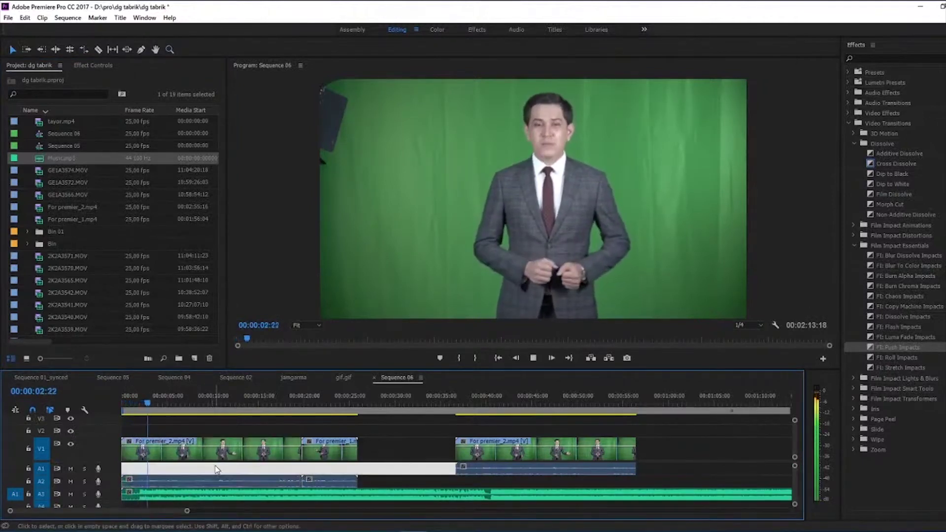
left_click(213, 492)
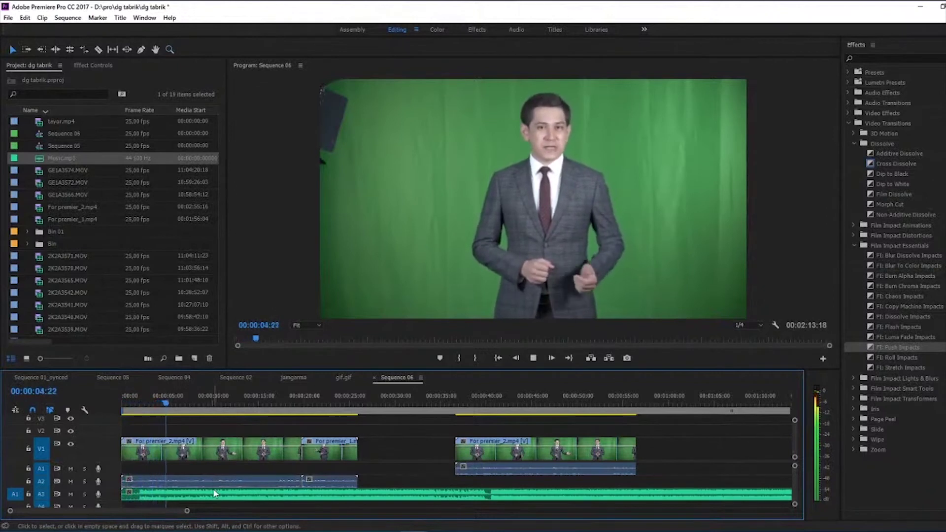
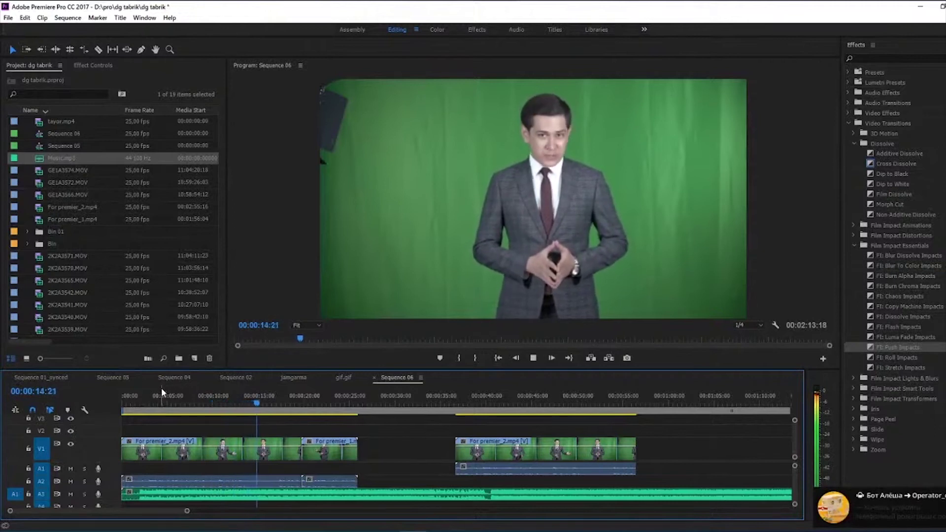
left_click_drag(159, 397, 174, 443)
left_click(170, 469)
left_click(224, 469)
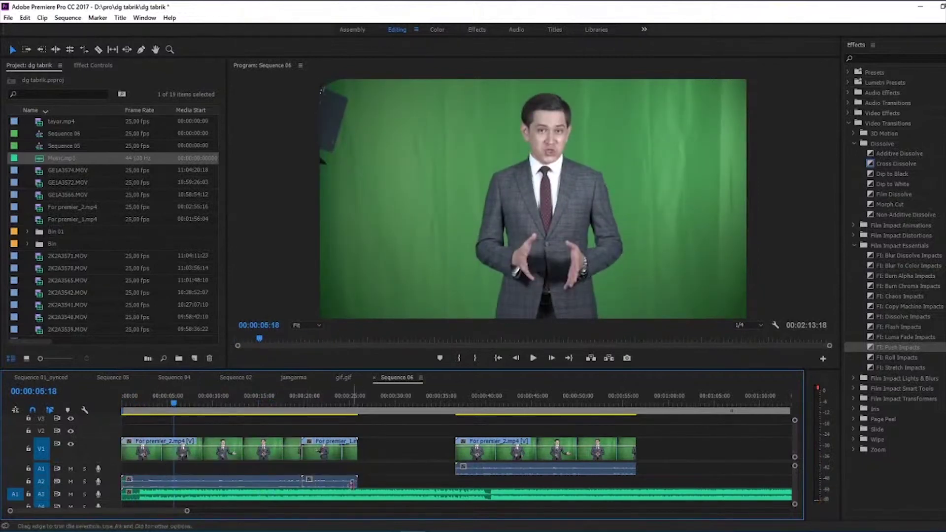
Solo audio track A2 and play the presenter's voice from 0:00:05:18
left_click(265, 458)
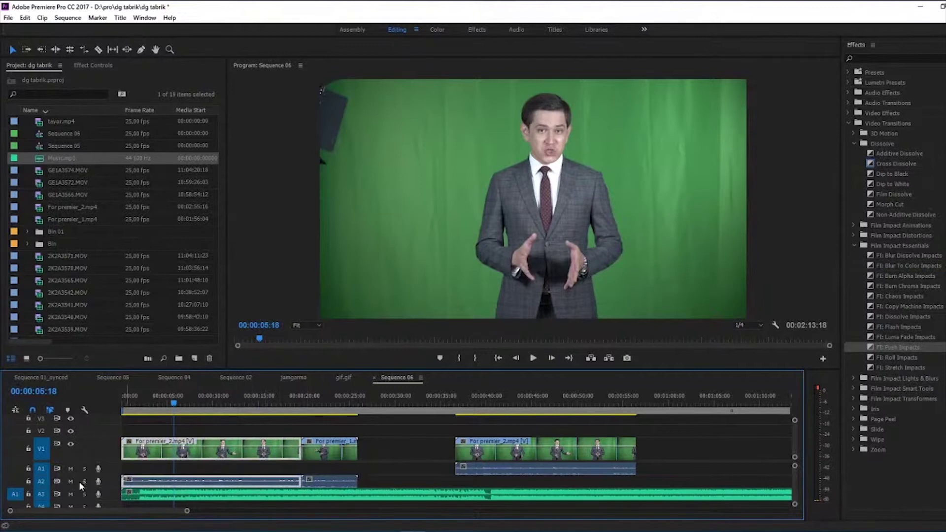
left_click(83, 481)
key("space")
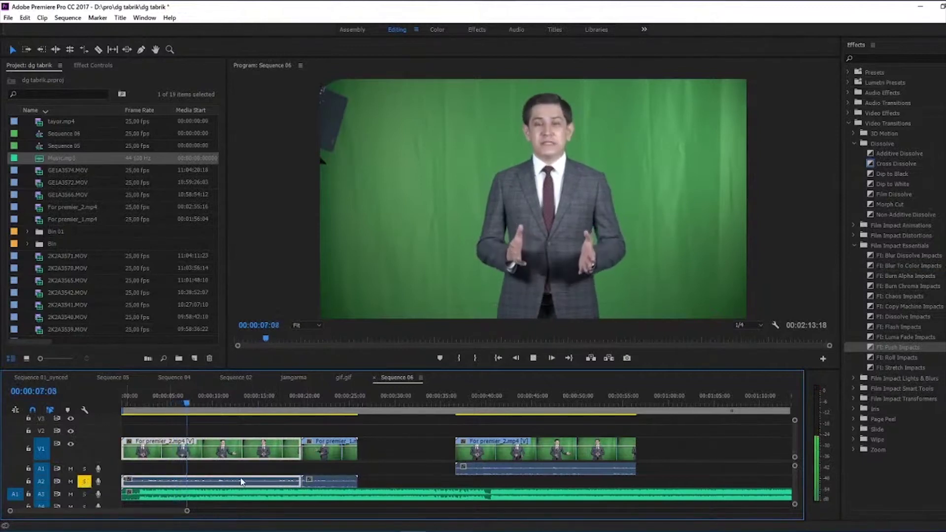
Stop playback and select only the two voice audio clips on track A2
left_click(270, 473)
left_click(286, 473)
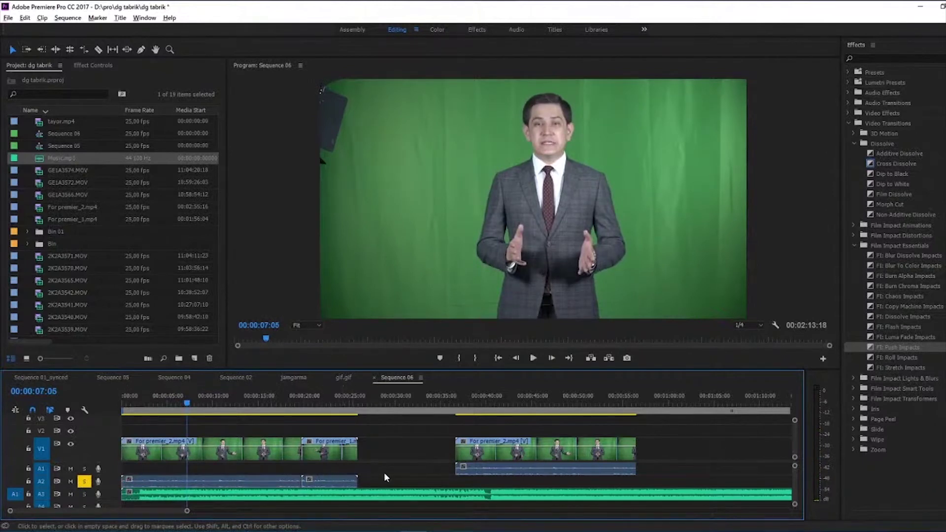
left_click_drag(382, 471, 193, 481)
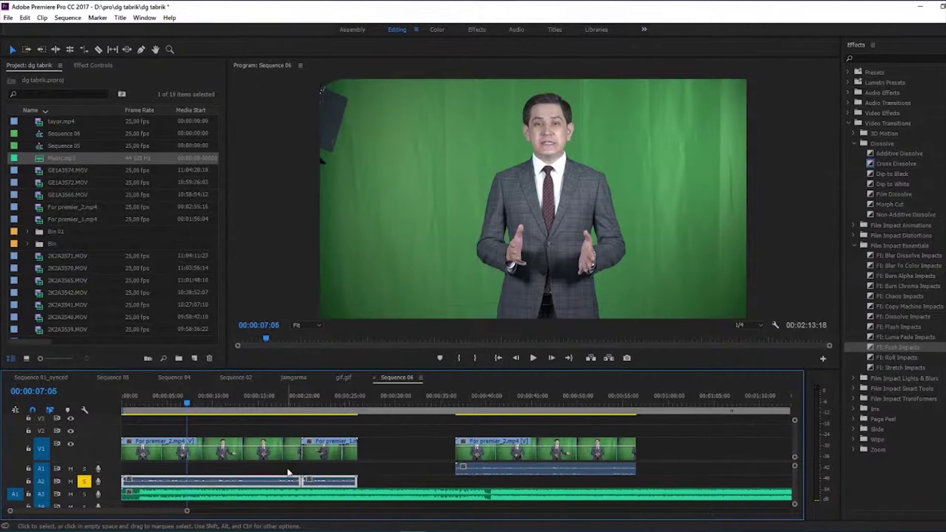
Delete the first two clips' audio from track A2 and turn off solo on A2 during playback
key("Delete")
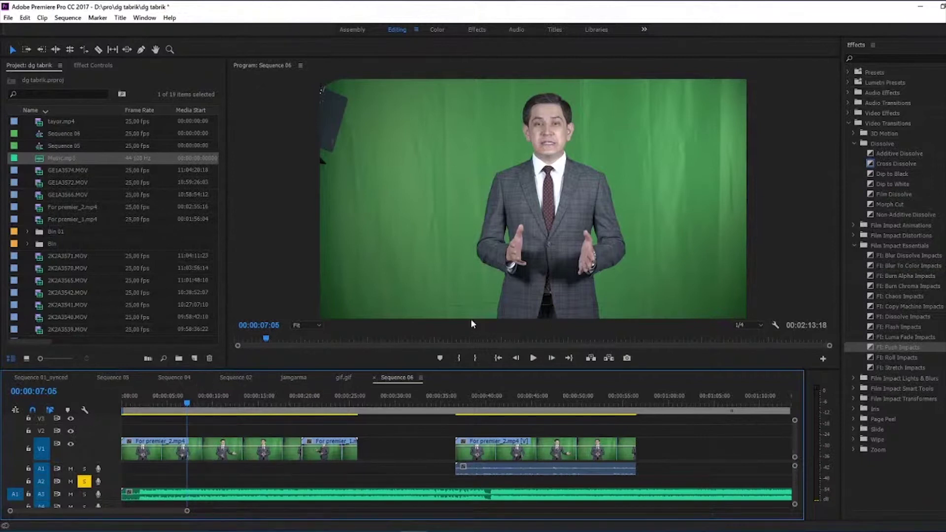
key("space")
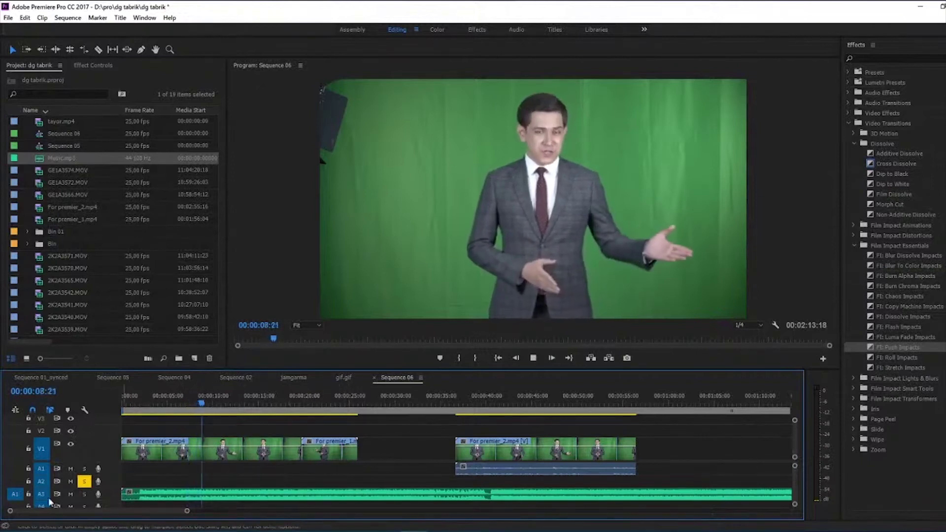
left_click(85, 482)
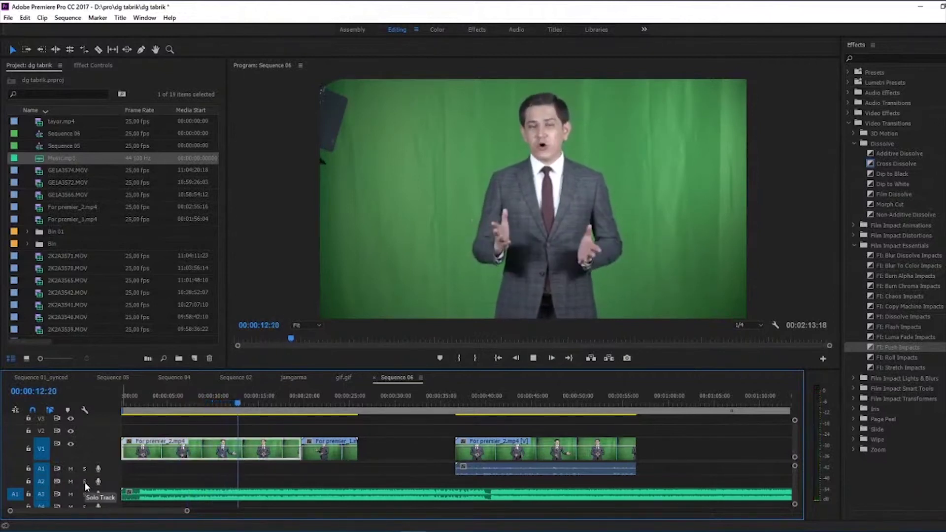
left_click(85, 482)
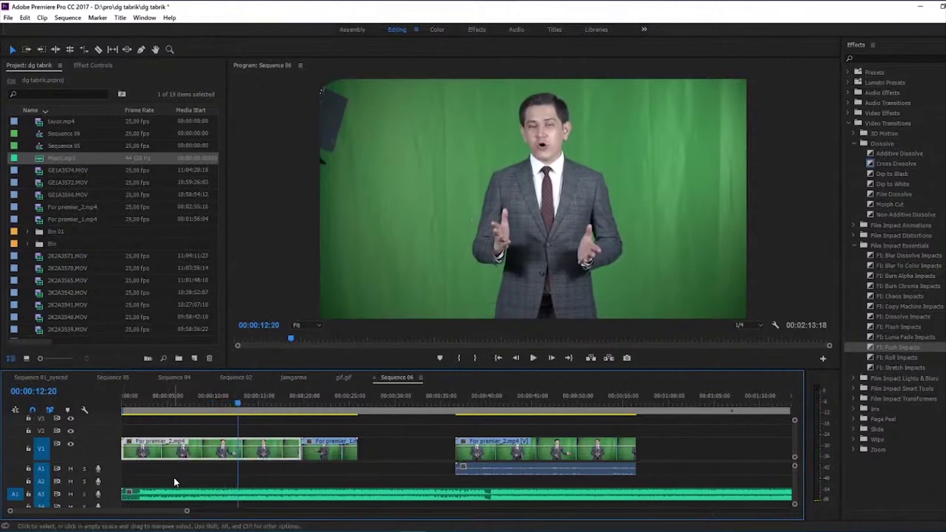
Restore the first two clips' audio and place it on track A1, with solo turned off on A2
mouse_move(183, 499)
left_mouse_down()
mouse_move(188, 473)
mouse_move(185, 497)
left_mouse_up()
left_click_drag(370, 484, 197, 471)
left_click(85, 482)
Play the opening of the sequence to find the music's first beat and add a timeline marker at 00:00:02:05
left_click_drag(132, 403, 140, 404)
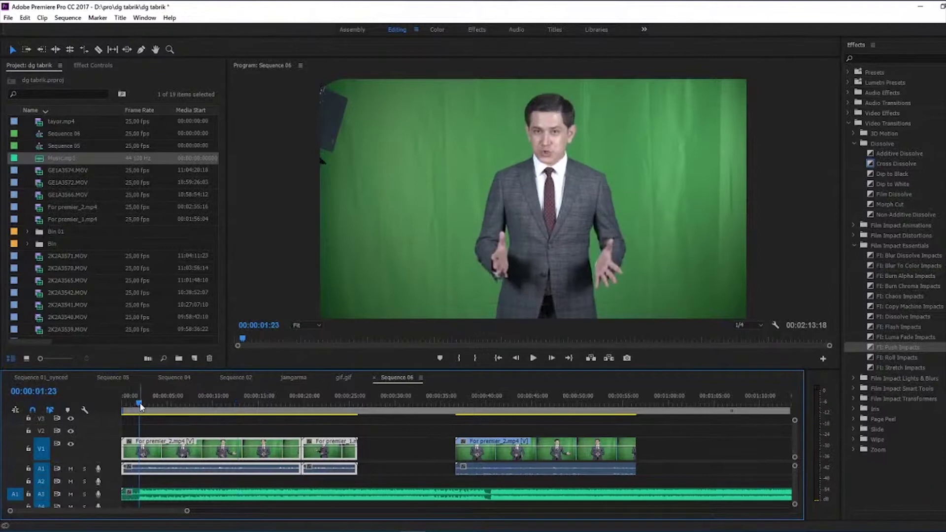
left_click_drag(140, 405, 126, 412)
key("space")
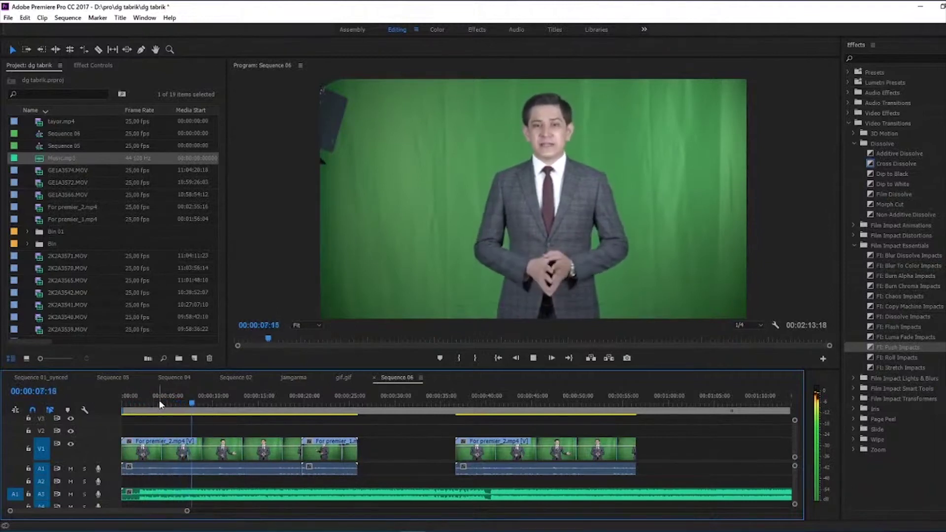
left_click(138, 399)
key("space")
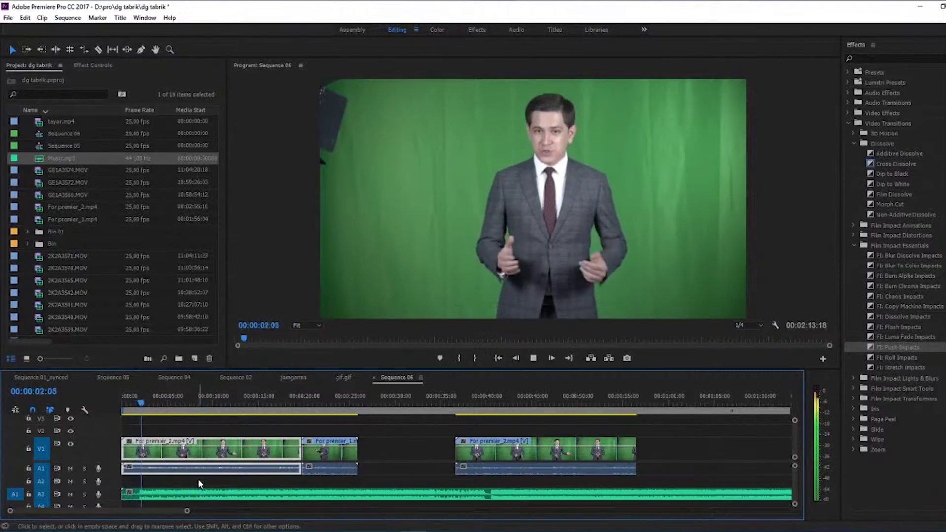
key("space")
left_click(199, 484)
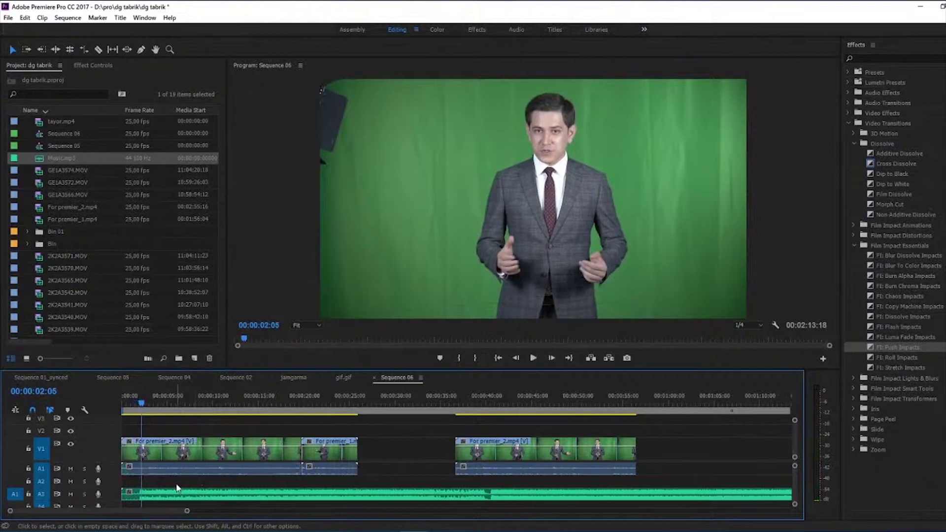
key("m")
Play the sequence on from the first marker and add timeline markers on the music's beats up to about 00:00:24
key("space")
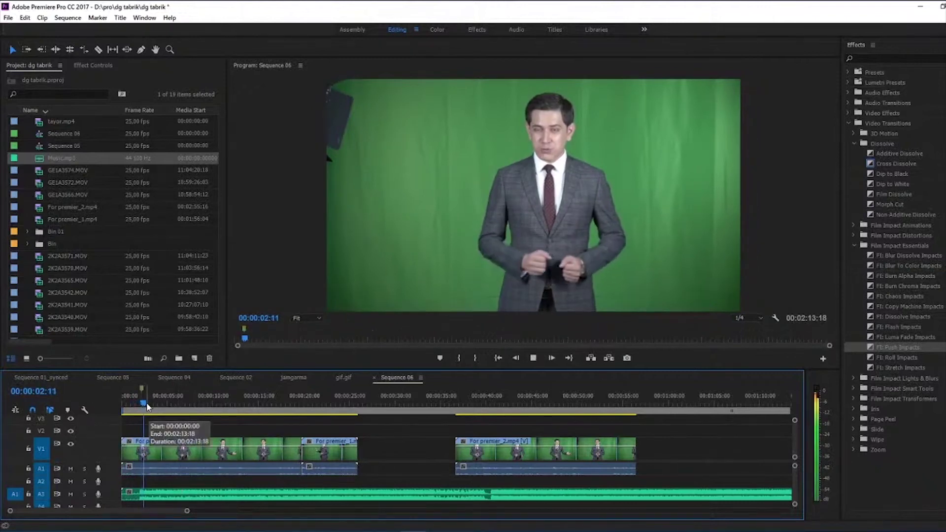
key("m")
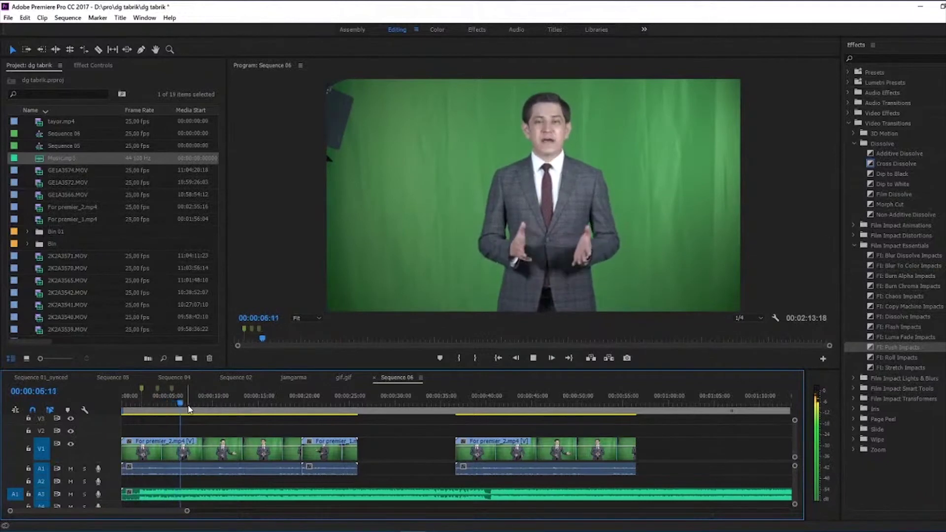
key("m")
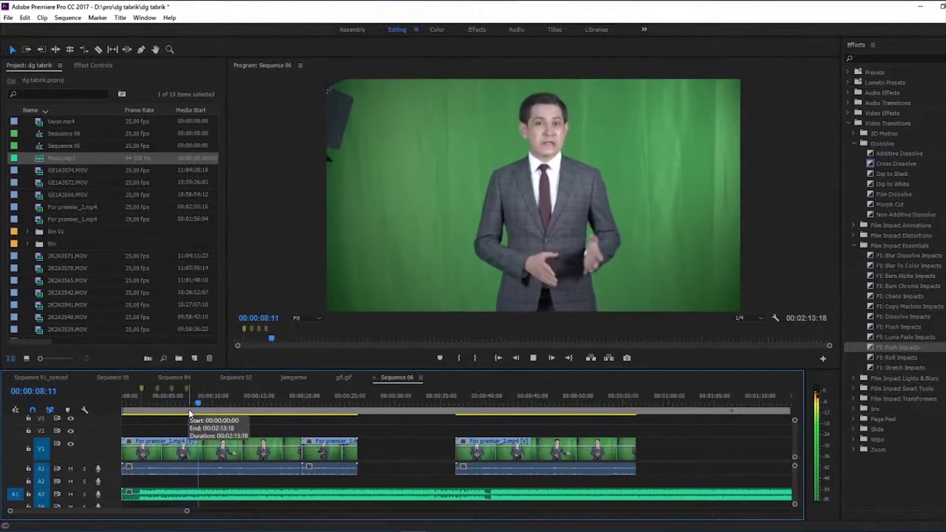
key("m")
key("m")
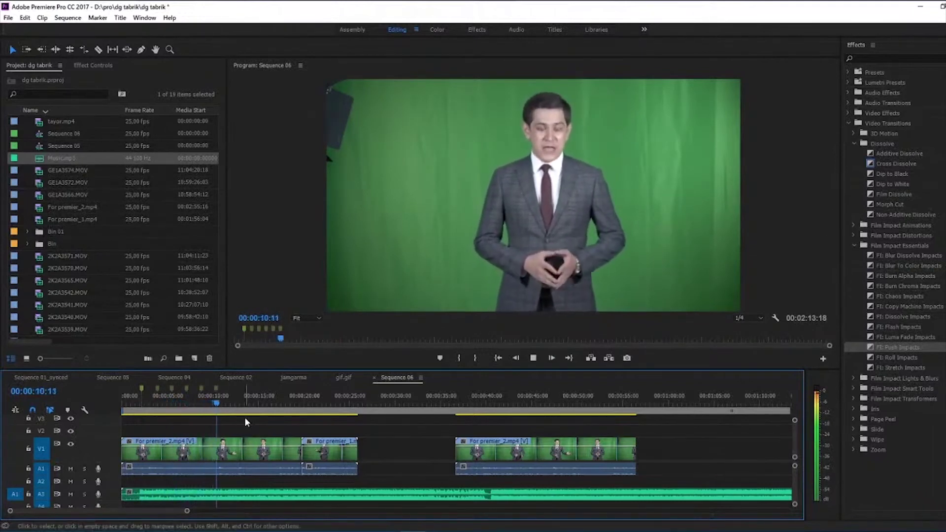
key("m")
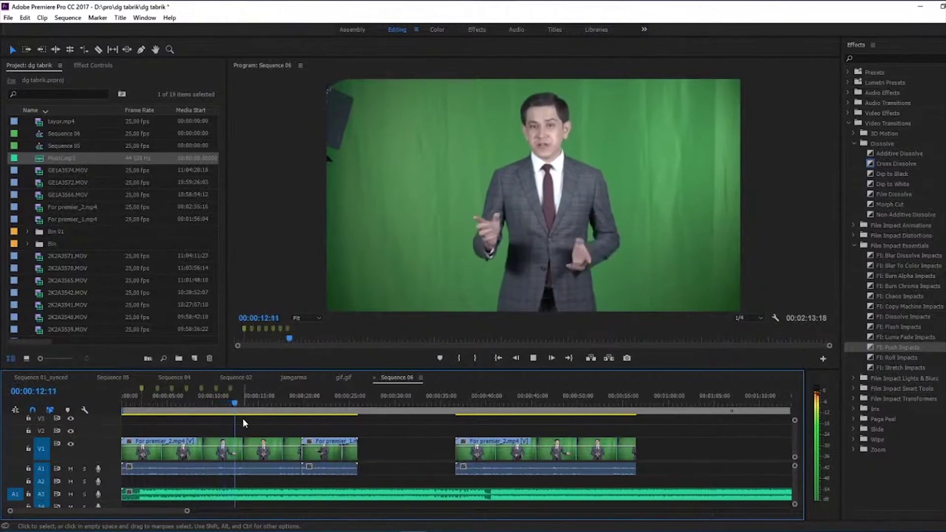
key("m")
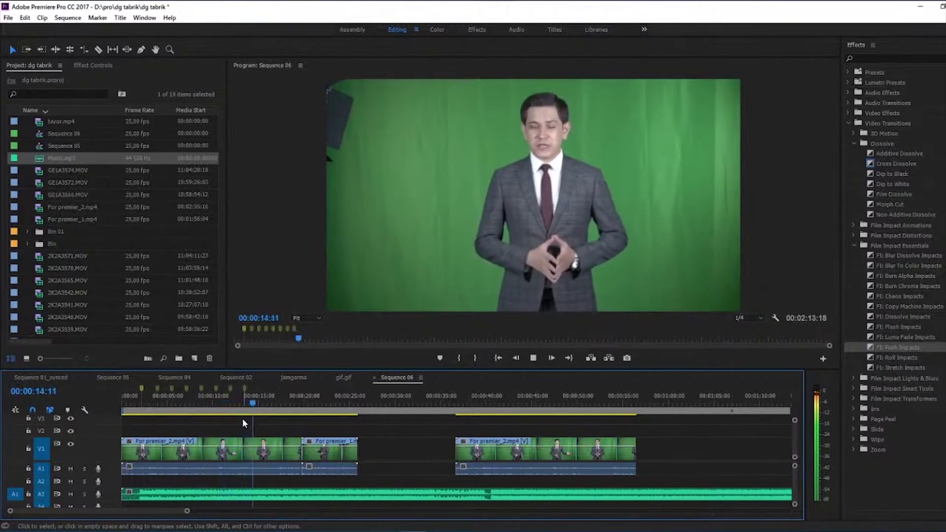
key("m")
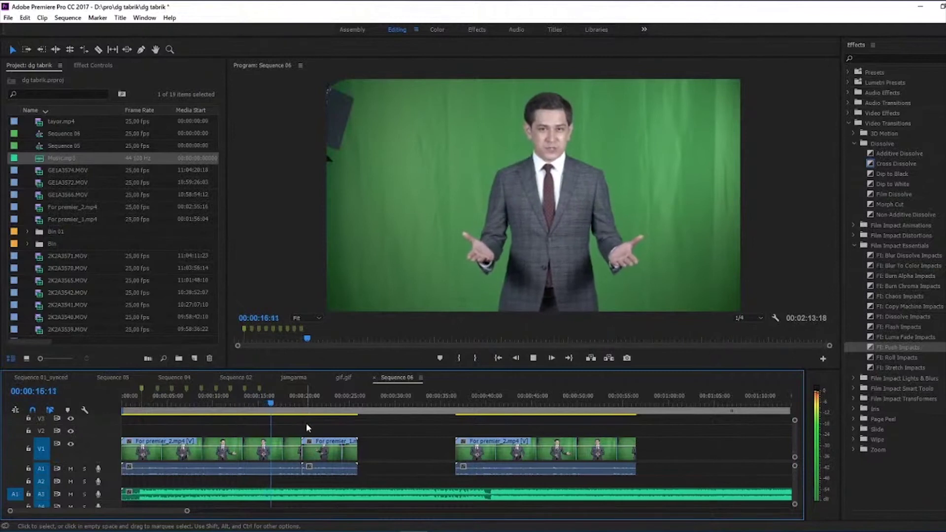
key("m")
key("m")
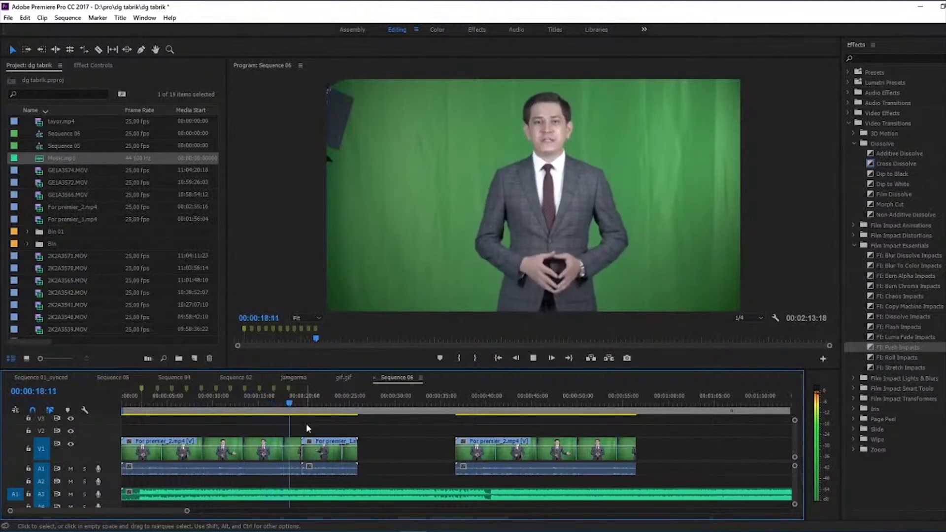
key("m")
key("m")
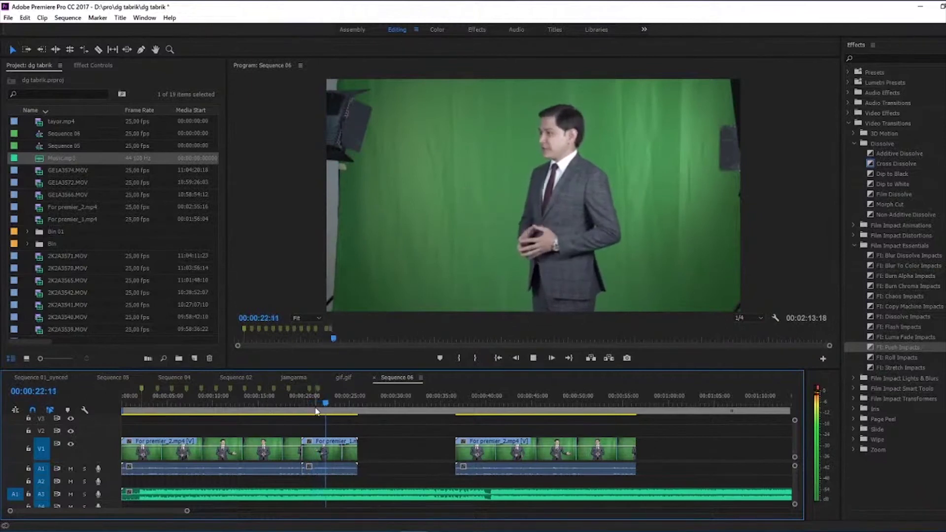
key("m")
key("m")
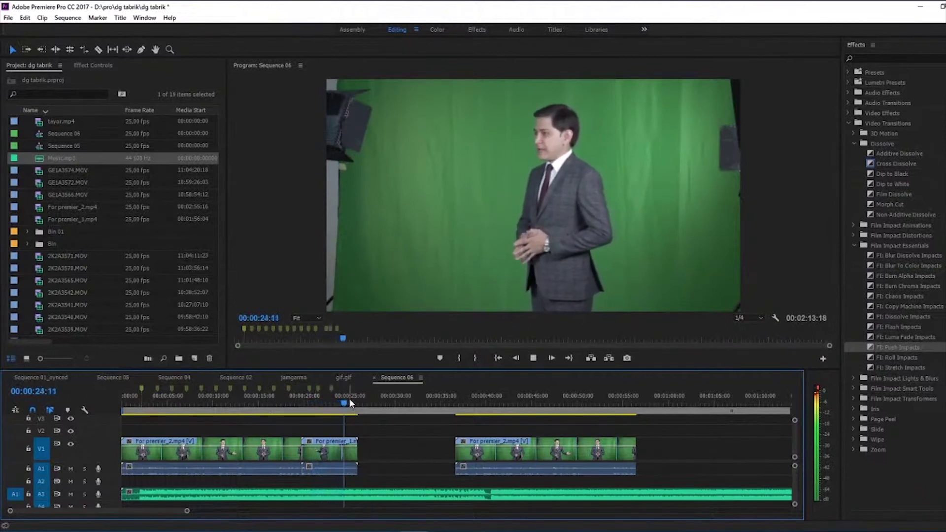
key("space")
Play the sequence from the start with the first clip selected and place markers on the clip itself
key("Home")
left_click_drag(142, 418, 135, 416)
key("space")
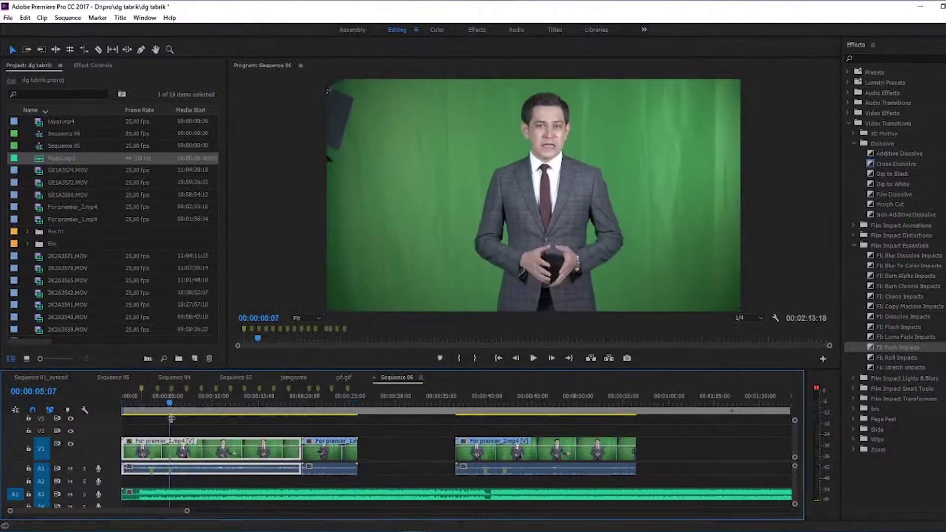
left_click_drag(163, 400, 152, 400)
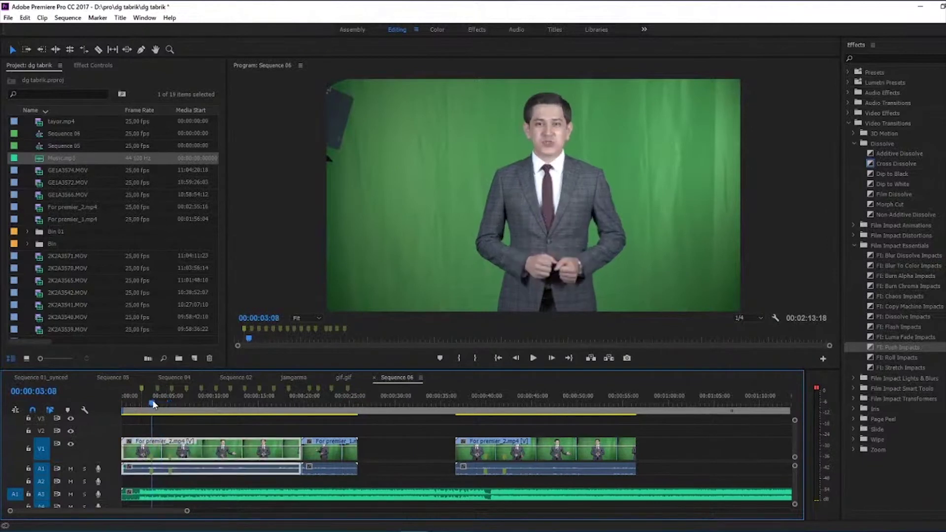
Try adding a timeline marker at 00:00:03:08 and another marker at 00:00:02:13
left_click(189, 427)
key("m")
left_click_drag(152, 403, 145, 405)
key("m")
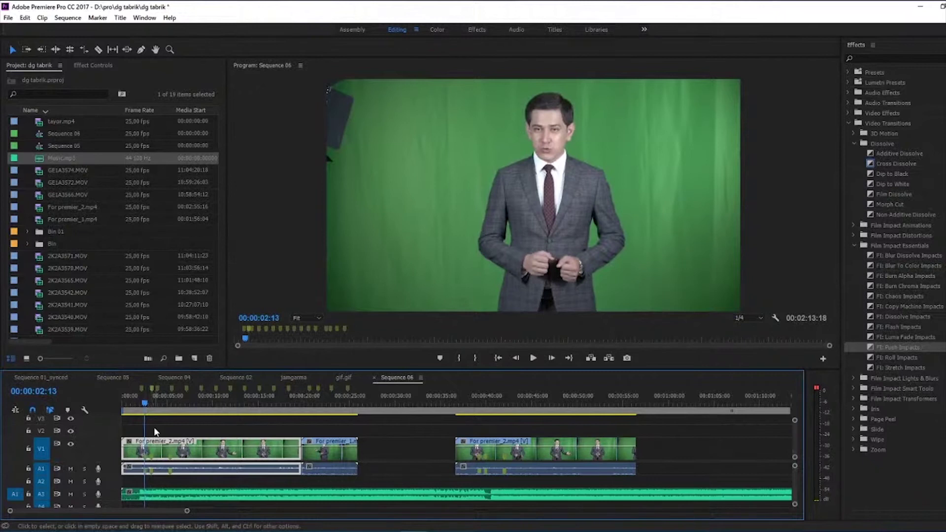
left_click(154, 428)
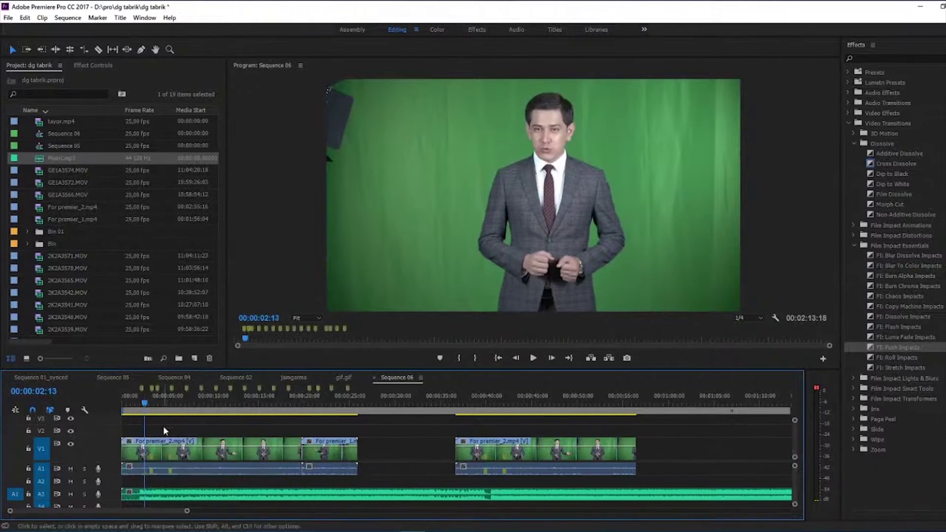
Jump the playhead through the first five timeline markers to check their positions against the music
left_click(150, 448)
left_click(140, 403)
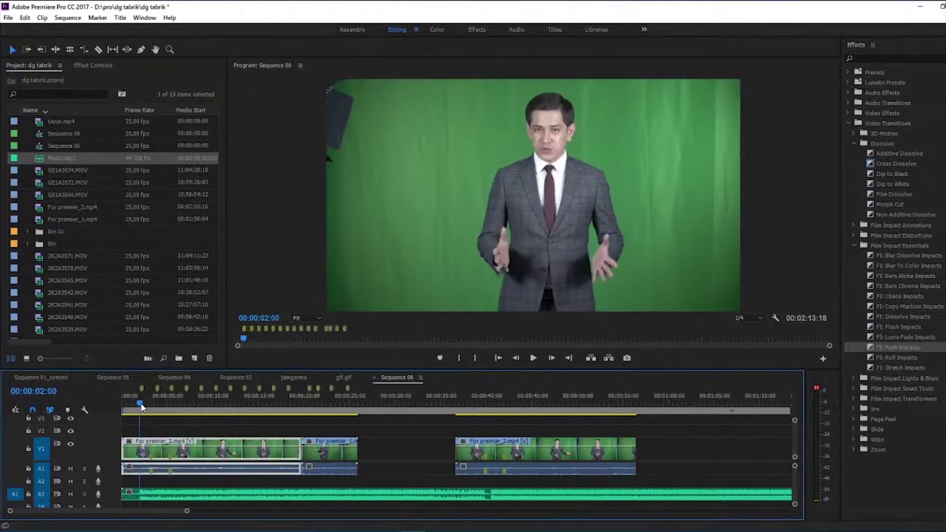
left_click(142, 392)
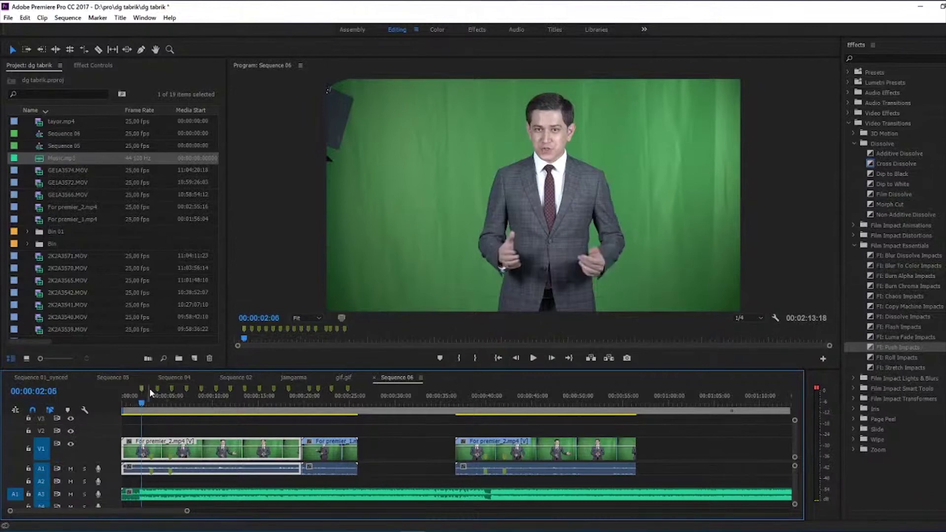
left_click(156, 388)
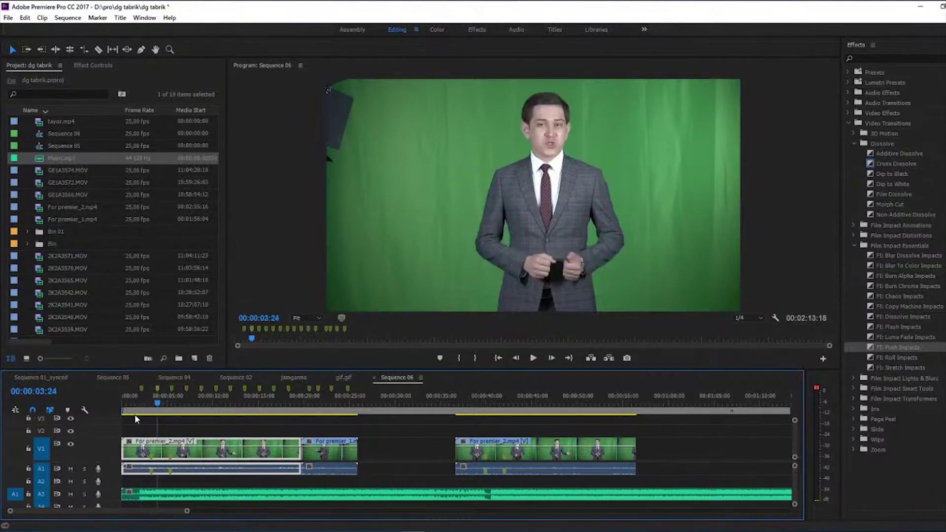
left_click(171, 389)
left_click(186, 388)
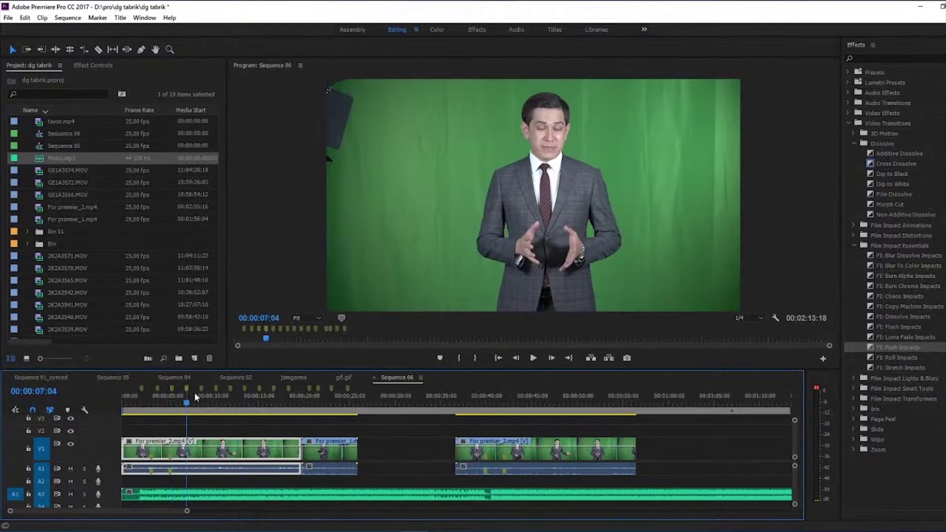
left_click(202, 387)
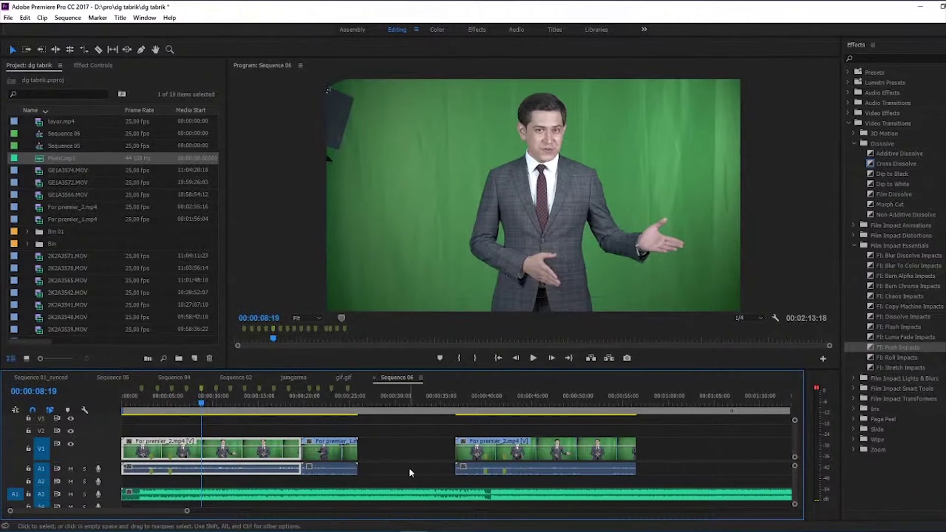
Select all three For premier clips and move them away to free the start of the sequence
left_click(397, 473)
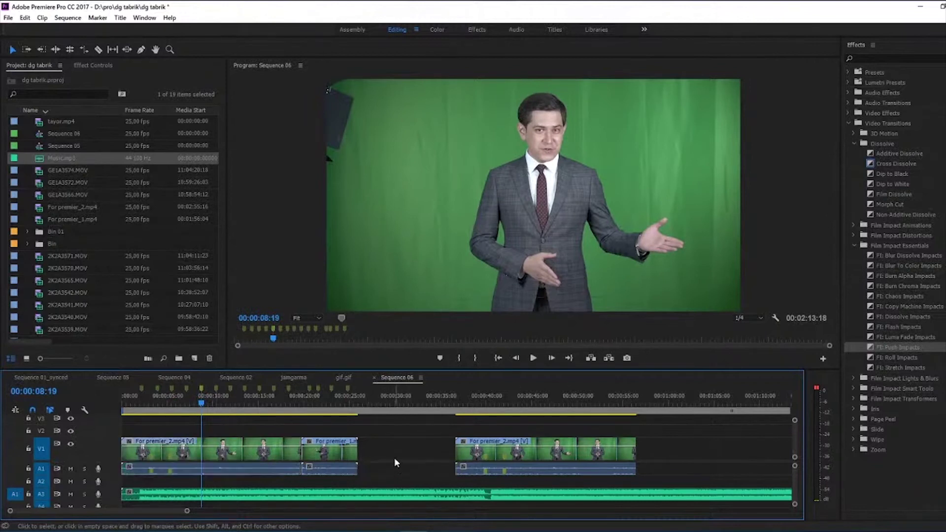
left_click(435, 443)
left_click_drag(663, 469, 143, 433)
left_click_drag(240, 454, 757, 454)
Place the seven clips 2K2A3571.MOV through 2K2A3539.MOV from the project at the start of track V1
left_click(175, 402)
scroll(241, 445, "down", 5)
left_click_drag(293, 427, 468, 447)
left_click(77, 259)
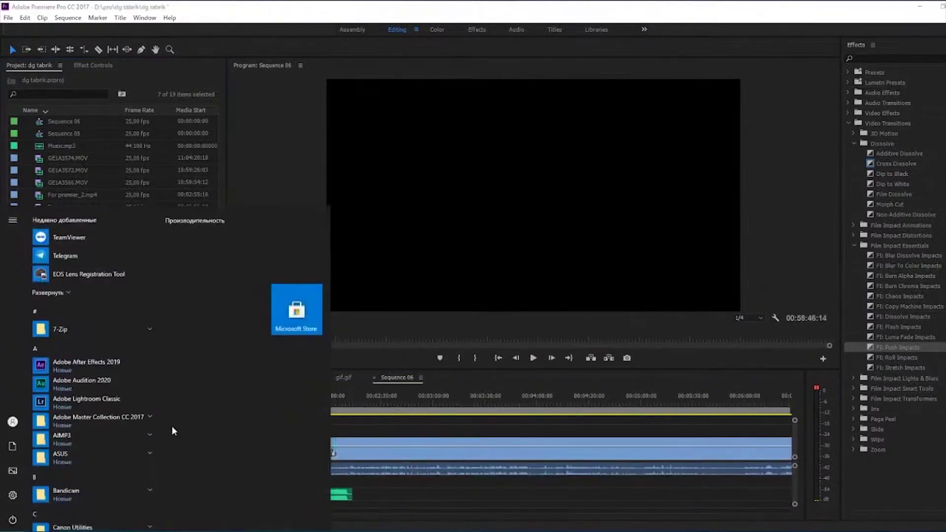
key("super")
Scrub through the first clip, 2K2A3571.MOV, and return the playhead to near the sequence start
left_click_drag(179, 390, 121, 402)
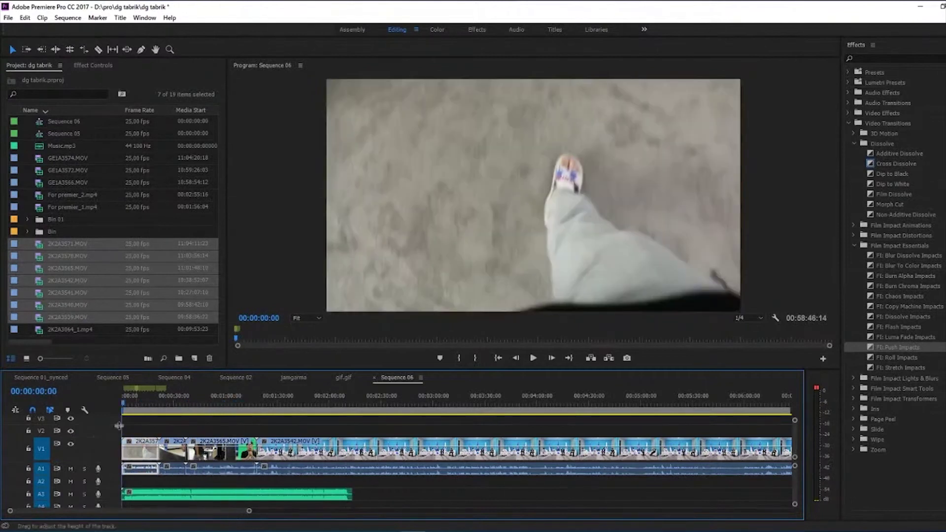
left_click(141, 423)
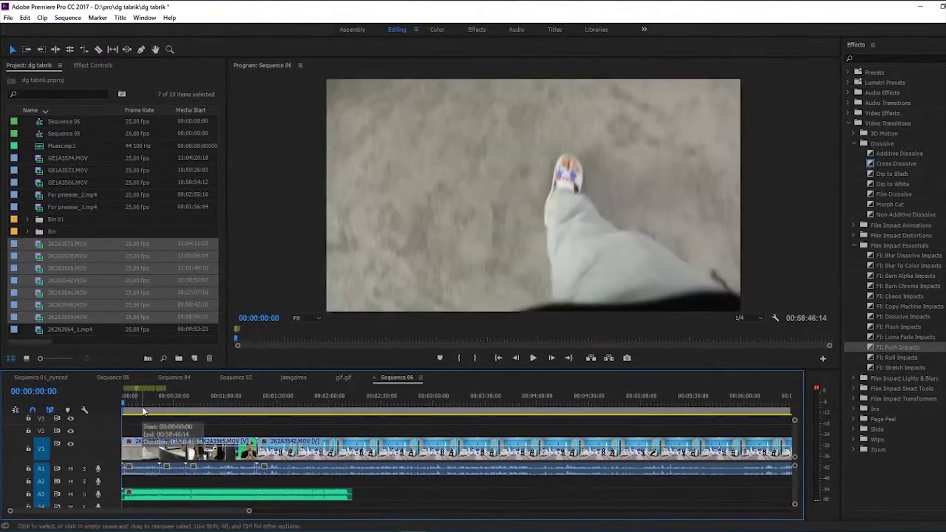
key("equal")
key("equal")
key("equal")
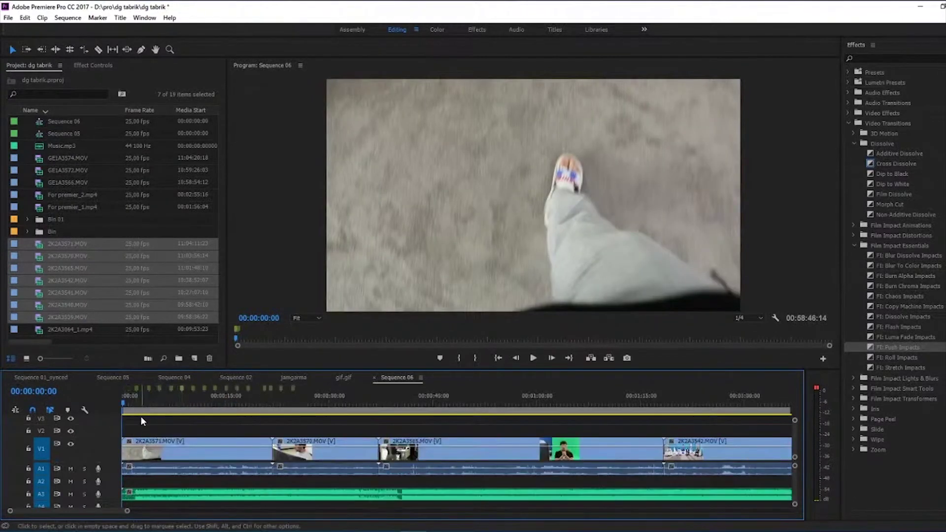
left_click_drag(127, 397, 235, 402)
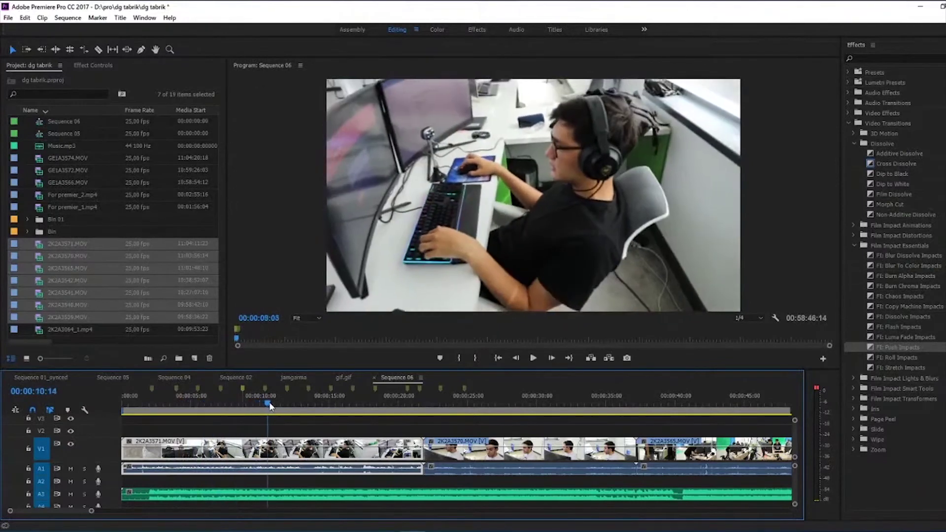
left_click_drag(342, 410, 128, 436)
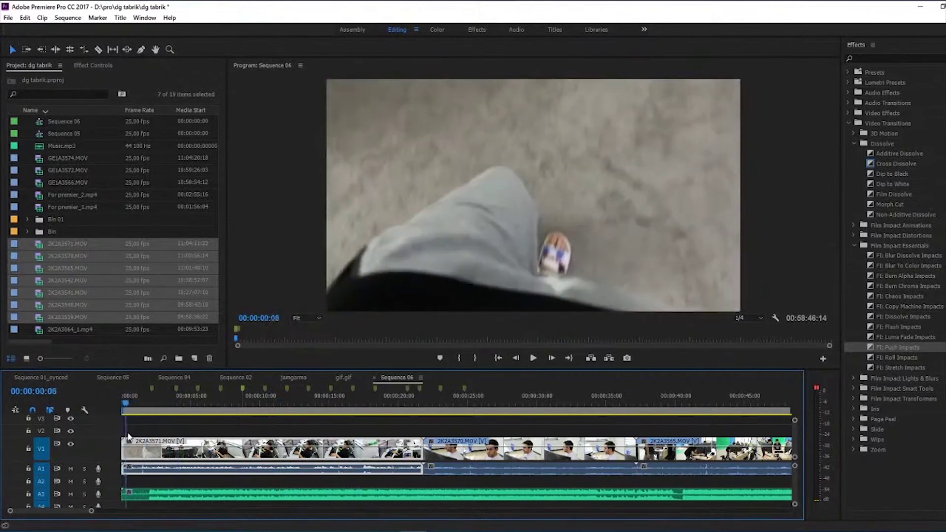
Try deleting the first clip, 2K2A3571.MOV, from the timeline and undo the deletion
key("Delete")
key("ctrl+z")
left_click(142, 446)
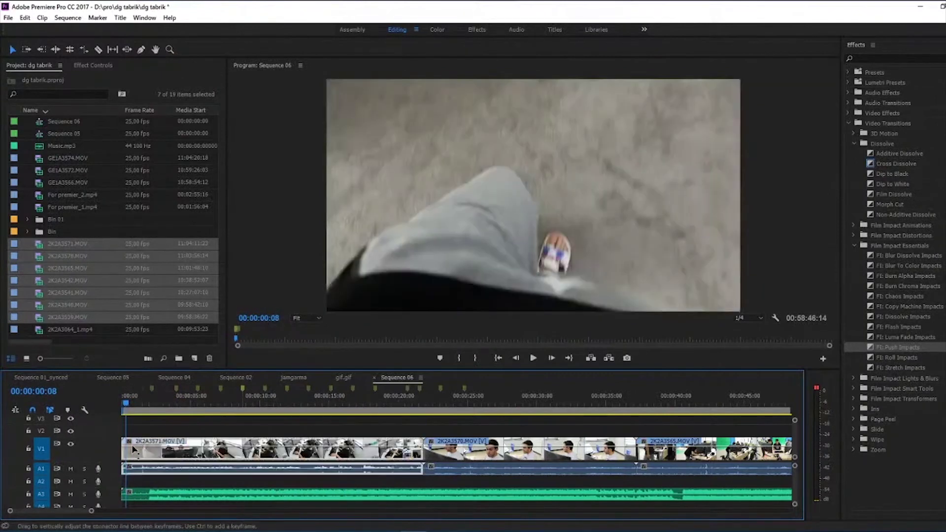
Trim the start of the first clip, 2K2A3571.MOV, to 00:00:00:08 and cut the clip at 00:00:08:19
left_click_drag(124, 446, 127, 445)
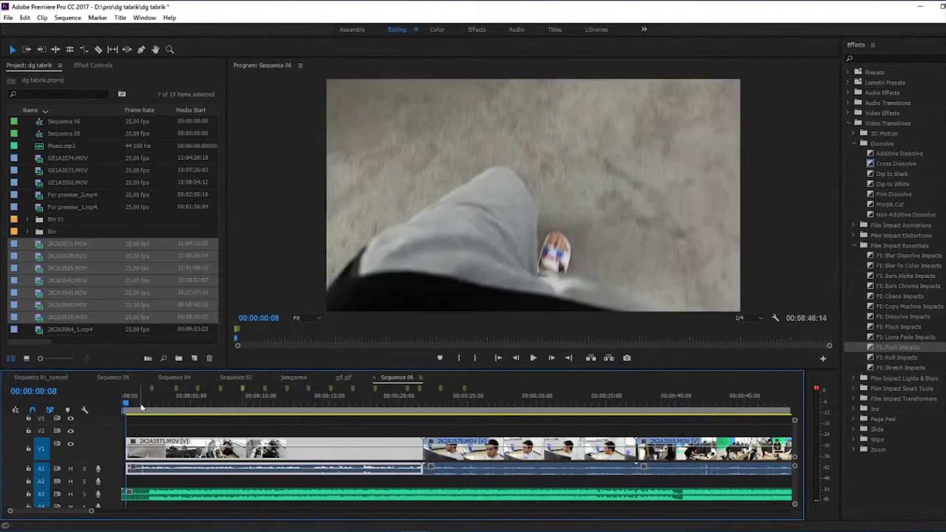
left_click_drag(148, 400, 172, 400)
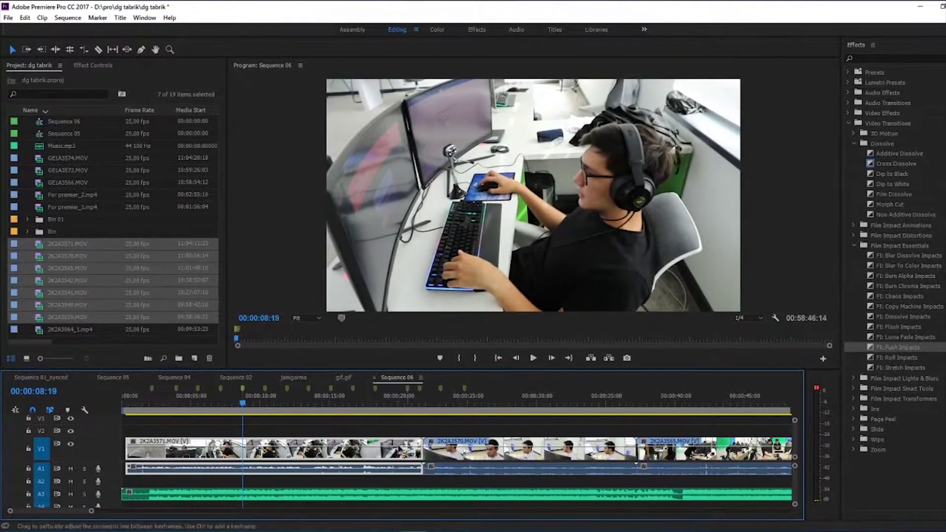
key("c")
left_click(243, 450)
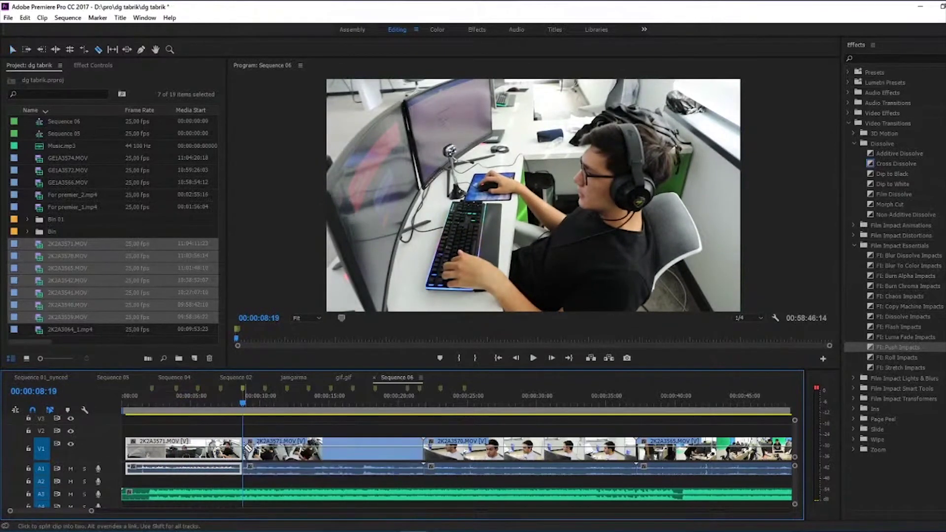
Cut the second part of 2K2A3571.MOV shortly before and at 00:00:20:01 to isolate a short close-up piece
left_click_drag(247, 399, 402, 412)
key("c")
left_click(382, 448)
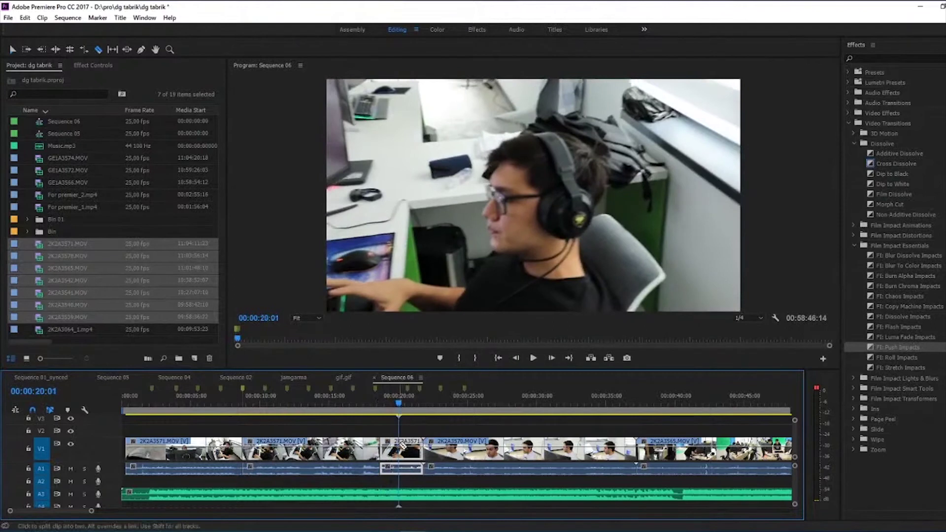
left_click(406, 448)
Delete the middle and last pieces of 2K2A3571.MOV and move the remaining close-up piece against the first segment
key("v")
left_click(412, 450)
key("Delete")
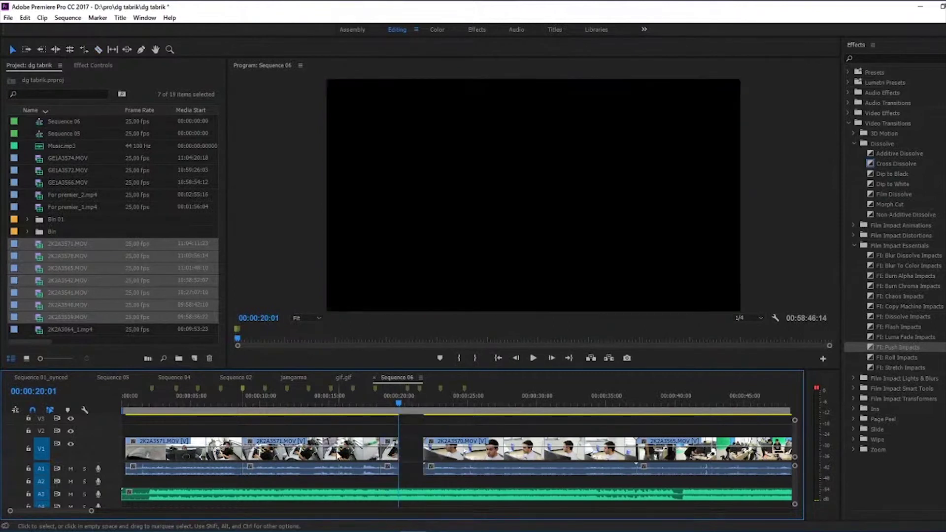
left_click(335, 450)
key("Delete")
left_click_drag(187, 396, 130, 413)
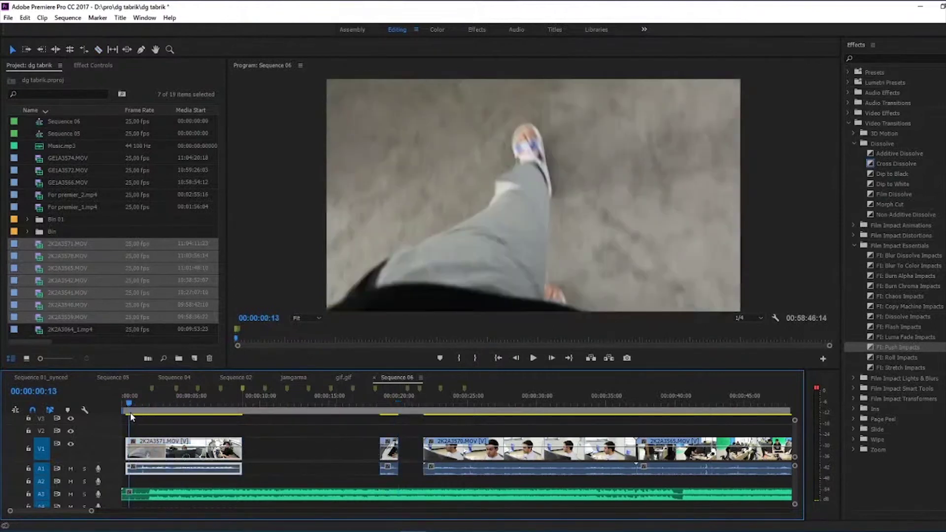
left_click(394, 443)
left_click_drag(394, 443, 258, 448)
Cut 2K2A3570.MOV at 00:00:26:21 and 00:00:29:17
left_click_drag(419, 400, 434, 402)
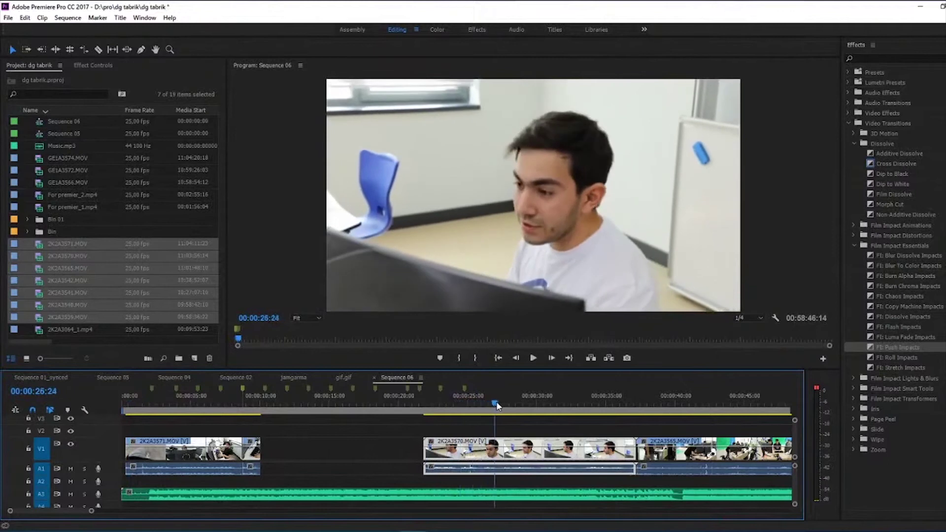
left_click_drag(506, 405, 494, 435)
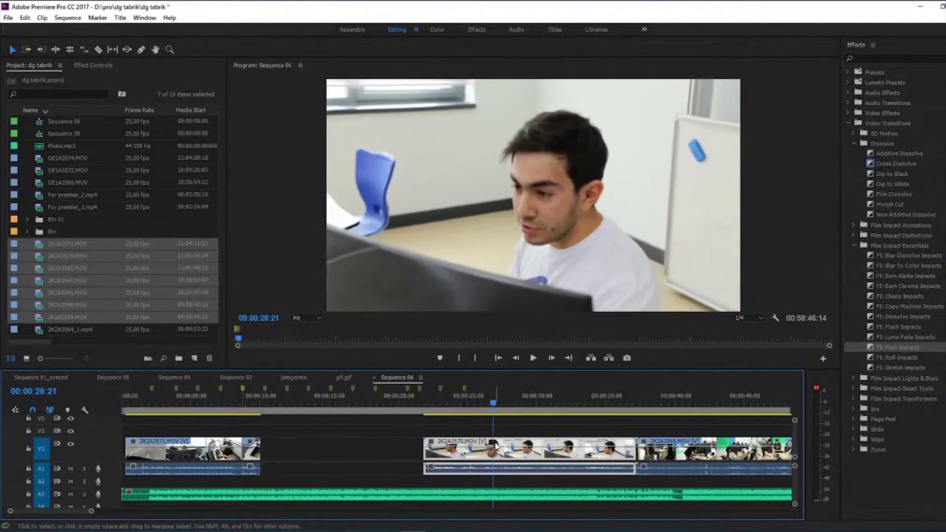
key("c")
left_click(493, 443)
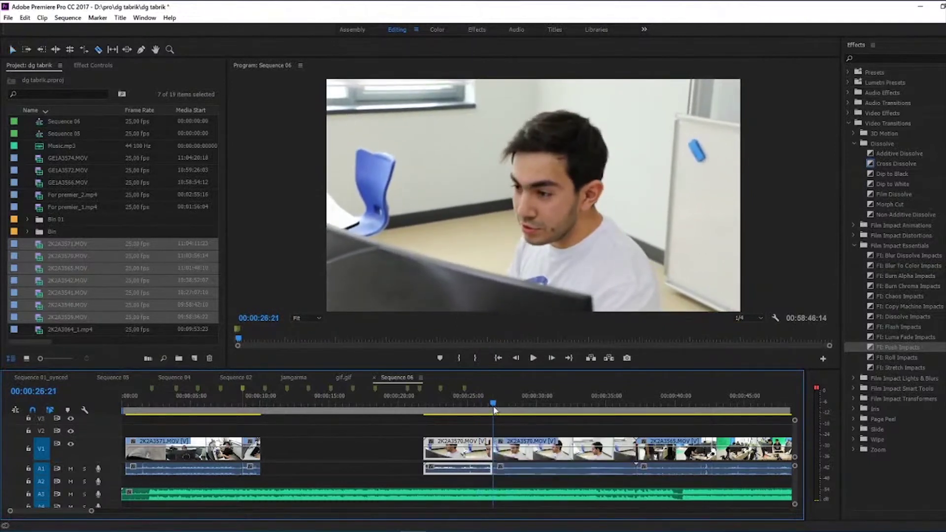
left_click(503, 409)
left_click_drag(502, 409, 532, 409)
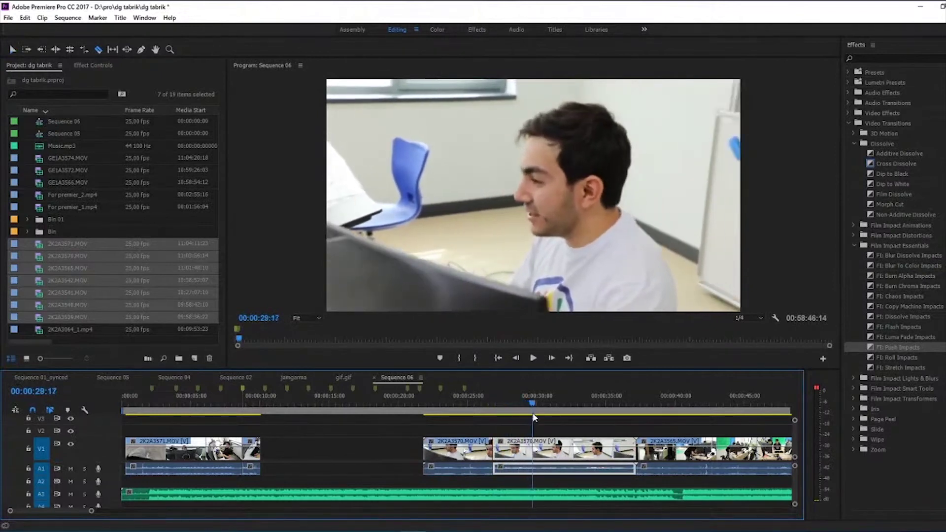
left_click(533, 441)
Delete the outer two pieces of 2K2A3570.MOV, keeping only its middle piece
key("v")
left_click(556, 449)
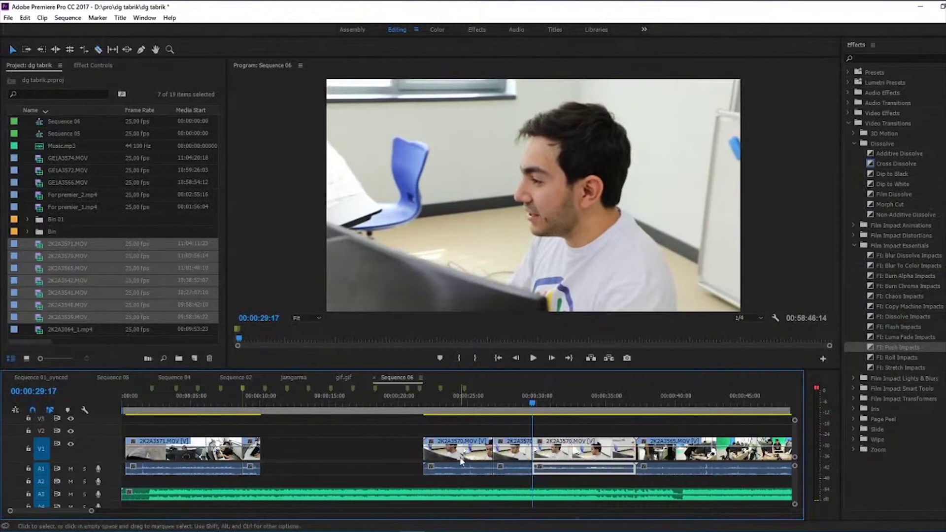
key("Delete")
left_click(461, 458)
key("Delete")
Move the remaining 2K2A3570.MOV piece against the end of the trimmed 2K2A3571.MOV pieces
left_click(642, 412)
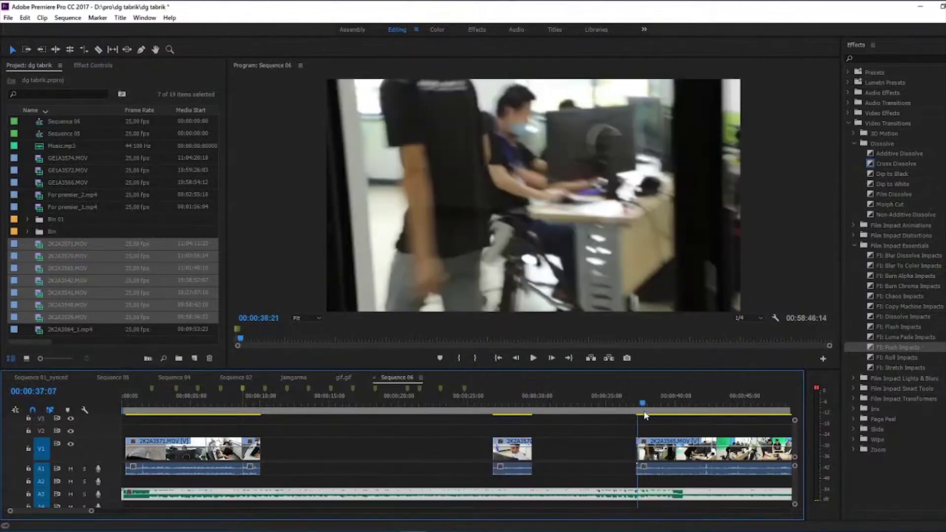
left_click_drag(512, 449, 291, 447)
left_click(471, 455)
key("Delete")
Cut 2K2A3565.MOV at 00:00:50:23 and 00:00:53:13
key("minus")
key("minus")
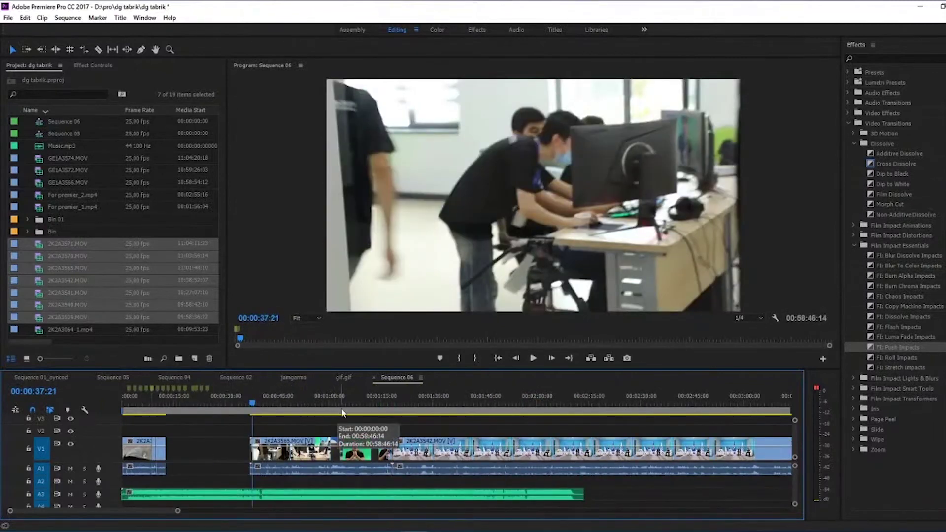
key("equal")
left_click_drag(373, 405, 476, 414)
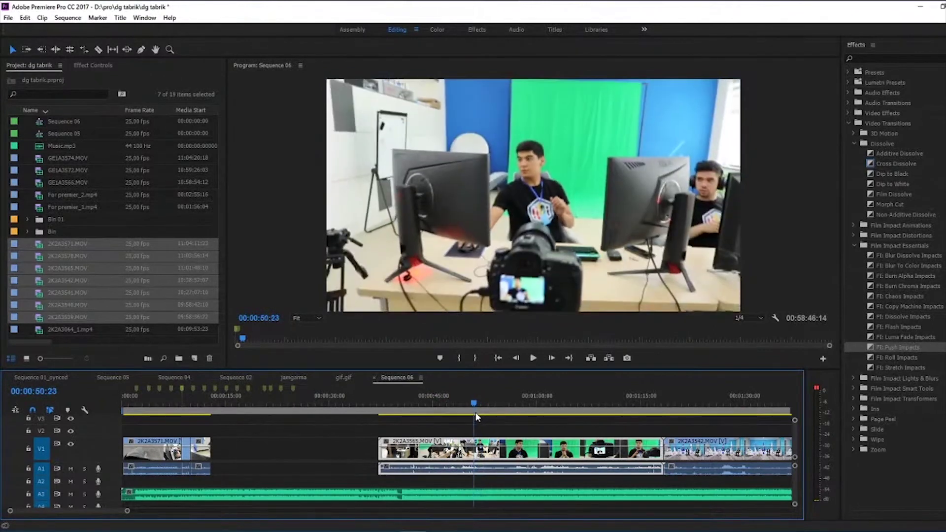
key("c")
left_click(474, 448)
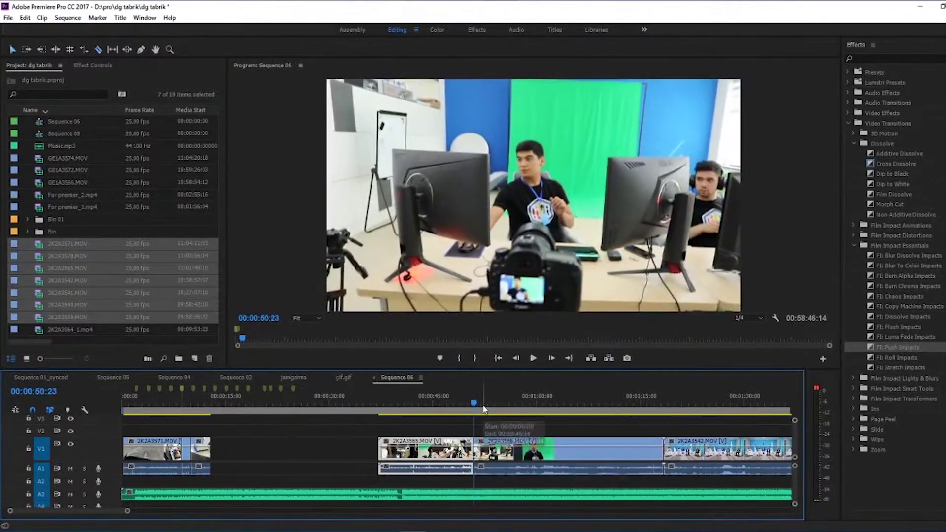
left_click(478, 404)
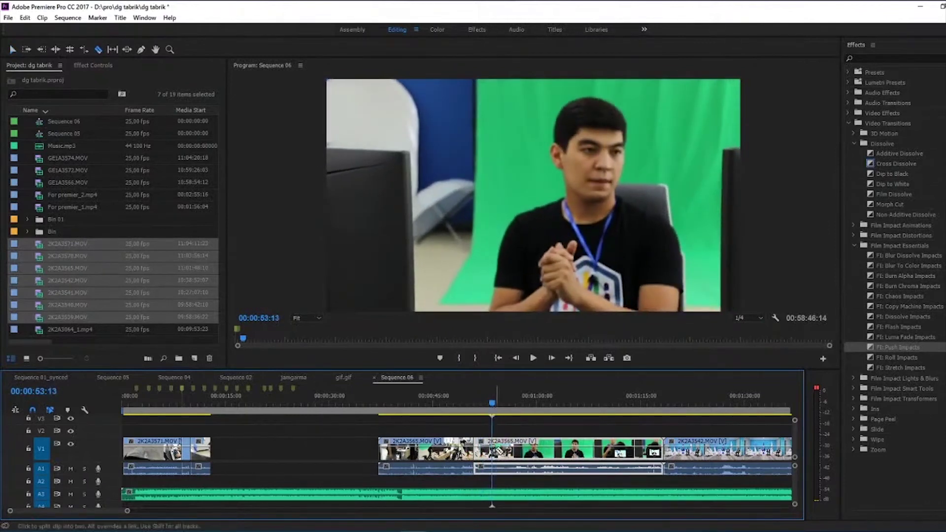
left_click(492, 448)
Cut the rest of 2K2A3565.MOV at 00:01:03:02 and again a few seconds further on to isolate the green-screen shot
left_click(494, 404)
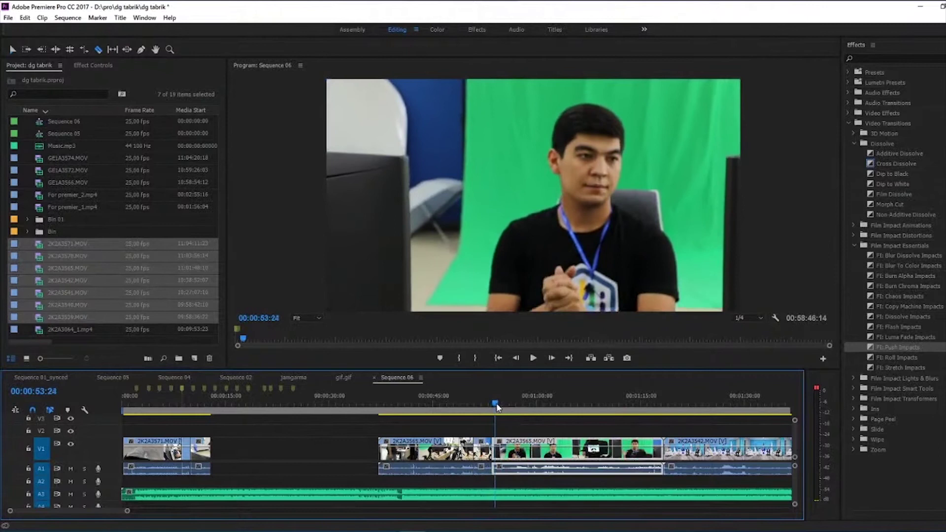
left_click_drag(508, 410, 559, 419)
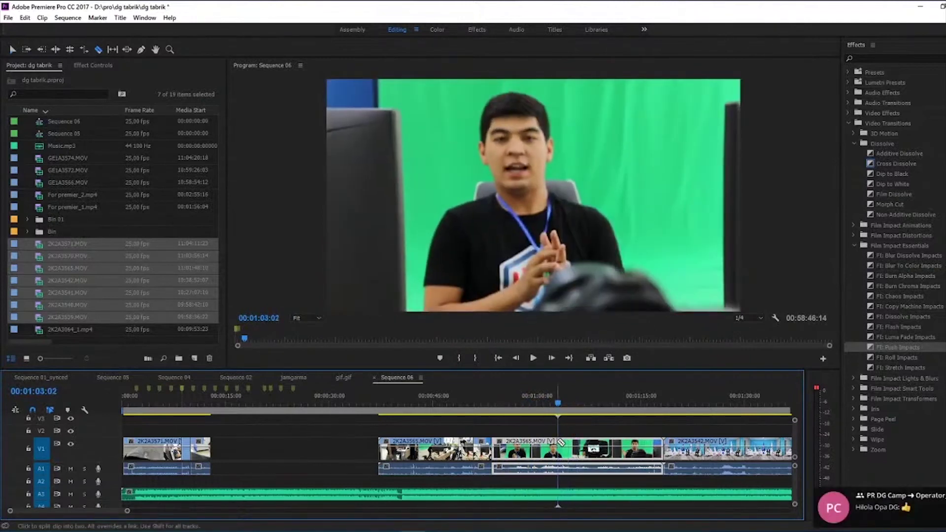
left_click(559, 439)
left_click(560, 407)
left_click_drag(565, 408, 637, 409)
left_click(591, 442)
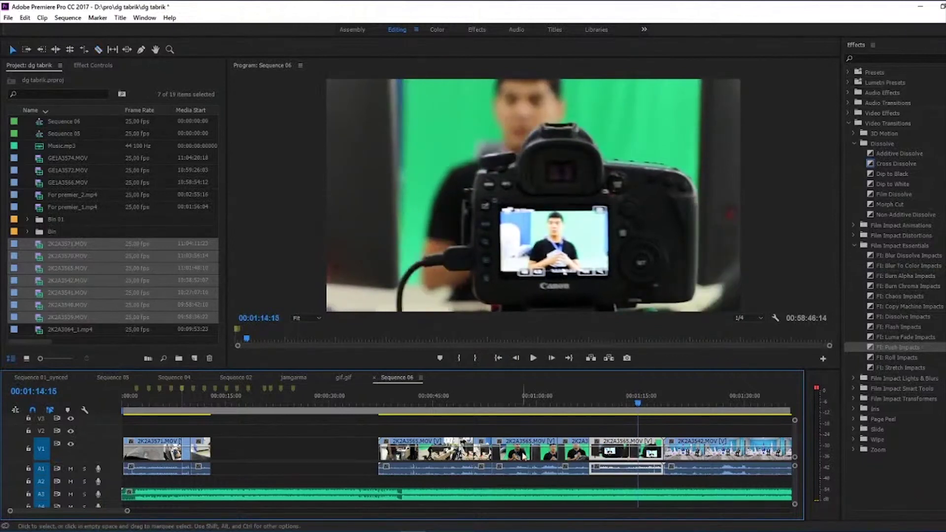
Delete the unwanted pieces of 2K2A3565.MOV, keeping the short piece from 00:00:50:23 and the green-screen piece
key("Delete")
left_click(523, 453)
left_click_drag(560, 400, 424, 415)
key("Delete")
key("Delete")
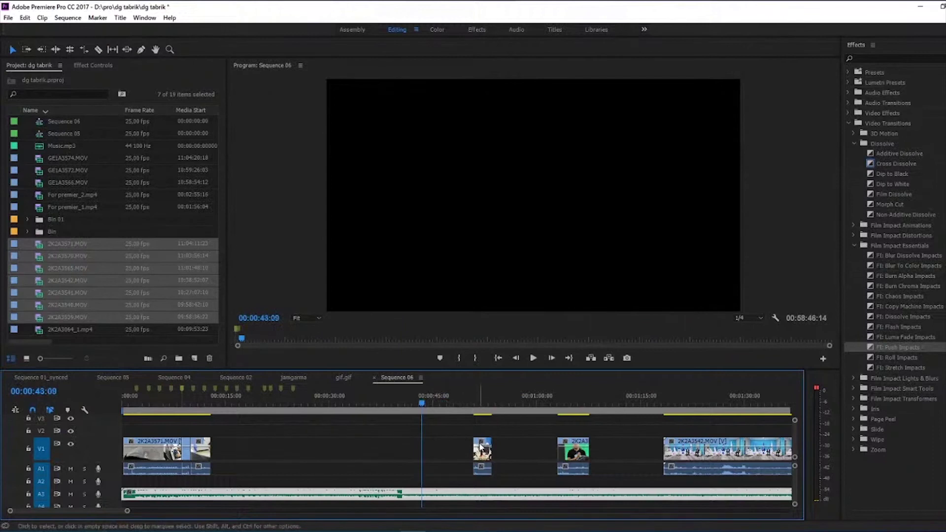
Move the two remaining 2K2A3565.MOV pieces against the end of the assembled clips on V1
left_click(481, 445)
left_click_drag(481, 446, 219, 449)
left_click_drag(570, 450, 248, 443)
Select the unused clips from 2K2A3542.MOV onward on the timeline and delete them
left_click(387, 452)
key("equal")
key("minus")
key("minus")
key("minus")
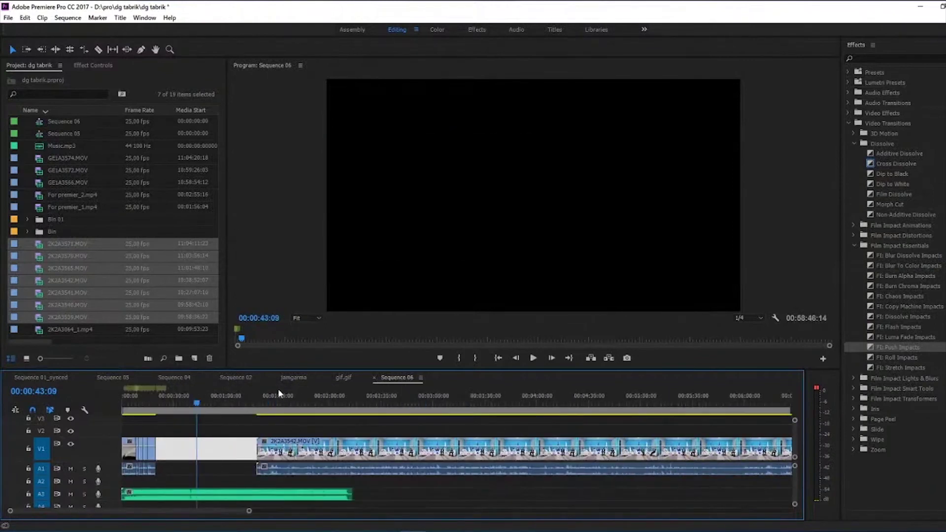
left_click_drag(268, 386, 206, 431)
key("minus")
key("minus")
key("equal")
key("minus")
key("minus")
key("minus")
left_click_drag(443, 427, 245, 442)
key("Delete")
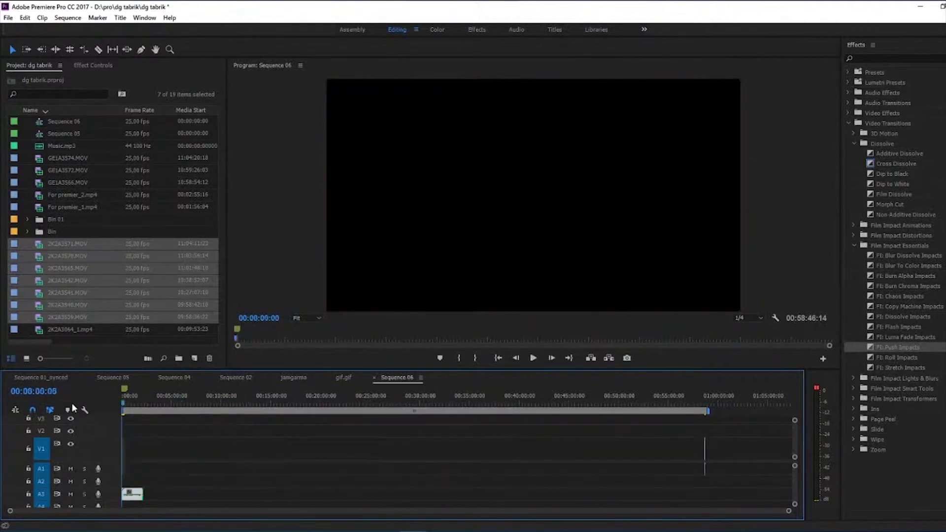
Play the assembled clips from the sequence start to check the cuts against the music
key("equal")
key("equal")
key("equal")
key("equal")
key("equal")
key("equal")
left_click(131, 393)
left_click_drag(131, 395, 125, 407)
left_click_drag(348, 428, 173, 452)
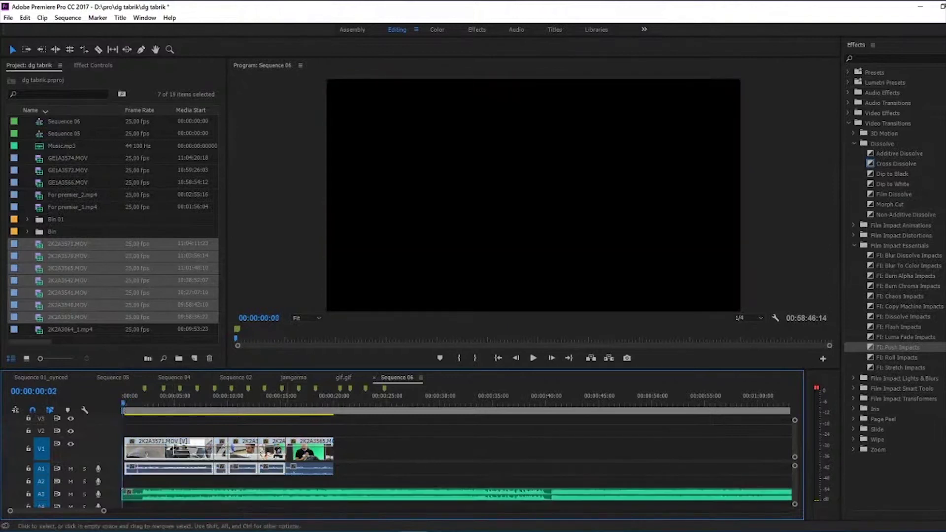
key("space")
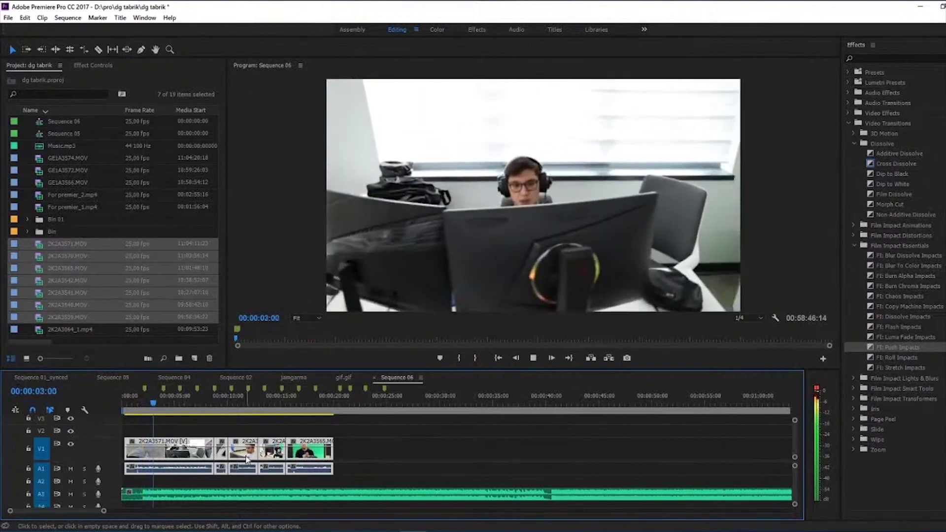
left_click(208, 486)
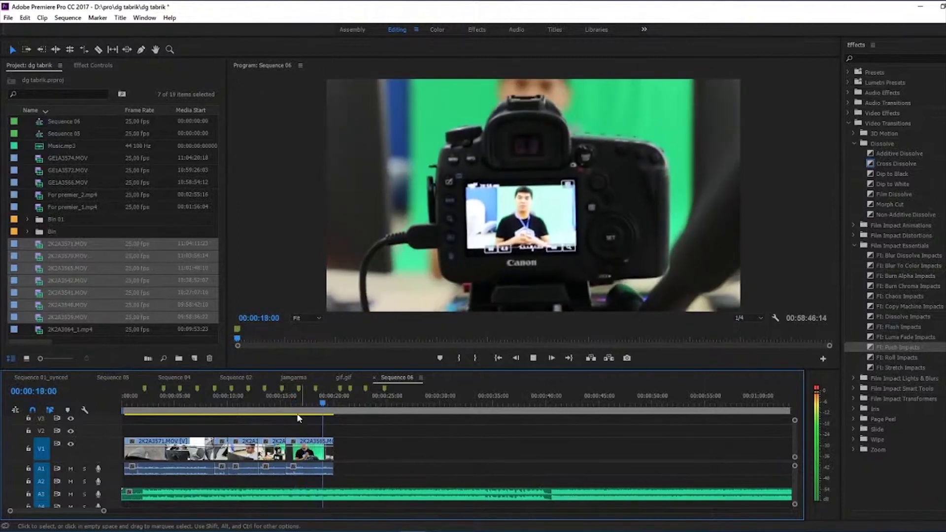
key("space")
Reorder the pieces after the first: green-screen 2K2A3565.MOV, 2K2A3570.MOV, short 2K2A3571.MOV, then the other 2K2A3565.MOV piece, without gaps
left_click_drag(198, 404, 403, 446)
left_click_drag(250, 447, 281, 447)
left_click(280, 400)
left_click(287, 447)
left_click(379, 402)
left_click_drag(376, 448, 300, 449)
left_click_drag(397, 448, 318, 449)
Play the reordered clips to the end and scrub through the last 2K2A3565.MOV piece
left_click(189, 400)
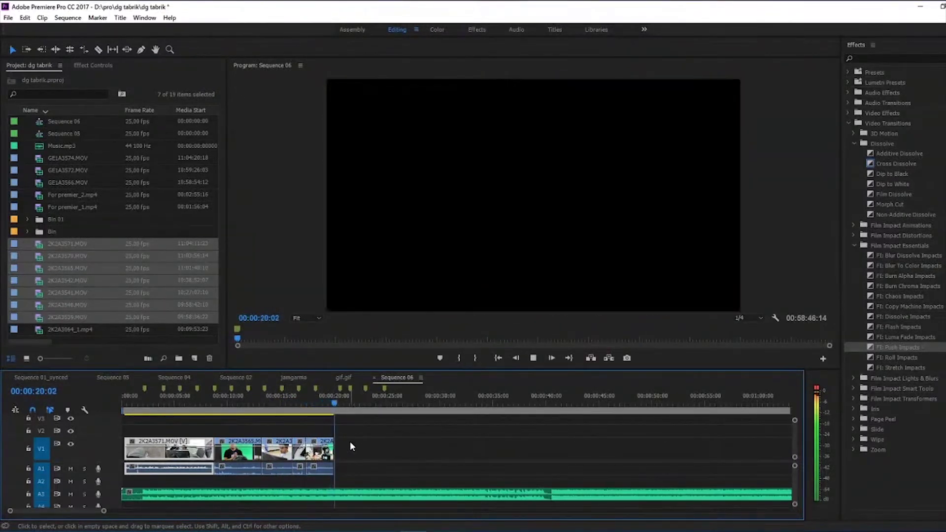
left_click(388, 428)
key("space")
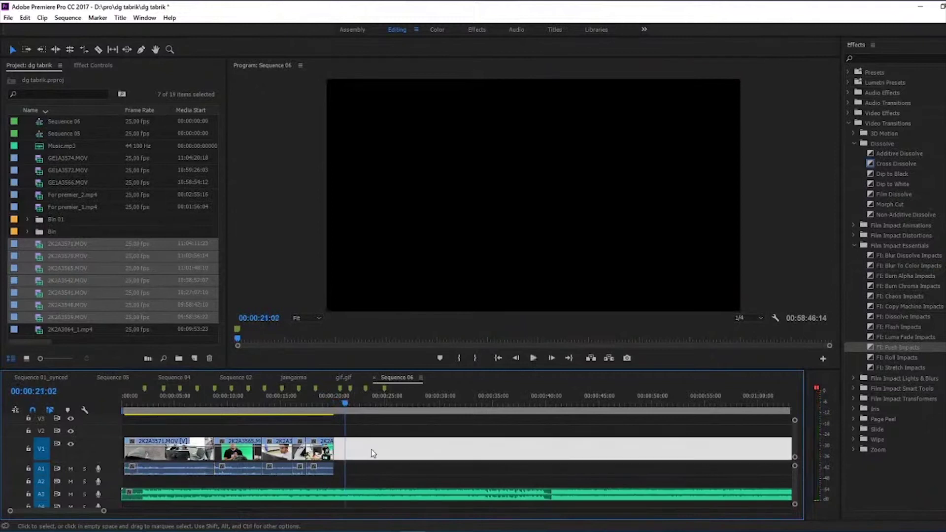
left_click(320, 404)
left_click_drag(321, 410, 327, 463)
left_click(331, 451)
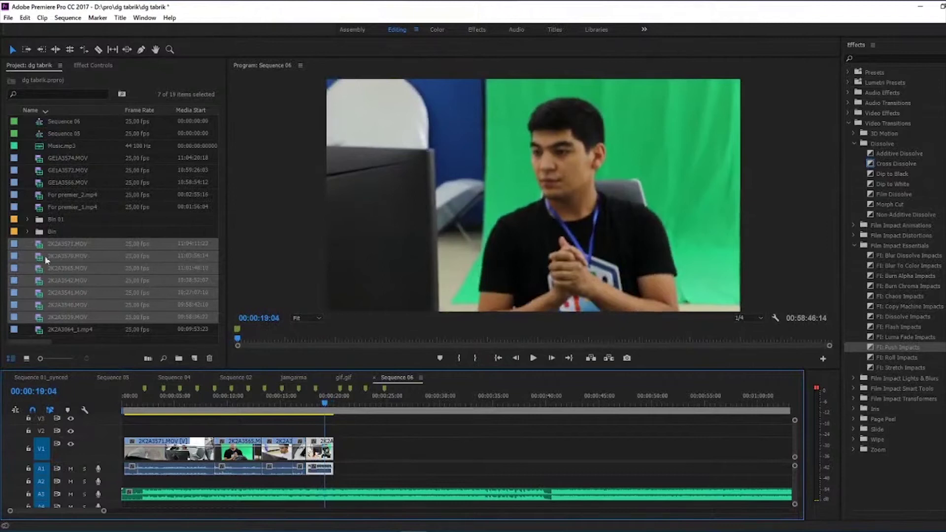
left_click(95, 231)
mouse_move(320, 405)
left_mouse_down()
mouse_move(99, 441)
mouse_move(328, 421)
left_mouse_up()
key("space")
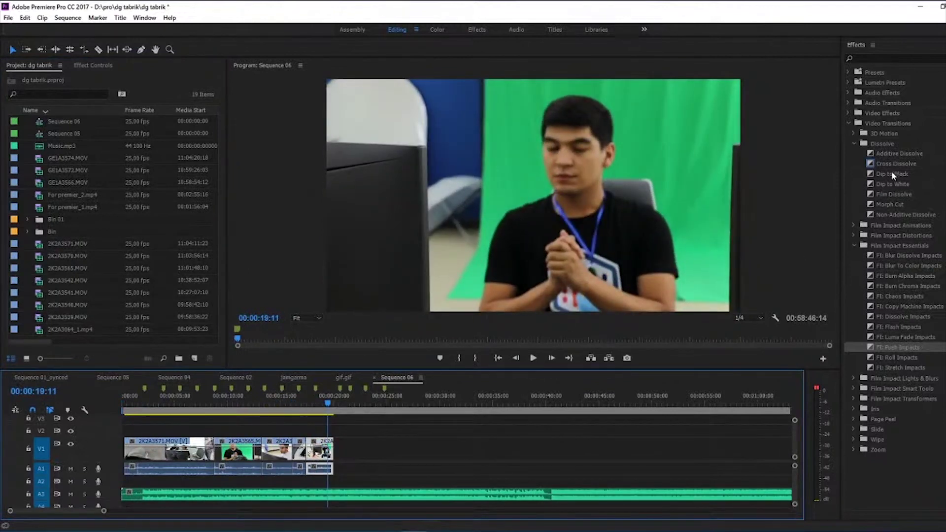
Apply a Dip to Black transition to the end of the last 2K2A3565.MOV piece on V1
left_click_drag(891, 174, 335, 449)
left_click(322, 403)
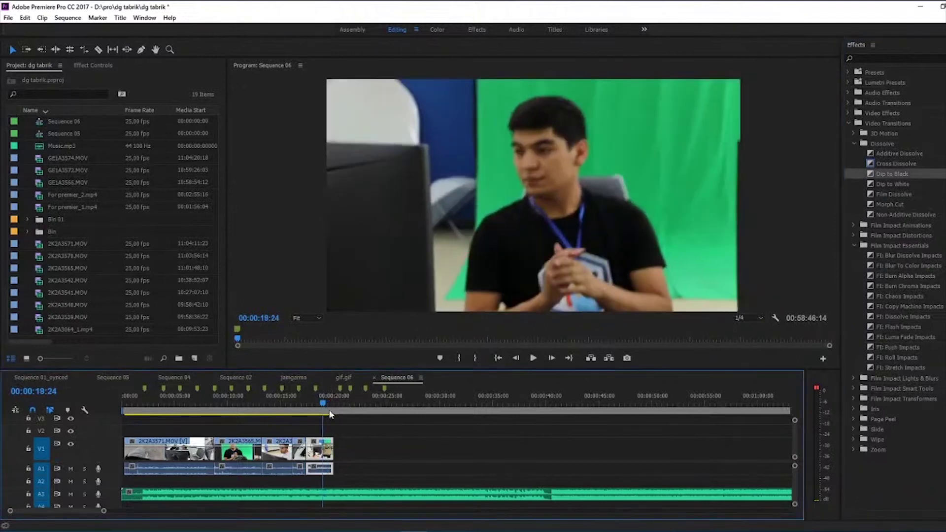
key("Delete")
key("ctrl+z")
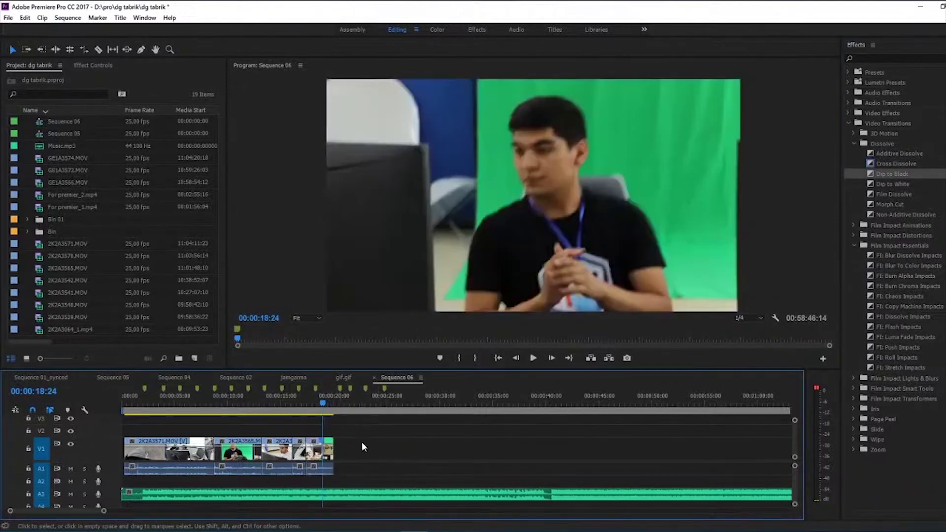
key("=")
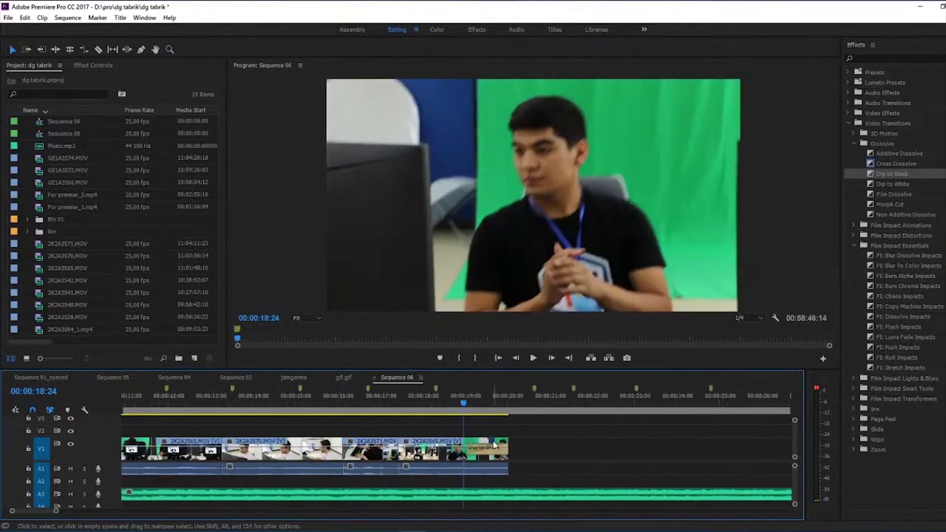
left_click(894, 174)
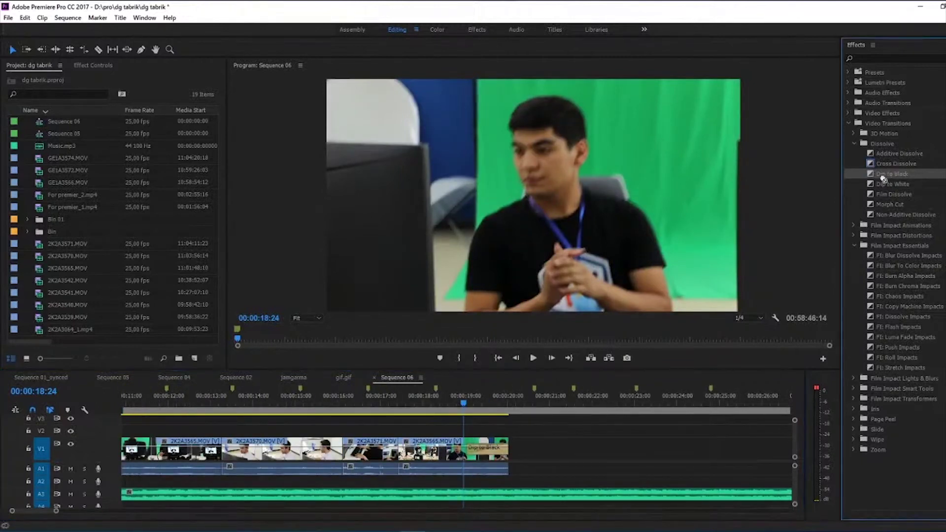
left_click_drag(557, 415, 494, 447)
Play and scrub the last 2K2A3565.MOV piece, and set its closing Dip to Black transition's duration to 70 frames
key("space")
key("space")
left_click_drag(475, 404, 446, 413)
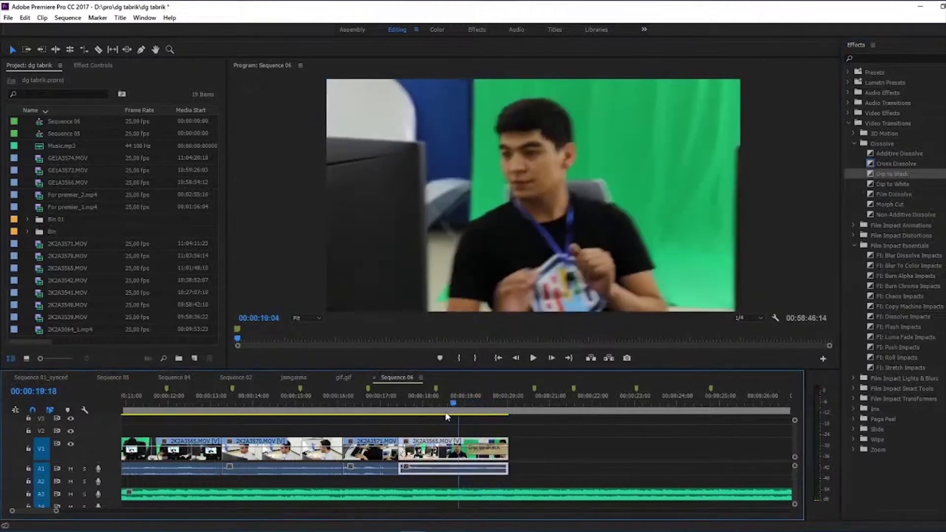
left_click(433, 410)
double_click(479, 448)
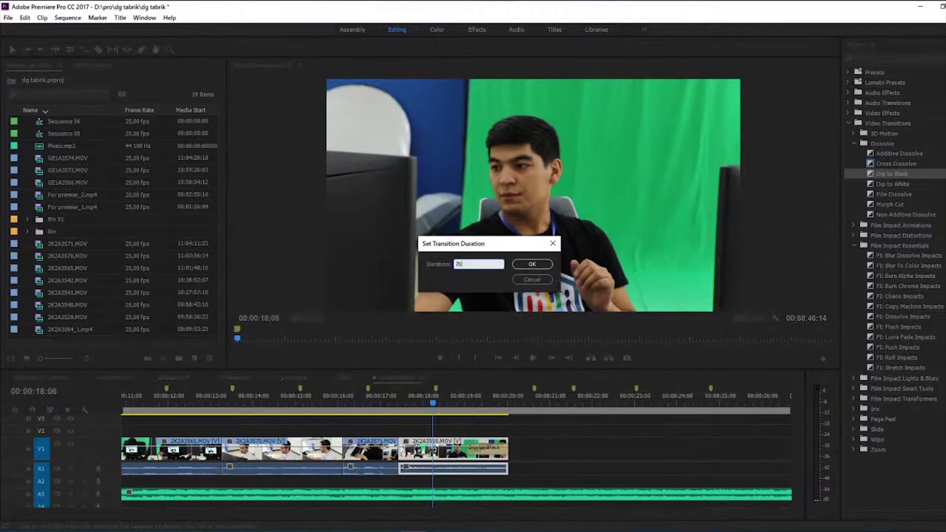
type("70")
key("Return")
Extend the end of the last 2K2A3565.MOV piece to about 00:00:22:10 and play through its fade to black
left_click_drag(502, 450, 607, 450)
left_click(383, 399)
key("space")
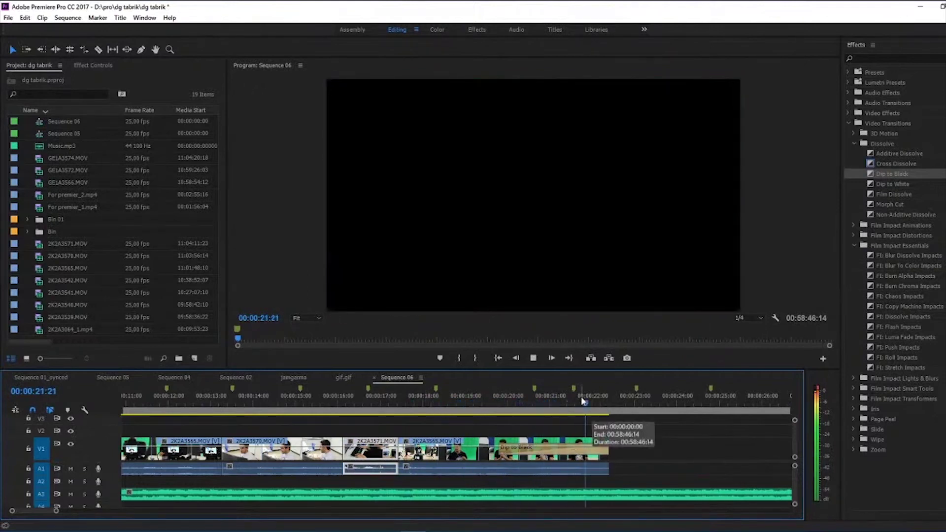
key("space")
key("r")
key("equal")
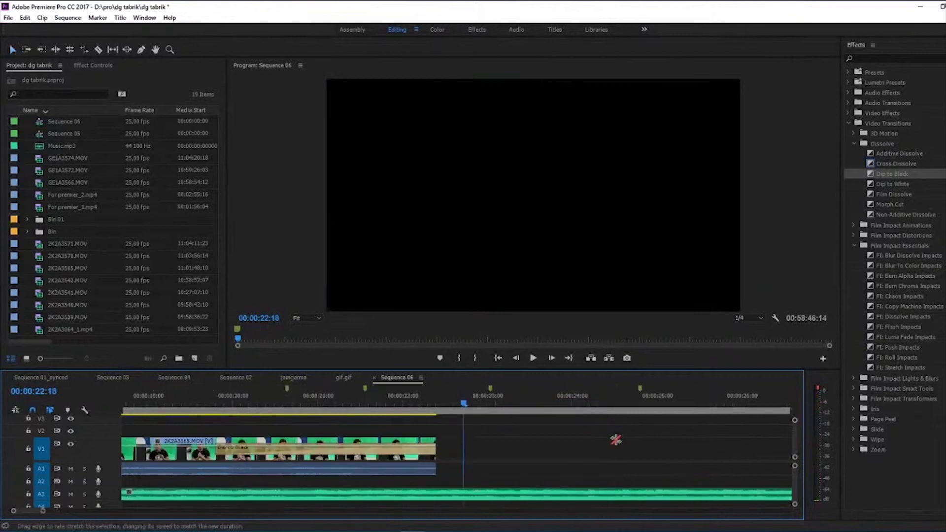
key("v")
left_click(538, 450)
key("equal")
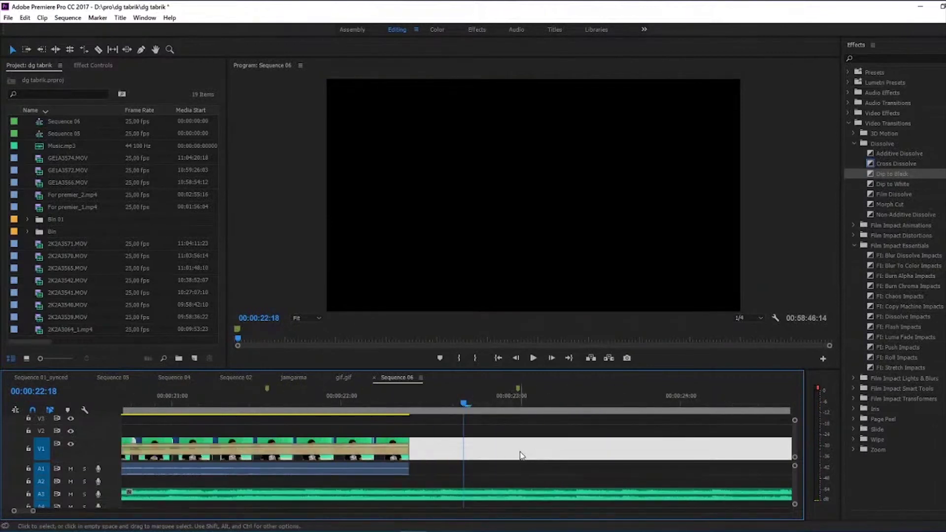
key("minus")
key("minus")
key("minus")
key("minus")
key("minus")
left_click(473, 463)
key("minus")
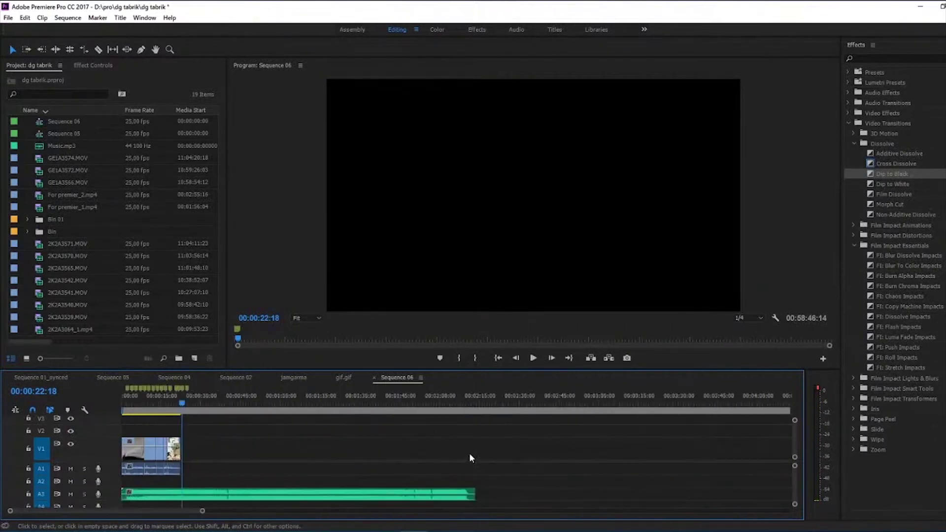
key("equal")
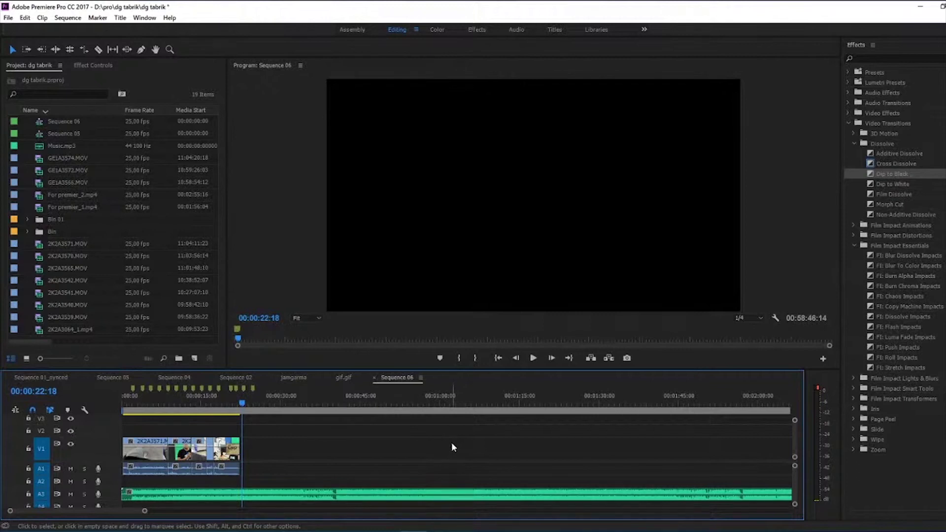
Play the sequence from the start and split the first 2K2A3571.MOV clip at 00:00:05:12
left_click_drag(250, 405, 117, 407)
key("space")
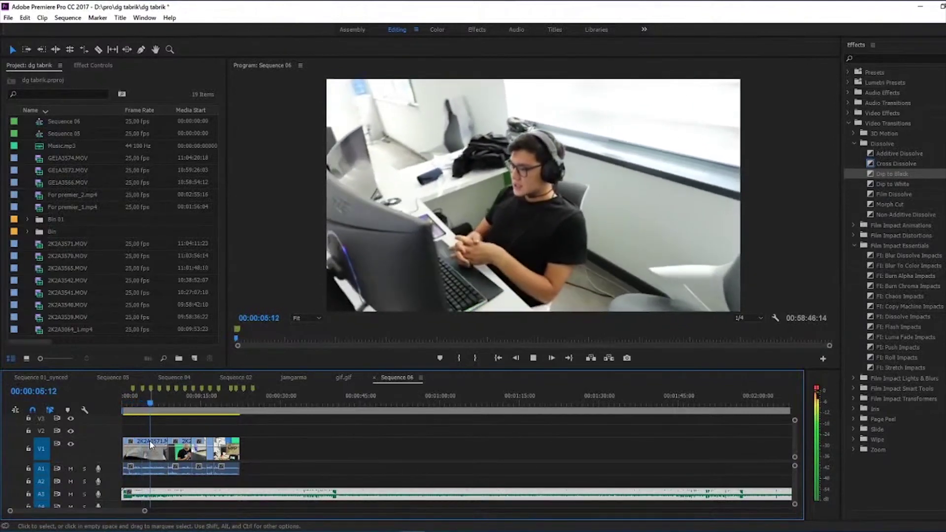
left_click(149, 439)
key("c")
left_click(157, 445)
key("v")
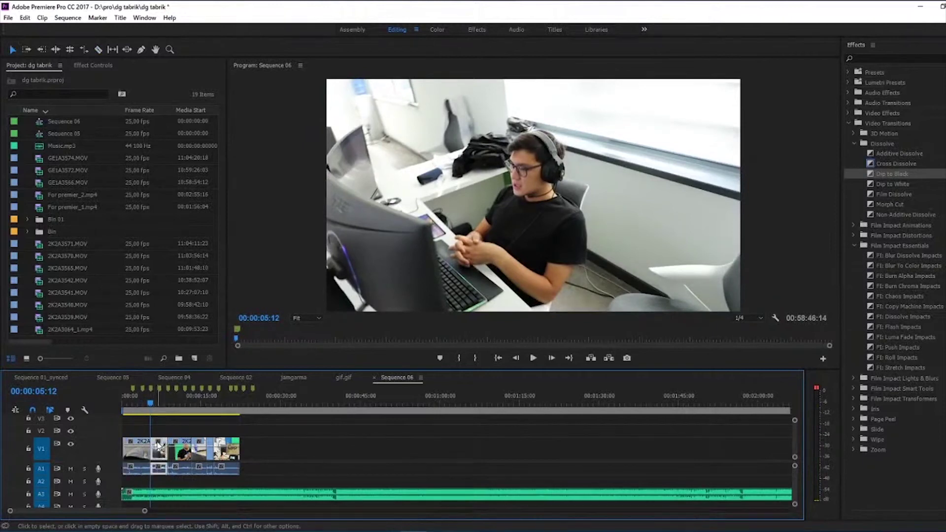
Set the speed of the second part of the split 2K2A3571.MOV clip to 500%
right_click(156, 442)
left_click(161, 436)
left_click(158, 442)
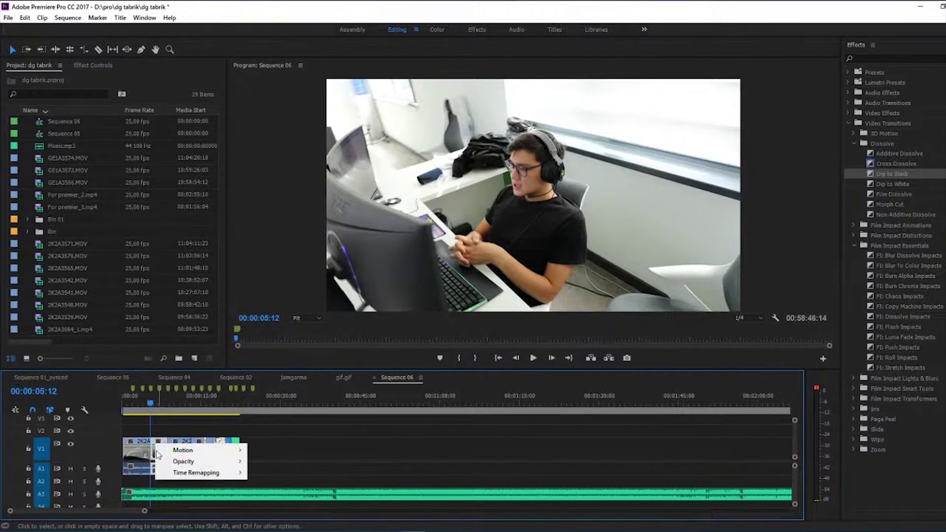
left_click(154, 454)
right_click(157, 449)
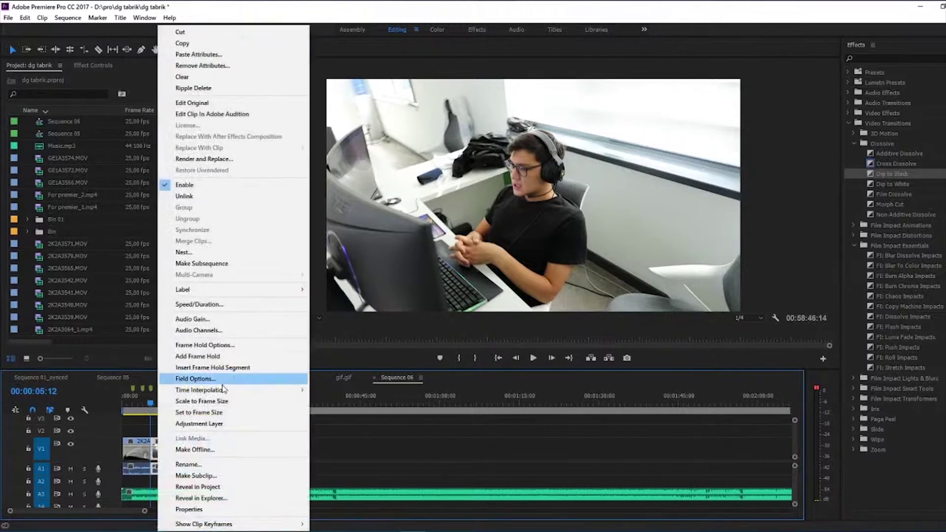
left_click(133, 420)
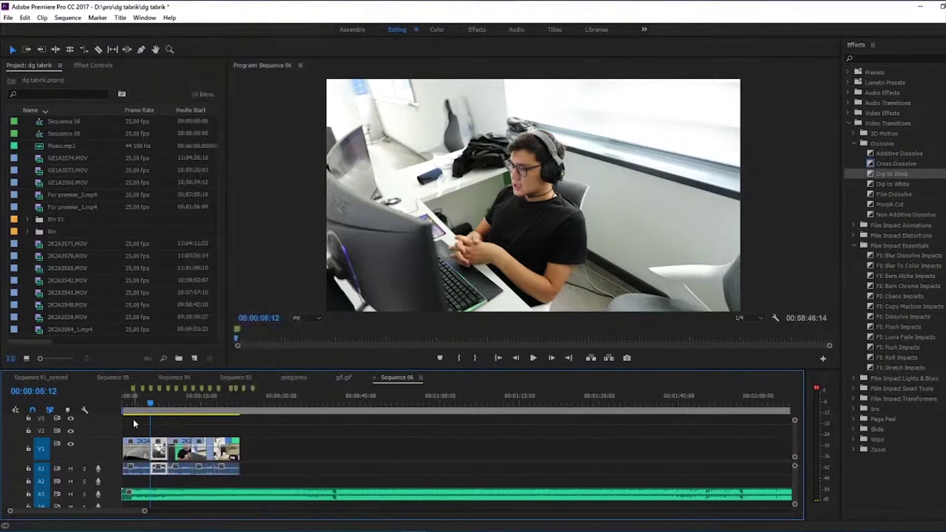
right_click(158, 457)
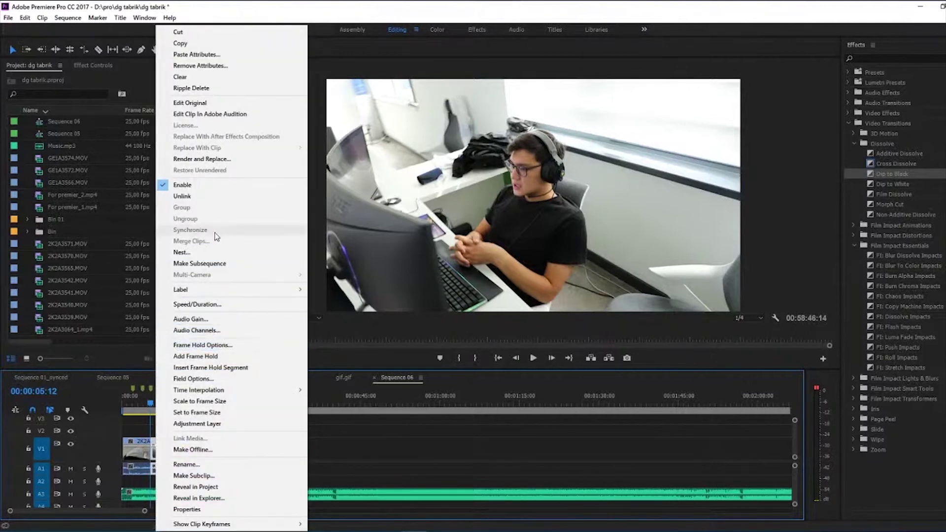
left_click(224, 304)
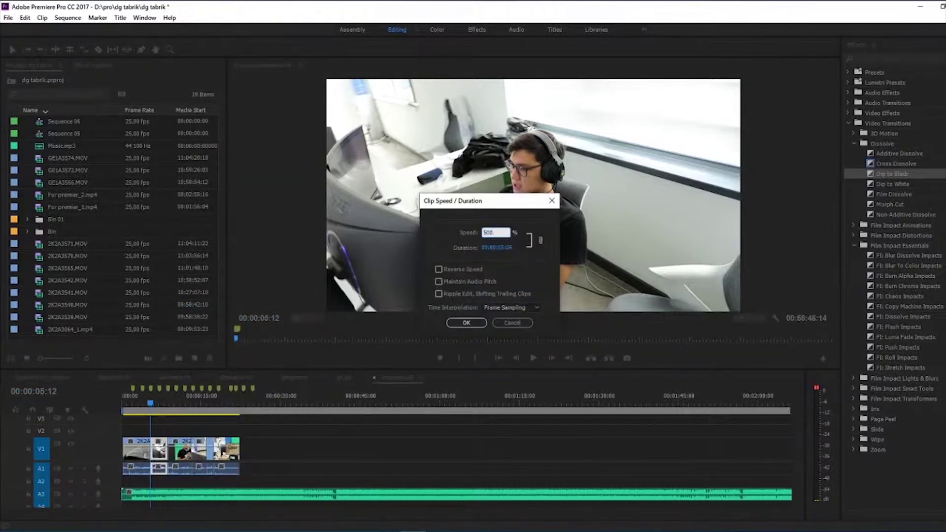
type("500")
key("Return")
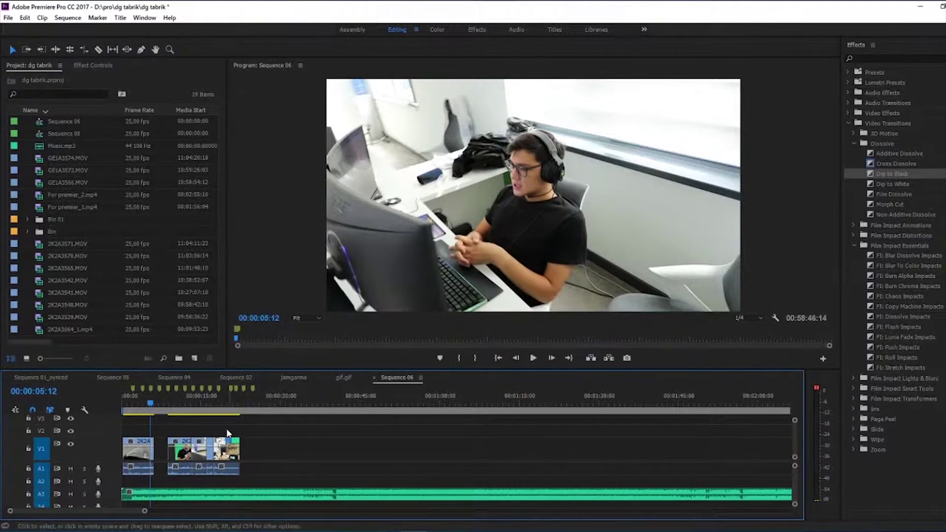
Move all clips after the sped-up 2K2A3571.MOV piece earlier to close the gap, and play across the cut
key("=")
left_click_drag(325, 422, 613, 466)
left_click_drag(361, 446, 305, 448)
left_click(223, 400)
key("space")
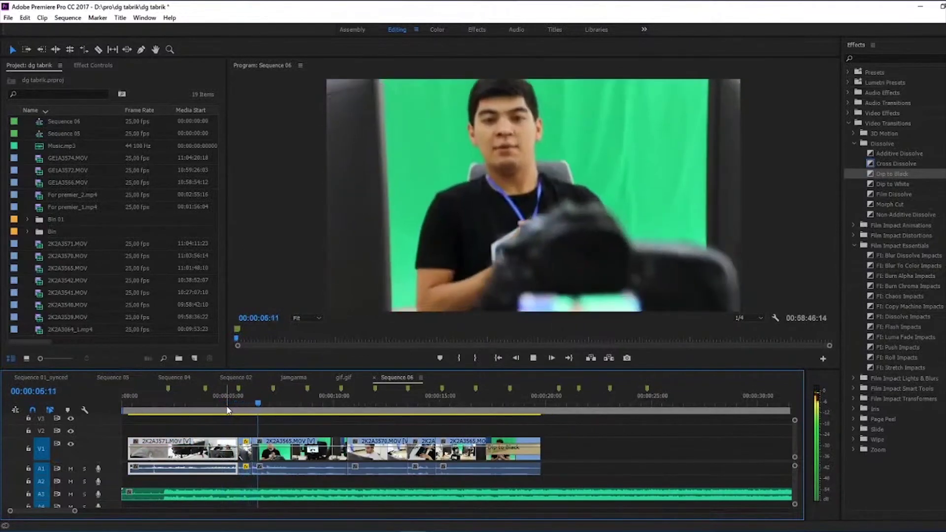
Move the sped-up 2K2A3571.MOV piece earlier so it starts on the beat marker at about 00:00:05:13
left_click(246, 403)
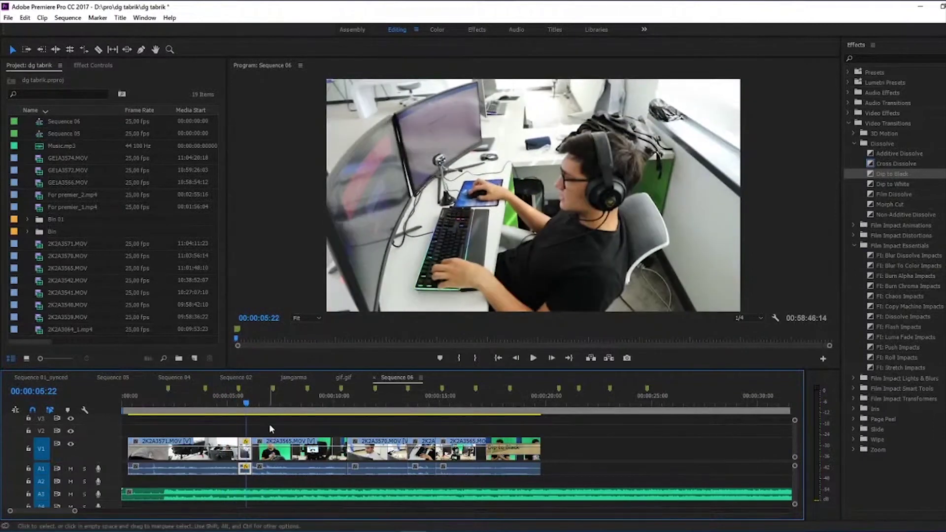
key("equal")
key("equal")
key("equal")
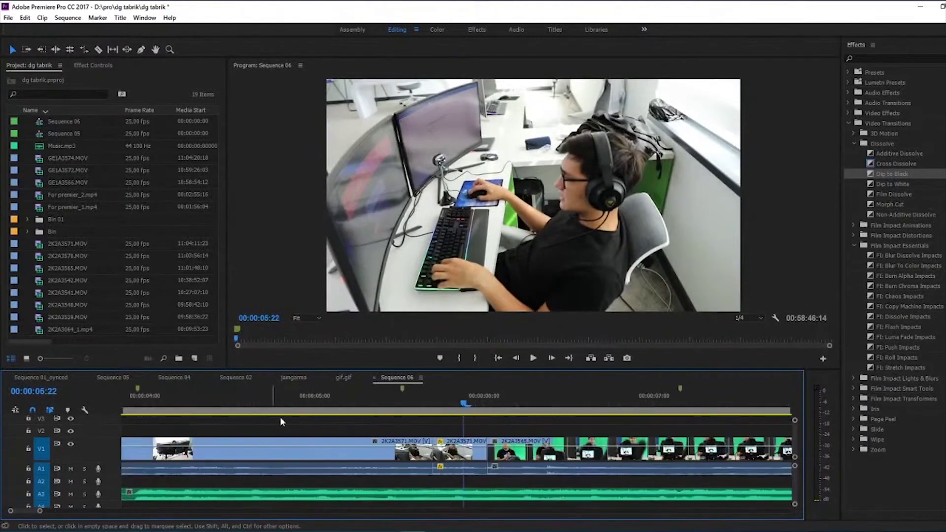
left_click_drag(396, 402, 463, 447)
Split the green-screen 2K2A3565.MOV clip at 00:00:07:19 and speed up its first part to about a fifth of its length
left_click_drag(486, 405, 777, 424)
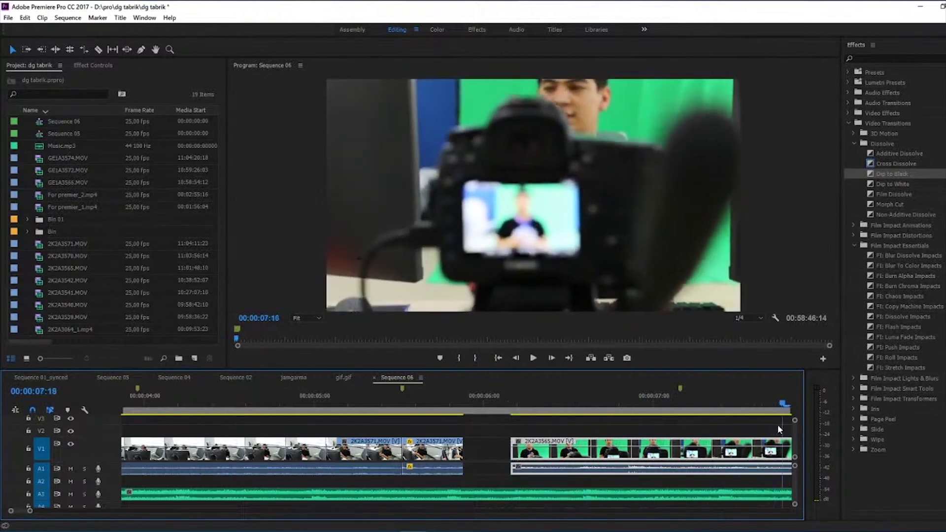
key("c")
left_click(787, 445)
key("v")
key("ctrl+r")
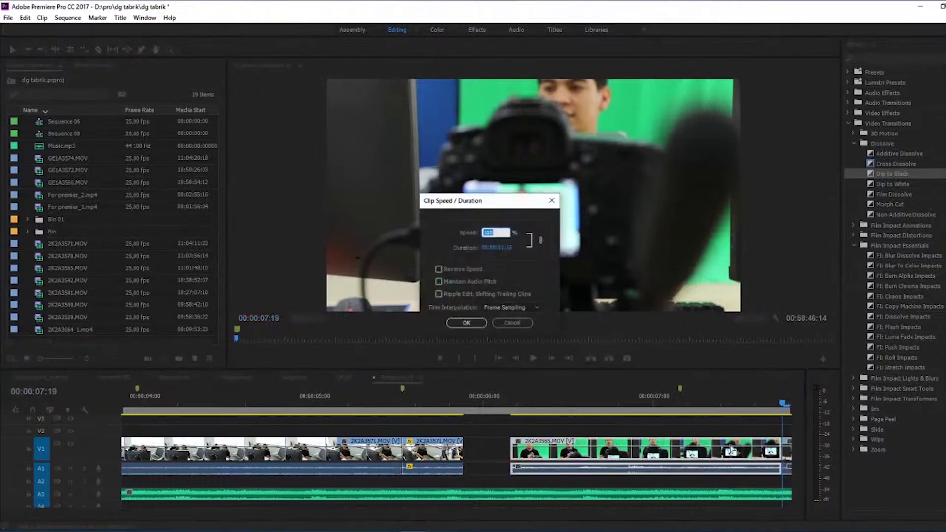
key("Return")
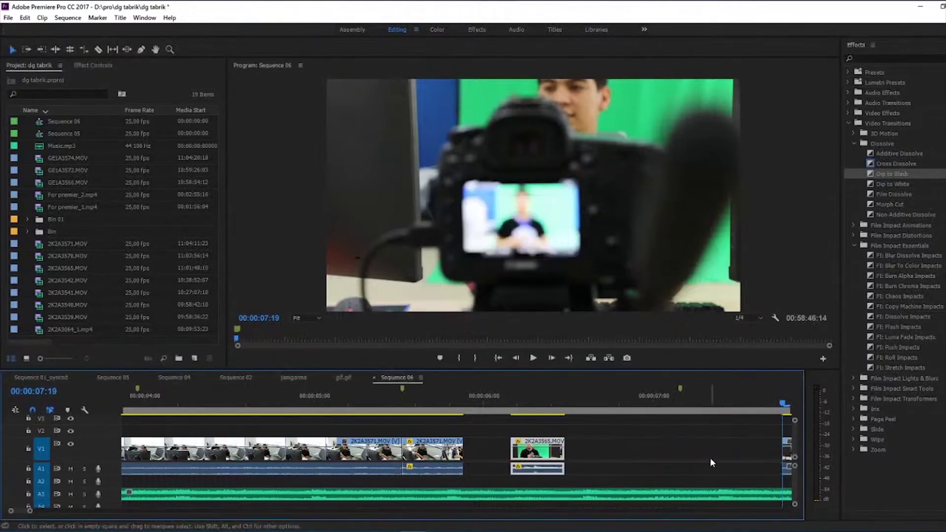
Move the sped-up 2K2A3565.MOV part earlier so it directly follows the sped-up 2K2A3571.MOV piece
left_click_drag(527, 447, 479, 450)
left_click(563, 451)
key("equal")
left_click(403, 440)
left_click(403, 442)
Select all clips from 00:00:07:19 onward and move them earlier to close the gap after the sped-up 2K2A3565.MOV part
key("minus")
key("minus")
key("minus")
key("minus")
key("minus")
key("equal")
left_click_drag(342, 423, 551, 463)
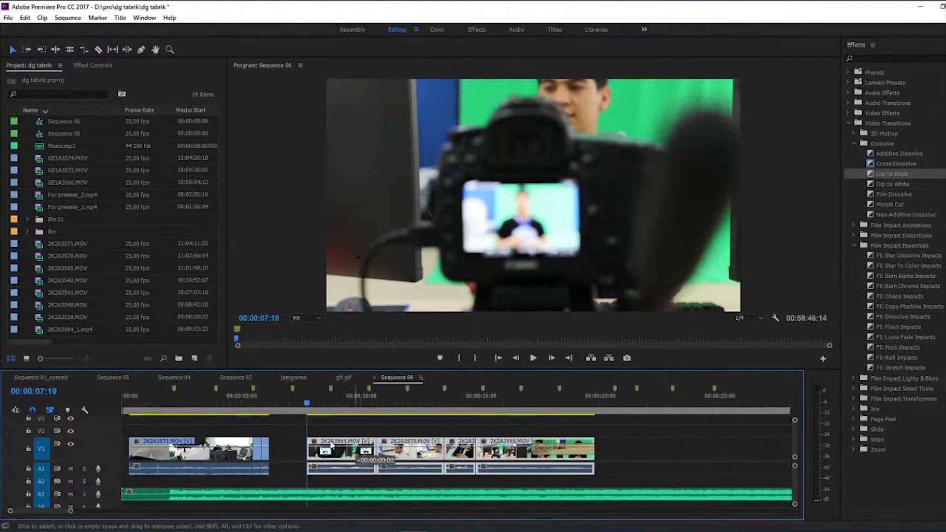
left_click_drag(332, 446, 294, 445)
Mute audio track A1 and replay the sped-up cuts around 00:00:05:00 against the music
left_click(244, 396)
key("space")
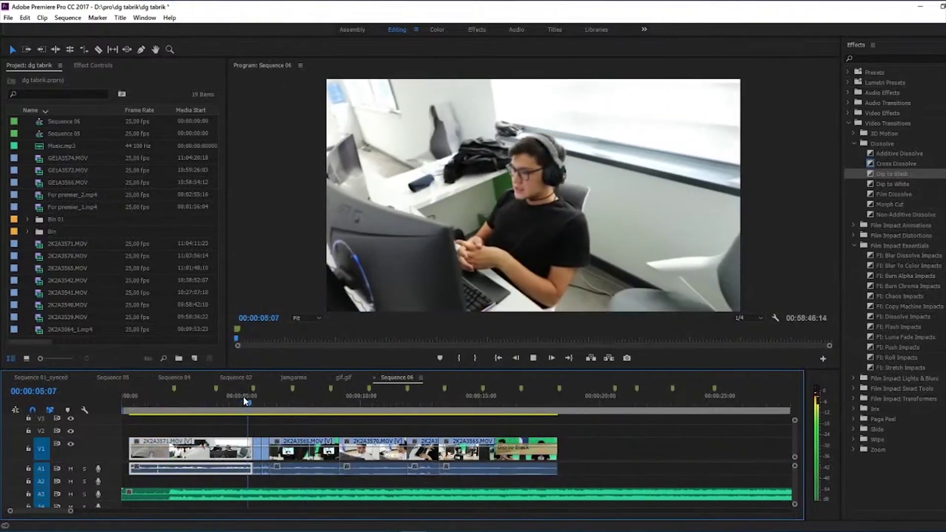
left_click(246, 401)
key("space")
left_click(71, 468)
left_click(235, 401)
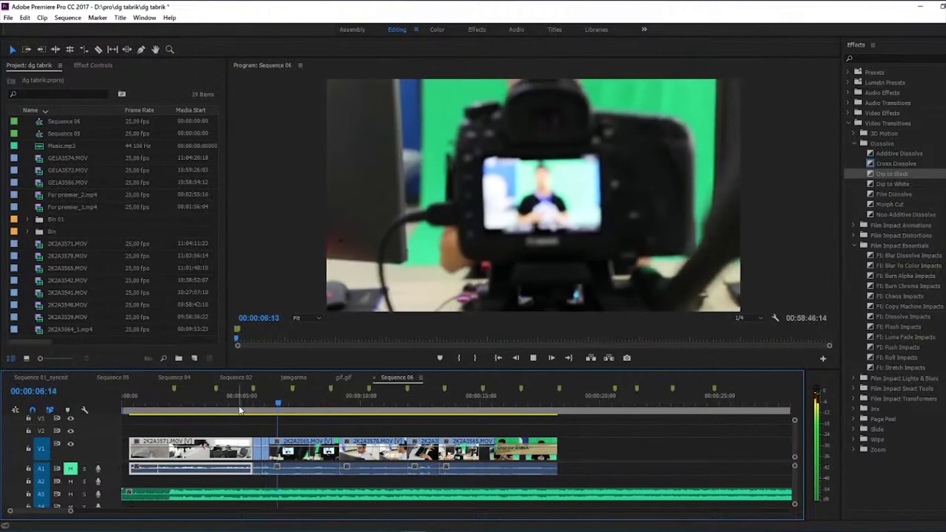
left_click(238, 403)
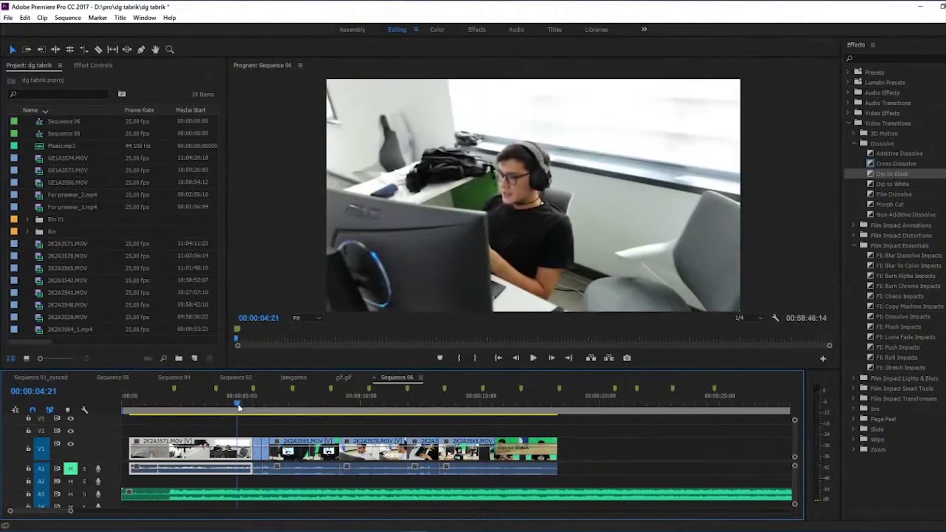
key("space")
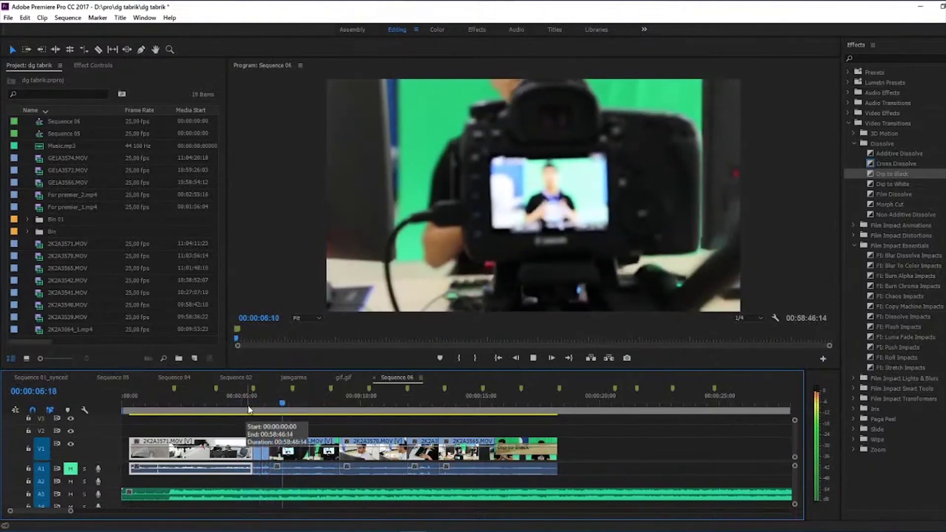
Set the speed of the short 2K2A3571.MOV piece at 00:00:05:15 to 700%
left_click(255, 406)
key("ctrl+r")
type("700")
key("Return")
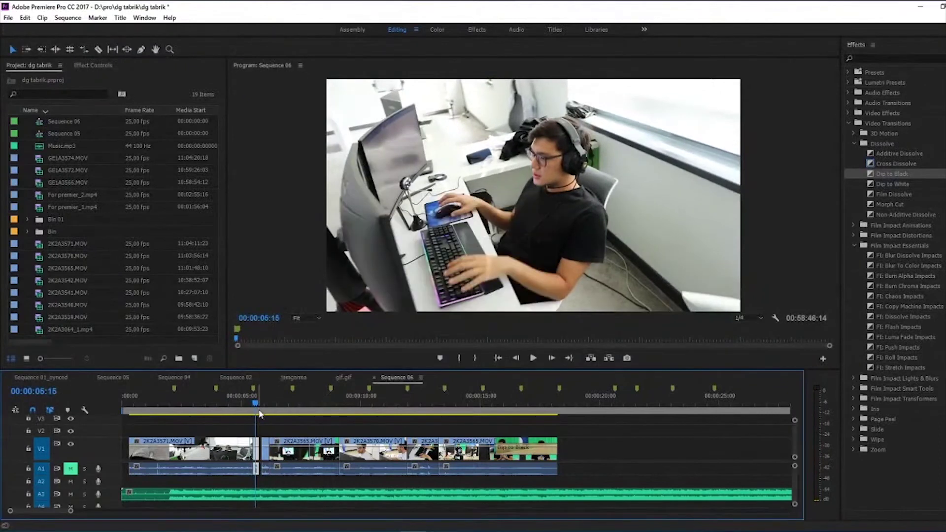
Delete the small gap after the shortened 2K2A3571.MOV piece so the following clips close up, and play the result
key("Delete")
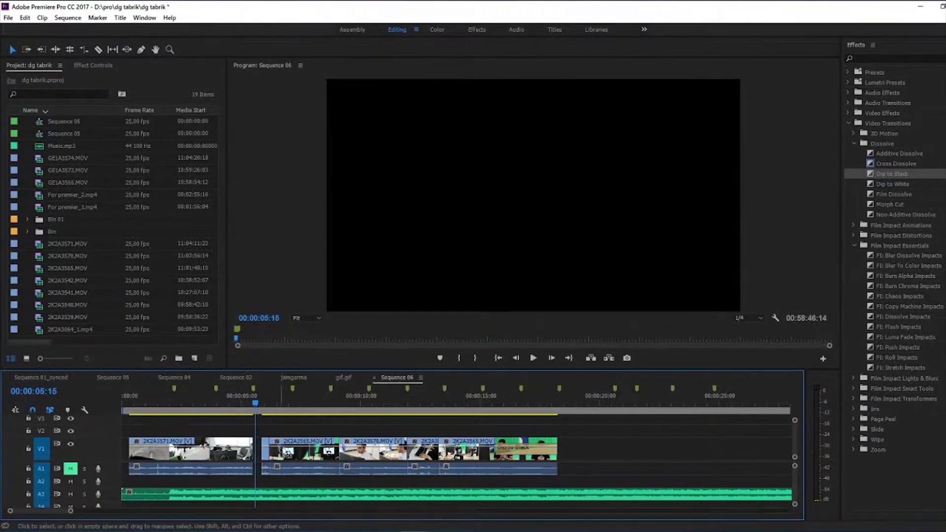
left_click_drag(254, 450, 262, 449)
left_click(260, 449)
key("Delete")
key("space")
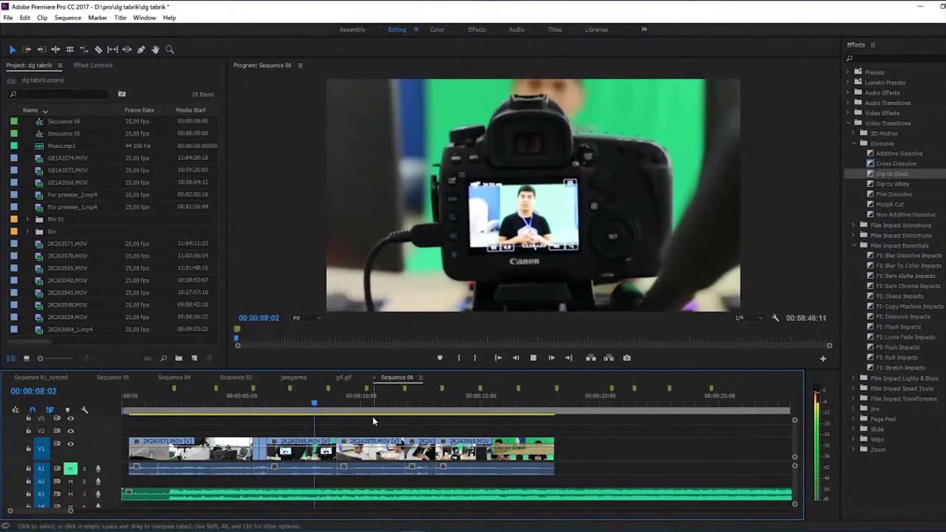
Trim the end of the first full-speed 2K2A3565.MOV clip to about 00:00:08:18 and move the following clips up against it
left_click(308, 404)
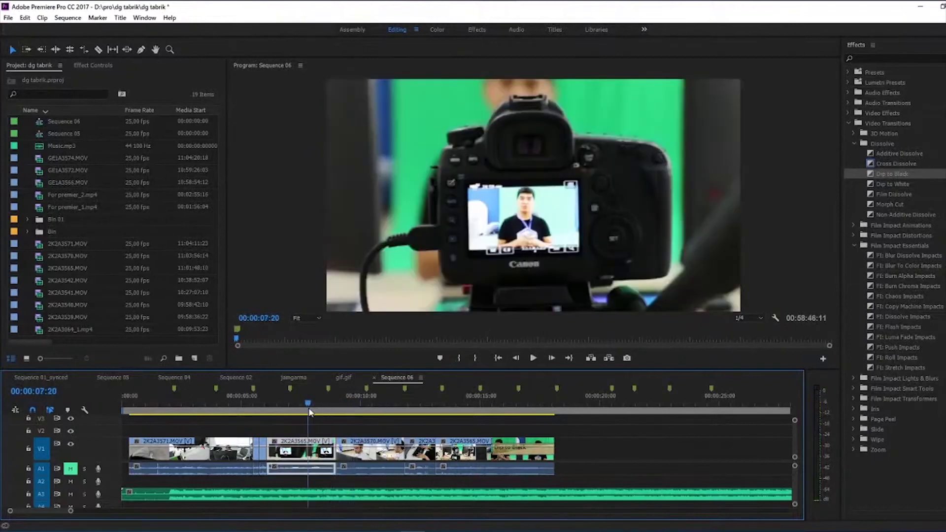
key("space")
left_click(337, 438)
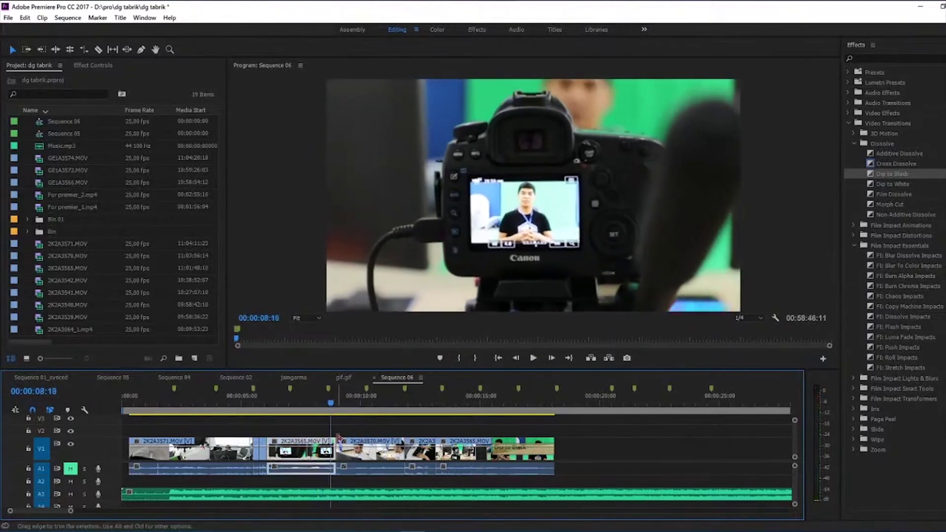
left_click_drag(334, 440, 522, 460)
left_click_drag(393, 443, 388, 443)
Play the sequence across the trimmed cut and scrub through the 2K2A3570.MOV and first 2K2A3571.MOV clips
left_click(319, 403)
key("space")
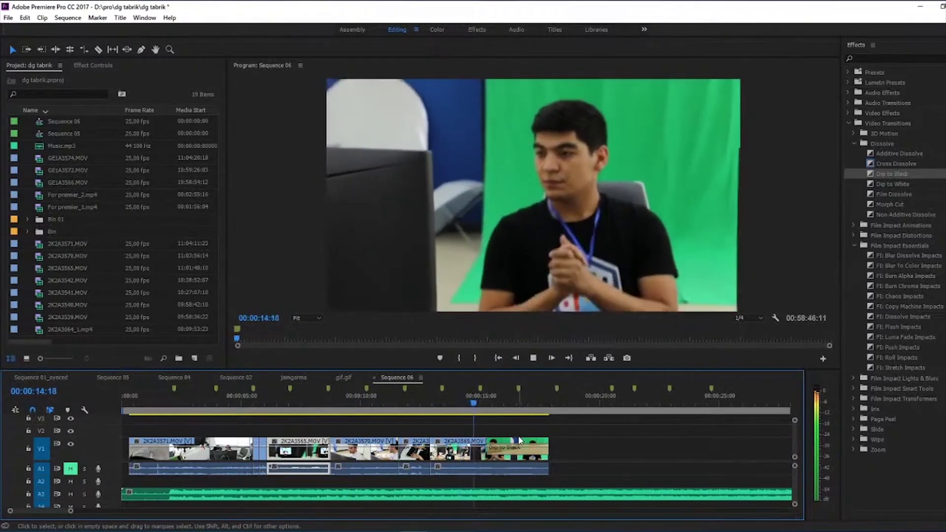
left_click(341, 403)
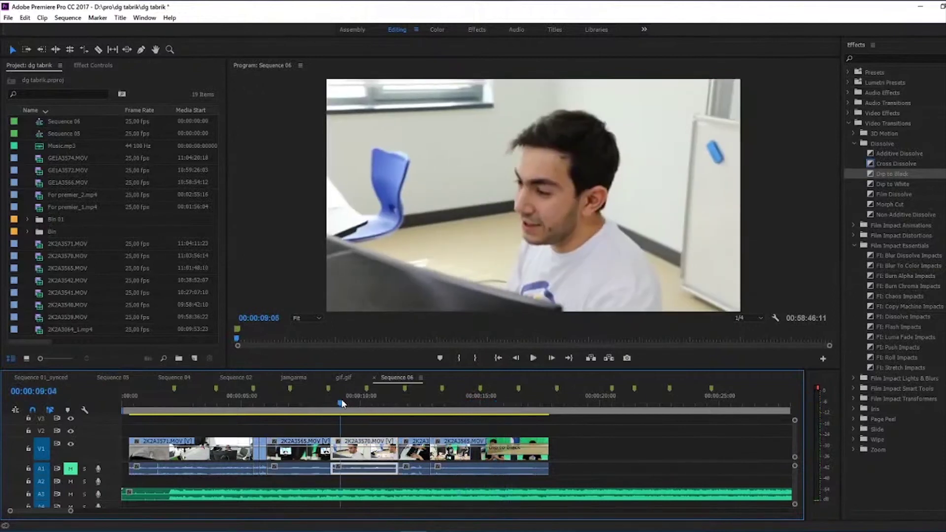
left_click_drag(341, 402, 352, 423)
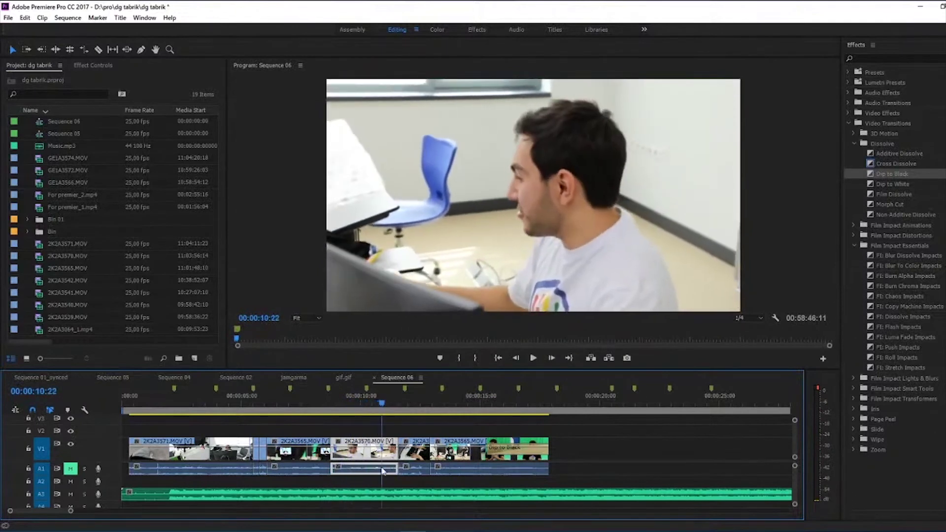
left_click_drag(359, 480, 203, 474)
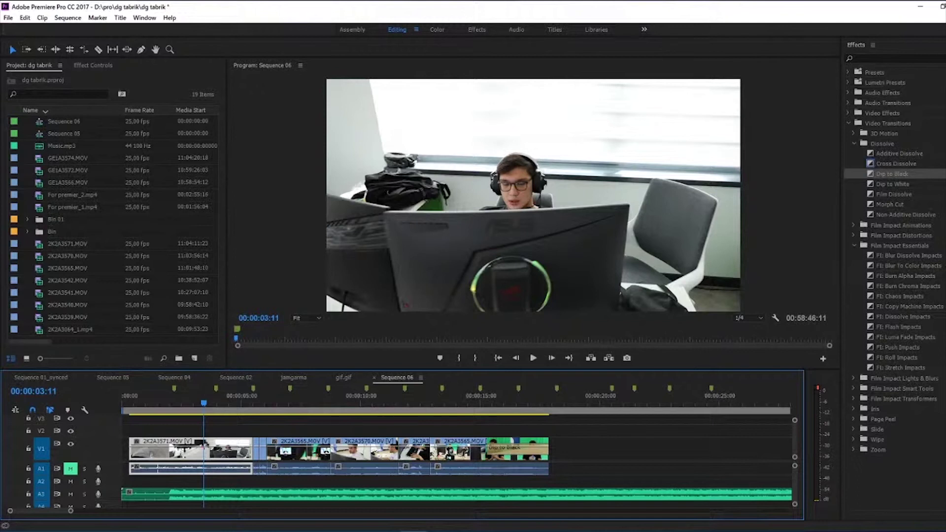
Trim the end of the music clip on track A3 back to the end of the last video clip
left_click_drag(170, 401, 517, 412)
left_click(531, 497)
key("equal")
key("equal")
key("equal")
key("equal")
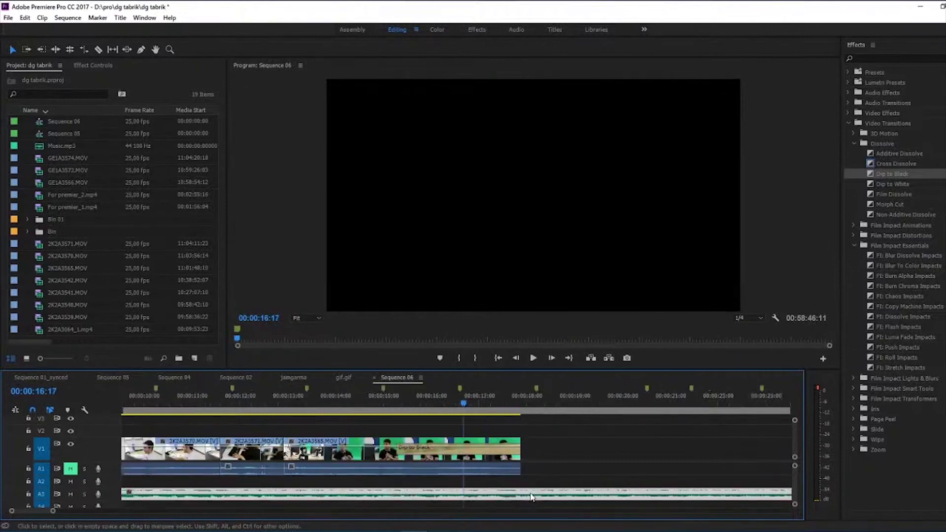
key("minus")
key("minus")
key("minus")
key("minus")
key("minus")
key("minus")
key("minus")
key("minus")
key("equal")
left_click_drag(519, 494, 173, 488)
key("Delete")
key("ctrl+z")
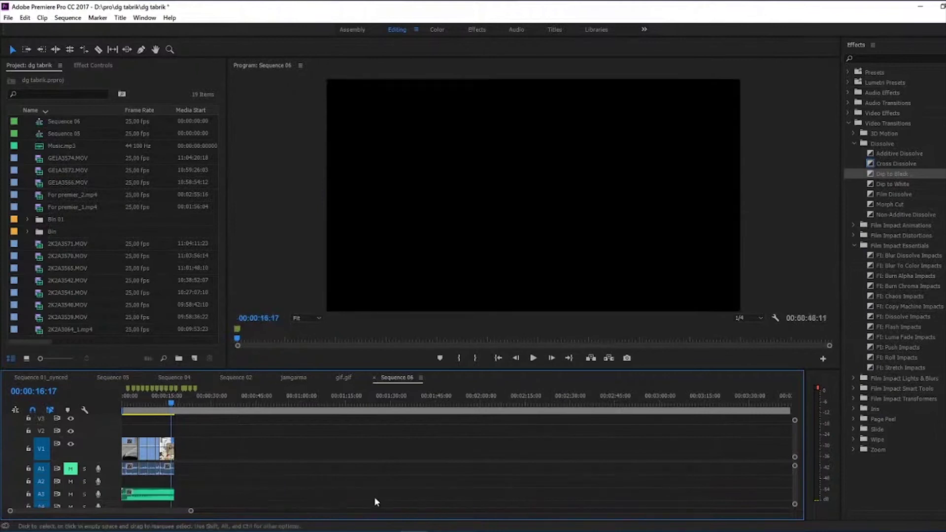
Apply the Constant Gain crossfade to the end of the music clip on track A3
key("equal")
key("equal")
key("equal")
key("equal")
key("equal")
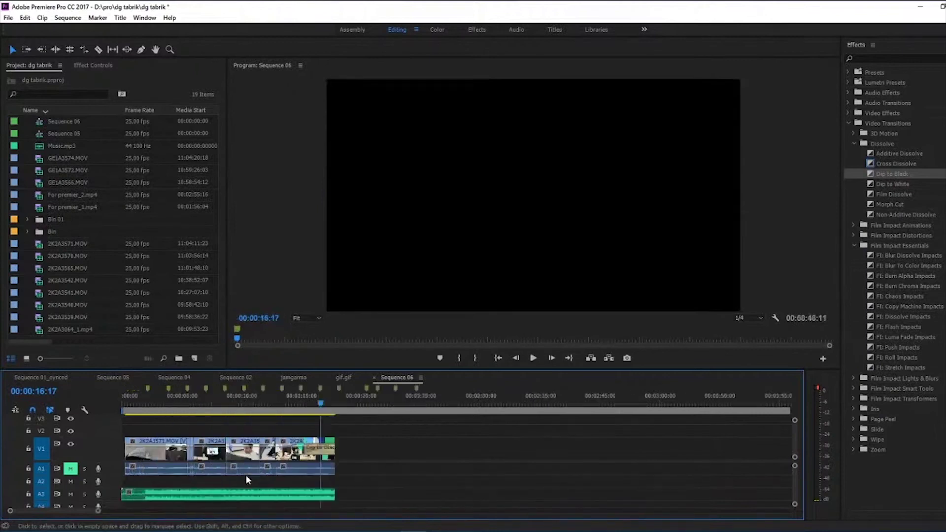
left_click_drag(468, 403, 471, 403)
left_click(586, 501)
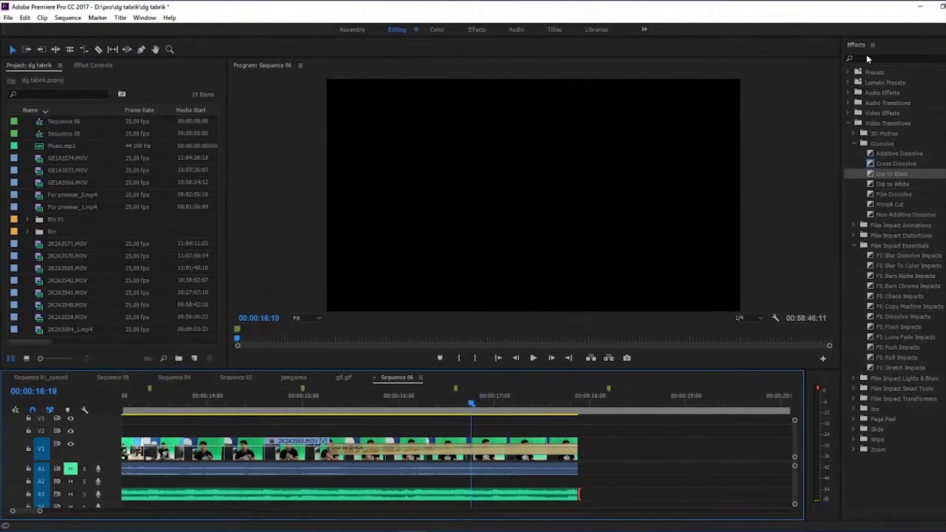
left_click(853, 143)
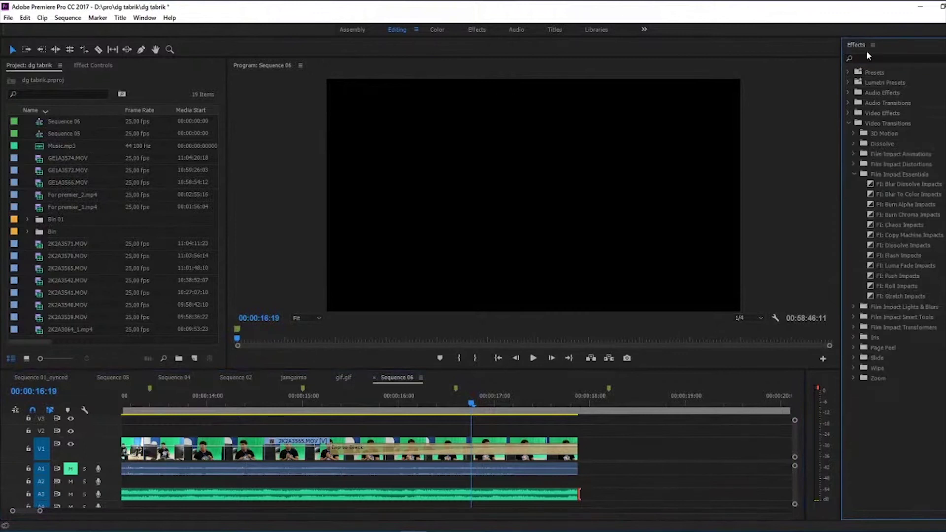
left_click(847, 125)
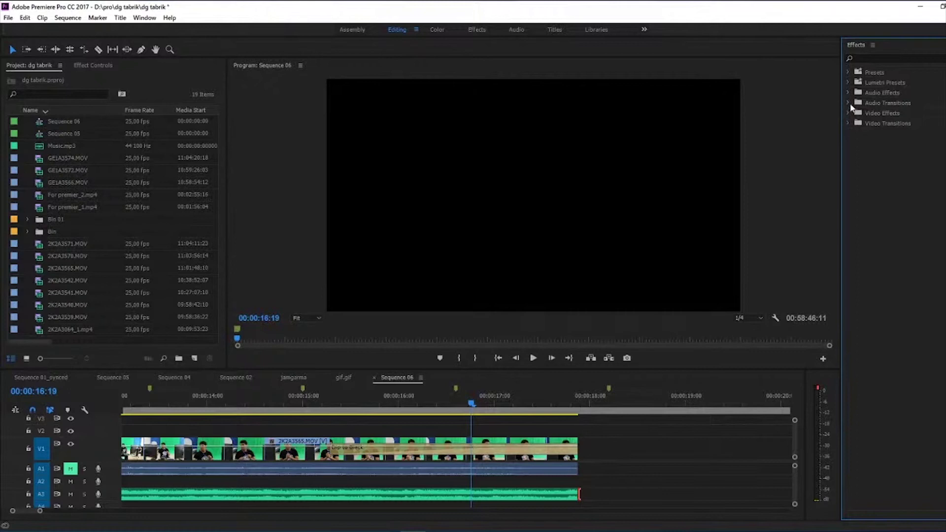
left_click(853, 113)
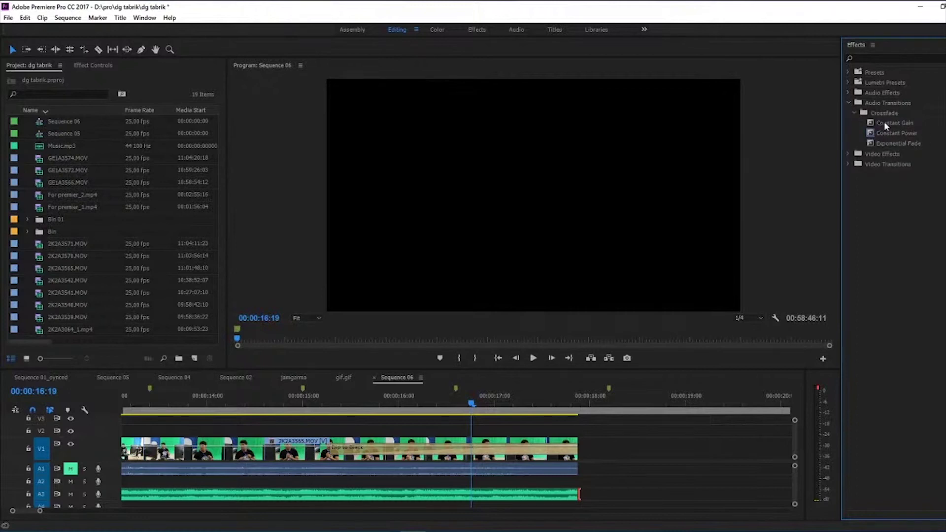
left_click(884, 121)
left_click_drag(885, 167, 525, 501)
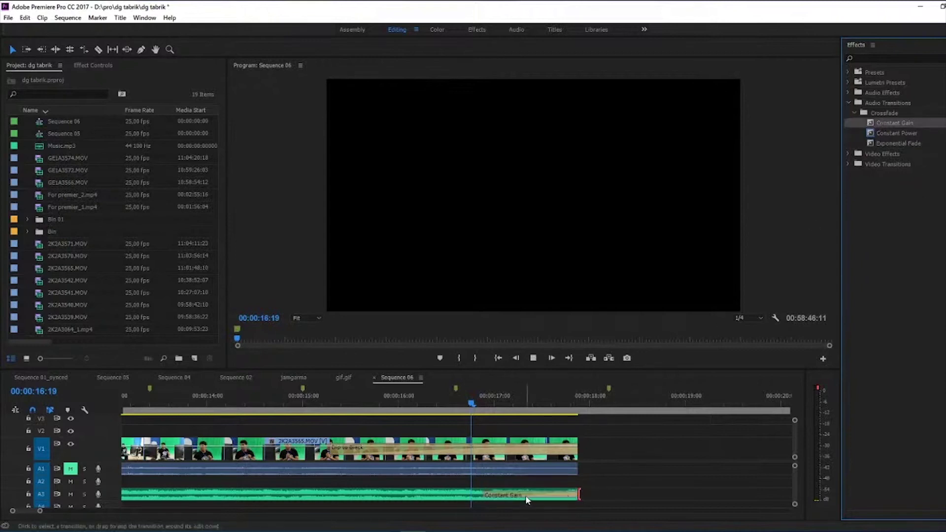
Lengthen the Constant Gain fade so it starts at about 00:00:16:07, and play the ending
left_click_drag(545, 404, 472, 424)
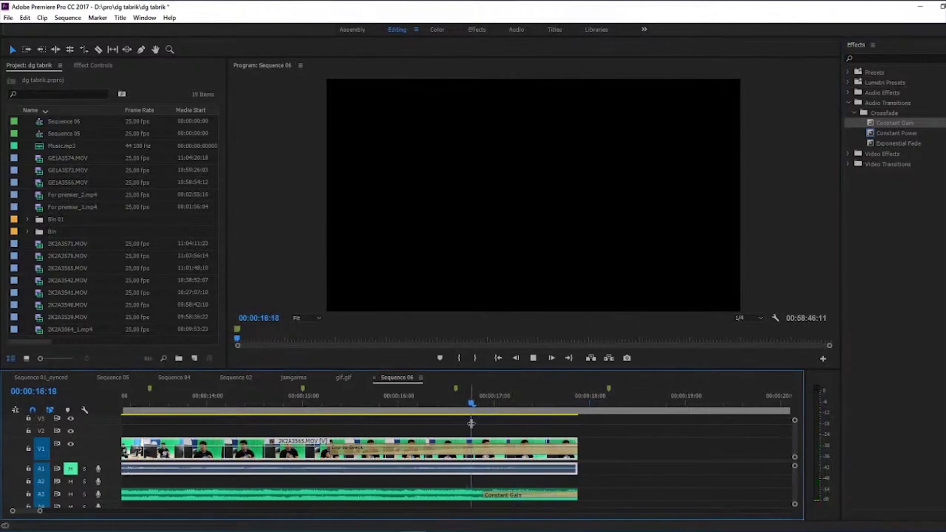
key("space")
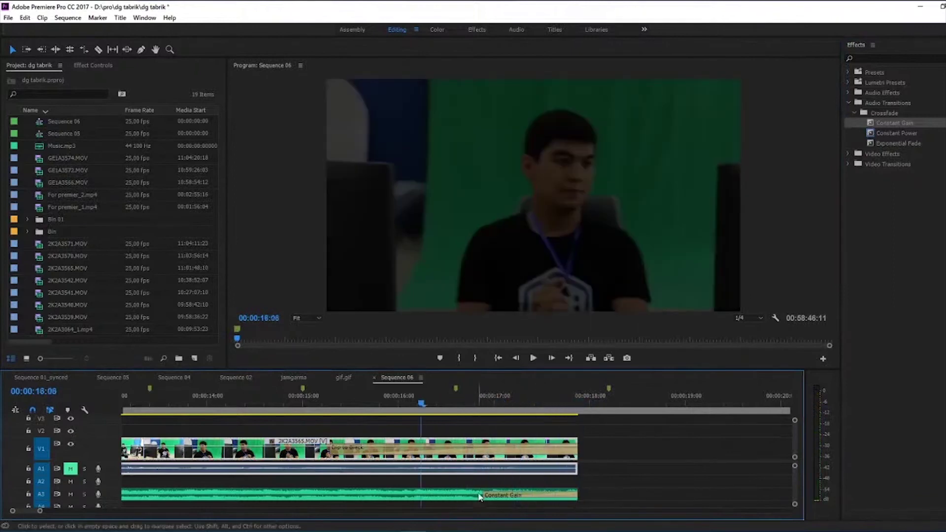
left_click_drag(480, 497, 425, 497)
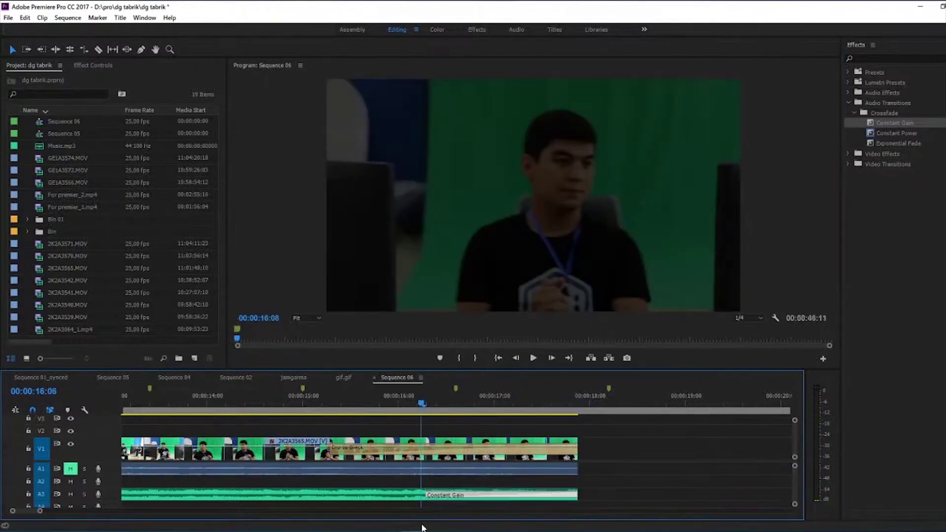
key("space")
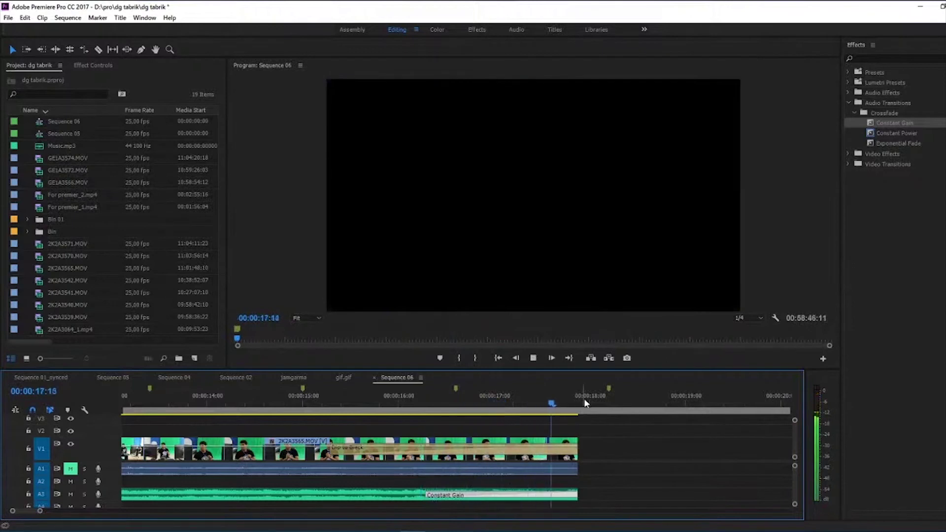
key("space")
left_click(418, 404)
key("space")
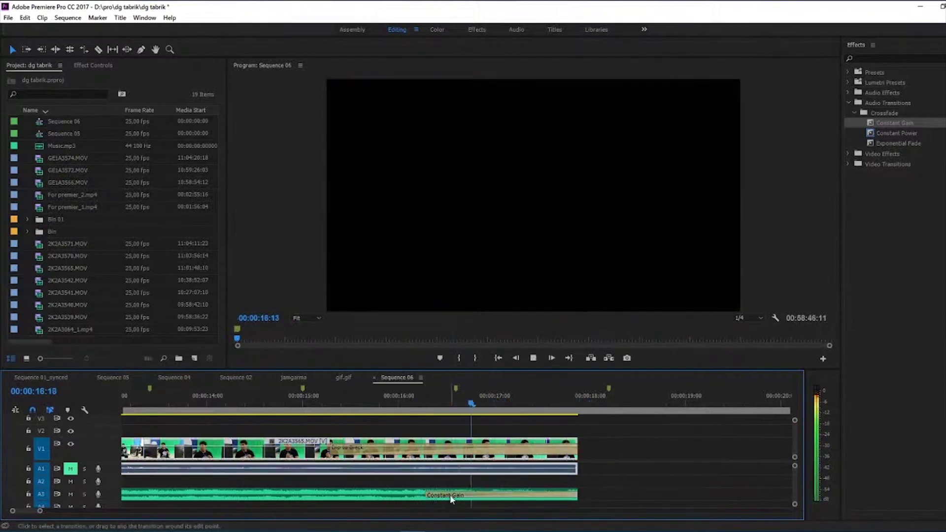
key("space")
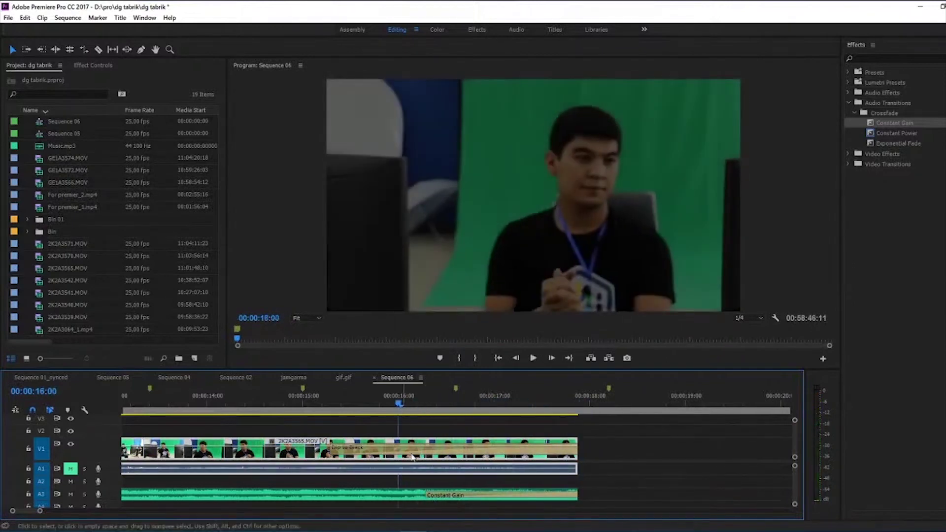
Extend the start of the Constant Gain fade to about 00:00:16:03 and play the ending again
left_click(429, 494)
mouse_move(426, 494)
left_mouse_down()
mouse_move(200, 494)
mouse_move(451, 497)
mouse_move(409, 495)
left_mouse_up()
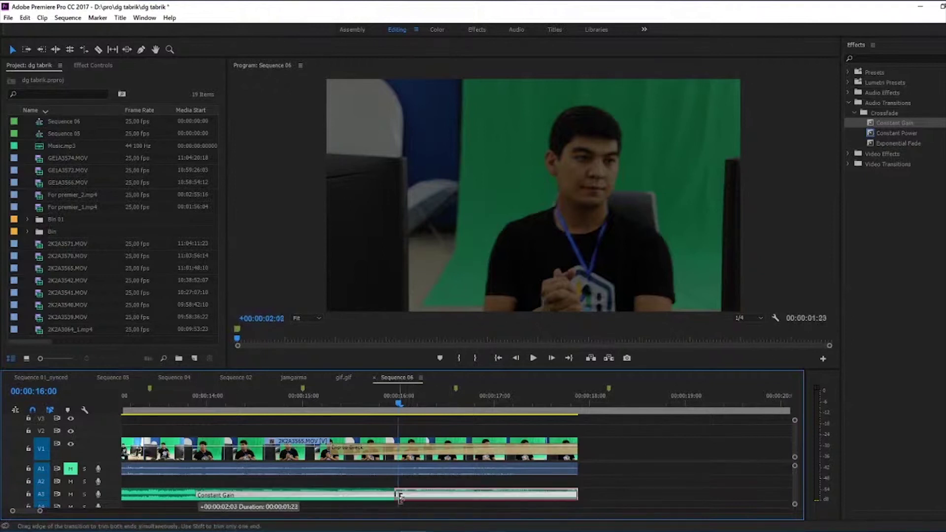
key("space")
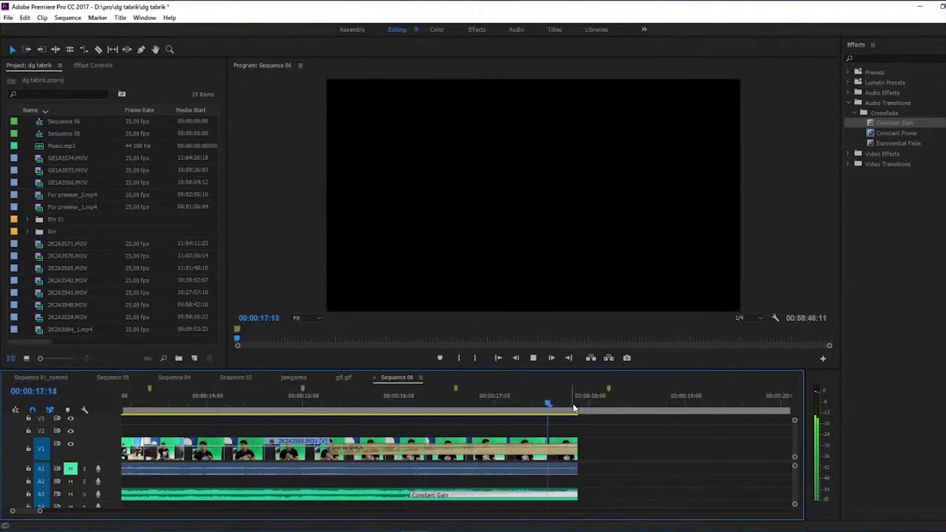
key("space")
Replace the Constant Gain fade at the music's end with Constant Power and play it
left_click_drag(903, 136, 457, 495)
key("space")
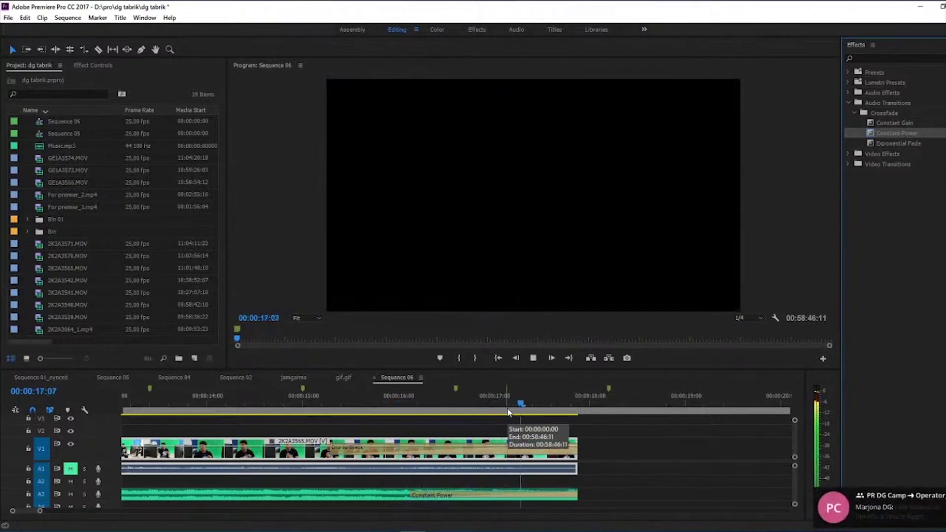
left_click(387, 396)
Replace the Constant Power fade at the music's end with Exponential Fade and play it
left_click(911, 144)
left_click_drag(881, 158, 459, 496)
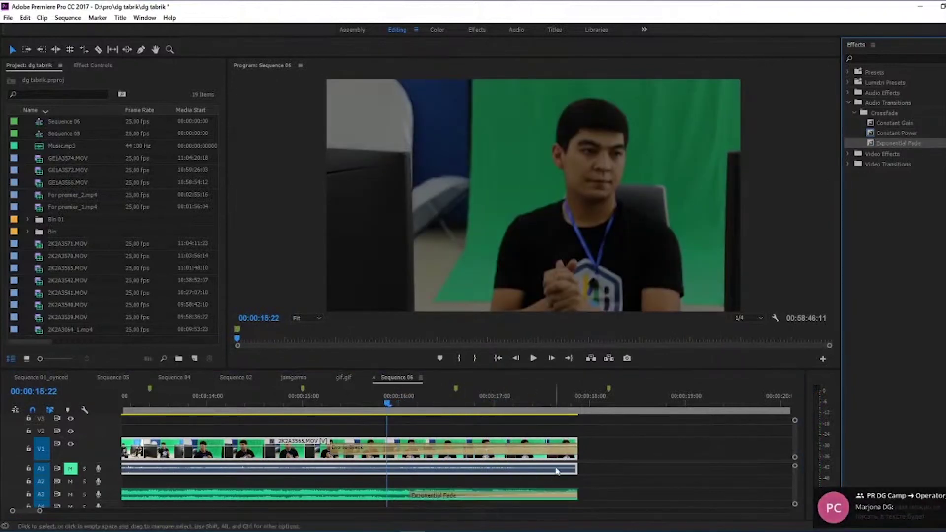
key("space")
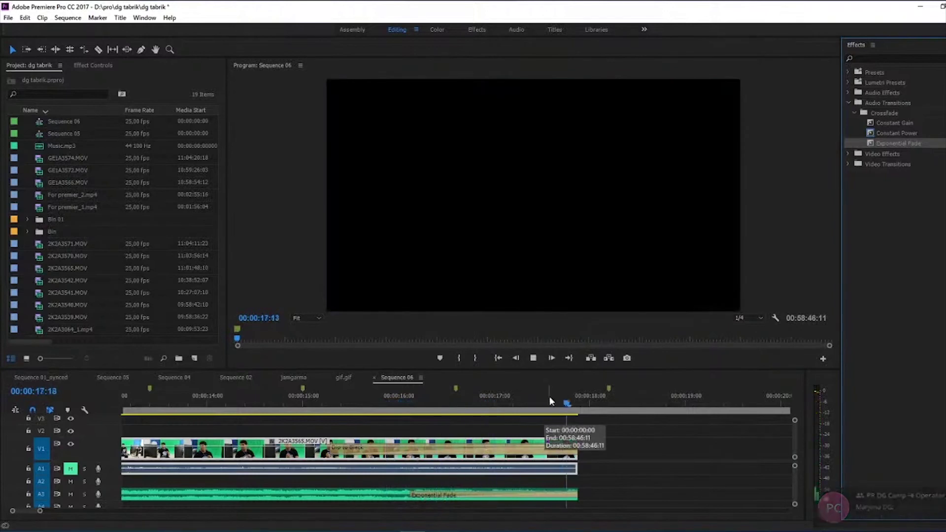
left_click(352, 400)
Extend the Exponential Fade so it starts at about 00:00:15:15, and play the closing section
left_click(498, 495)
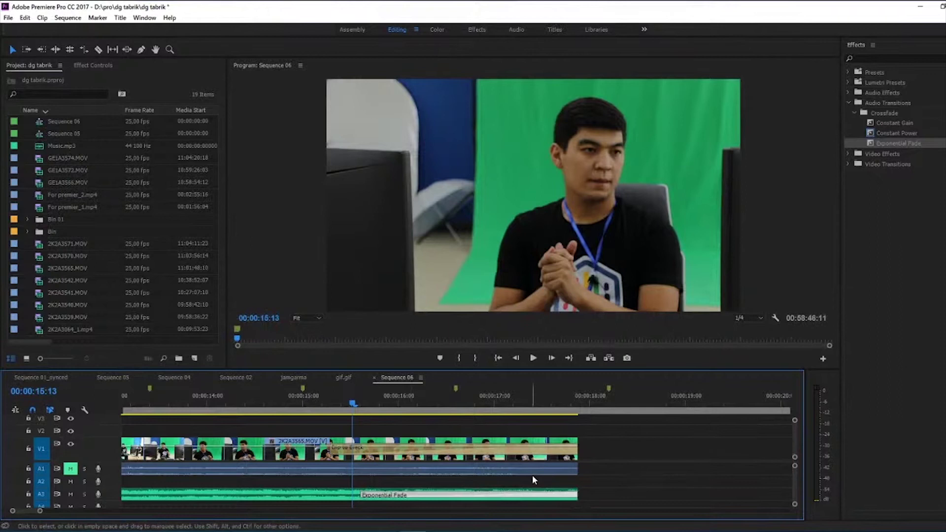
left_click(625, 476)
key("space")
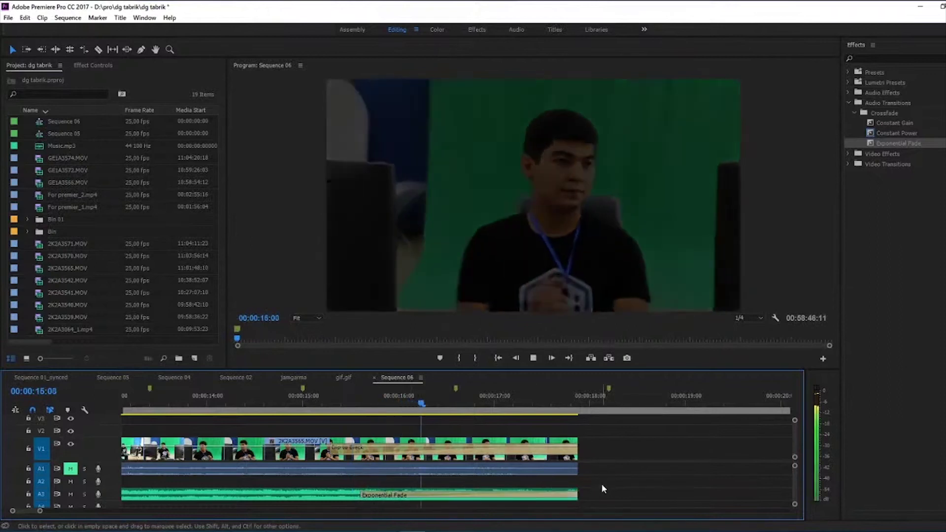
left_click_drag(533, 402, 216, 412)
key("space")
key("space")
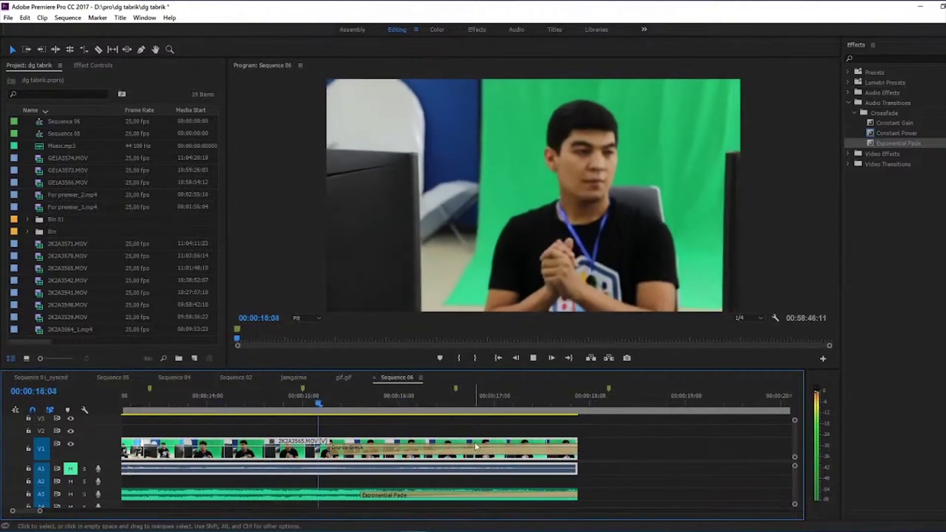
key("space")
left_click(454, 485)
left_click(466, 496)
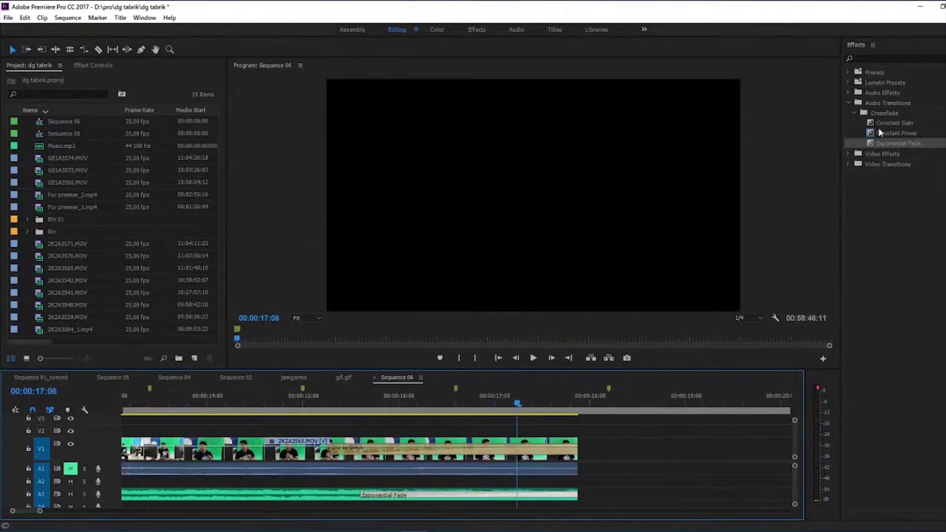
left_click(897, 131)
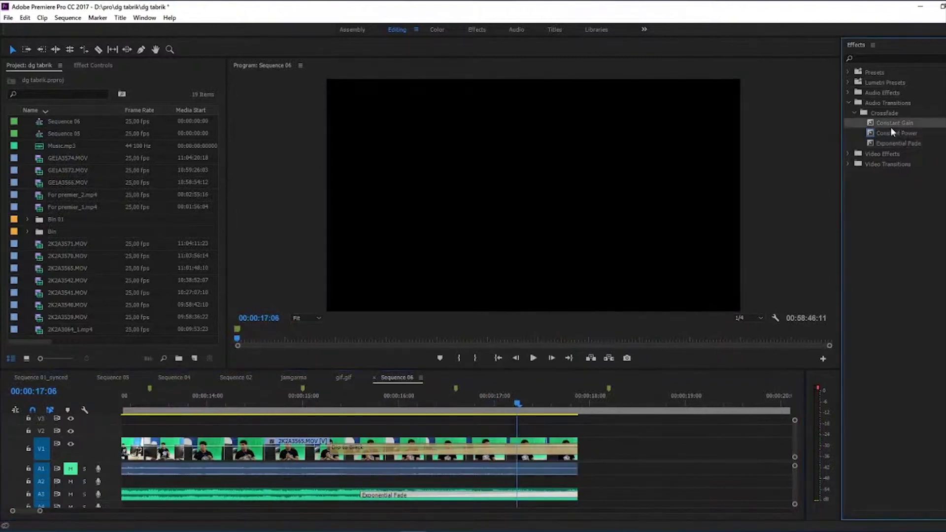
left_click(887, 144)
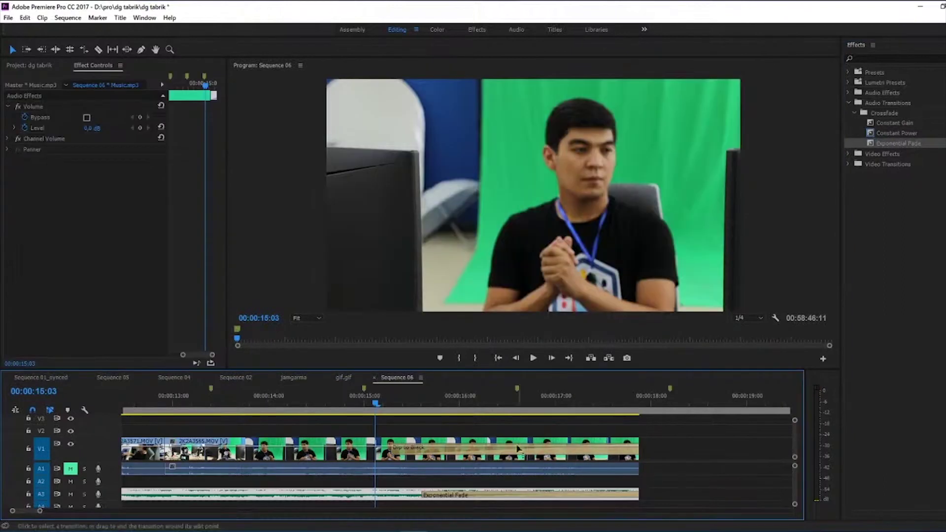
left_click(392, 487)
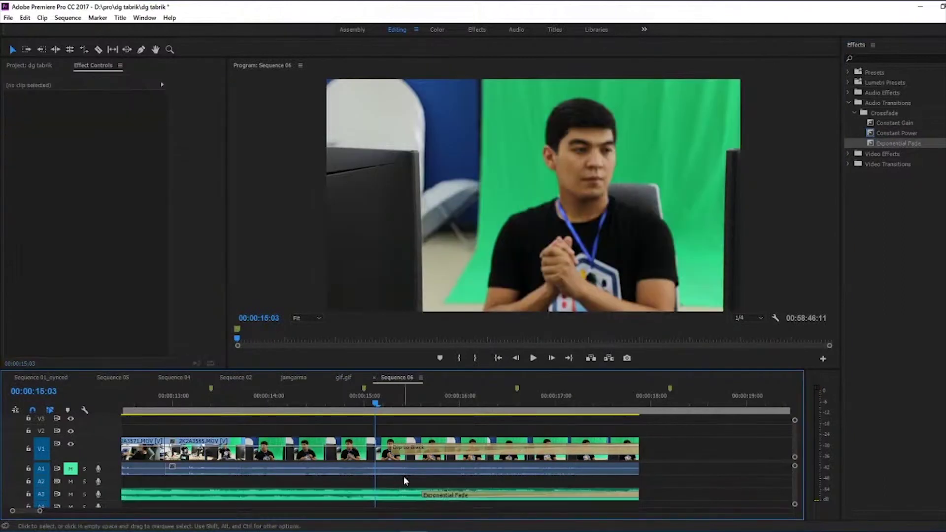
Place another copy of Music.mp3 on audio track A2 at the start of Sequence 06
key("minus")
key("minus")
key("minus")
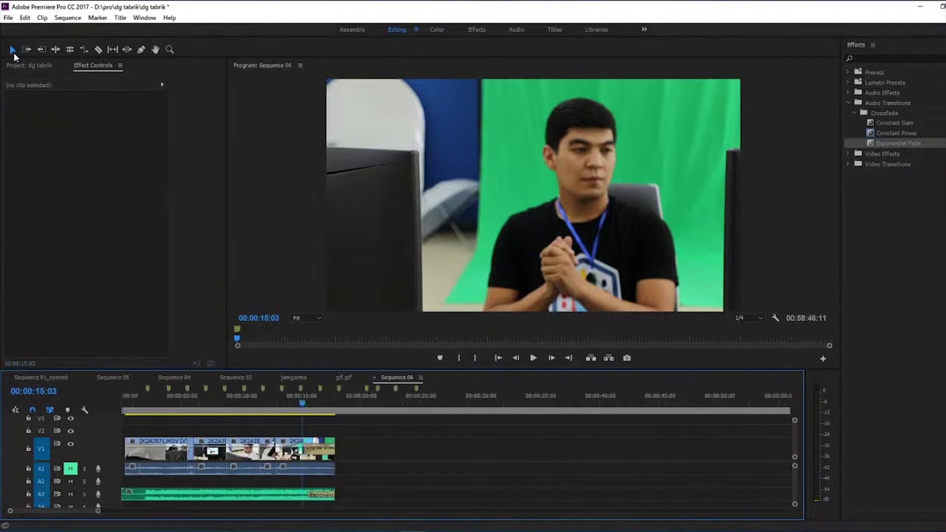
left_click(18, 65)
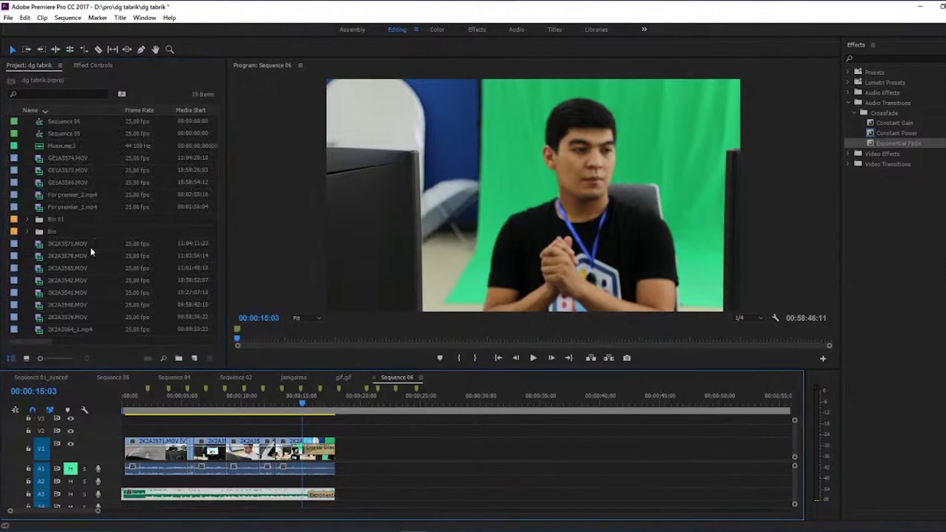
left_click(46, 146)
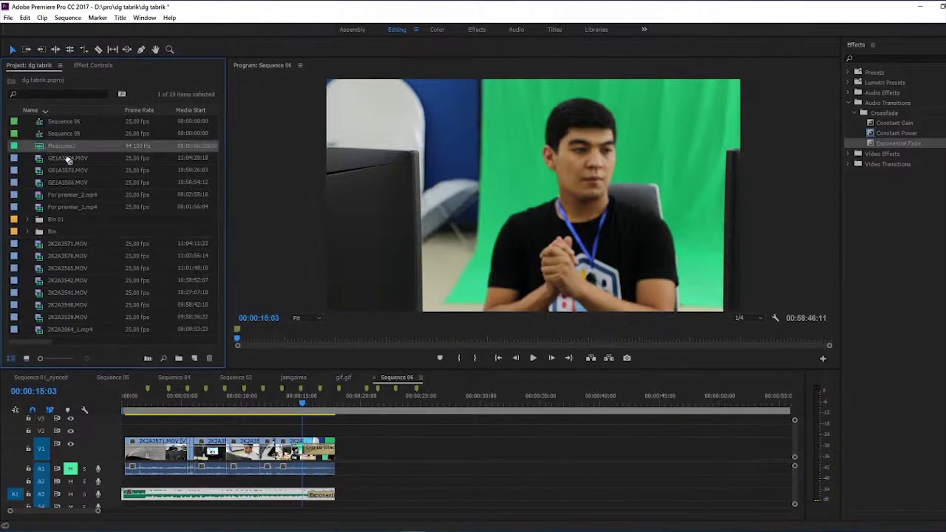
left_click_drag(53, 147, 106, 486)
scroll(112, 438, "down", 2)
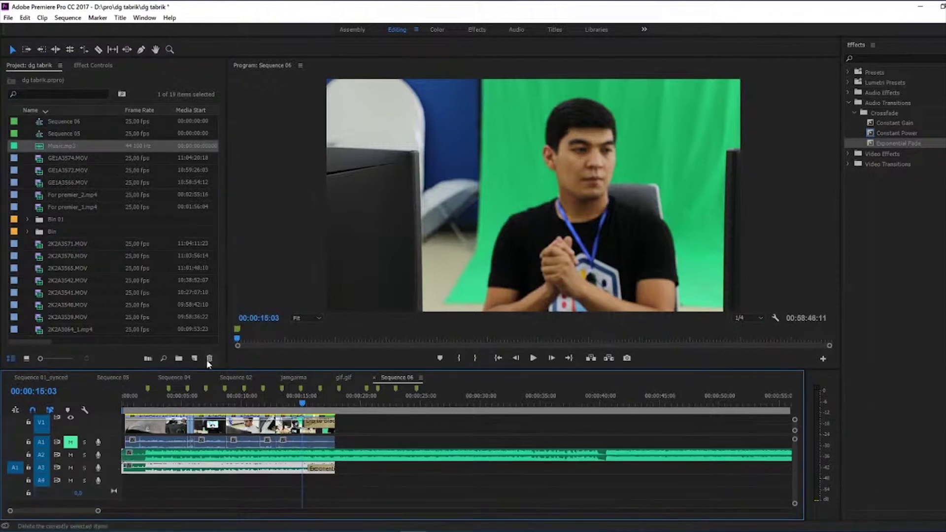
Enlarge the timeline area and add Music.mp3 copies on tracks A4 to A8, from the sequence start on A4 and progressively later on A5 to A8
left_click_drag(208, 367, 208, 324)
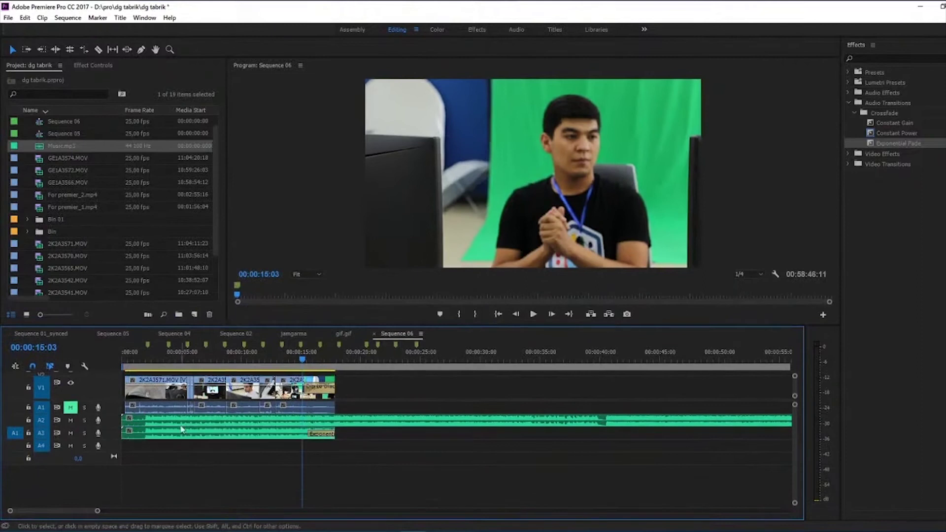
left_click_drag(66, 146, 133, 446)
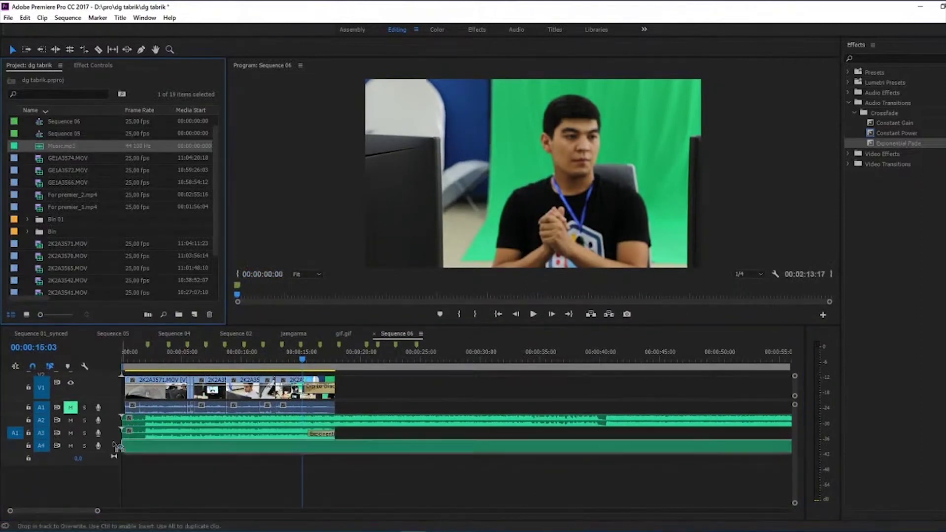
left_click_drag(71, 149, 111, 462)
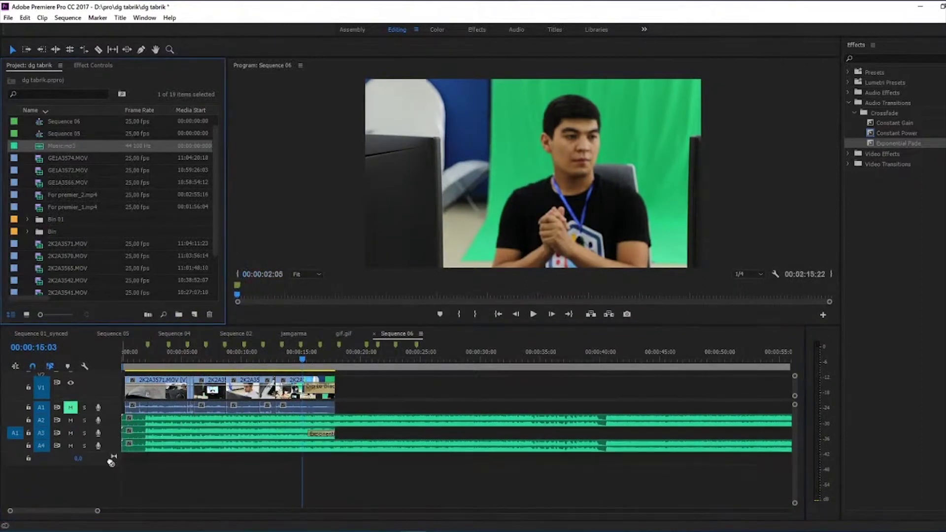
left_click_drag(191, 460, 194, 476)
left_click_drag(71, 154, 217, 485)
left_click_drag(74, 146, 254, 484)
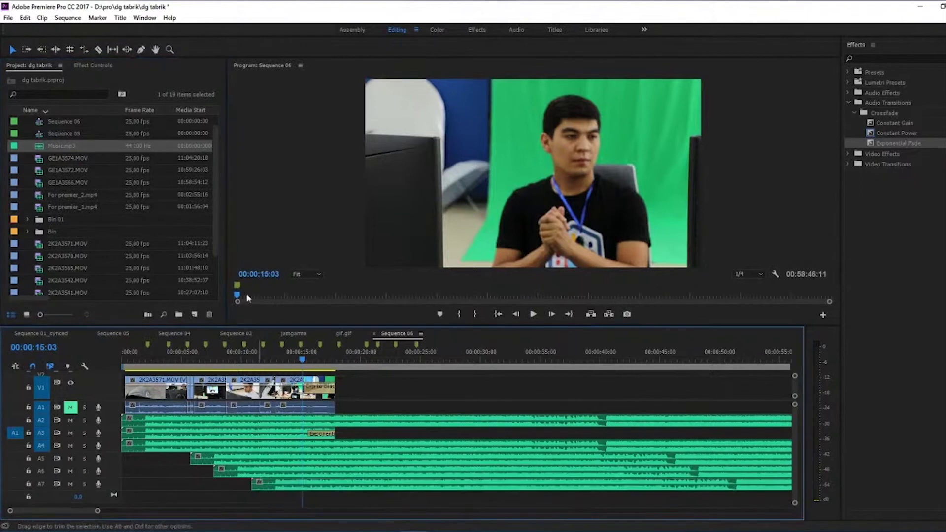
left_click_drag(316, 508, 322, 498)
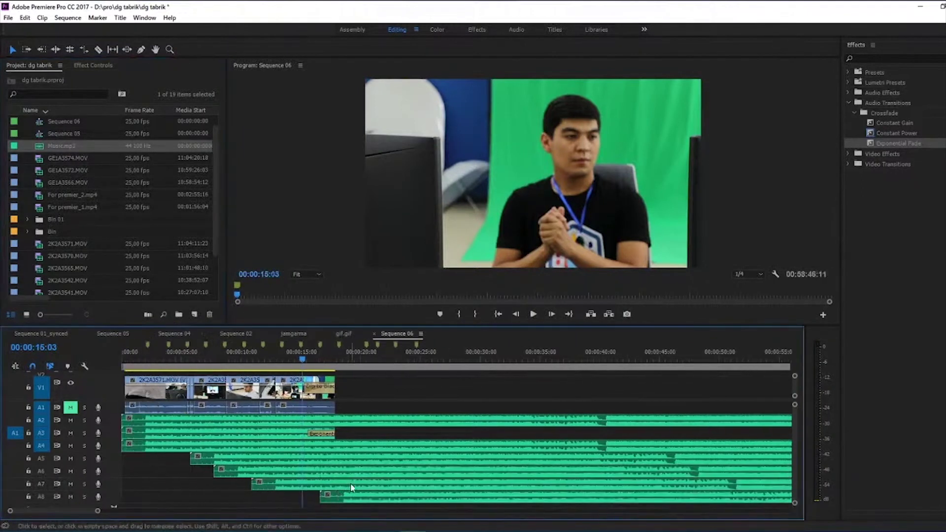
Play the stacked music tracks in Sequence 06, and bring the playhead back to about 00:00:01:20
key("space")
key("space")
scroll(228, 442, "down", 3)
scroll(194, 378, "up", 3)
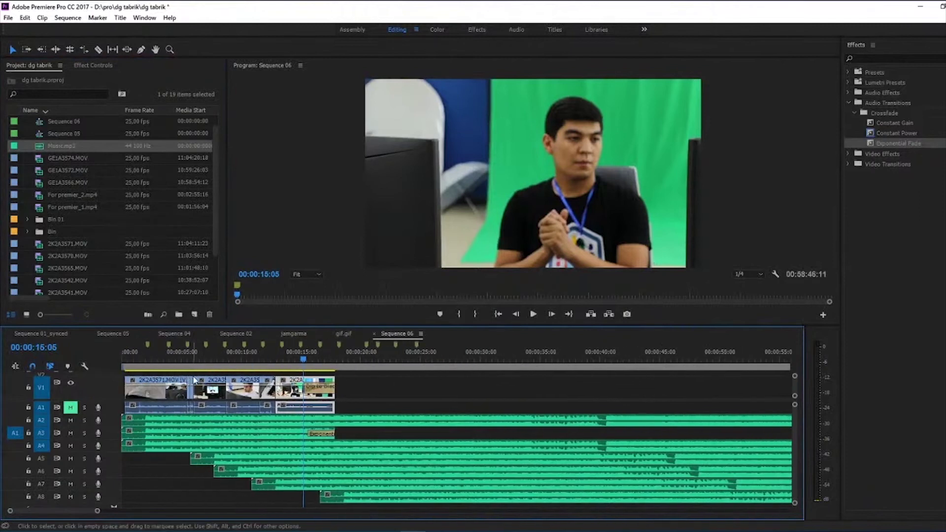
left_click(60, 151)
left_click_drag(359, 513, 355, 507)
left_click_drag(233, 289, 108, 178)
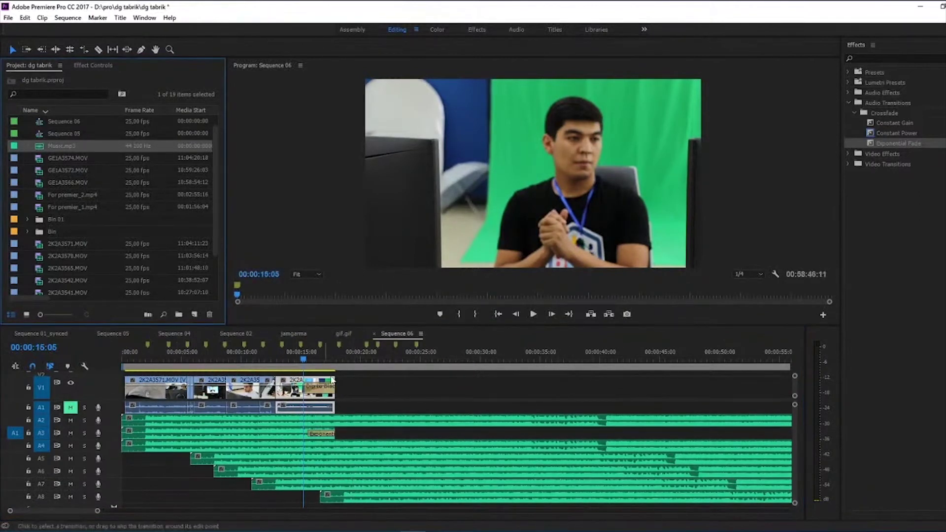
key("space")
left_click_drag(307, 359, 143, 358)
Delete the stacked Music.mp3 copies from the lower audio tracks of Sequence 06
left_click_drag(167, 496, 422, 418)
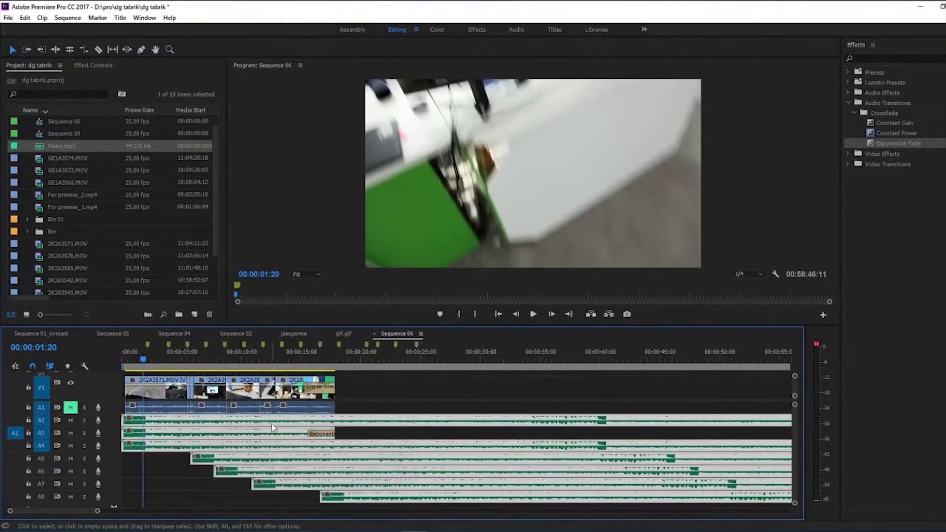
key("Delete")
left_click(153, 360)
left_click(148, 359)
key("ctrl+z")
left_click_drag(199, 496, 391, 433)
key("Delete")
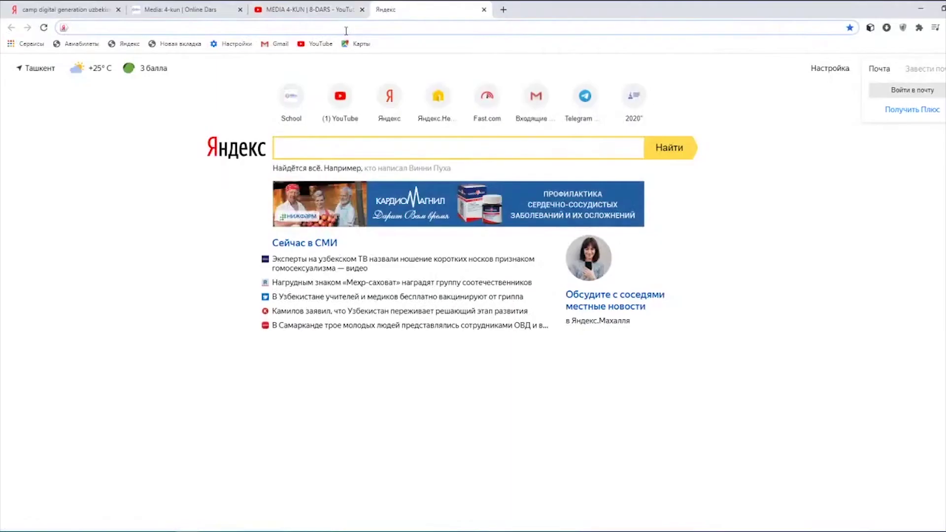
Switch to the browser and open sfxdownload.com
left_click(345, 27)
type("sfxdownload")
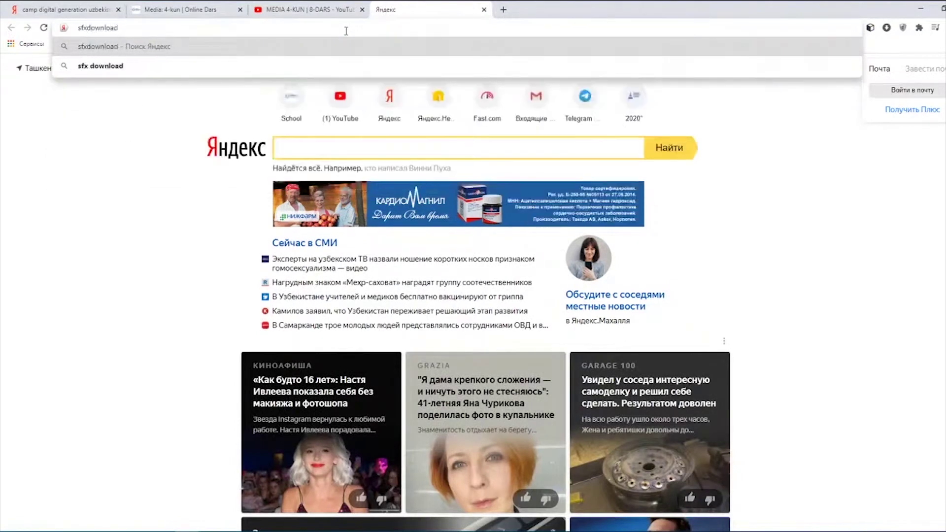
type(".com")
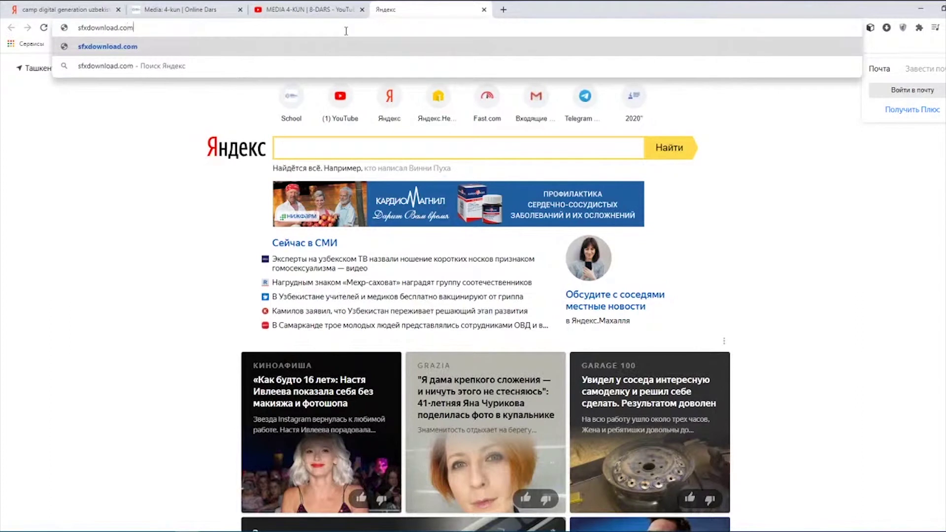
key("Return")
Browse the AudioJungle packs on the first two listing pages of sfxdownload.com, declining the notification request
scroll(351, 257, "down", 4)
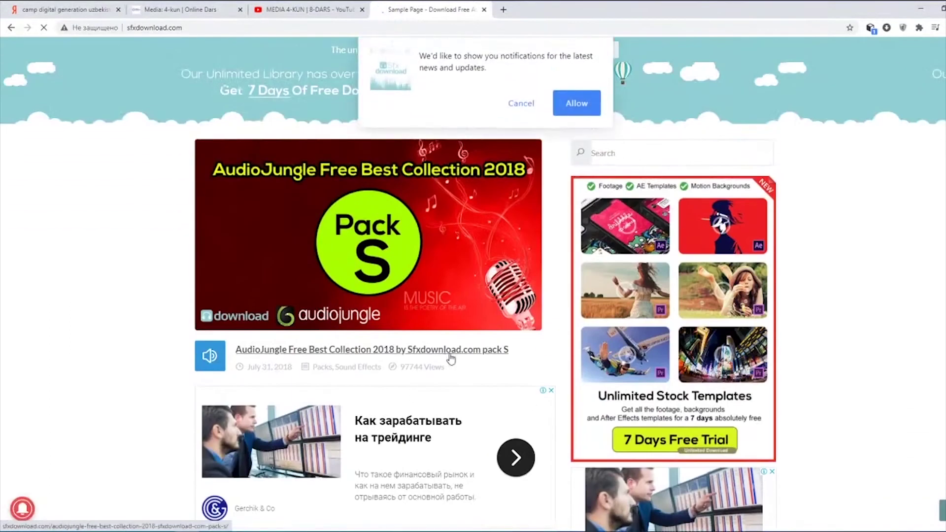
scroll(375, 271, "down", 5)
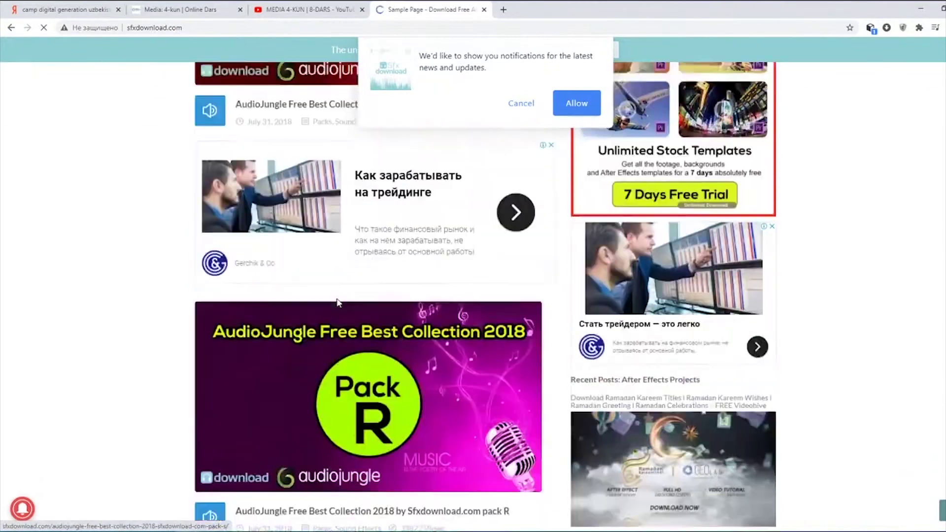
scroll(494, 148, "down", 5)
left_click(519, 112)
scroll(396, 213, "down", 20)
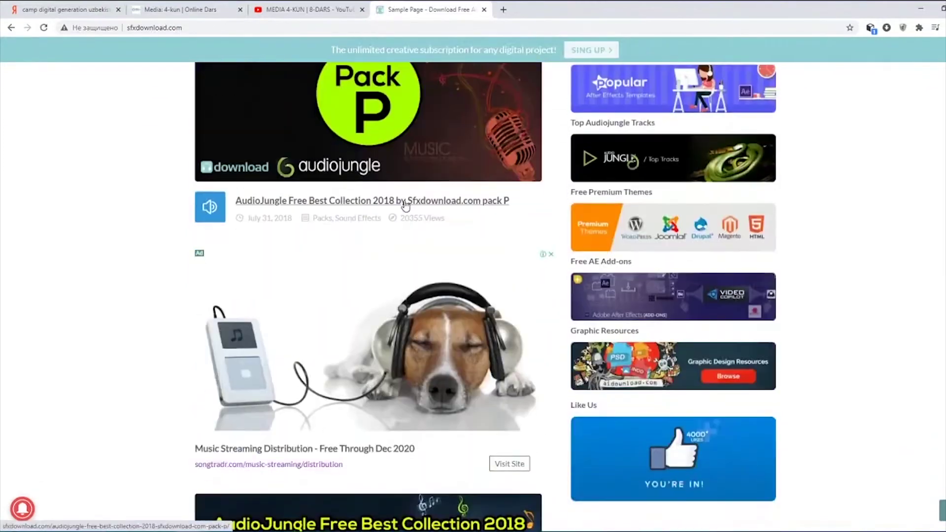
scroll(397, 213, "down", 15)
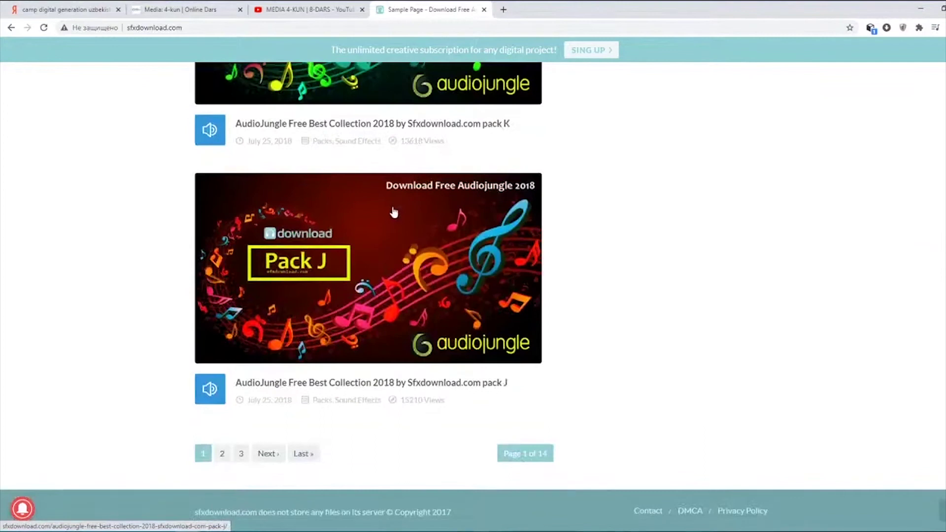
left_click(222, 454)
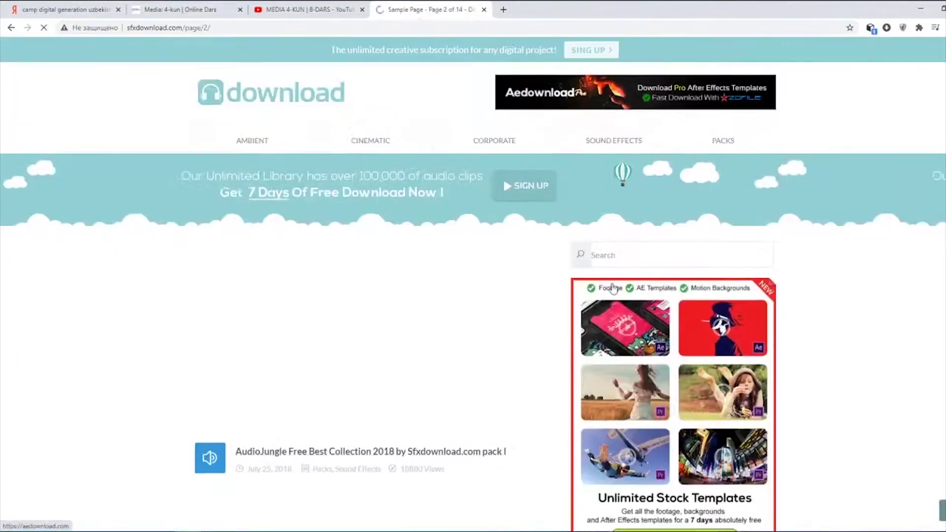
scroll(394, 332, "down", 3)
scroll(383, 316, "down", 4)
scroll(337, 280, "up", 4)
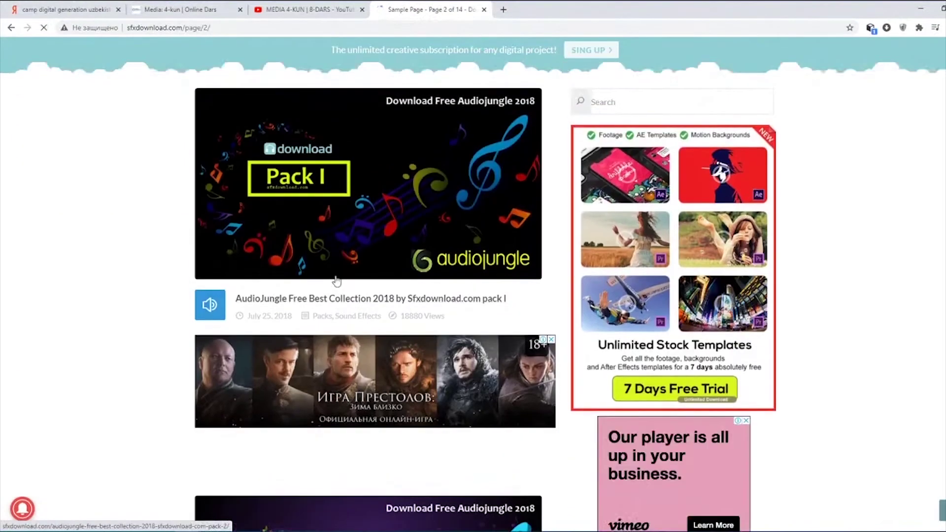
Open AudioJungle Free Best Collection 2018 pack I and look through its track list
left_click(326, 299)
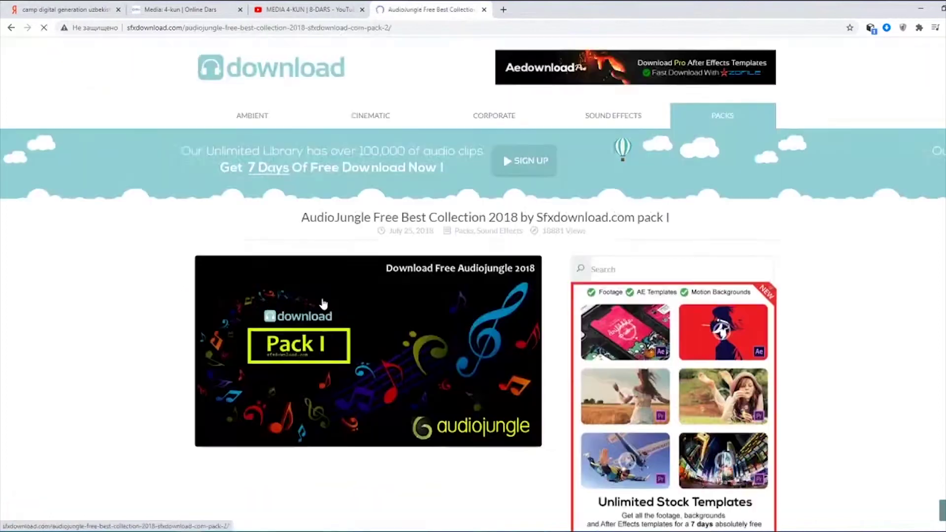
scroll(320, 311, "down", 9)
scroll(315, 303, "down", 3)
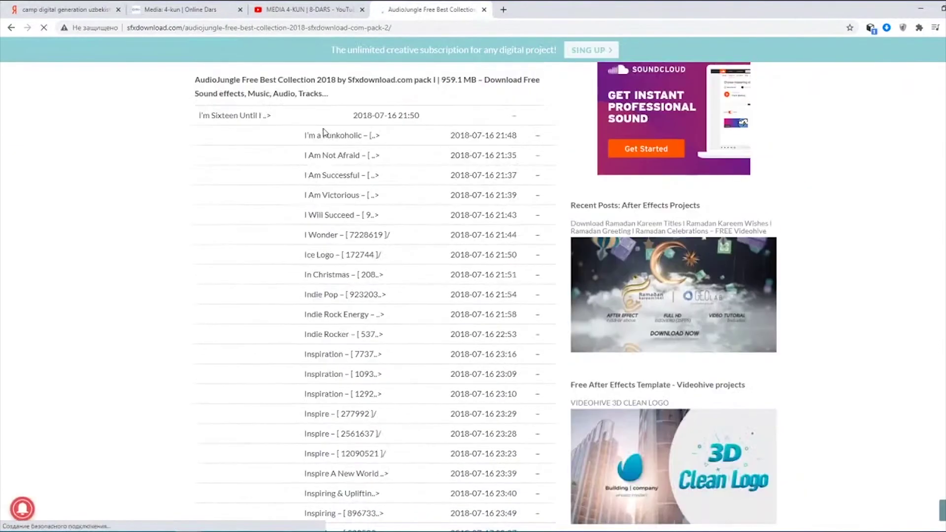
scroll(342, 220, "down", 18)
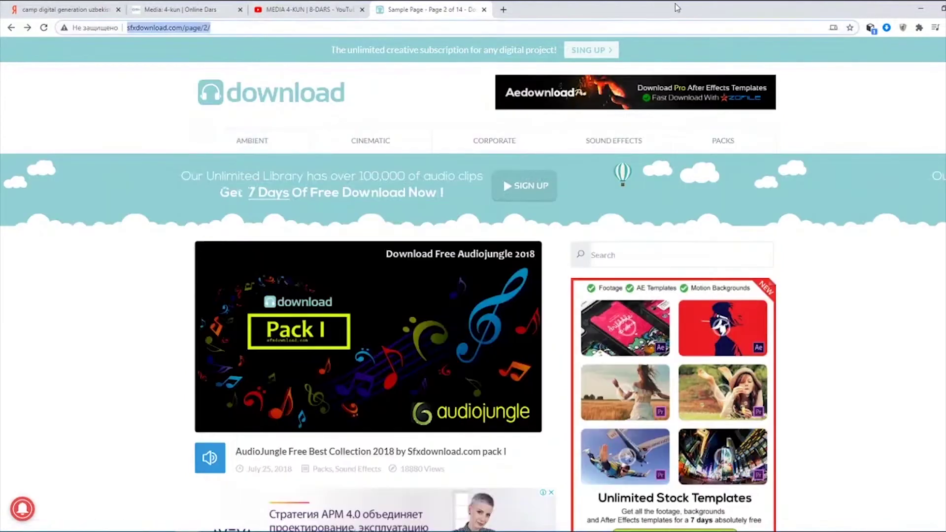
Switch to After Effects, move the playhead of the For premier_2 composition to 0:02:56:02, and show the project's files
left_click_drag(542, 7, 736, 120)
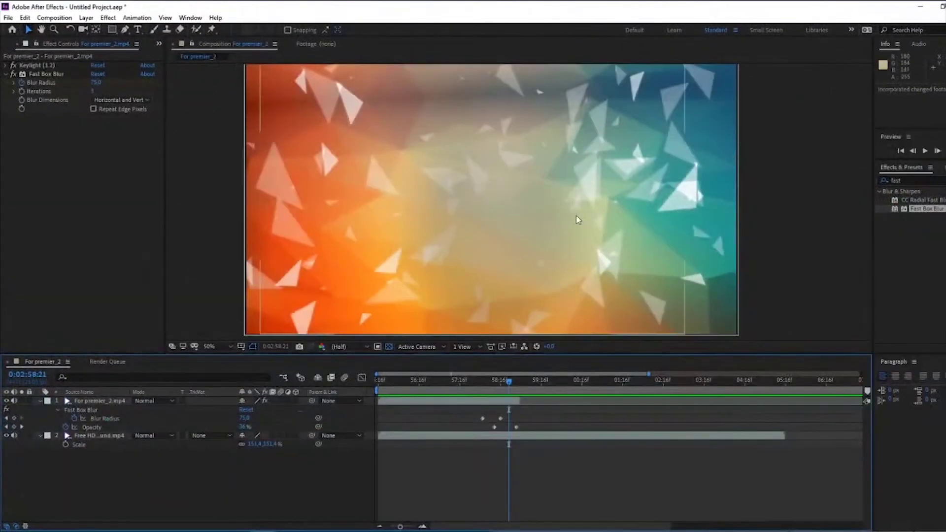
left_click(440, 400)
left_click_drag(440, 397, 396, 401)
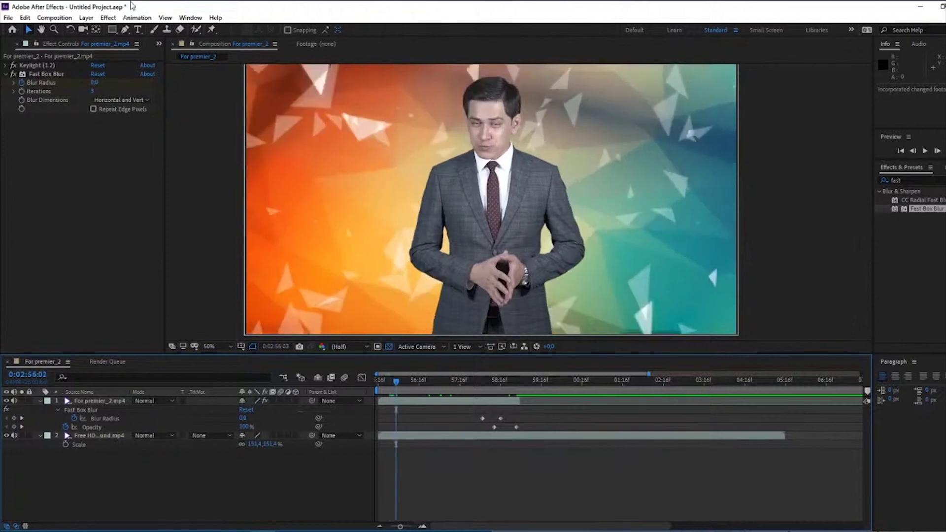
scroll(43, 49, "up", 1)
left_click(43, 279)
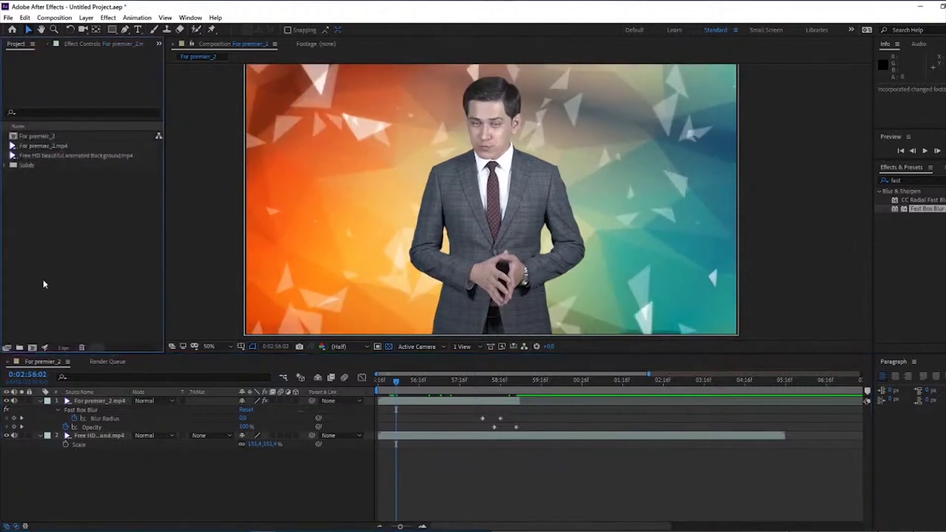
left_click(166, 492)
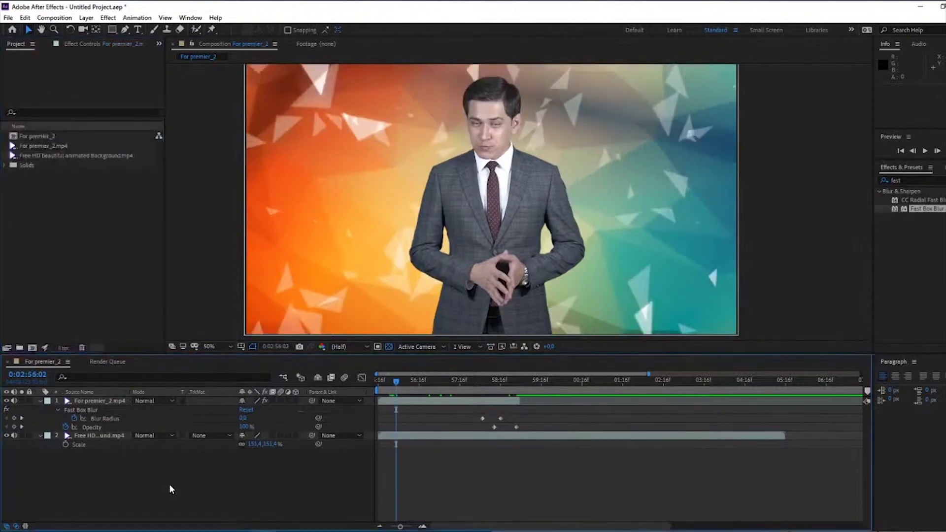
left_click(62, 279)
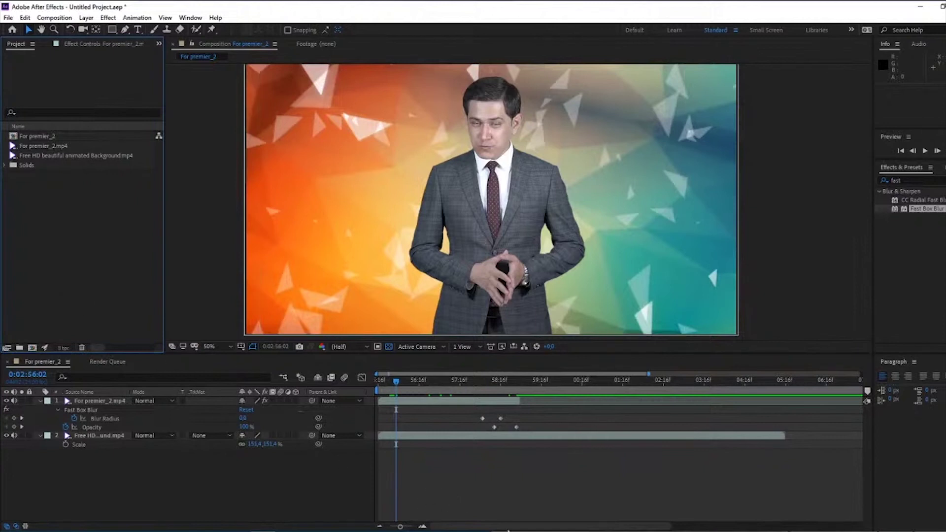
Switch back to the browser, maximize its window and skim the page
mouse_move(187, 531)
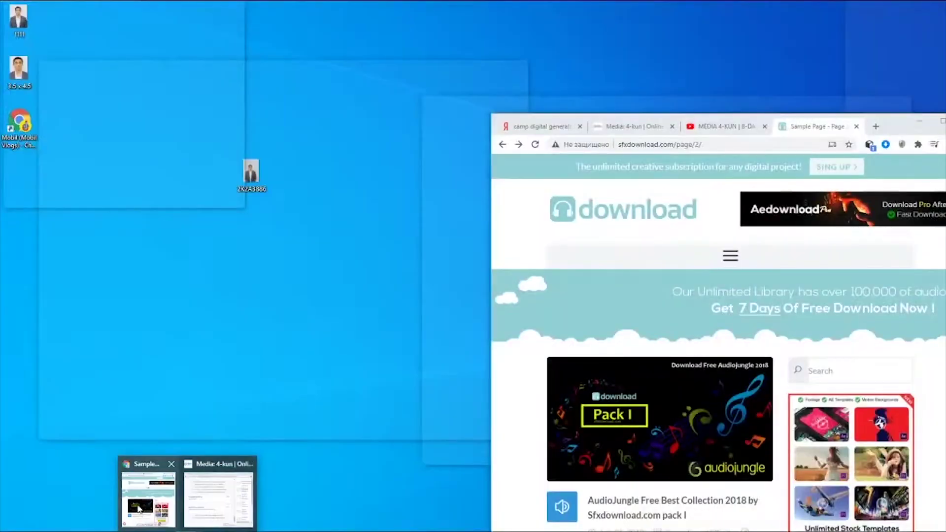
left_click(139, 509)
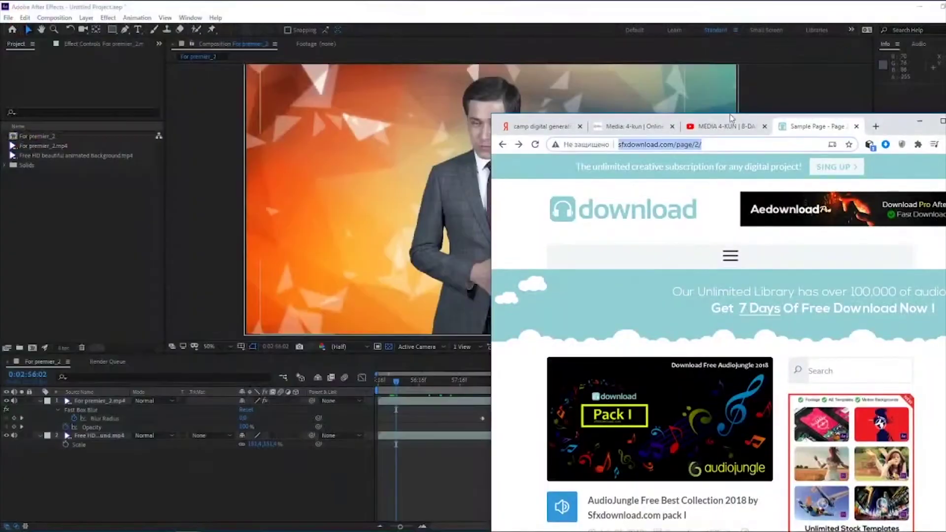
left_click_drag(889, 132, 679, 4)
scroll(389, 297, "down", 7)
scroll(388, 297, "up", 6)
Open the free After Effects template listing on gfxdownload.com and browse the logo templates
left_click(137, 30)
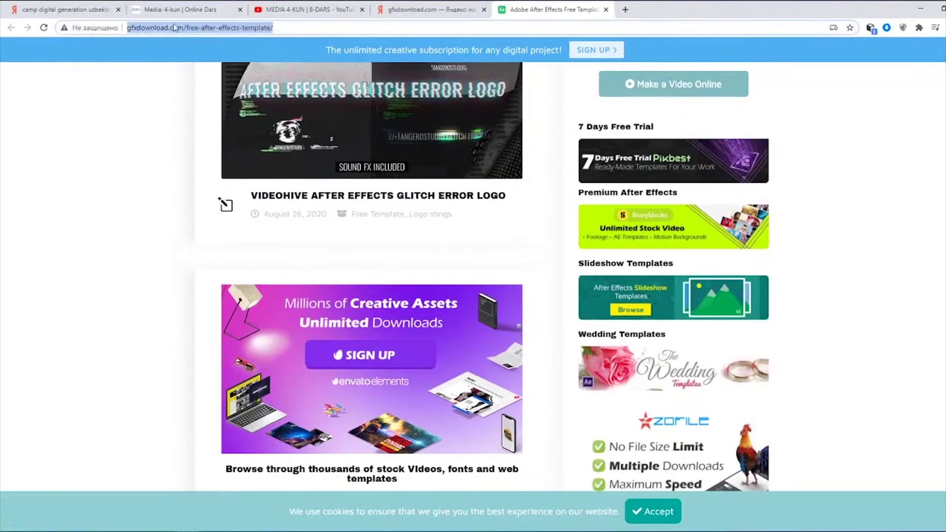
left_click(182, 28)
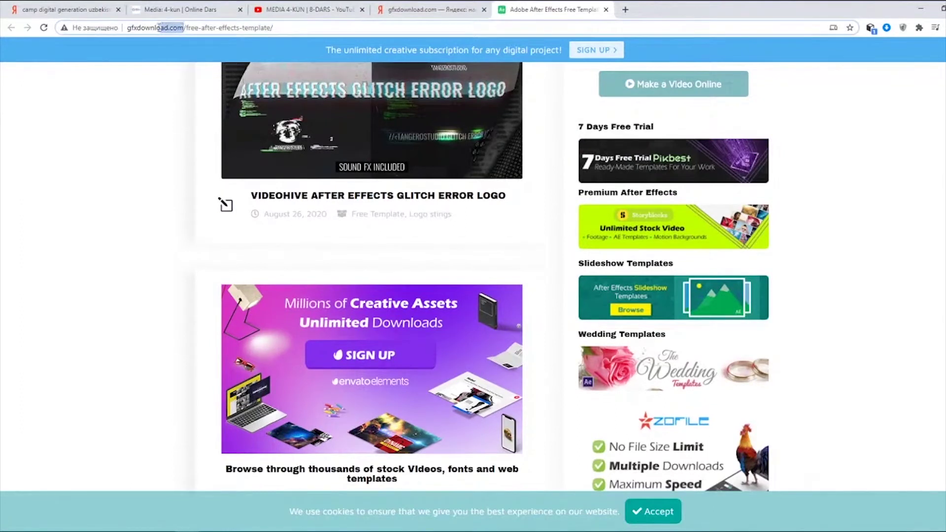
scroll(217, 207, "down", 10)
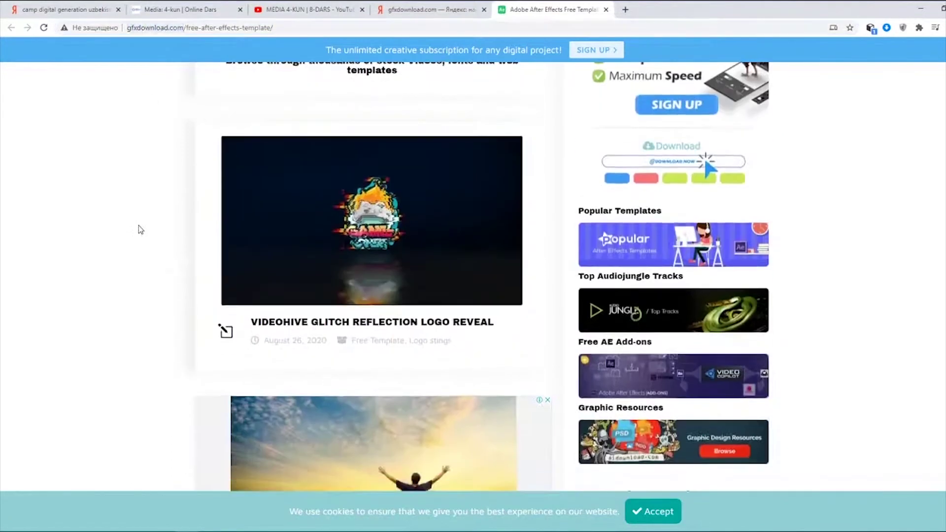
scroll(322, 230, "up", 1)
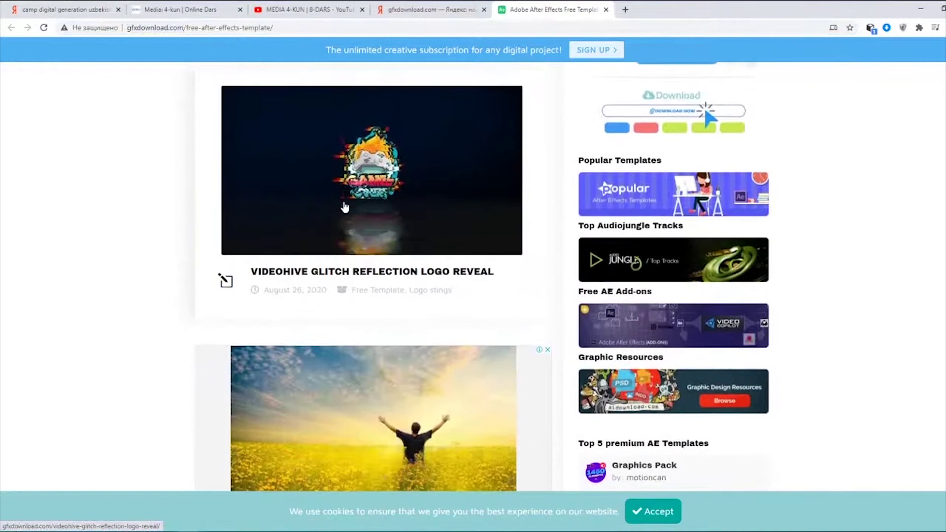
Open the Videohive Glitch Reflection Logo Reveal template page, and play its preview video before pausing it
left_click(344, 207)
scroll(347, 232, "down", 5)
scroll(353, 254, "down", 6)
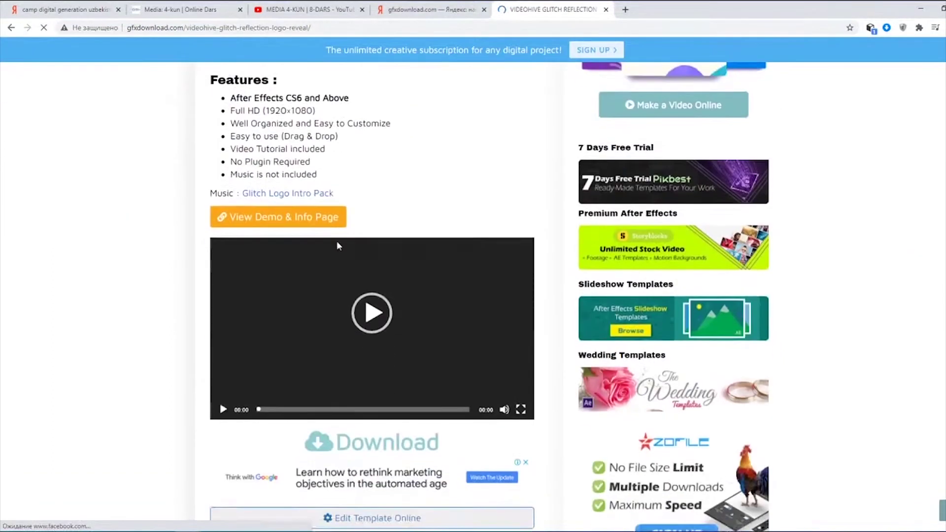
left_click(373, 297)
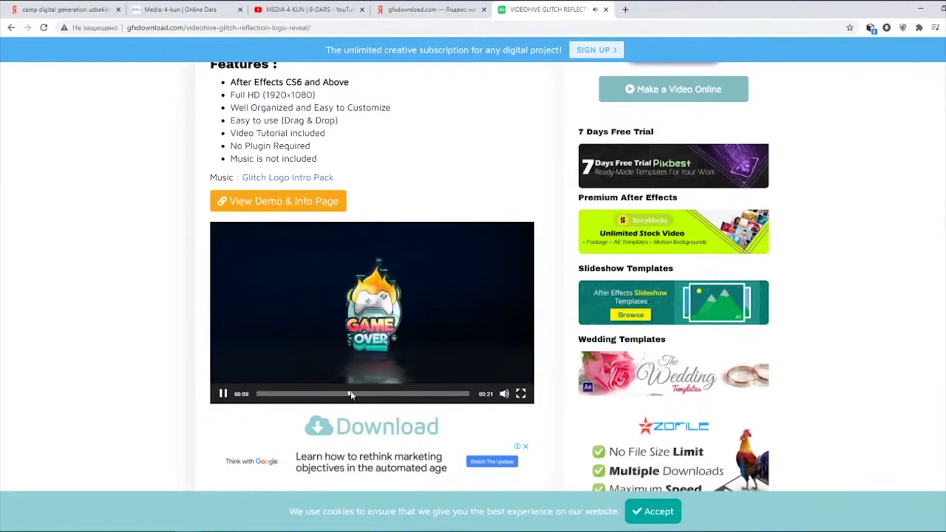
left_click(407, 350)
Download the Glitch Reflection Logo Reveal zip through the Zippyshare link, and close the advertising page that opens
scroll(369, 270, "down", 3)
scroll(368, 270, "up", 4)
scroll(375, 344, "down", 6)
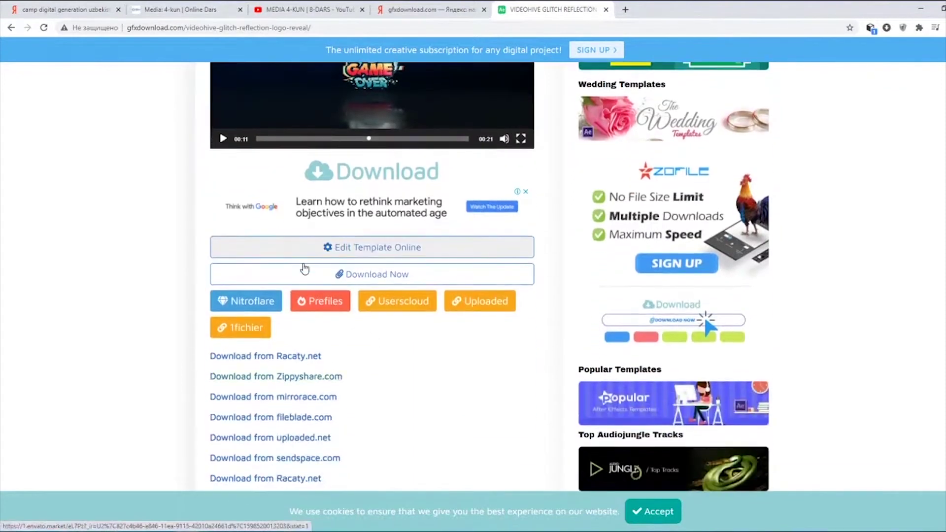
scroll(344, 315, "down", 2)
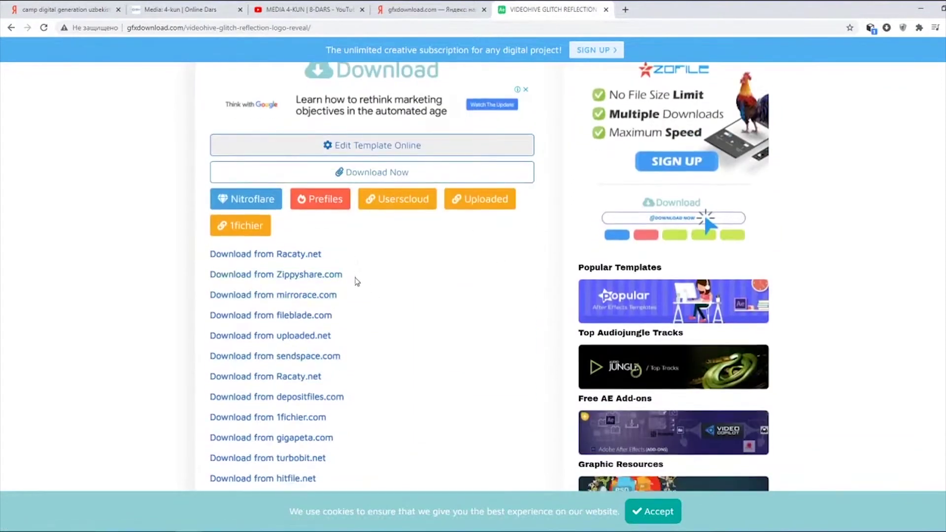
left_click(300, 275)
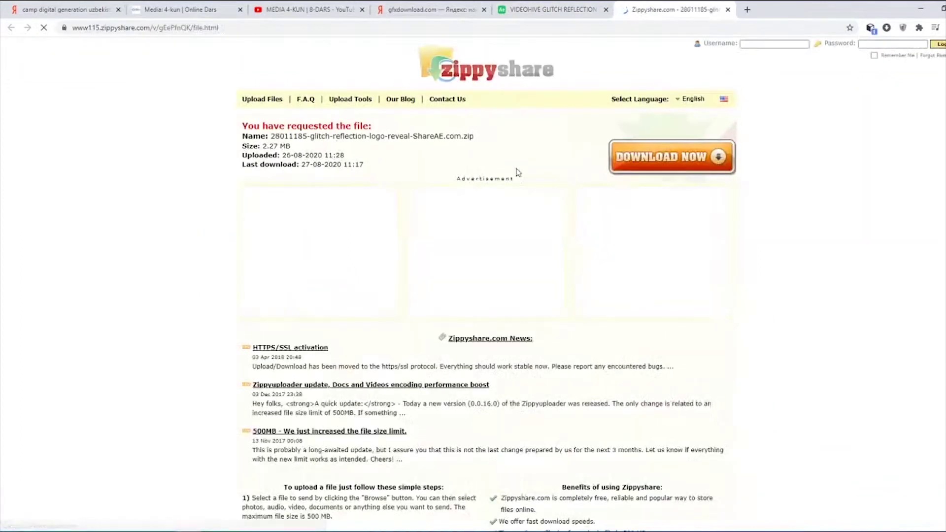
left_click(629, 170)
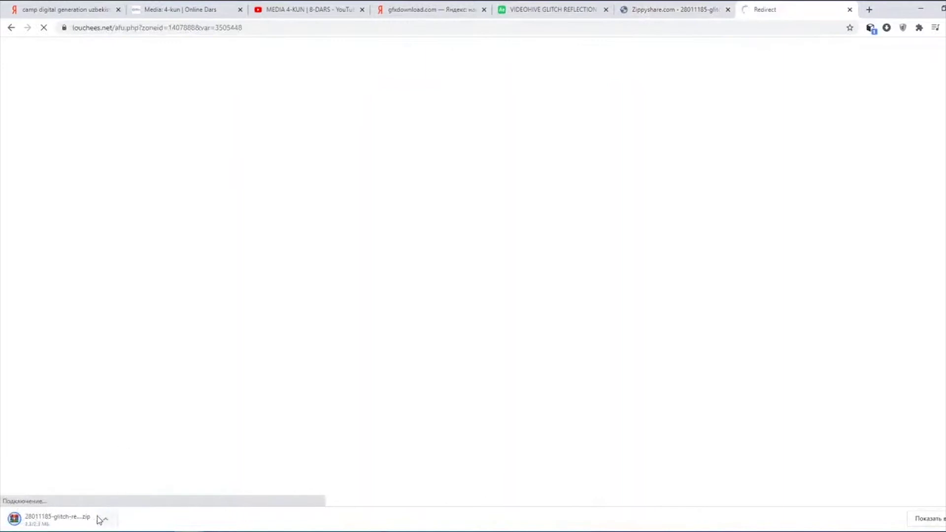
left_click(849, 9)
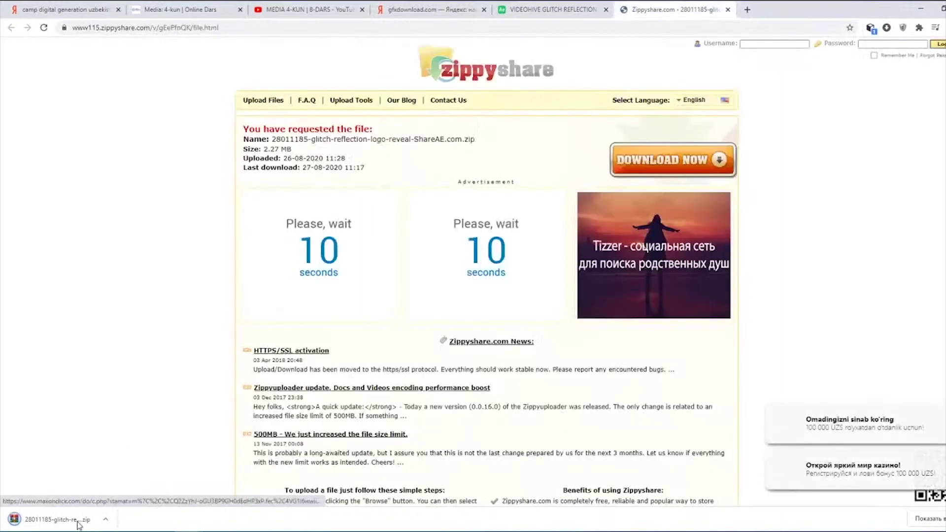
Show the downloaded Glitch Reflection Logo Reveal zip in its folder and extract it into the current folder
left_click(105, 519)
left_click(88, 492)
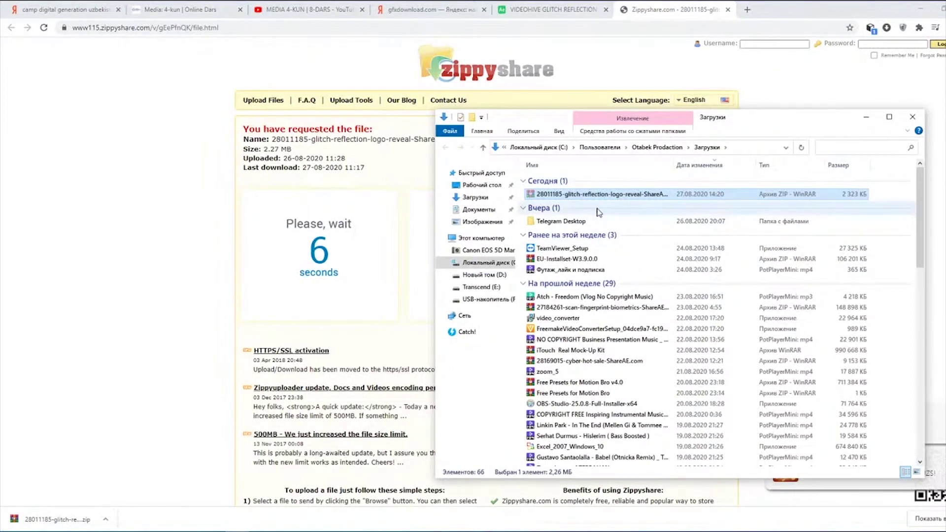
right_click(569, 197)
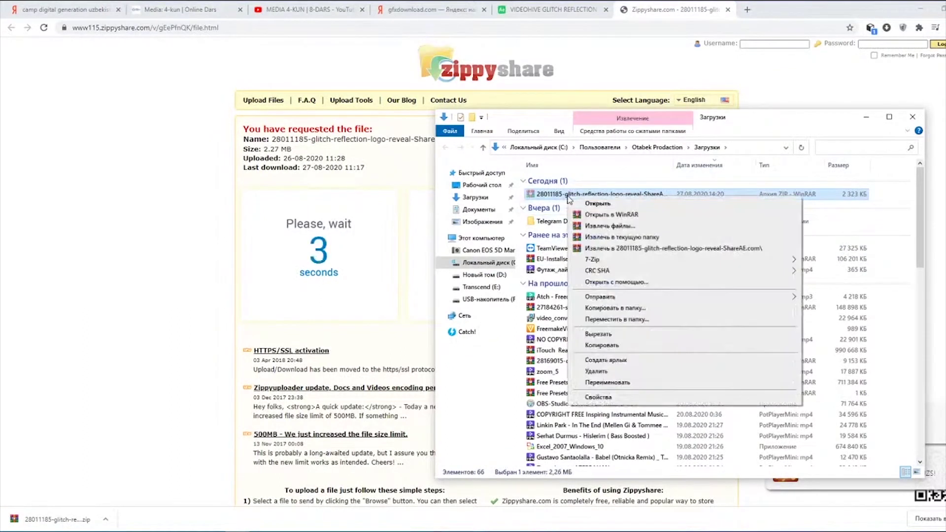
left_click(611, 237)
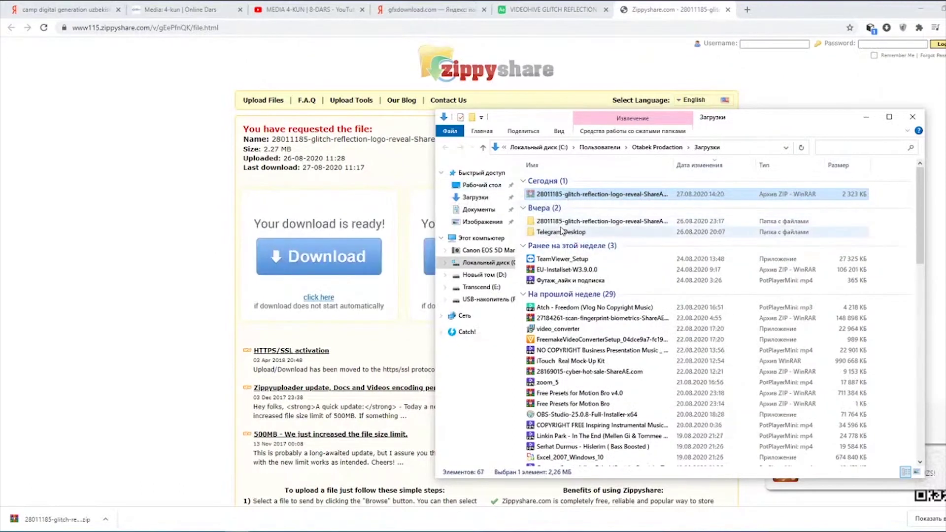
Open the extracted 28011185-glitch-reflection-logo-reveal folder, extract the inner archive there, and open its After Effects folder
left_click(563, 224)
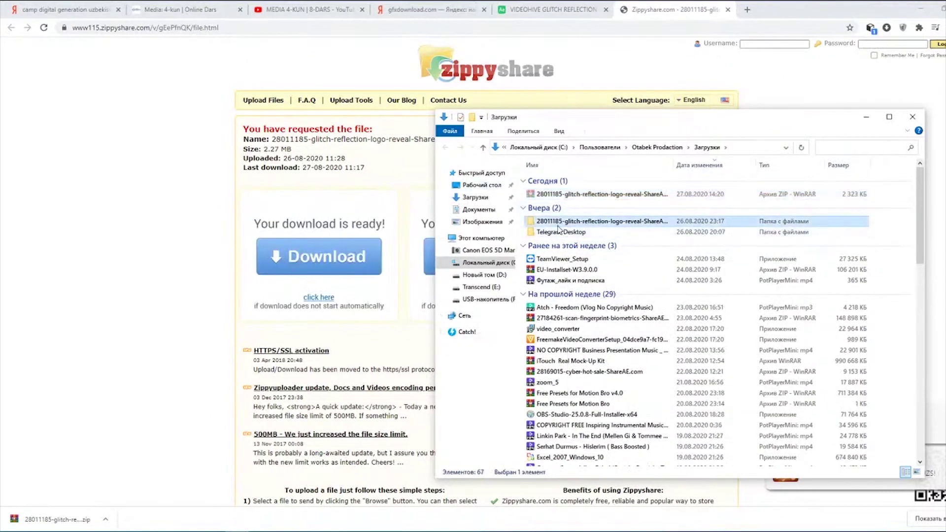
double_click(558, 225)
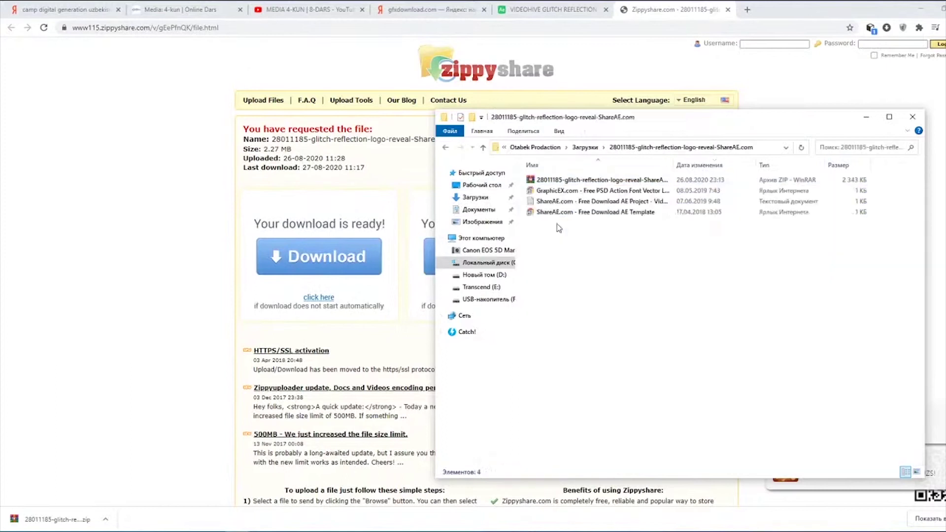
left_click(563, 180)
right_click(563, 180)
left_click(609, 217)
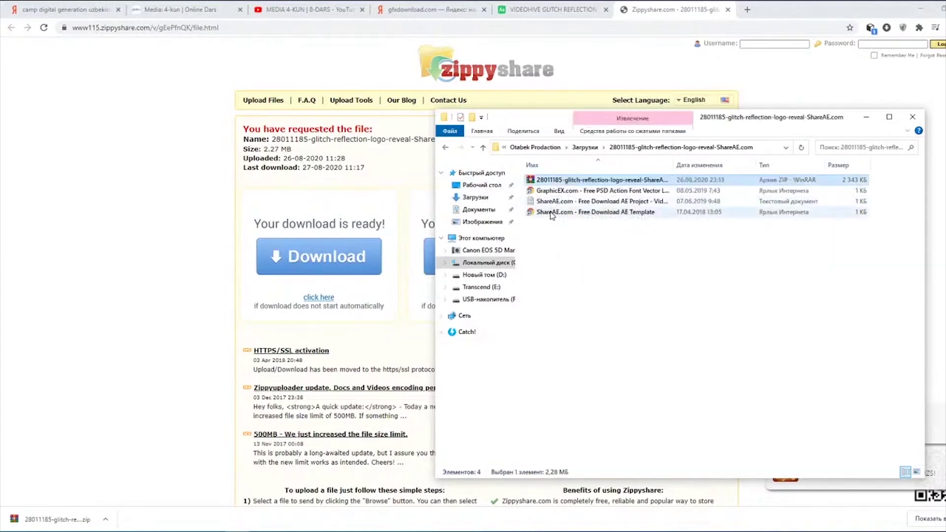
double_click(552, 180)
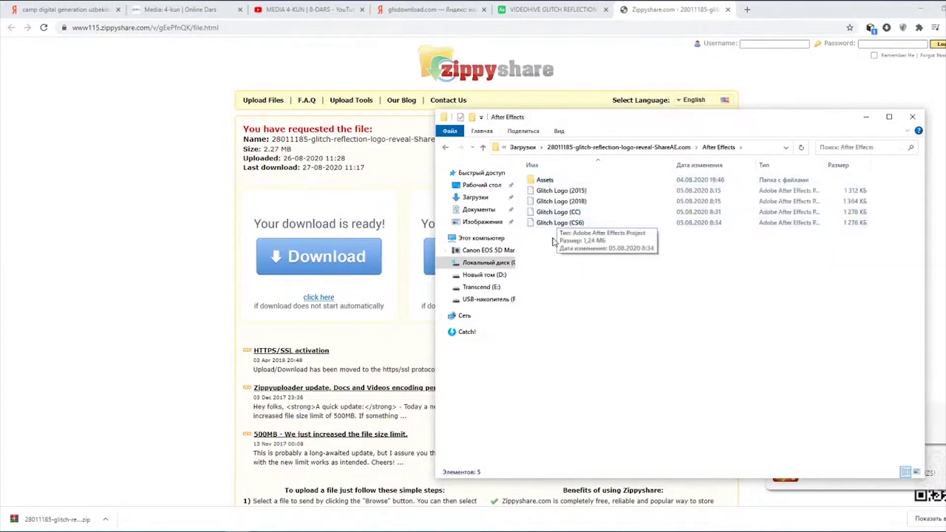
Open the Glitch Logo (CC) project file with Adobe After Effects CC 2019
left_click(563, 215)
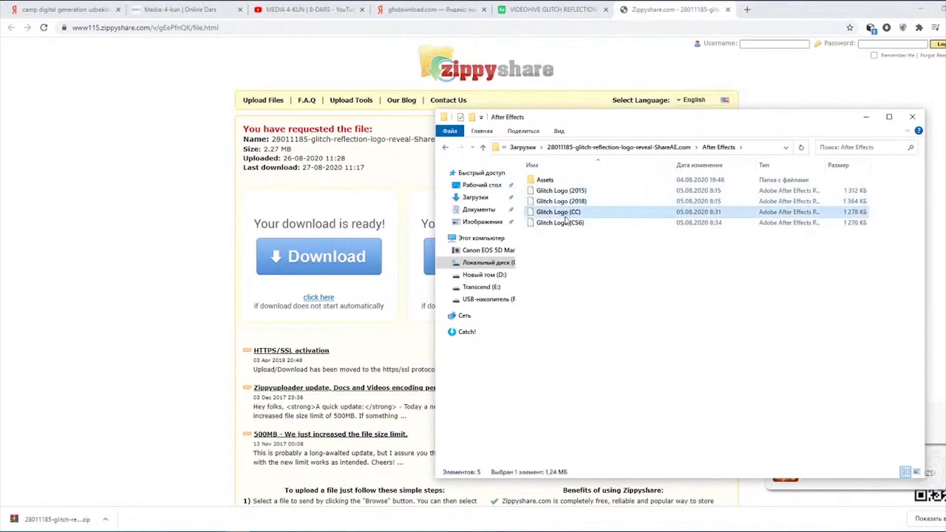
right_click(565, 220)
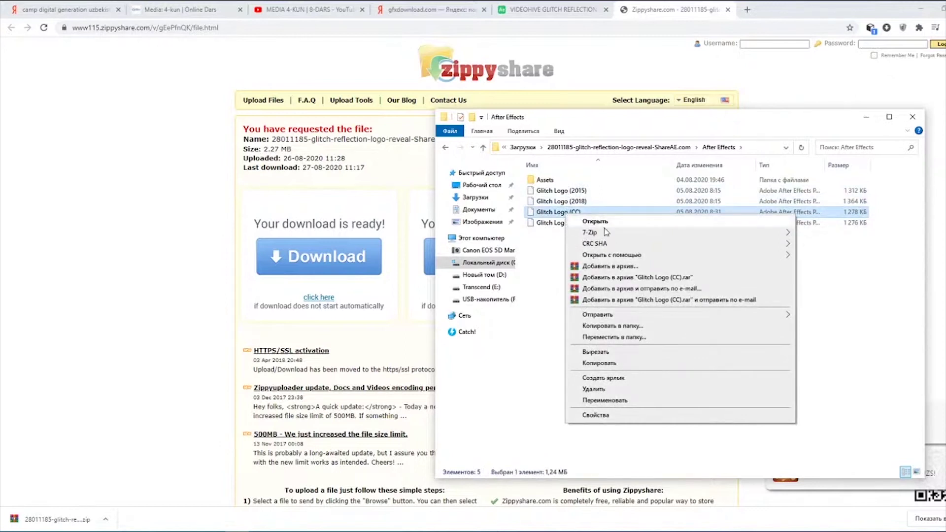
left_click(551, 262)
right_click(561, 212)
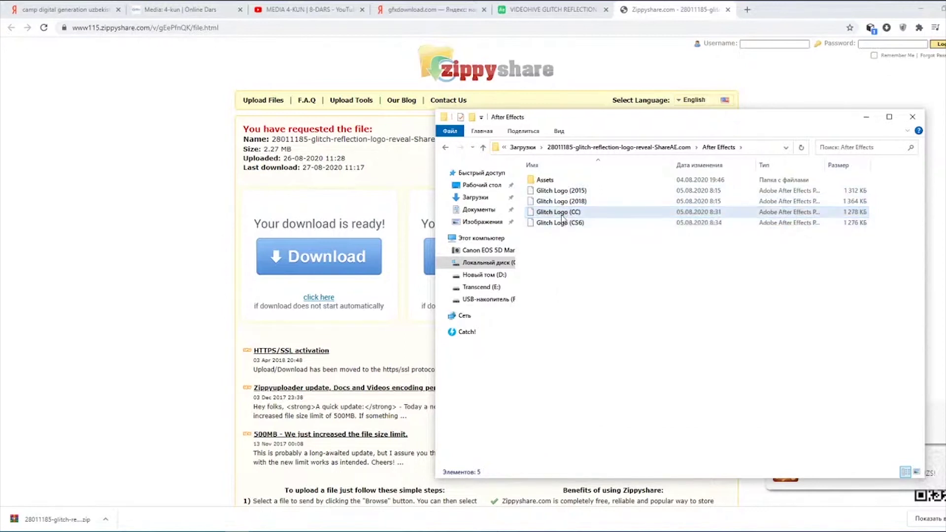
mouse_move(620, 255)
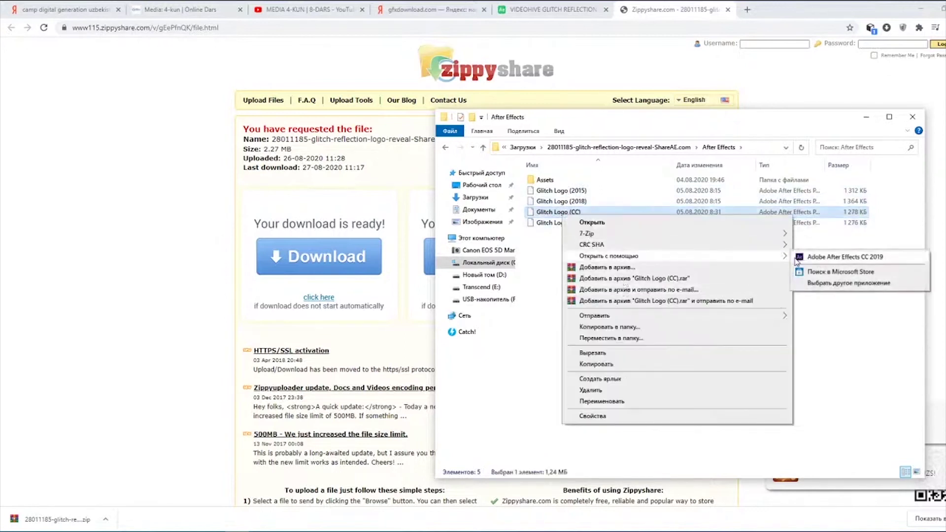
left_click(837, 257)
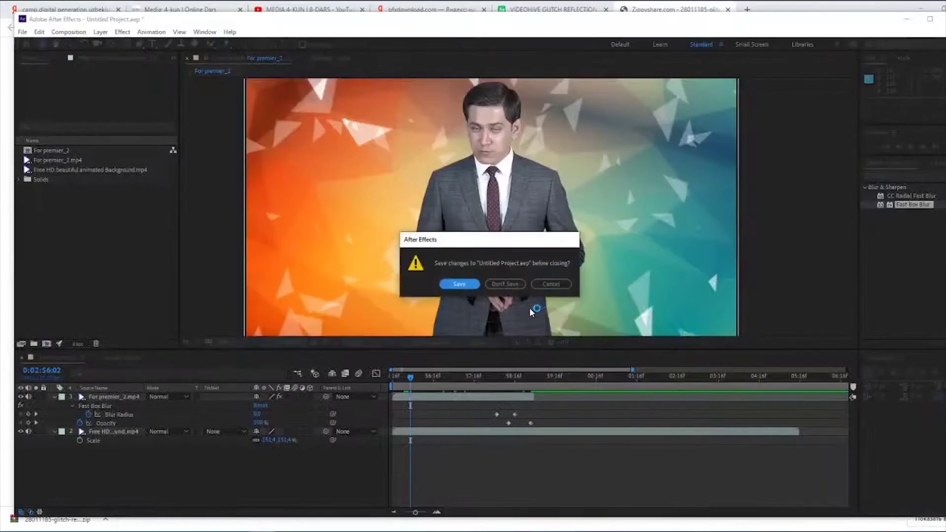
Choose to save the previous project, finish loading the Glitch Logo template, and scrub through Final Comp
left_click(462, 286)
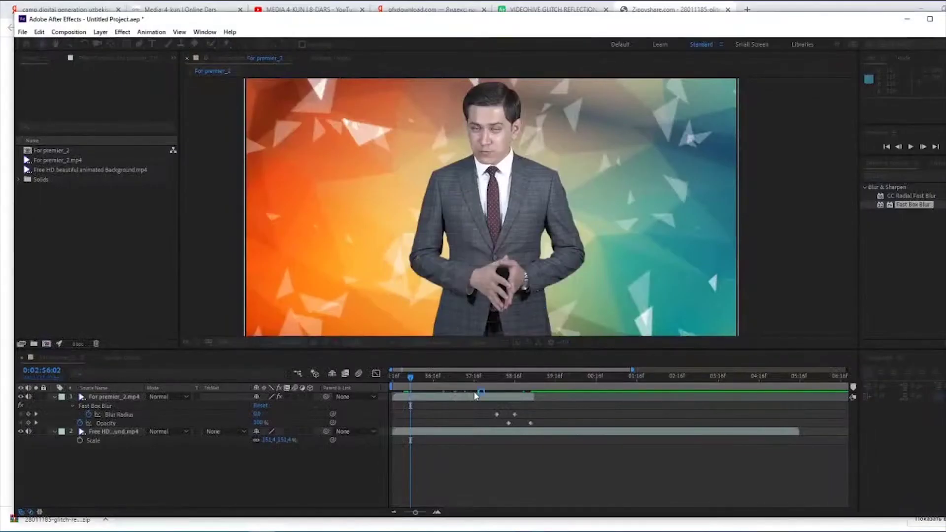
left_click(409, 295)
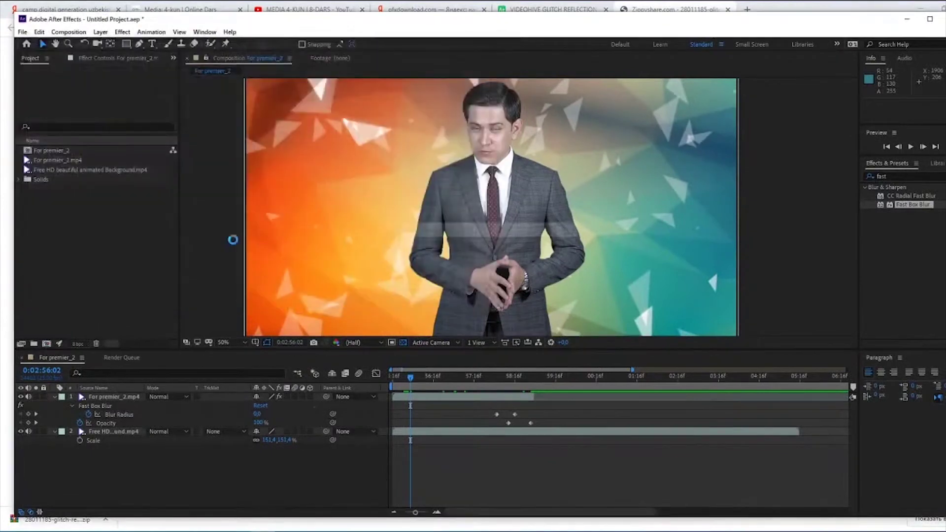
left_click(587, 288)
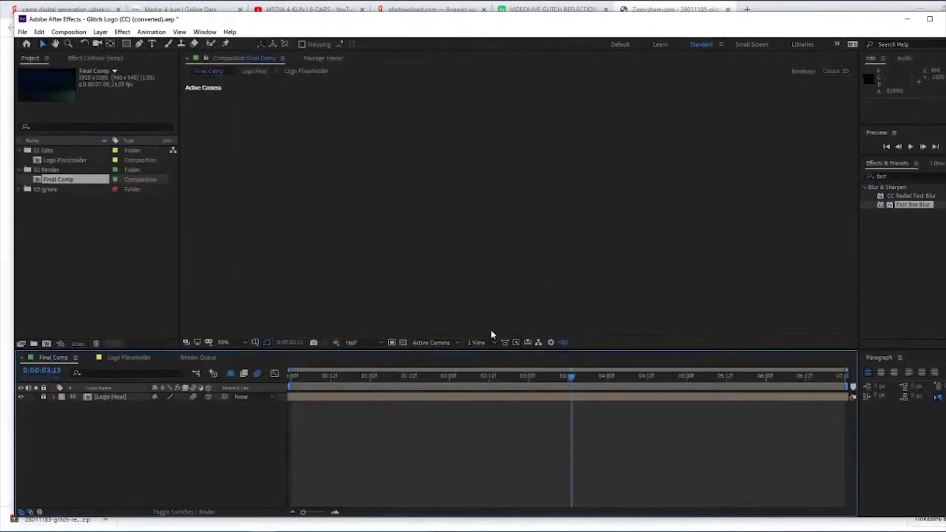
left_click_drag(299, 387, 437, 412)
left_click_drag(621, 434, 621, 434)
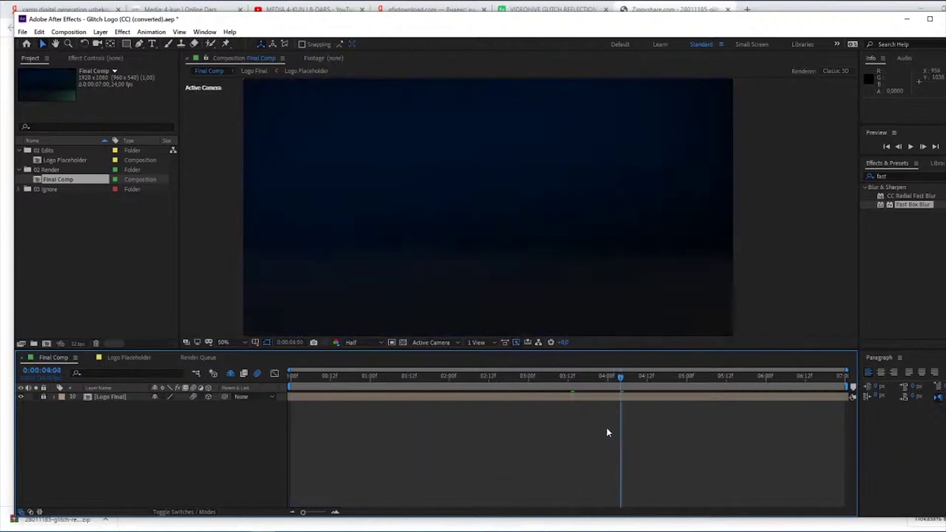
Import the Telegram logo image Без названия copy.png from the logo aftir folder and add it to the Logo Placeholder composition
key("alt+Tab")
double_click(154, 216)
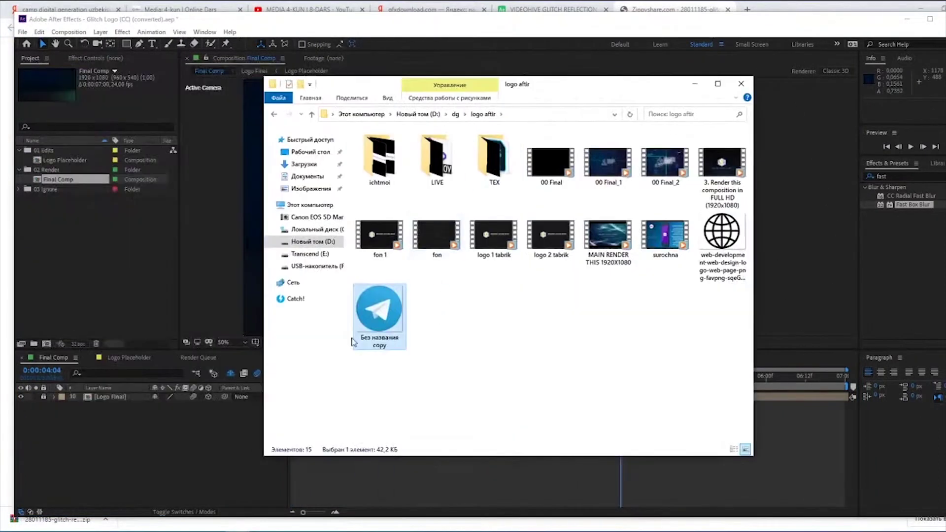
left_click_drag(386, 266, 56, 238)
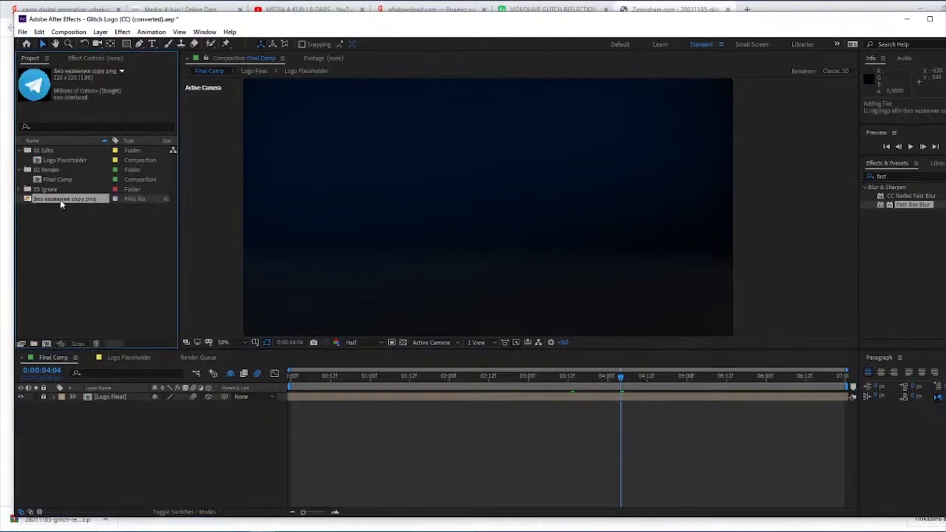
left_click(138, 360)
left_click_drag(60, 199, 200, 392)
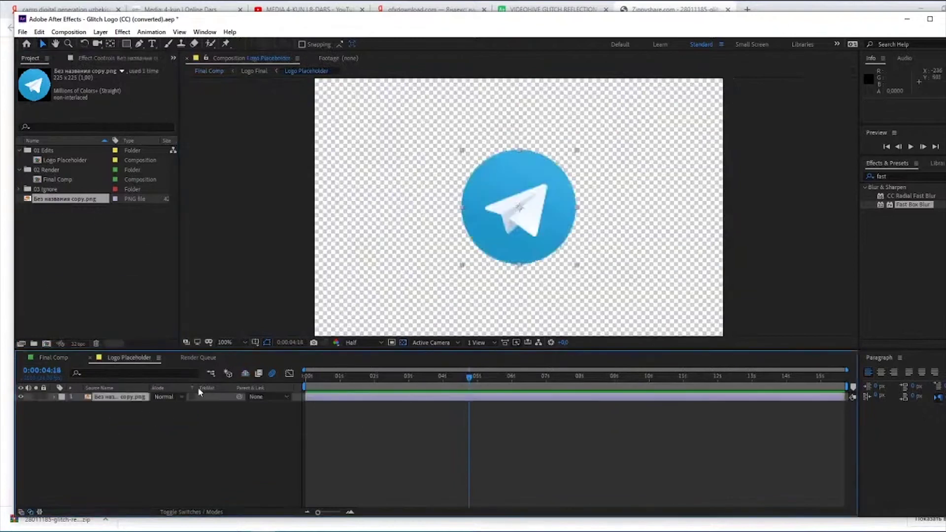
Check Final Comp, then adjust the Telegram logo layer's scale in the Logo Placeholder composition
left_click(54, 357)
left_click(142, 356)
key("s")
left_click_drag(171, 406, 181, 406)
Preview the logo animation in Final Comp, then stop playback and scrub to about 0:00:05:16
left_click(65, 358)
key("space")
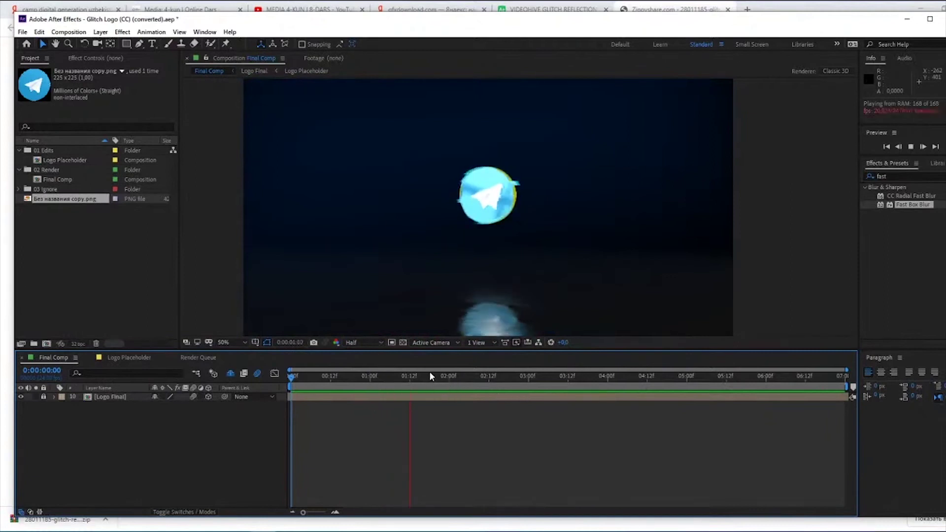
key("space")
left_click_drag(512, 377, 739, 394)
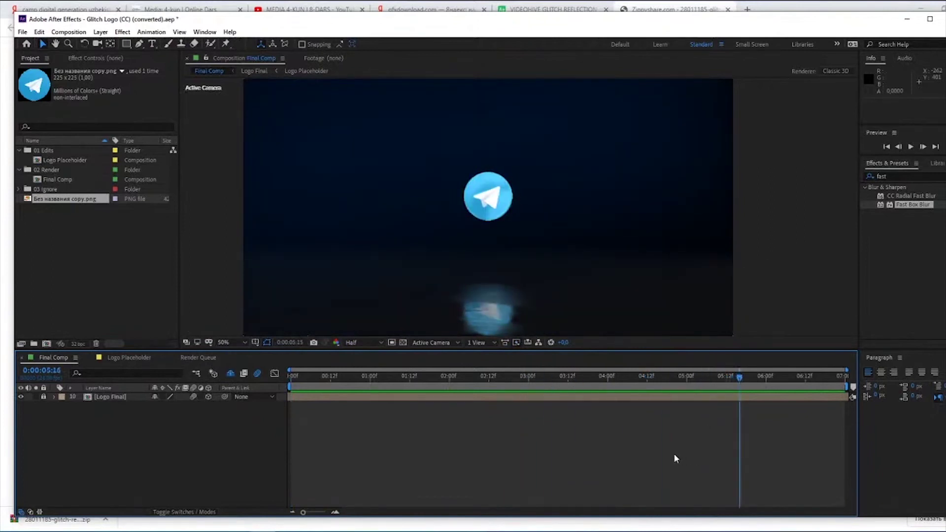
Maximize the After Effects window and add Final Comp to the render queue
left_click_drag(324, 24, 293, 0)
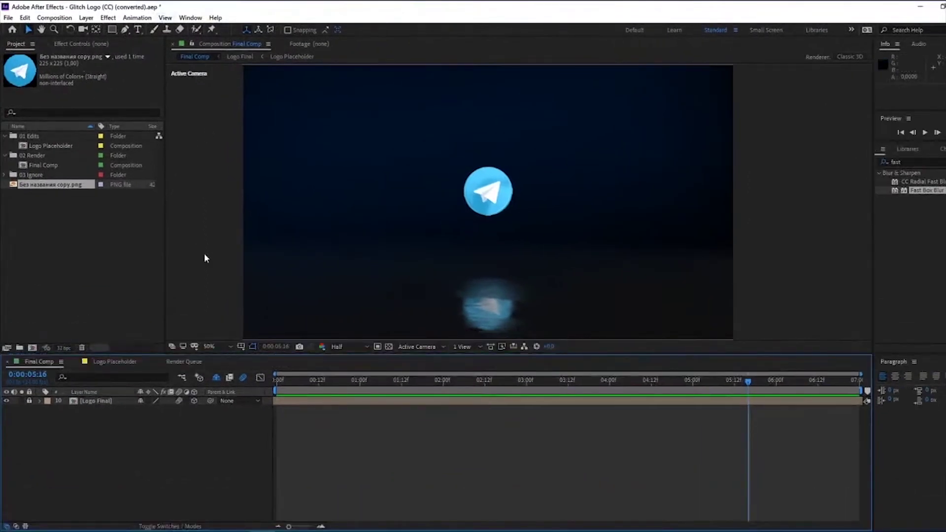
left_click(138, 18)
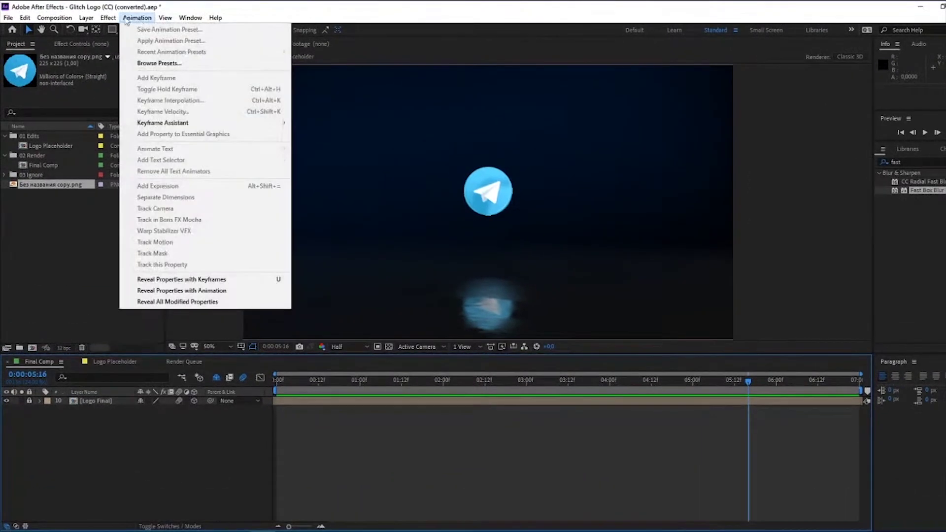
mouse_move(54, 18)
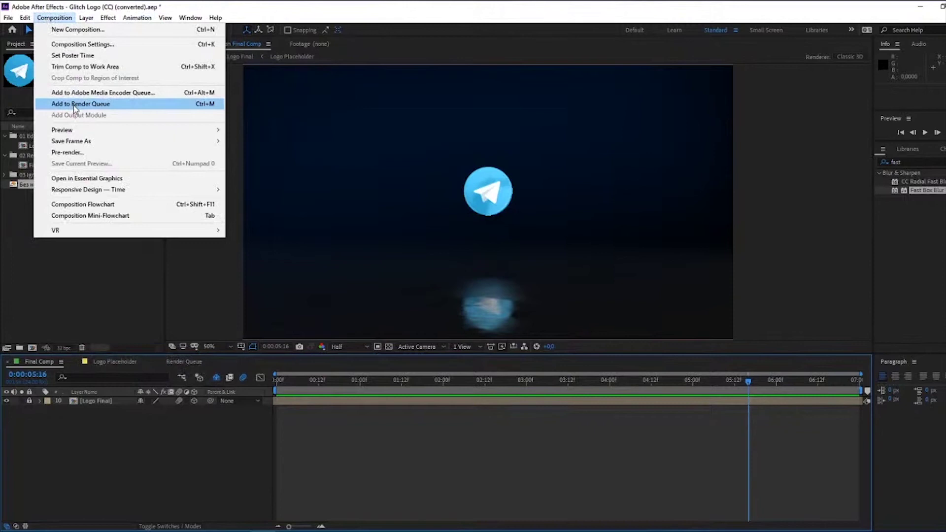
left_click(73, 106)
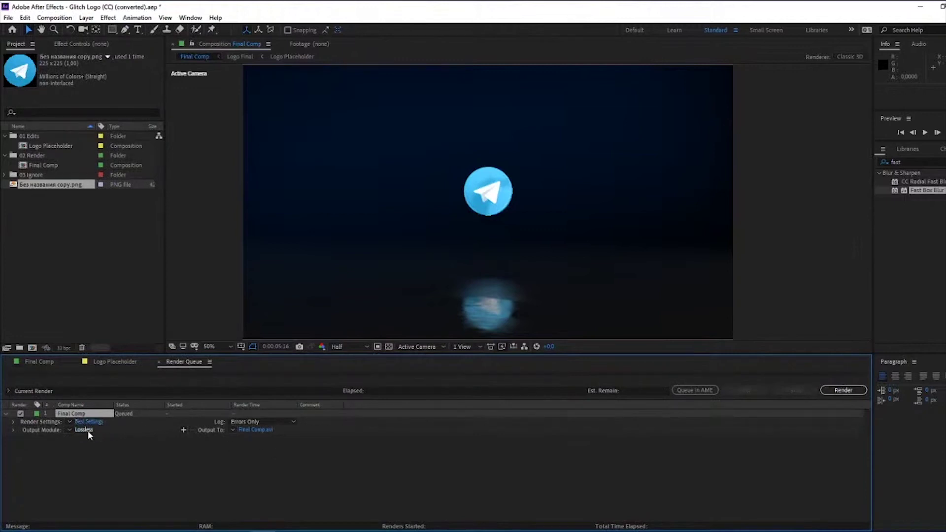
Set the output module format of Final Comp to QuickTime
left_click(88, 430)
left_click(447, 143)
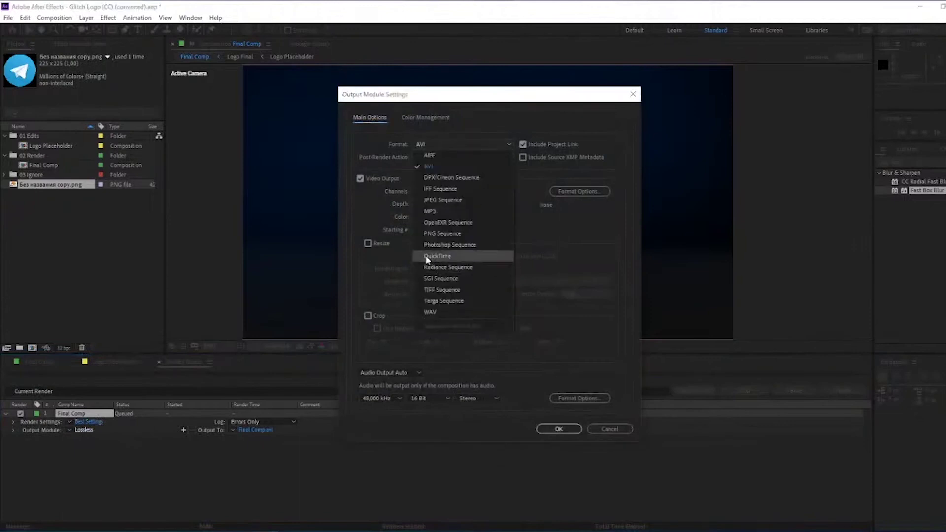
left_click(426, 257)
left_click(437, 146)
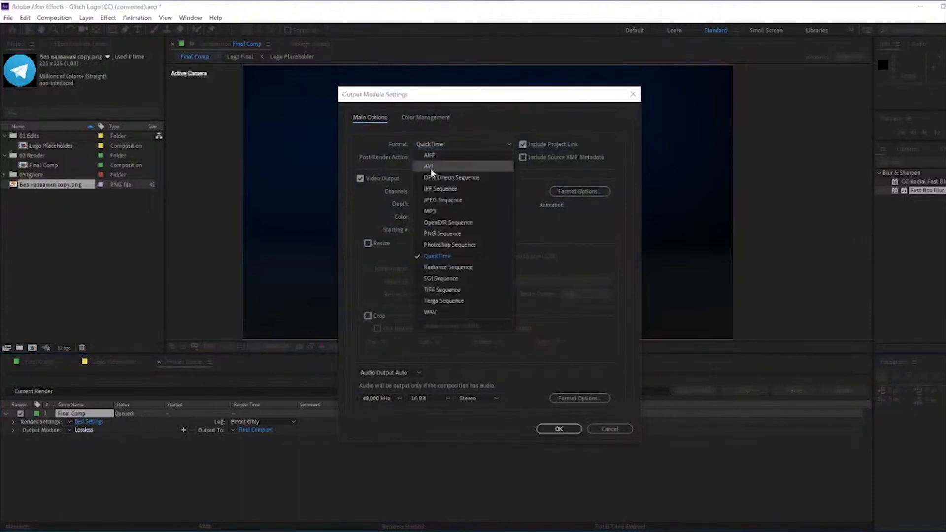
left_click(443, 257)
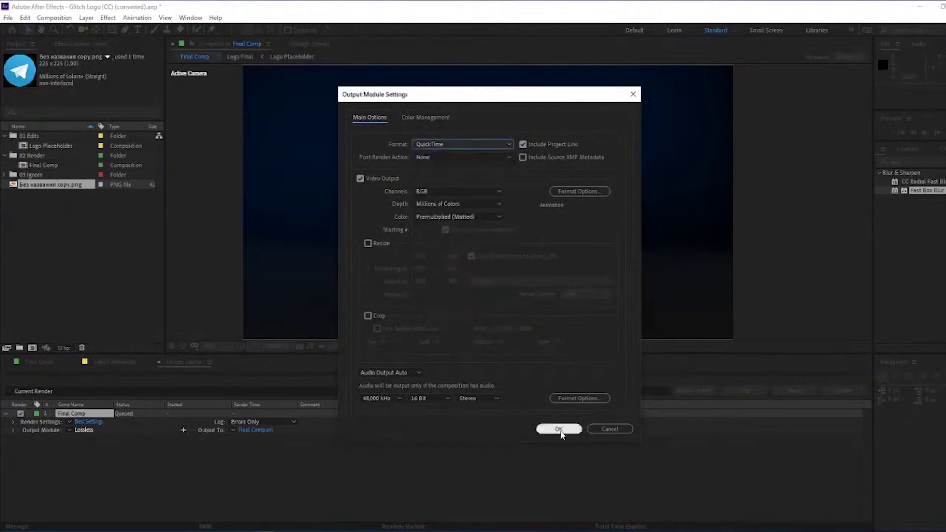
left_click(559, 428)
Set the output movie to "Telegram logotip" on drive D: and start the render
left_click(271, 432)
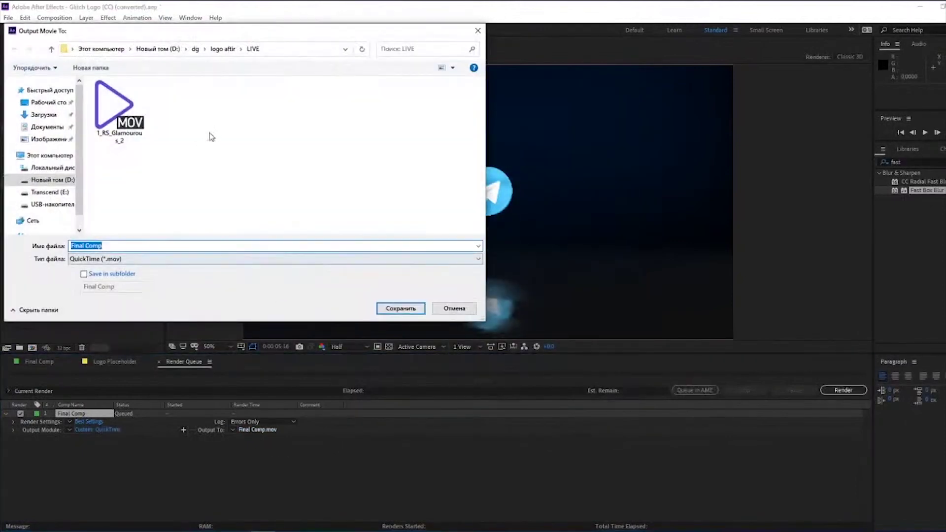
left_click(452, 309)
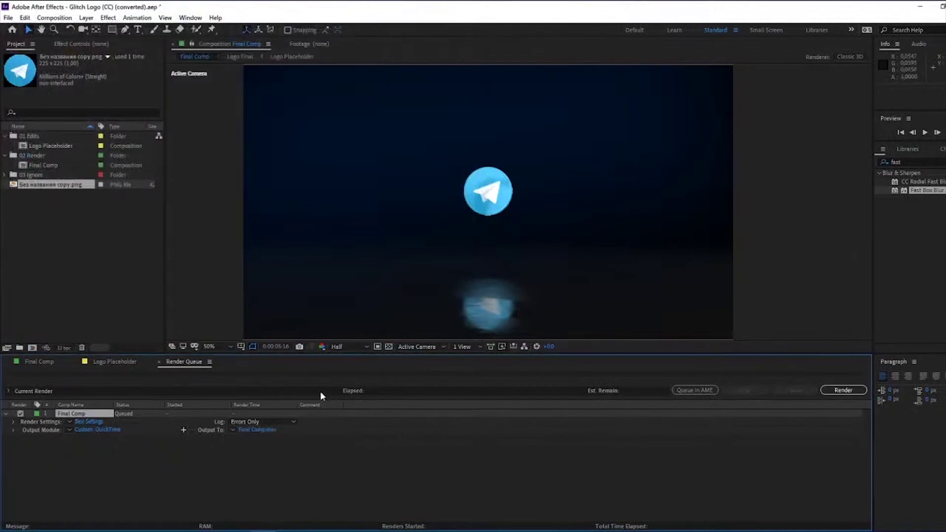
left_click(256, 430)
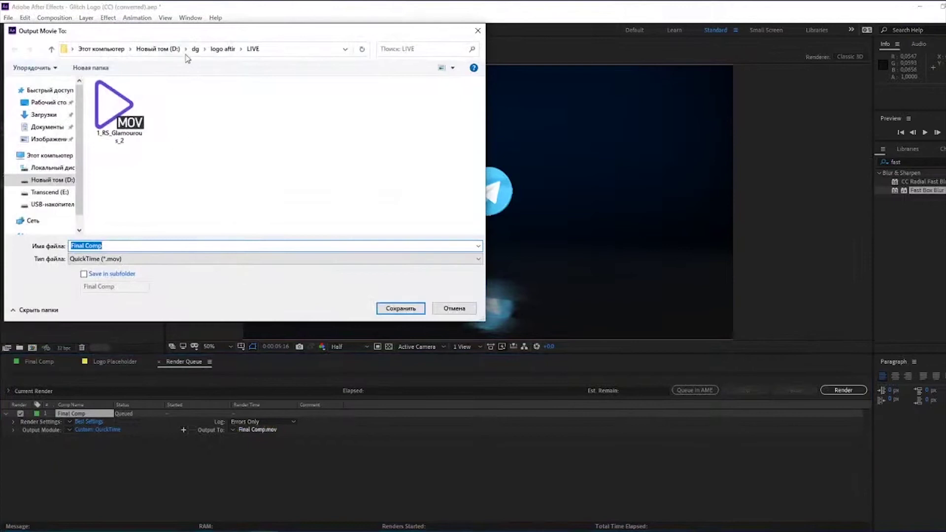
left_click(158, 49)
scroll(178, 170, "down", 5)
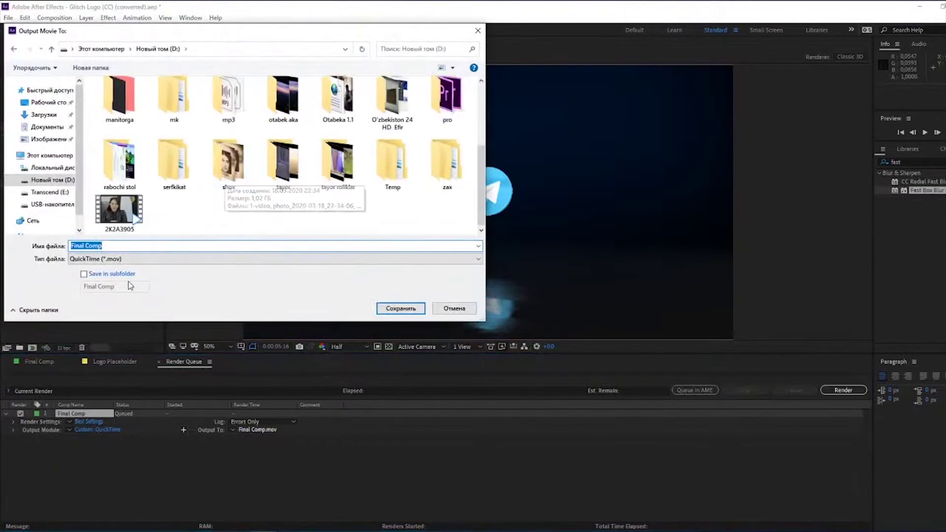
type("Telegram logoti")
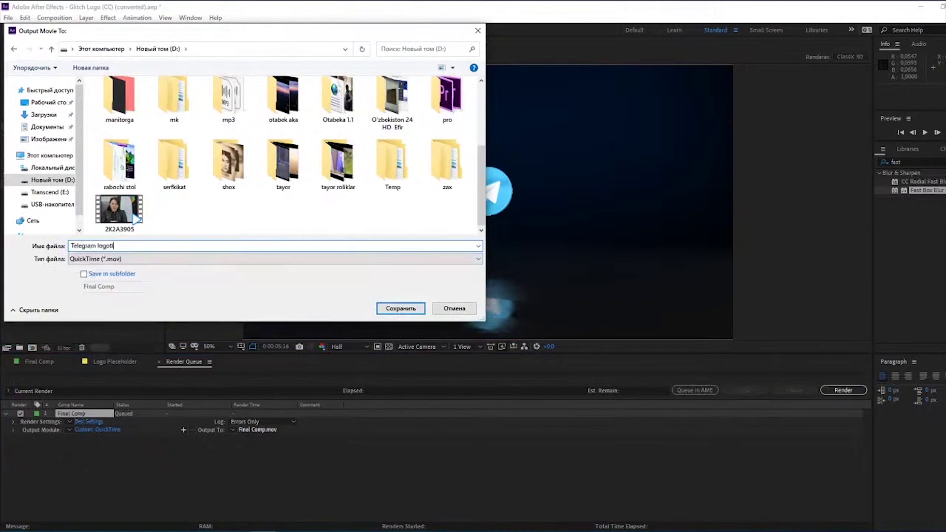
type("p")
key("Return")
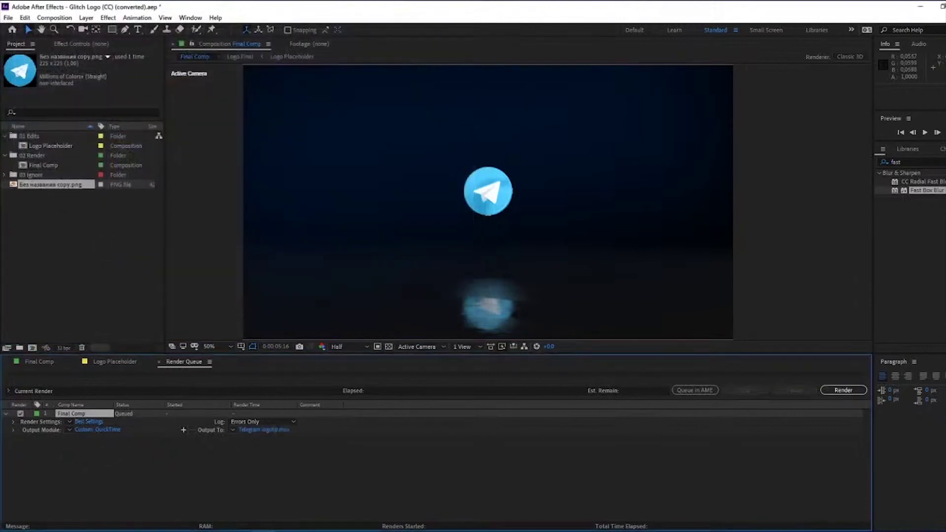
left_click(843, 390)
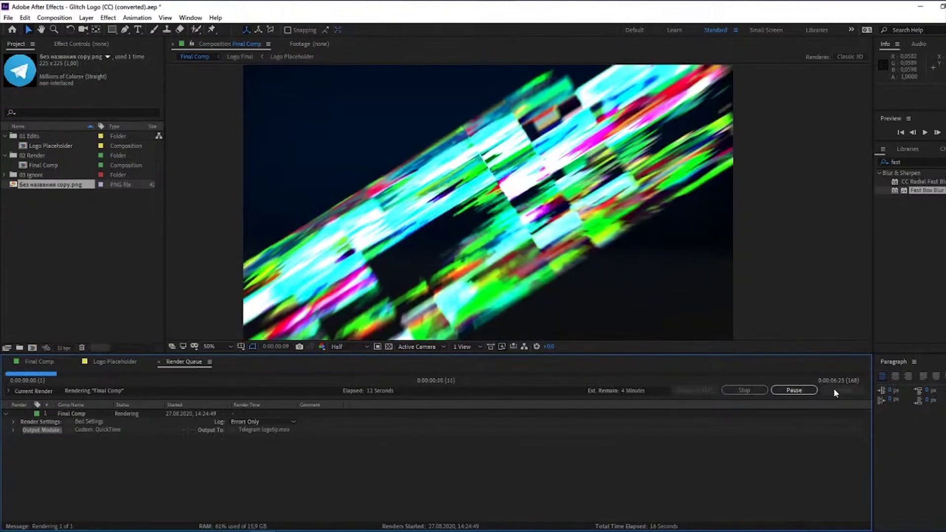
Switch to Chrome and return from the Glitch Reflection page to the free After Effects template list on gfxdownload.com
mouse_move(237, 530)
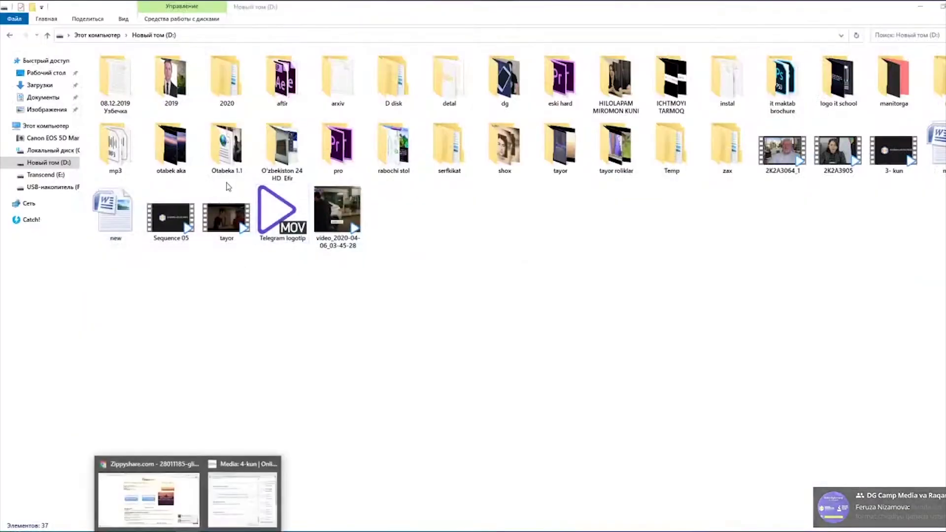
left_click(164, 508)
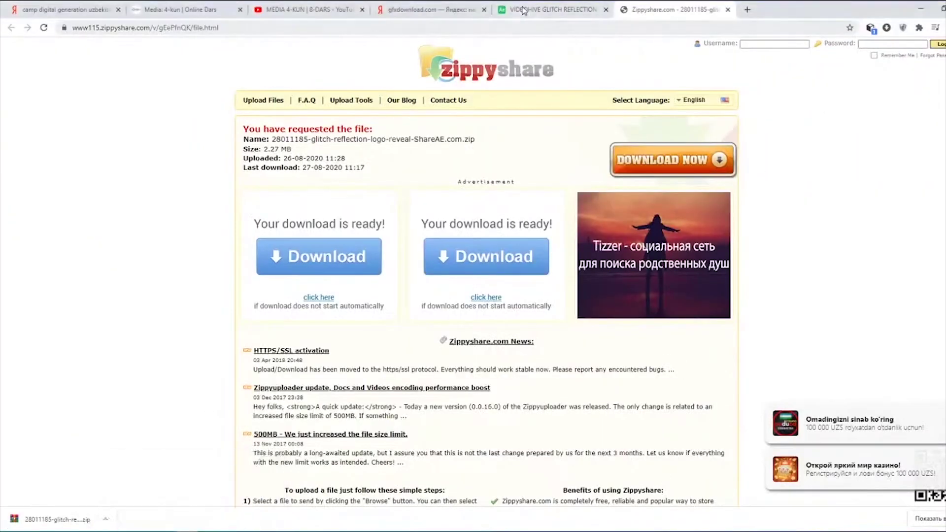
left_click(523, 9)
scroll(450, 260, "up", 15)
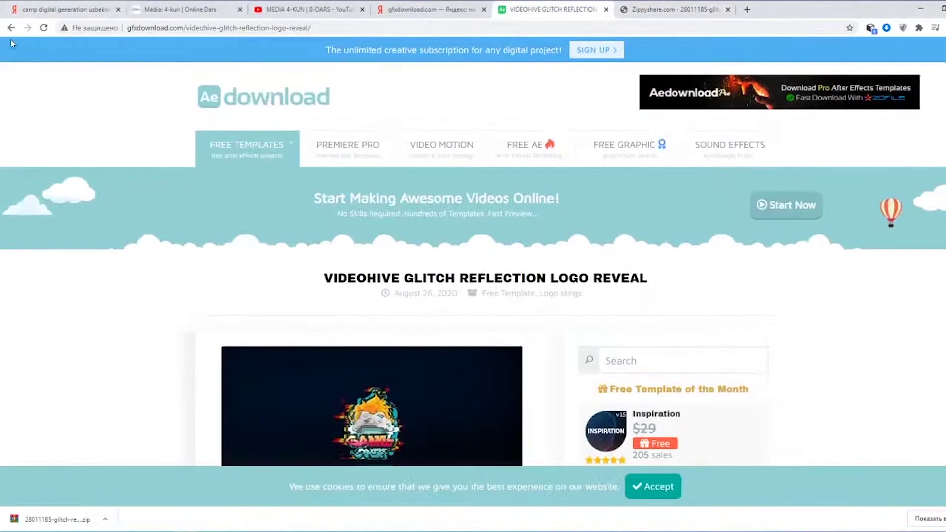
left_click(10, 28)
Open the Videohive Video Call Connected Conference Logo template from the list in a new tab
scroll(399, 298, "down", 20)
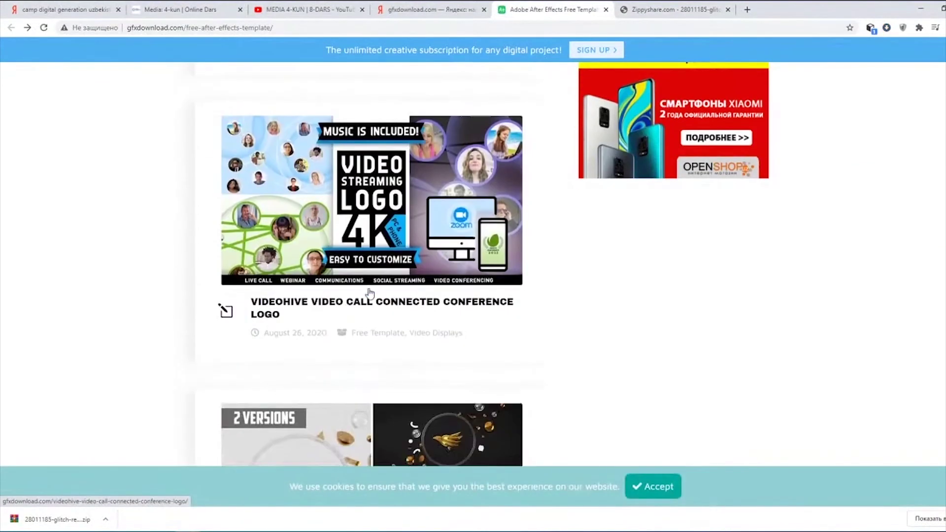
right_click(393, 238)
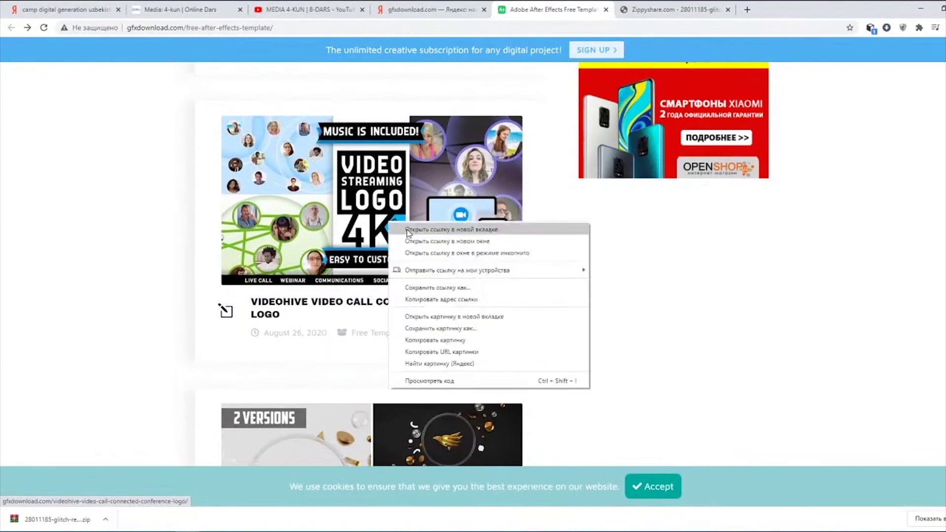
left_click(414, 228)
Go to page 3 of the template list and open Music Visualizer Pack and Typography Pack Titles in new tabs
scroll(391, 268, "down", 10)
scroll(390, 269, "down", 20)
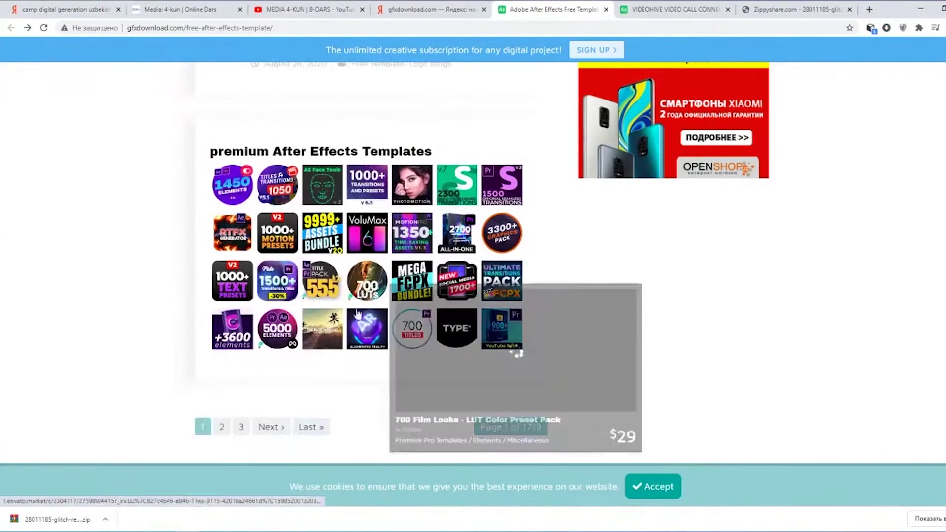
left_click(239, 426)
scroll(280, 243, "down", 15)
right_click(281, 243)
left_click(305, 250)
right_click(340, 295)
left_click(363, 303)
Go to page 4 of the list and search the template site for "slideshow"
left_click(345, 426)
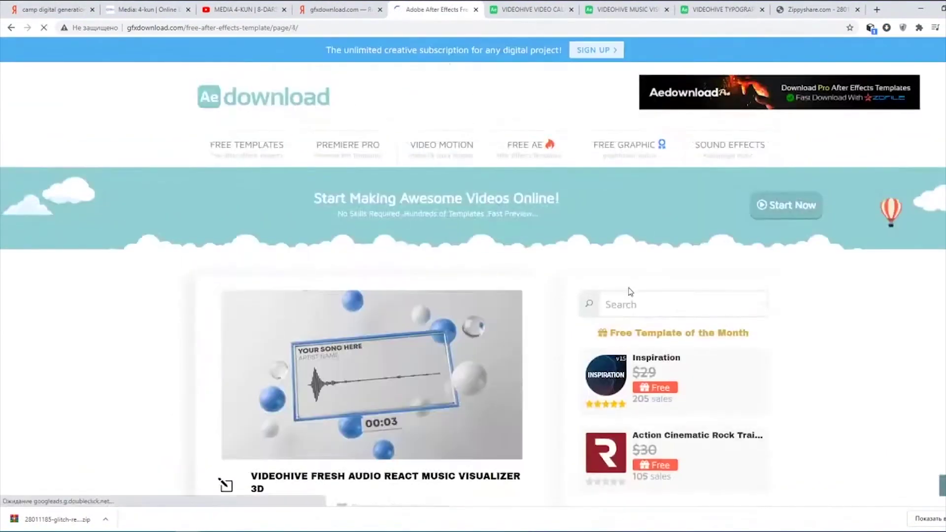
left_click(610, 295)
type("slideshow")
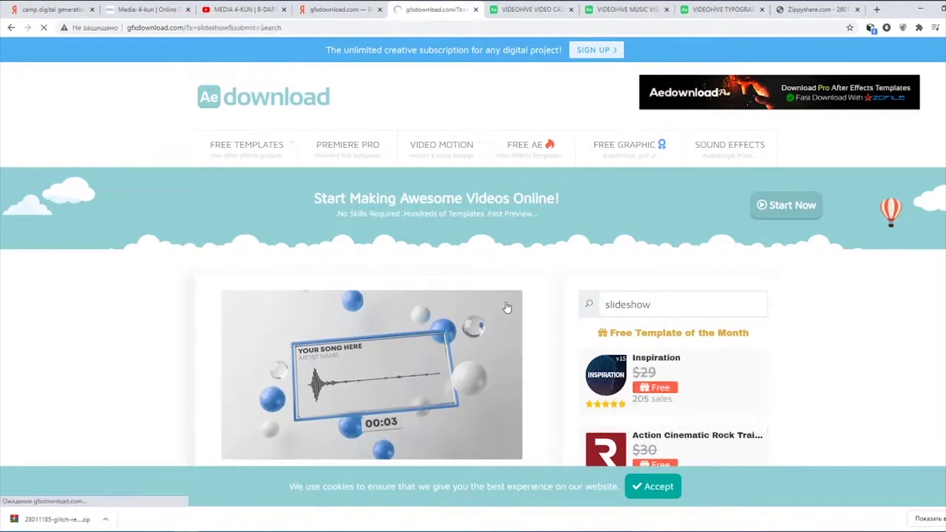
Browse the slideshow results and open Ball Particles Slideshow and Presentation Slideshow 23443723 in new tabs
scroll(405, 310, "down", 10)
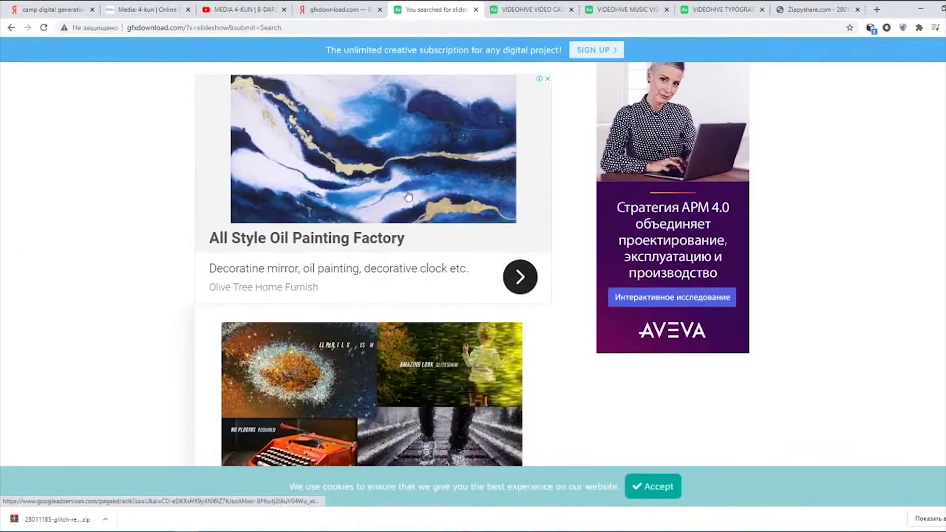
scroll(408, 196, "down", 6)
scroll(428, 206, "up", 2)
scroll(418, 209, "down", 13)
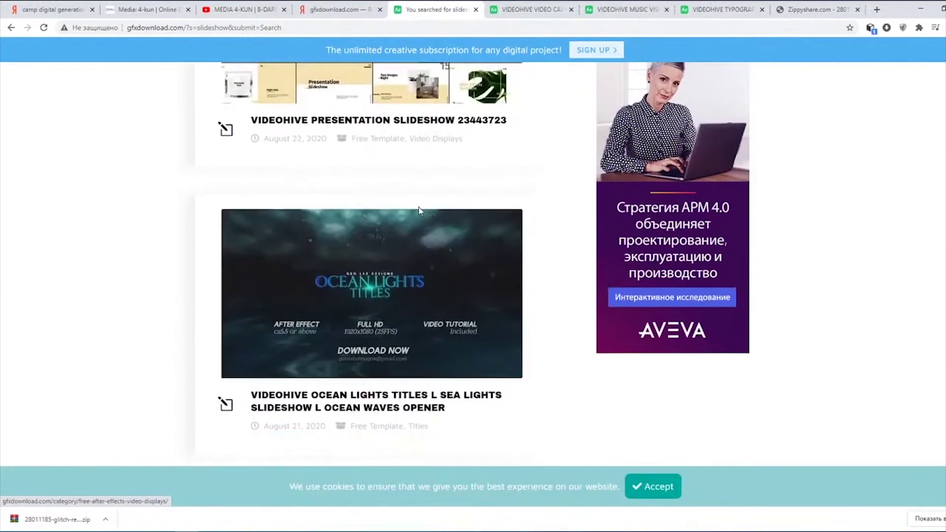
scroll(416, 214, "up", 8)
scroll(403, 217, "up", 5)
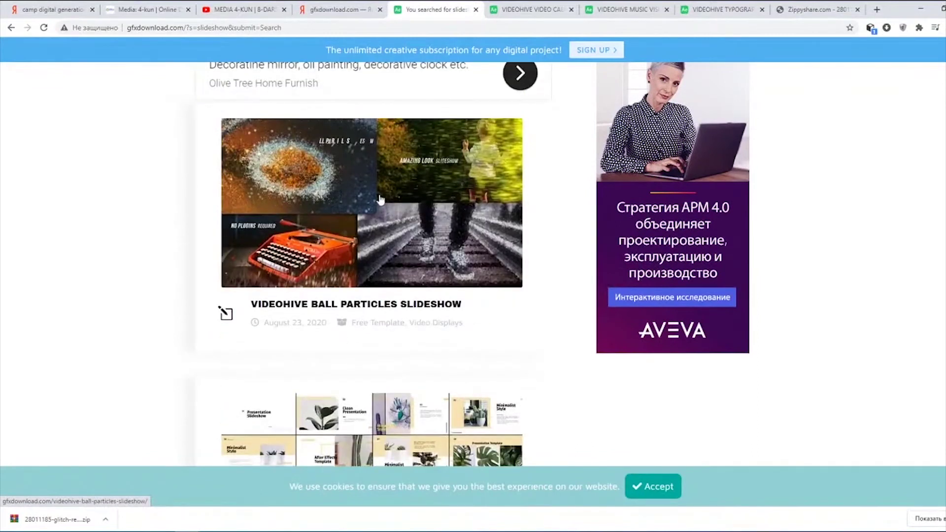
right_click(379, 198)
left_click(409, 203)
scroll(394, 216, "down", 3)
scroll(389, 232, "down", 3)
right_click(385, 238)
left_click(414, 245)
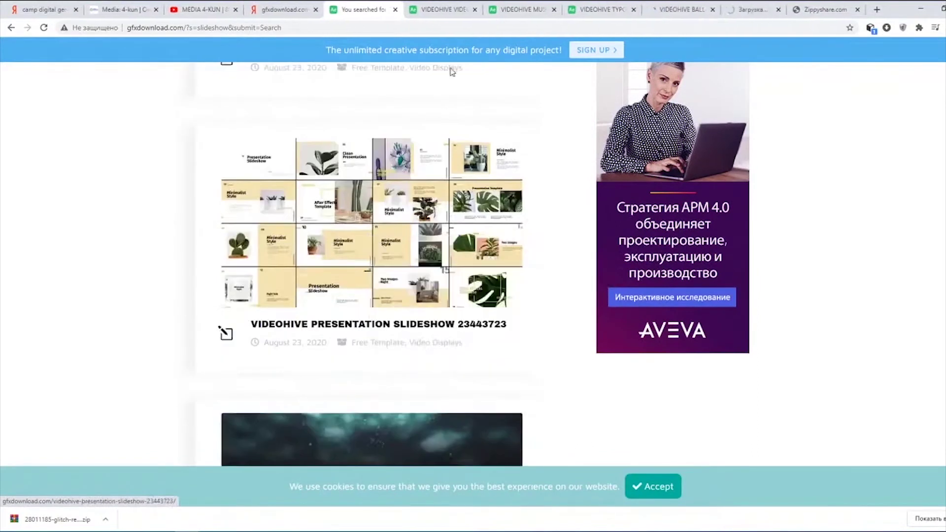
Watch the Video Call Connected Conference Logo preview in full screen, exit full screen and close that template's tab
left_click(432, 6)
scroll(445, 241, "down", 10)
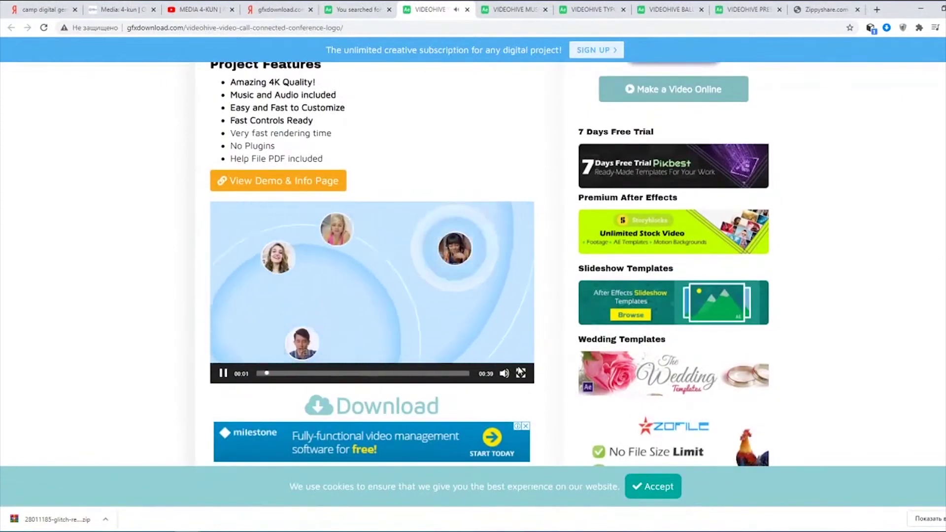
left_click(521, 373)
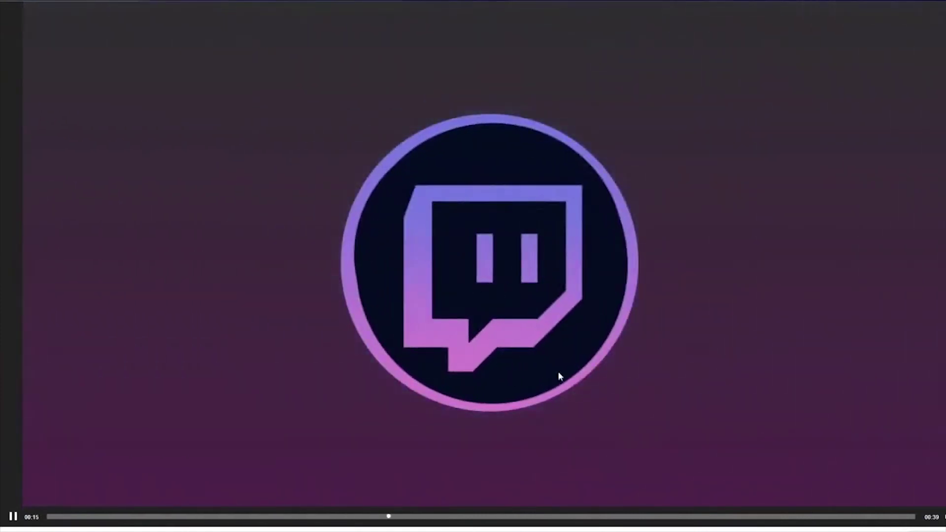
key("Escape")
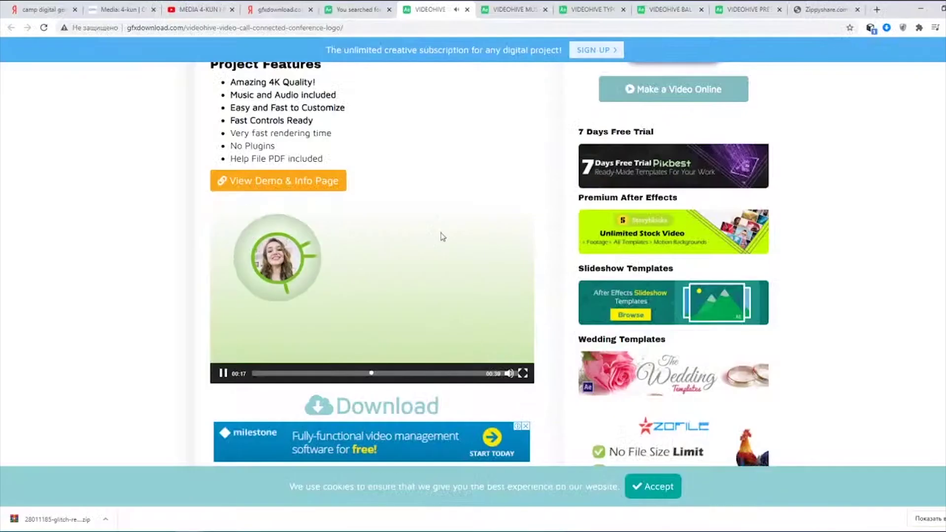
left_click(467, 10)
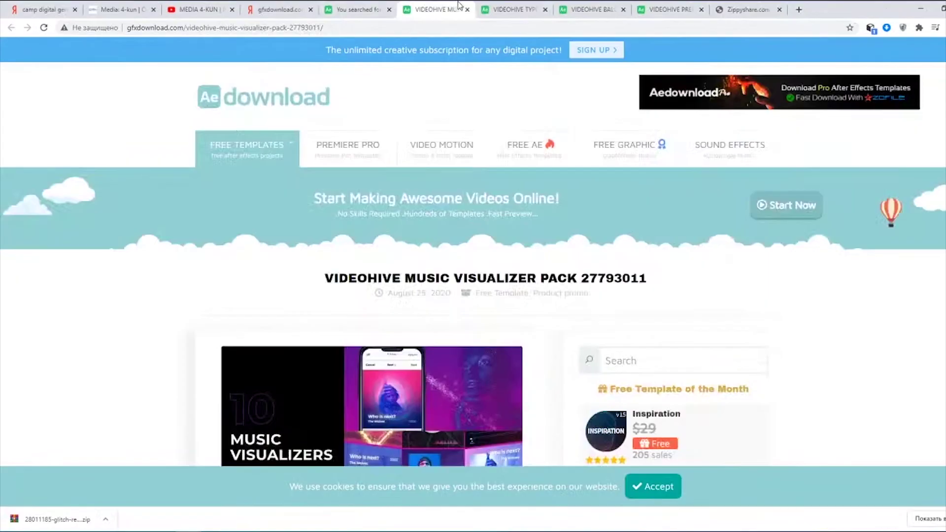
Watch the Music Visualizer Pack preview in full screen, pausing and resuming it, then exit full screen
scroll(398, 258, "down", 10)
double_click(397, 258)
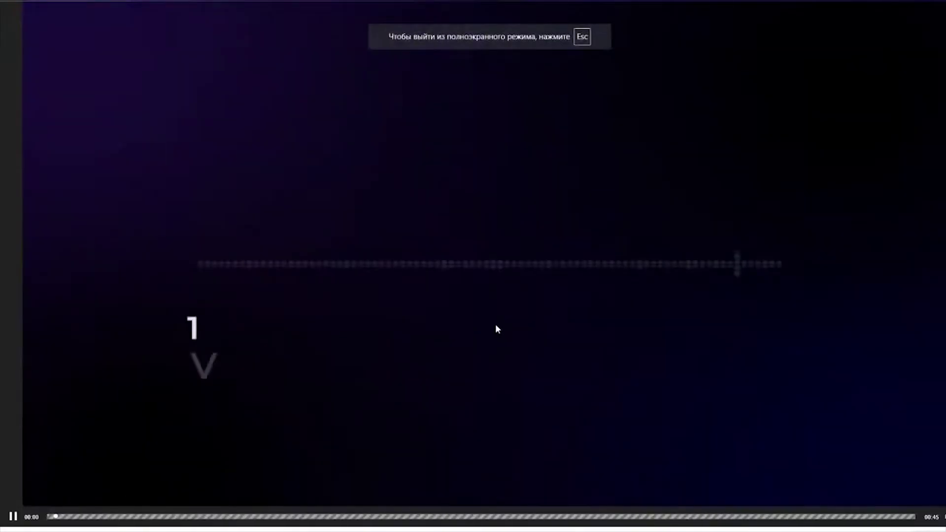
left_click(530, 338)
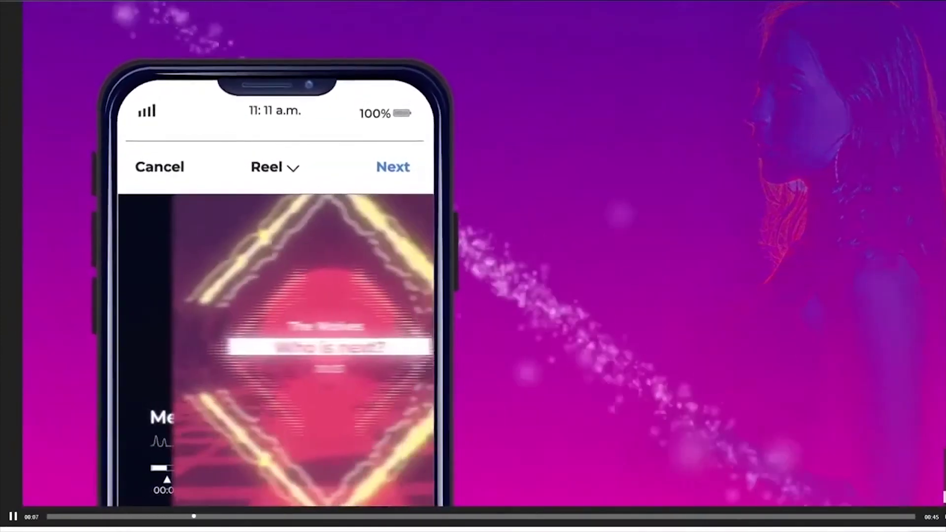
left_click(579, 390)
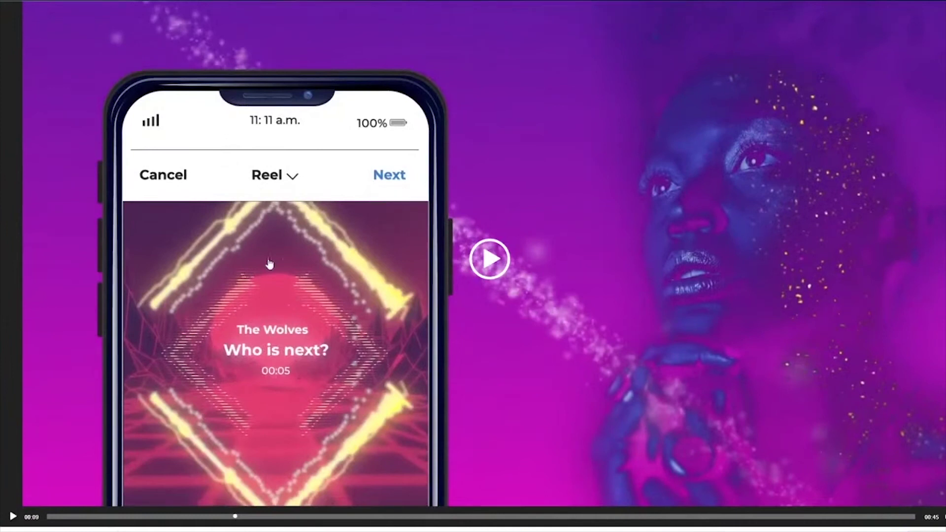
left_click(441, 270)
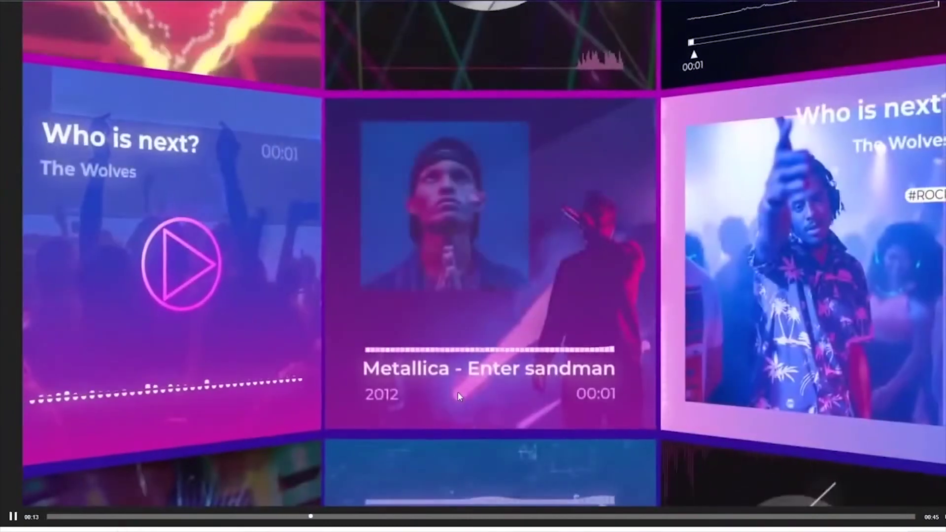
key("Escape")
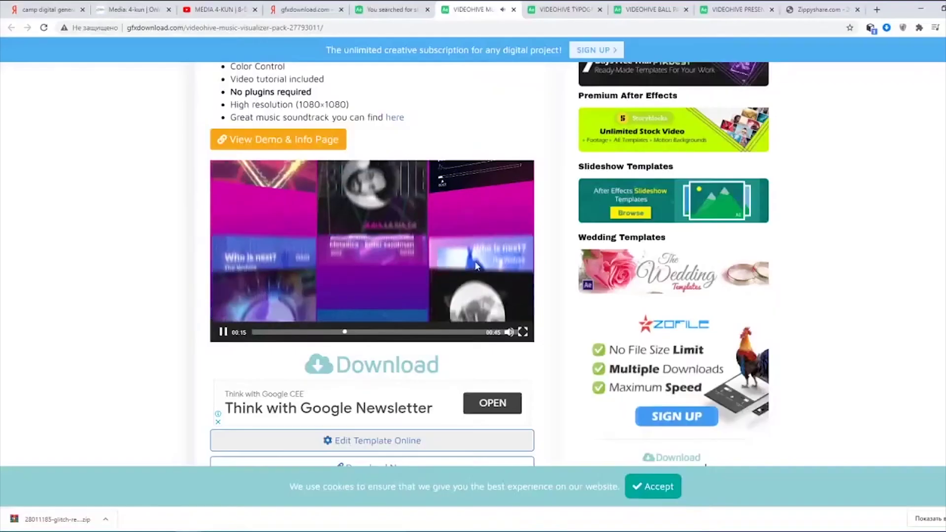
Play the Typography Pack Titles preview in full screen, then exit and examine the template's download links
left_click(542, 9)
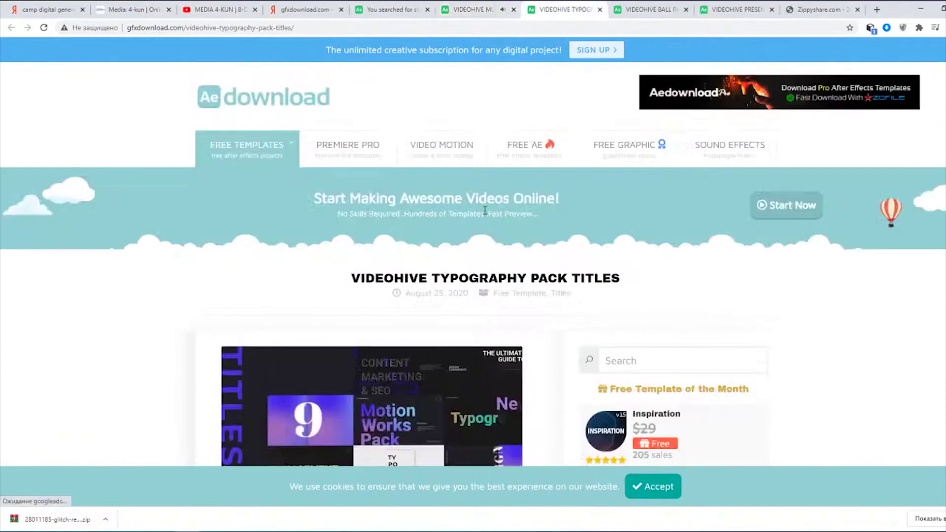
scroll(440, 235, "down", 12)
scroll(374, 299, "down", 20)
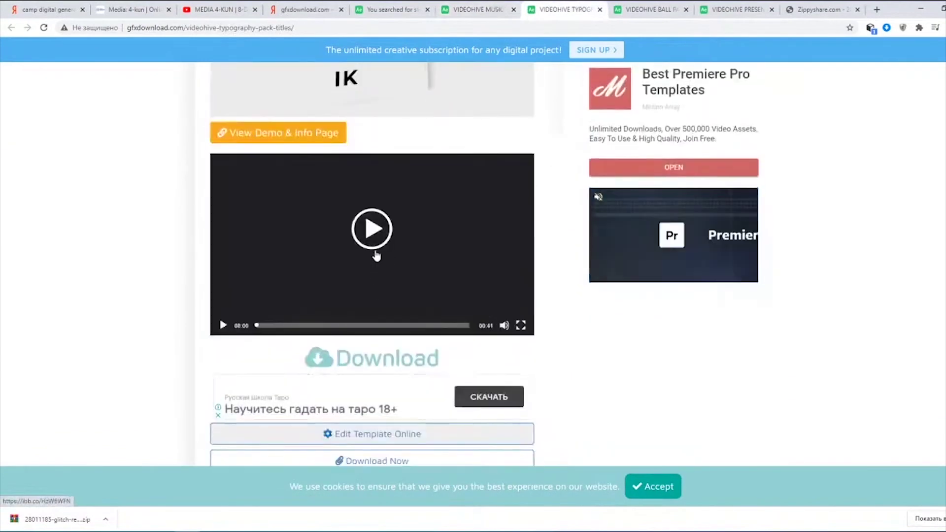
left_click(376, 255)
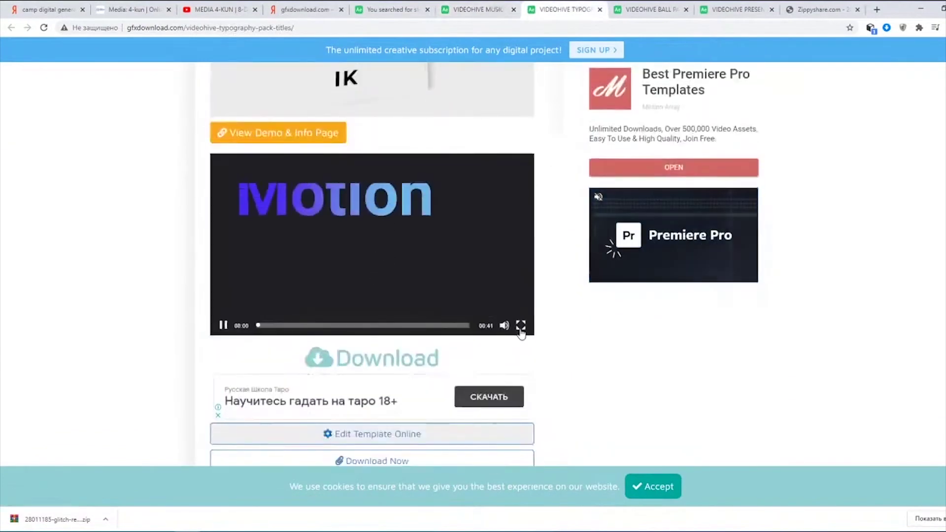
left_click(520, 325)
key("space")
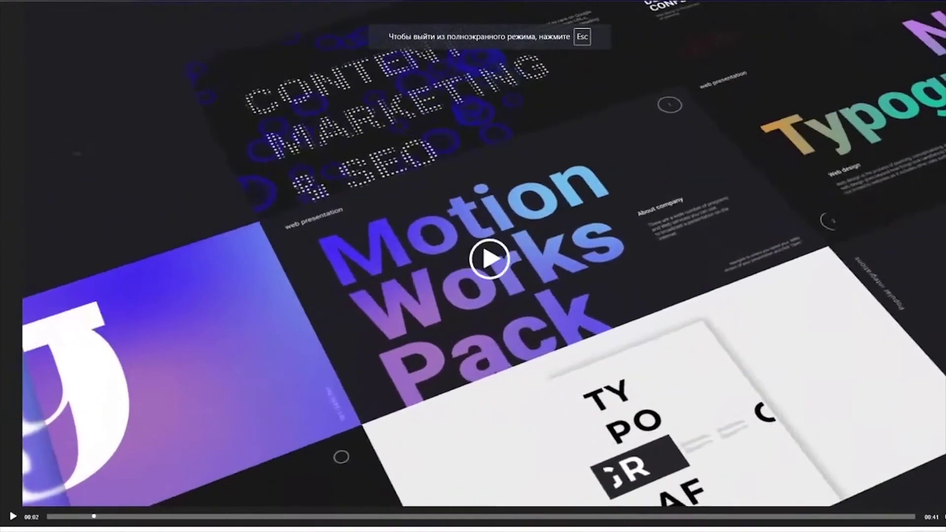
key("space")
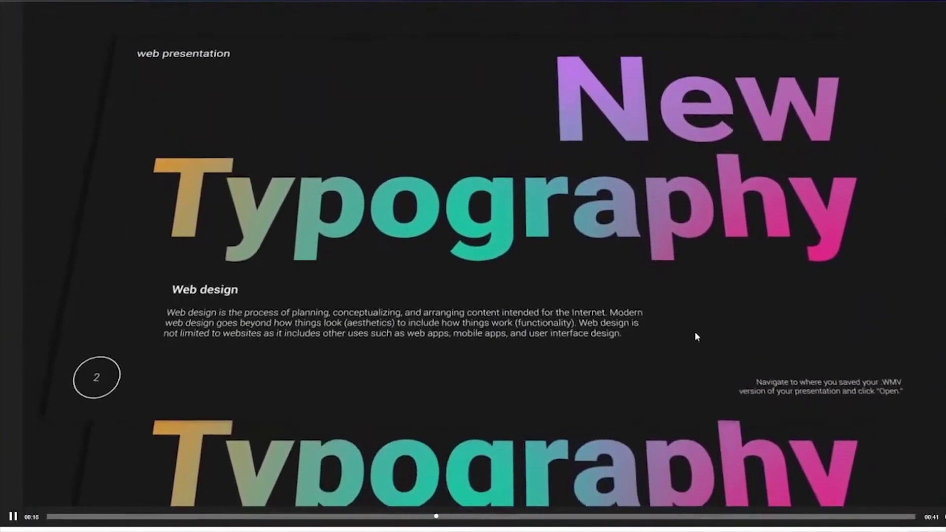
key("Escape")
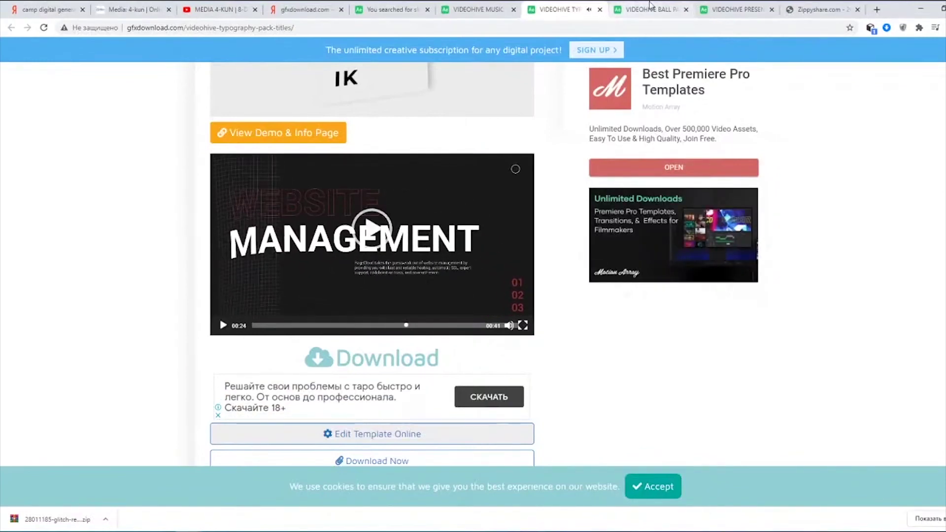
scroll(464, 289, "down", 5)
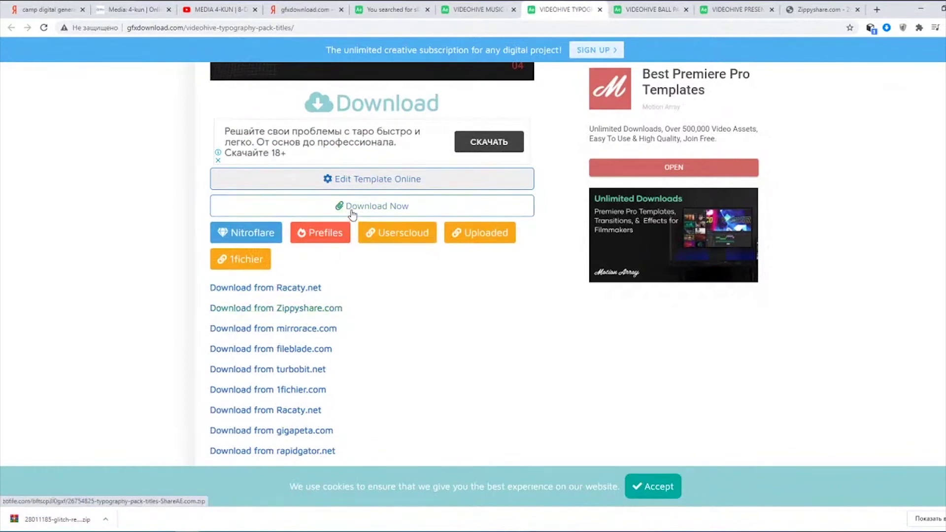
Open the Ball Particles Slideshow page and watch its video preview in full screen
left_click(647, 6)
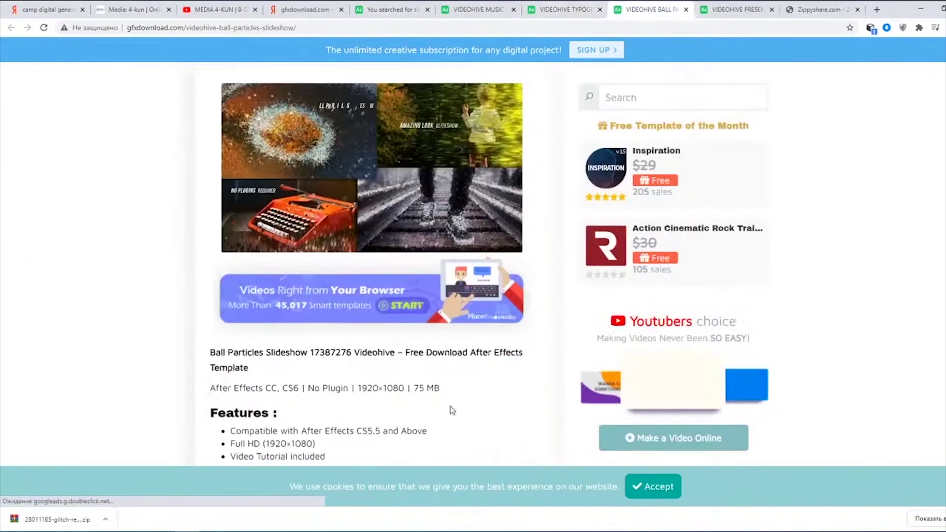
scroll(397, 326, "down", 6)
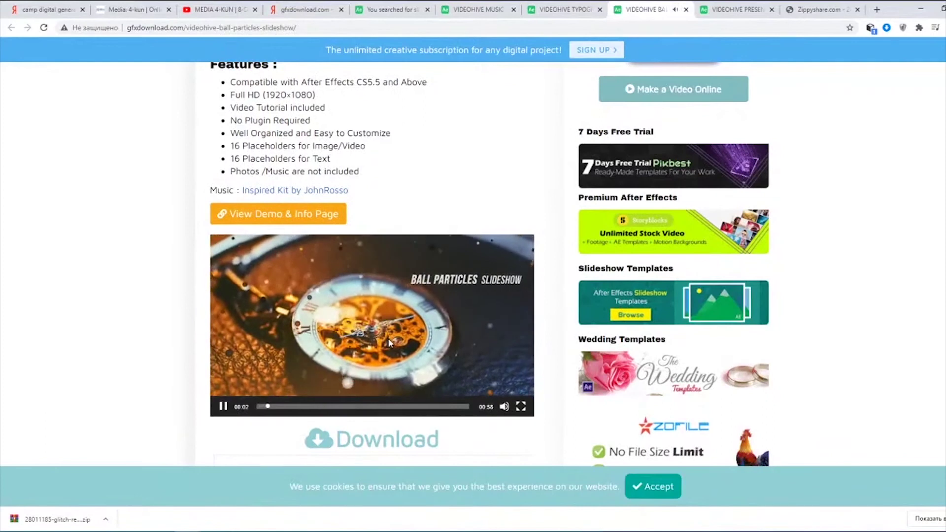
double_click(388, 338)
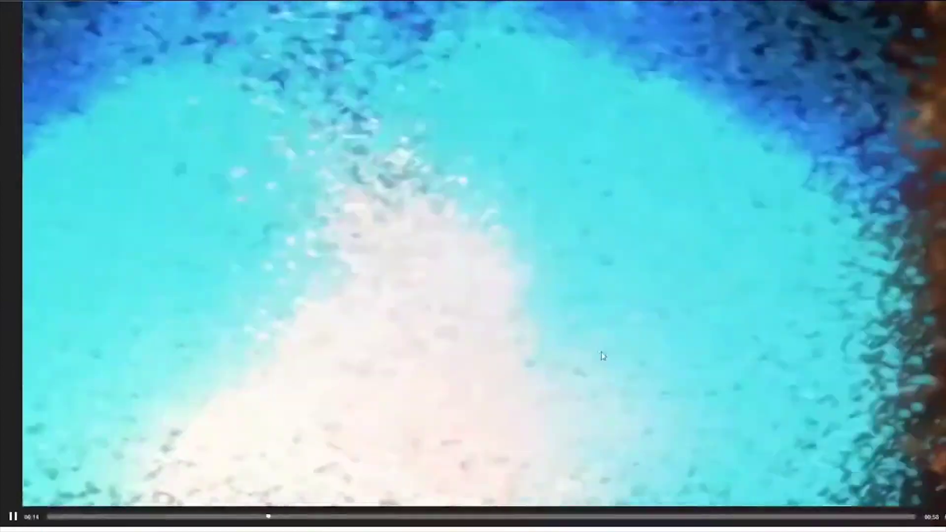
key("Escape")
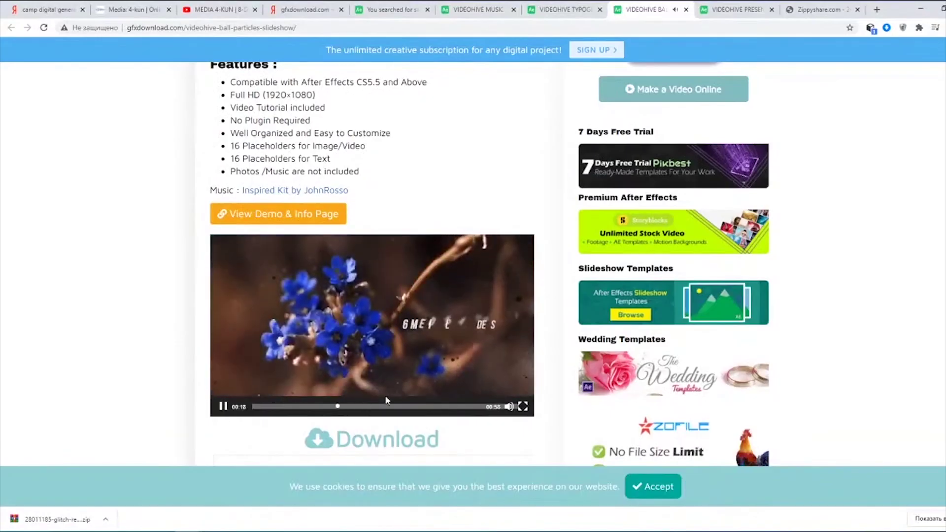
left_click(522, 407)
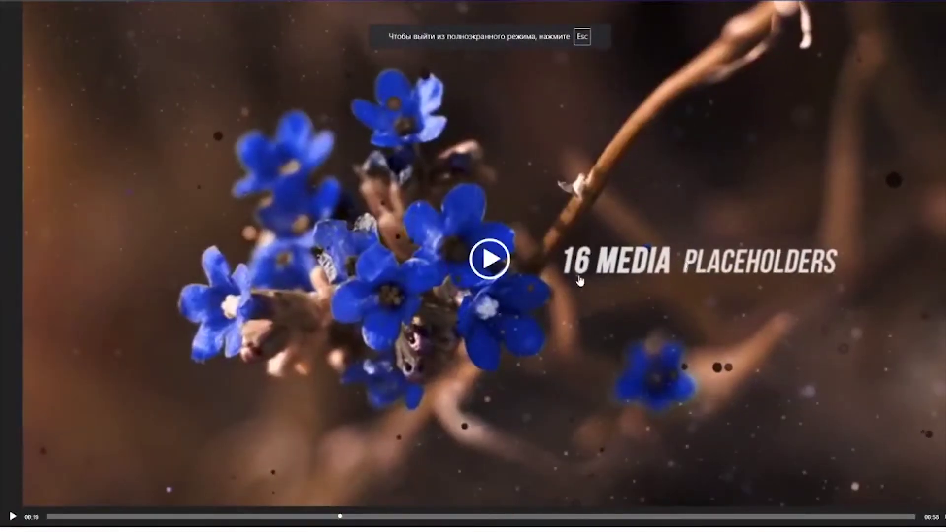